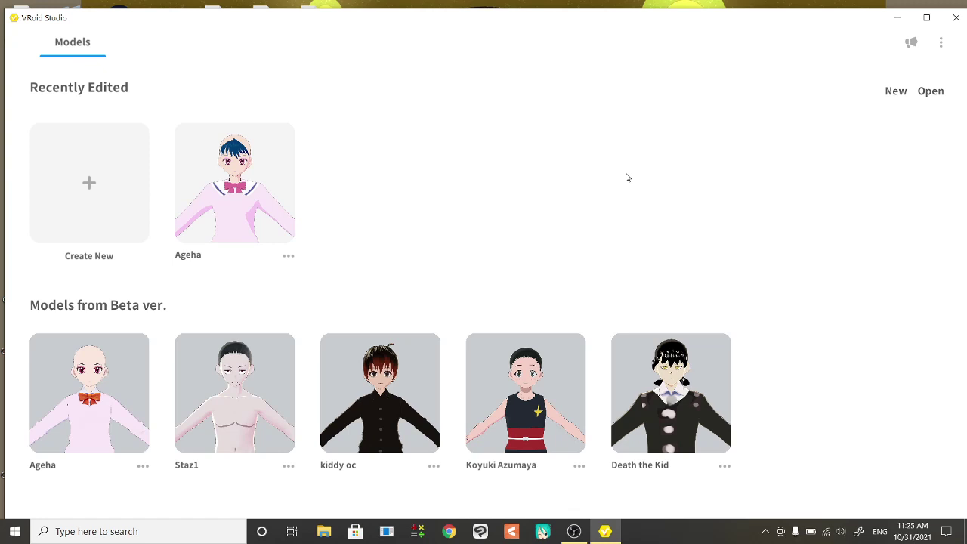
Create a new character model starting from the Fem base.
left_click(89, 194)
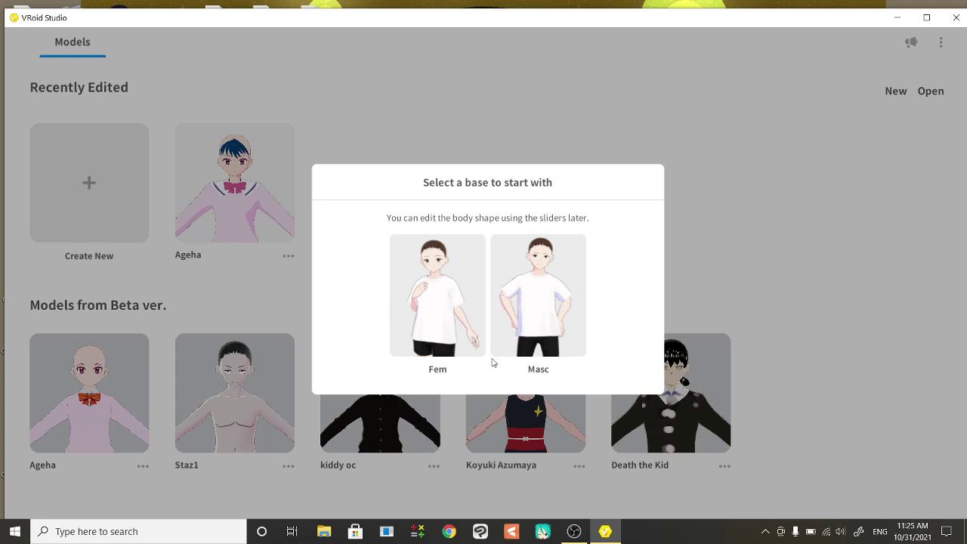
left_click(436, 305)
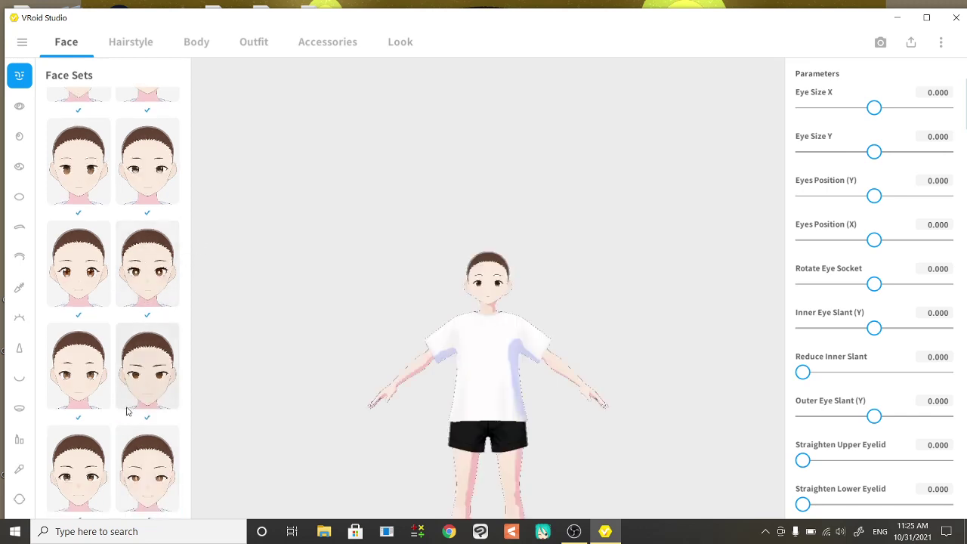
Set Eye Size X to -0.316, Eye Size Y to -0.099, Eyes Position (Y) to 0.176 and Eyes Position (X) to 0.021.
scroll(127, 412, "down", 3)
scroll(127, 412, "up", 2)
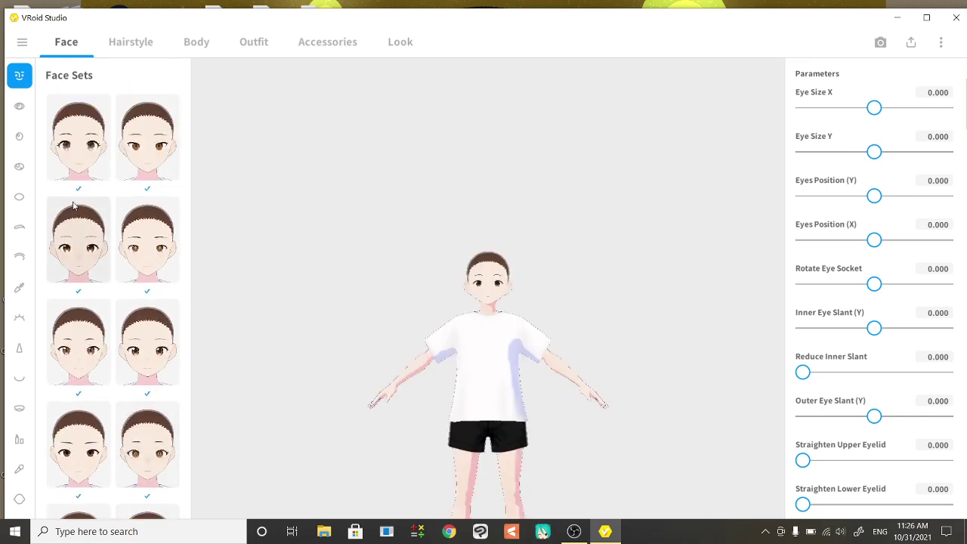
scroll(529, 344, "up", 1)
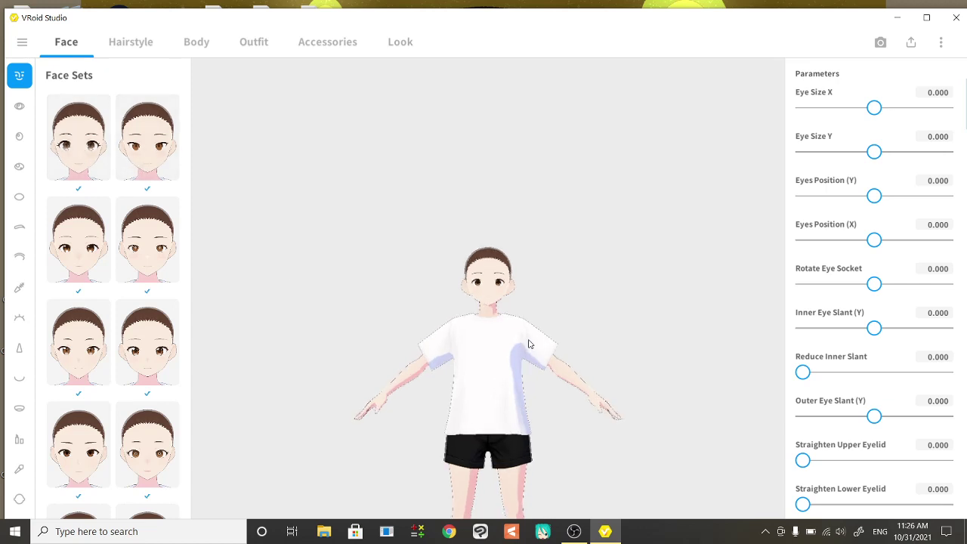
scroll(529, 344, "up", 4)
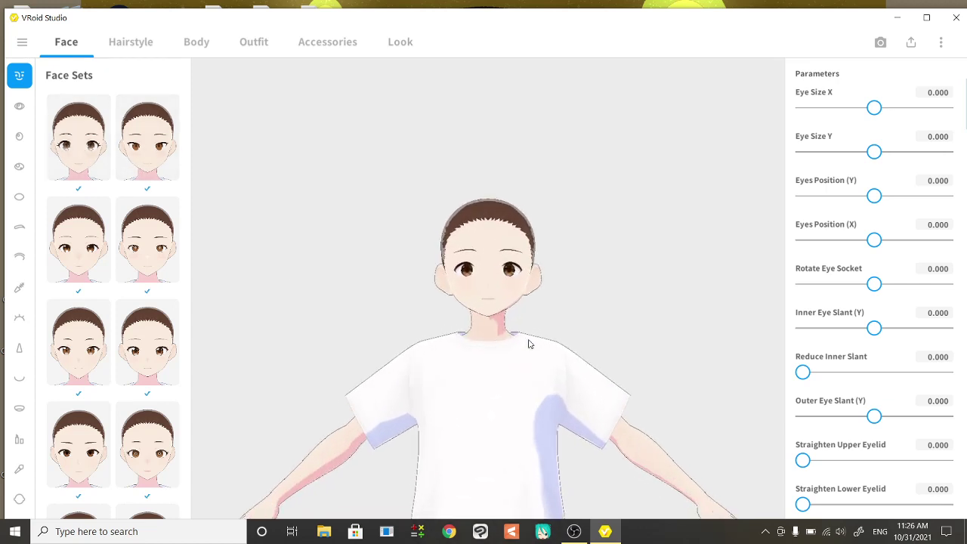
scroll(530, 344, "up", 2)
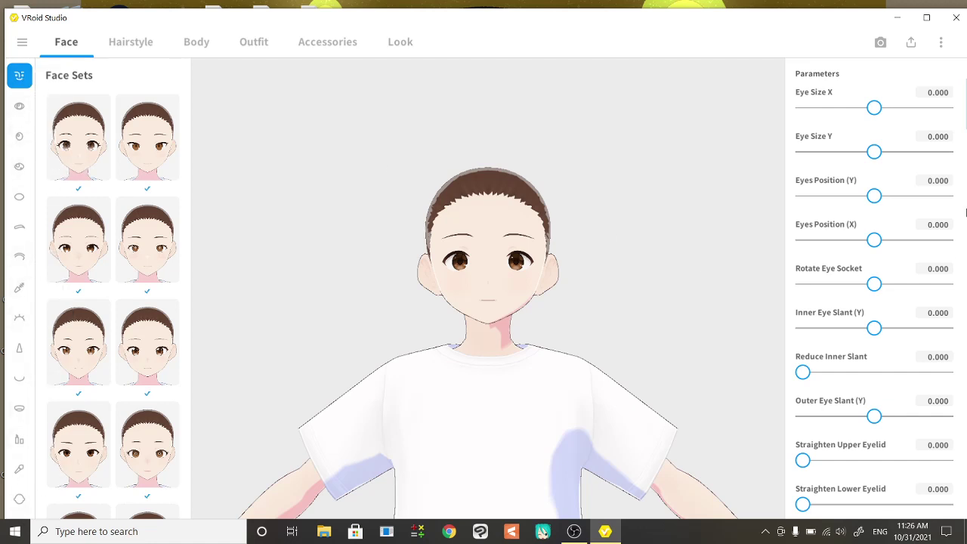
scroll(902, 140, "down", 3)
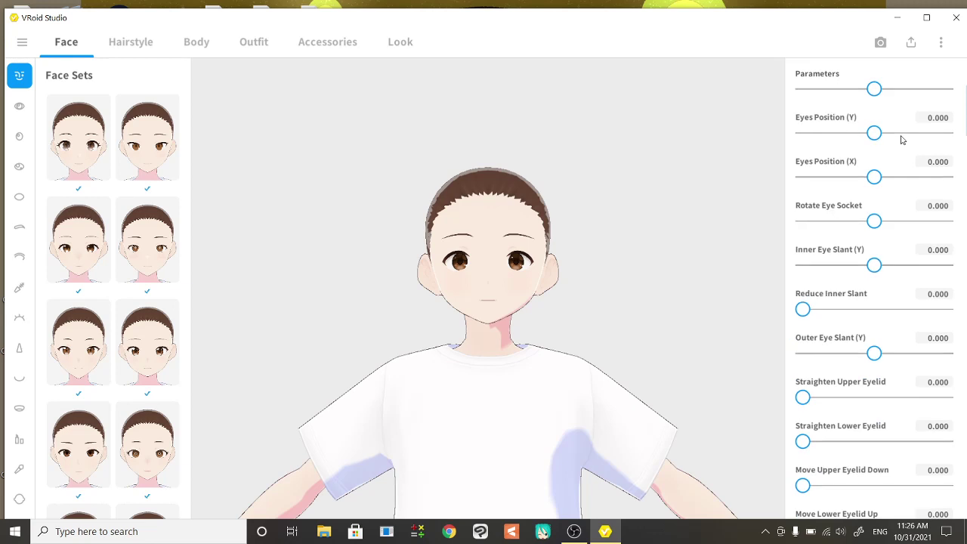
scroll(901, 140, "up", 3)
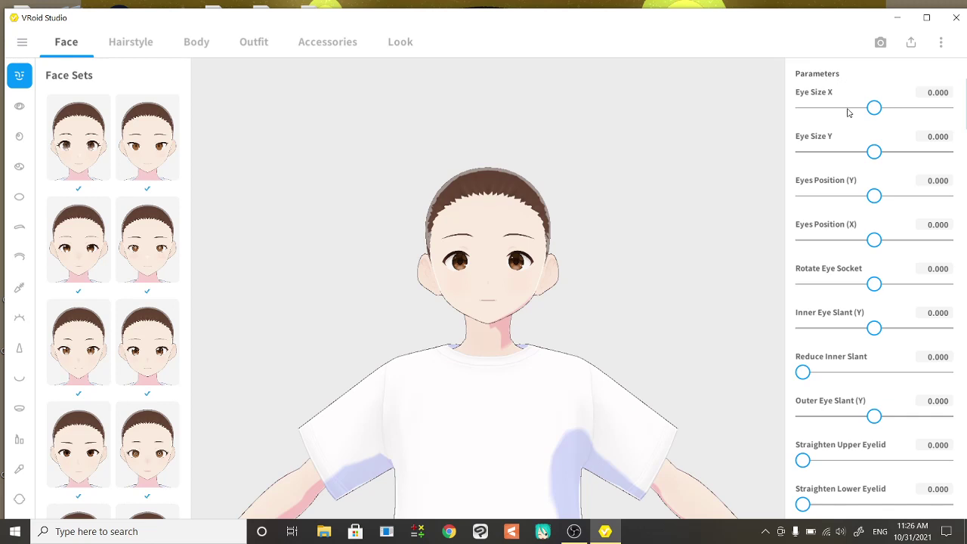
left_click_drag(875, 107, 728, 124)
left_click_drag(811, 109, 852, 108)
mouse_move(875, 152)
left_mouse_down()
mouse_move(944, 152)
mouse_move(868, 152)
left_mouse_up()
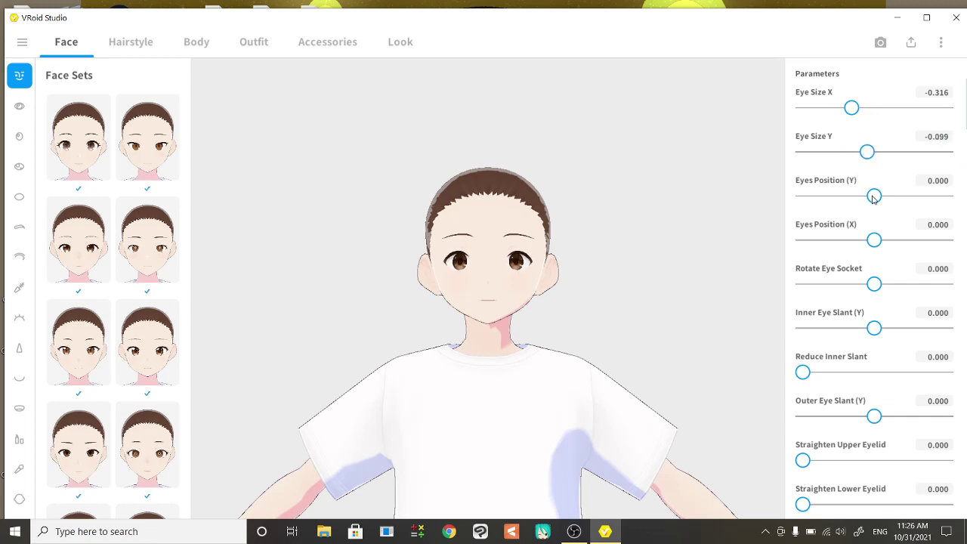
mouse_move(874, 197)
left_mouse_down()
mouse_move(944, 196)
mouse_move(822, 210)
mouse_move(888, 197)
left_mouse_up()
mouse_move(877, 244)
left_mouse_down()
mouse_move(965, 245)
mouse_move(879, 251)
left_mouse_up()
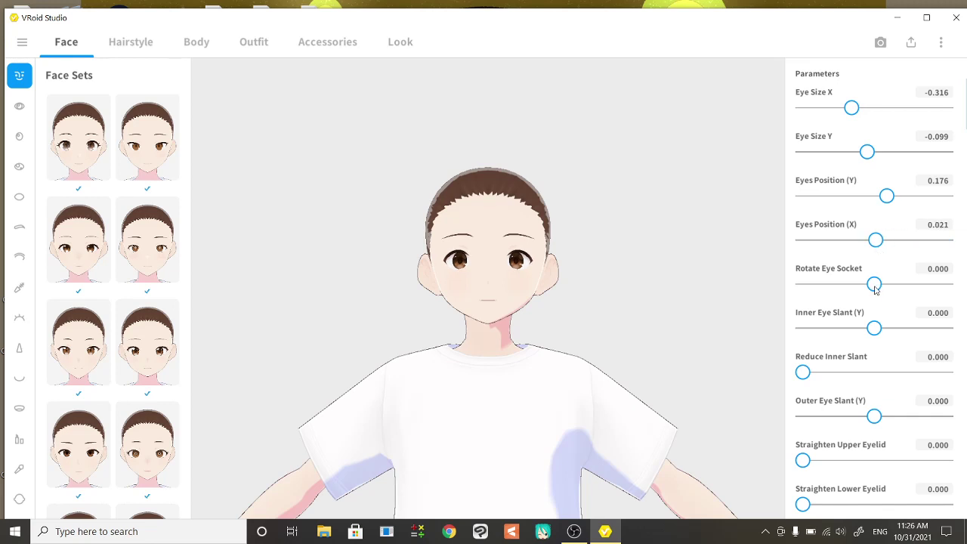
Set Rotate Eye Socket to -0.035, Inner Eye Slant (Y) to -0.155, Reduce Inner Slant to 0.581 and Outer Eye Slant (Y) to 0.310.
mouse_move(874, 285)
left_mouse_down()
mouse_move(966, 293)
mouse_move(855, 287)
mouse_move(873, 287)
left_mouse_up()
mouse_move(883, 331)
left_mouse_down()
mouse_move(954, 332)
mouse_move(877, 332)
left_mouse_up()
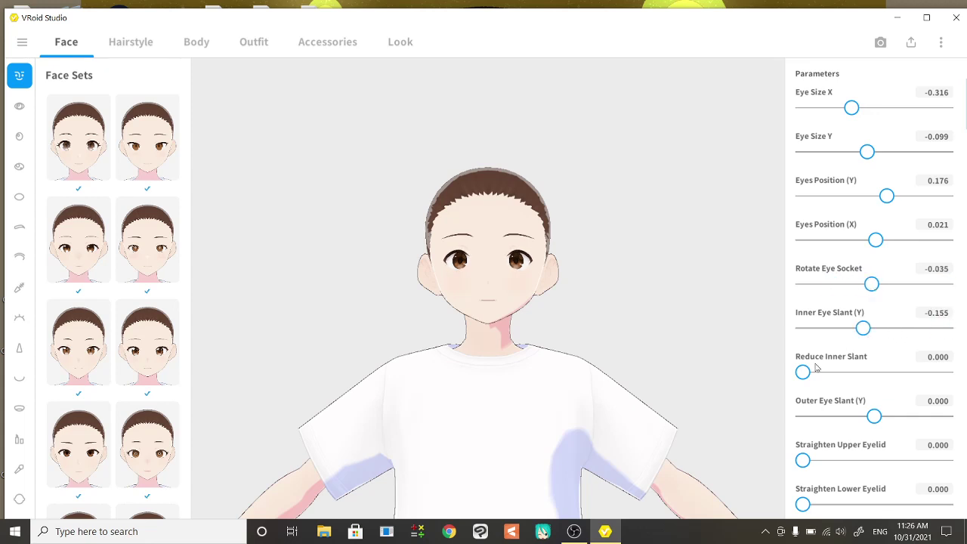
left_click_drag(811, 374, 941, 364)
left_click_drag(937, 373, 885, 372)
left_click_drag(875, 417, 896, 416)
Look through the remaining face parameters, from eyelids, eyebrows, nose and mouth to teeth, ears, chin and the fem and masc head shapes.
scroll(889, 429, "down", 5)
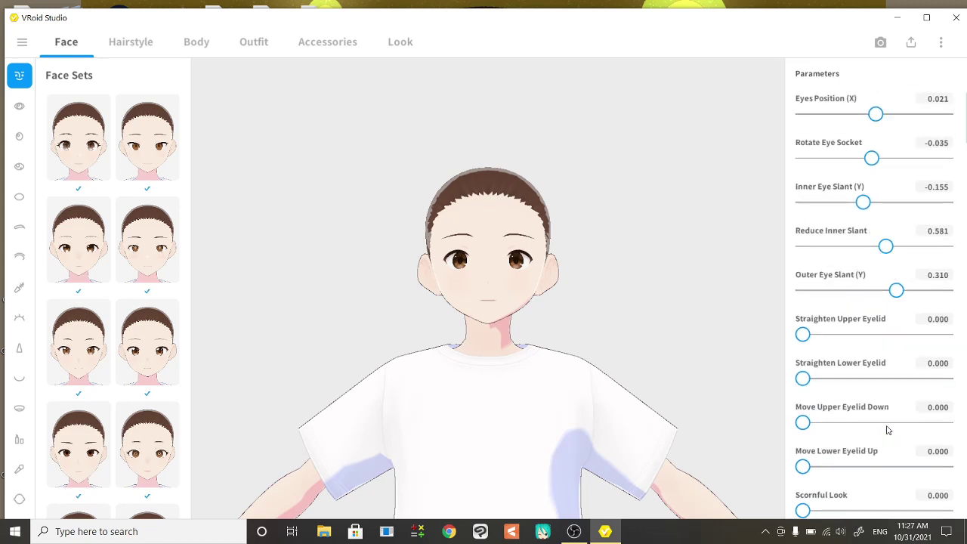
scroll(888, 430, "down", 10)
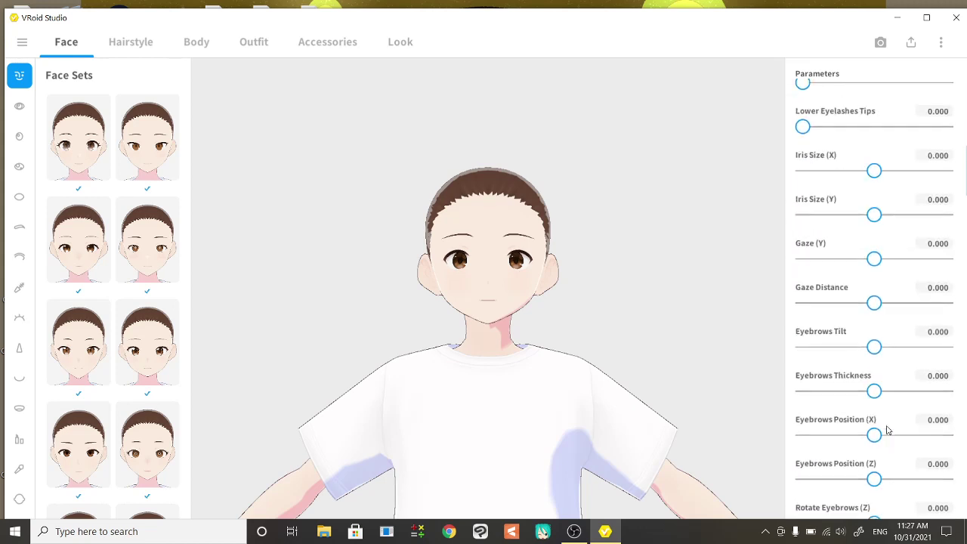
scroll(889, 429, "down", 10)
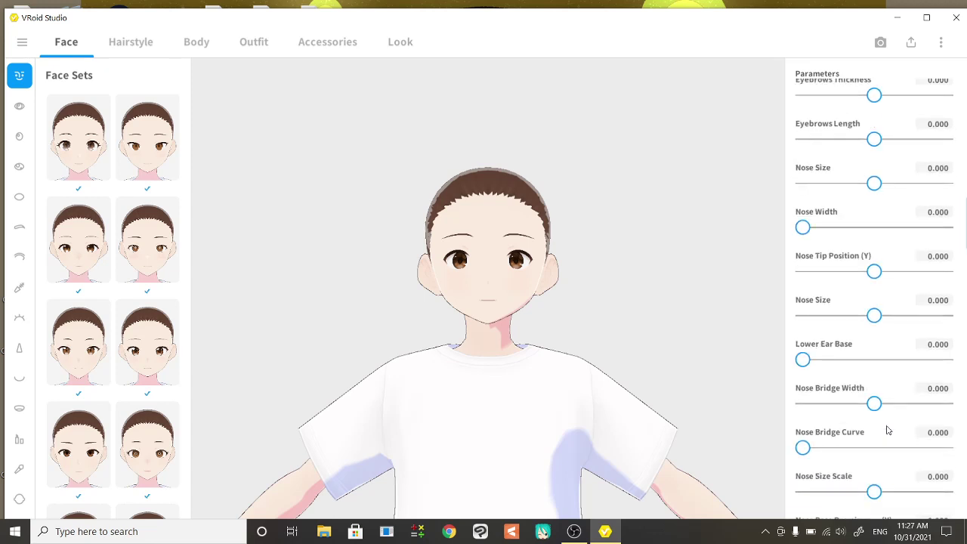
scroll(888, 430, "down", 8)
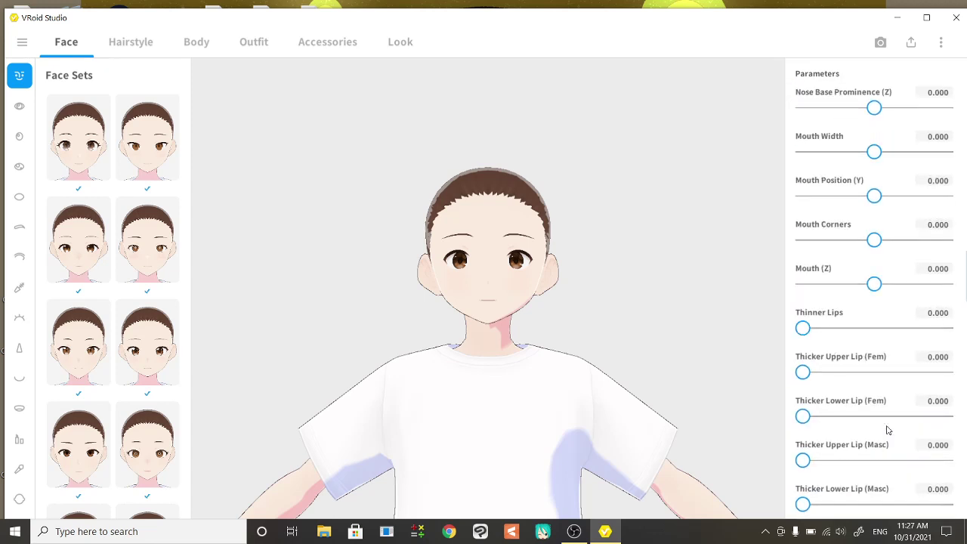
scroll(882, 392, "down", 4)
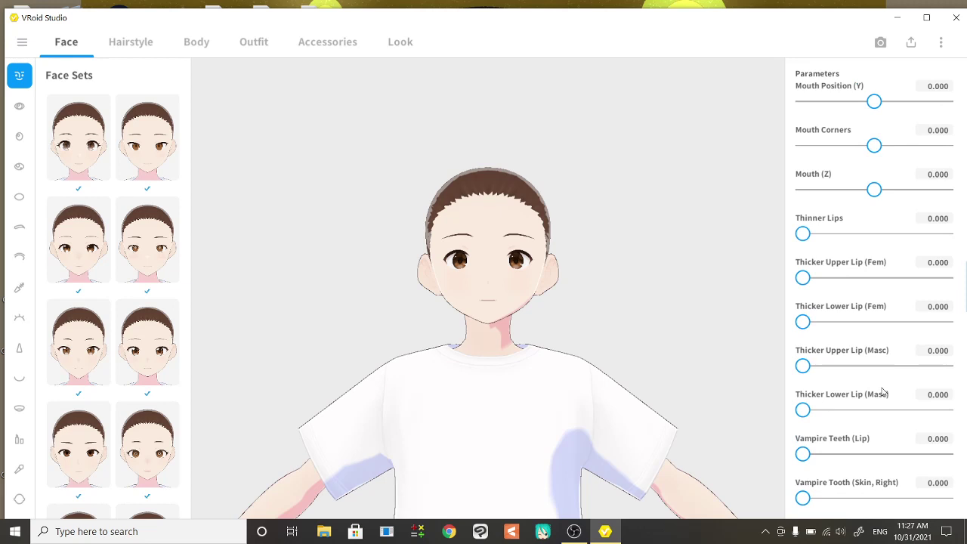
scroll(882, 392, "down", 6)
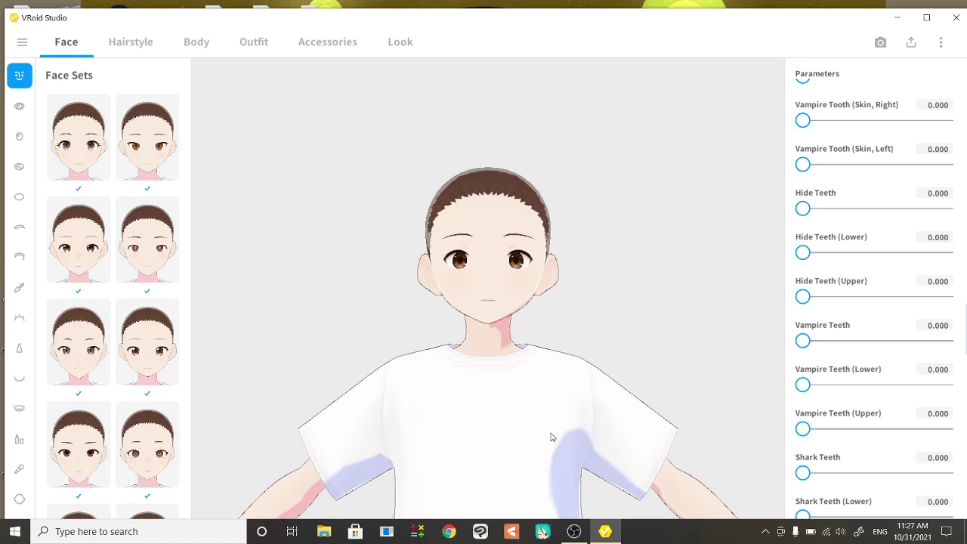
scroll(551, 437, "up", 5)
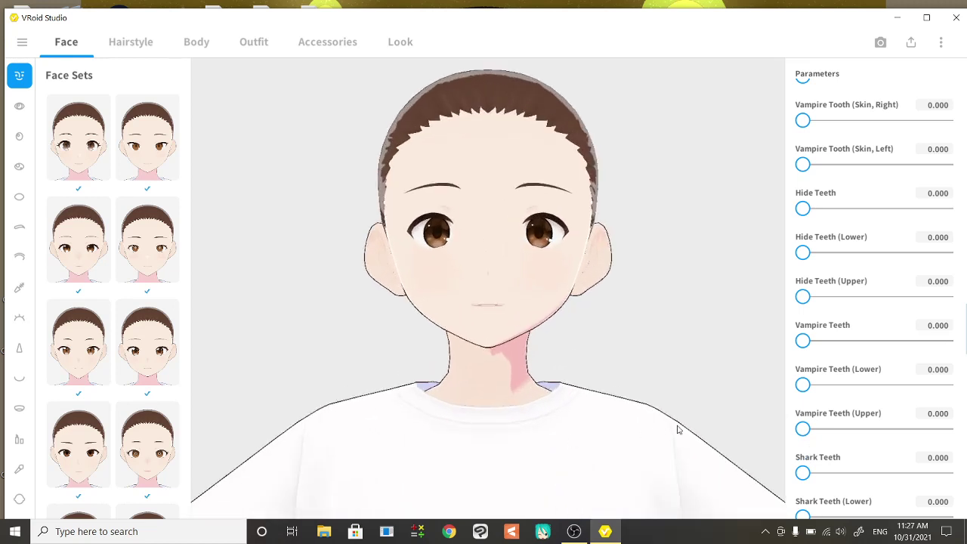
mouse_move(804, 385)
left_mouse_down()
mouse_move(954, 384)
mouse_move(795, 377)
left_mouse_up()
scroll(771, 325, "down", 2)
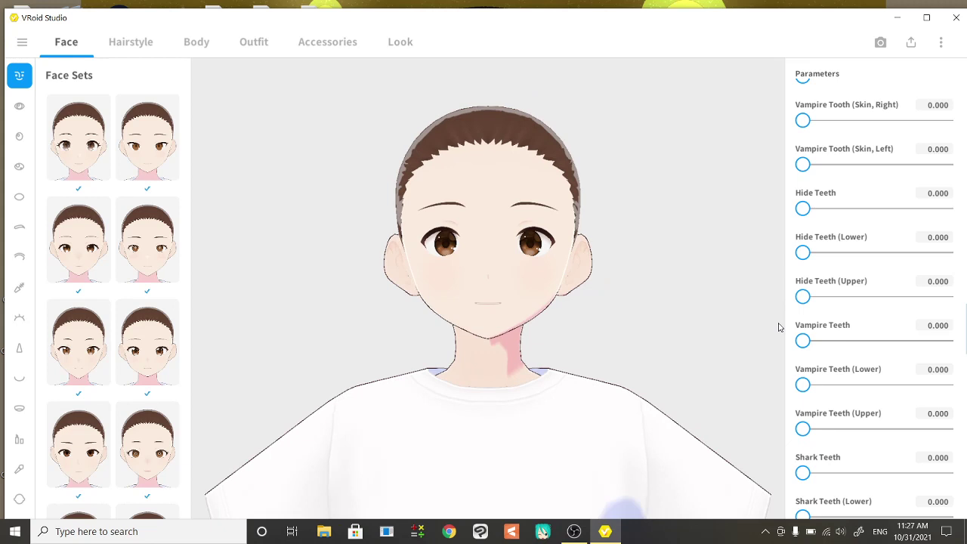
scroll(801, 339, "down", 1)
scroll(616, 307, "down", 2)
scroll(616, 308, "down", 2)
scroll(824, 391, "down", 5)
scroll(837, 390, "down", 10)
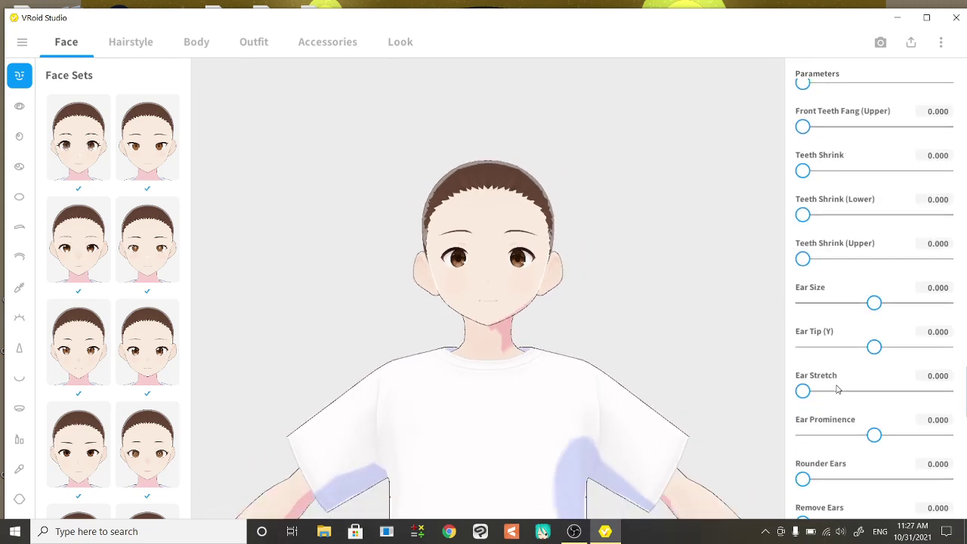
scroll(837, 389, "down", 8)
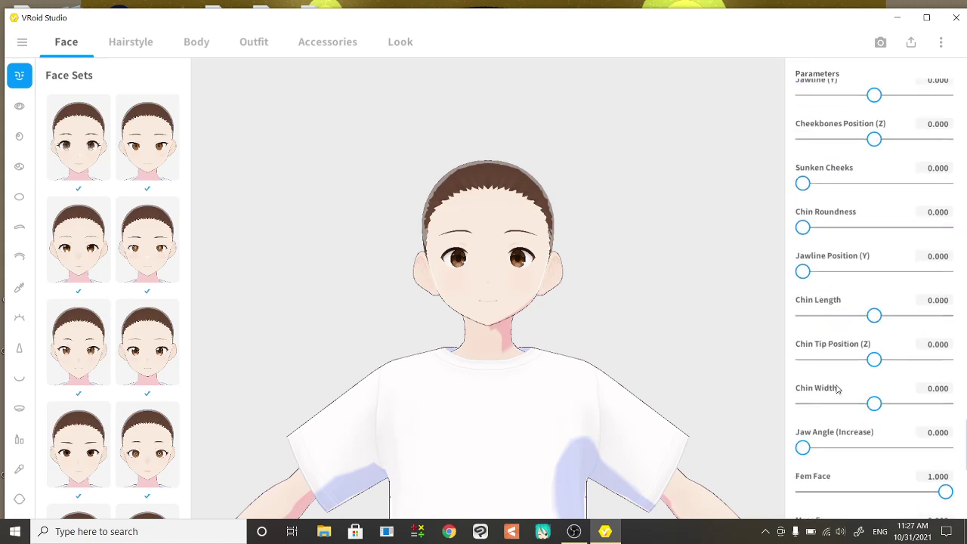
scroll(838, 389, "down", 8)
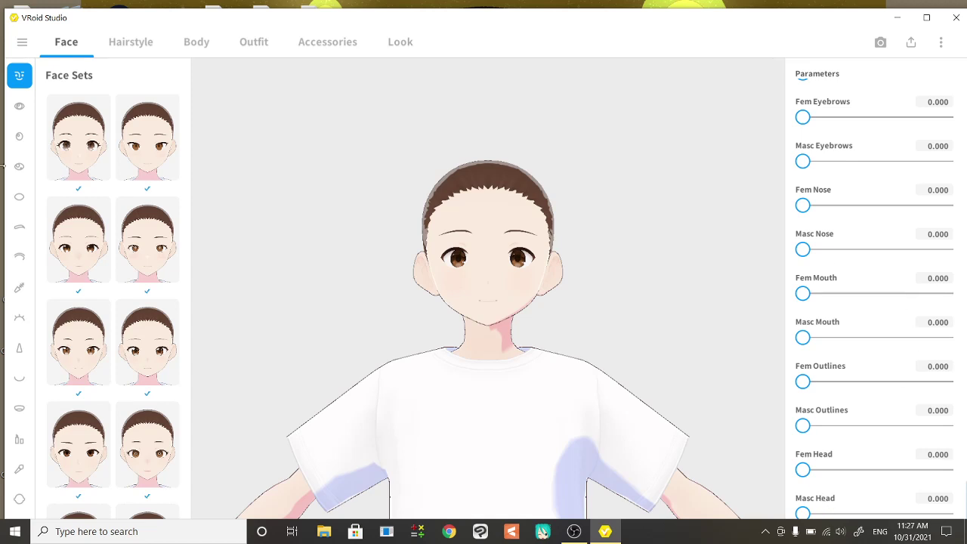
Browse the preset eye sets and view the options for saving, undoing and returning to model selection.
left_click(20, 107)
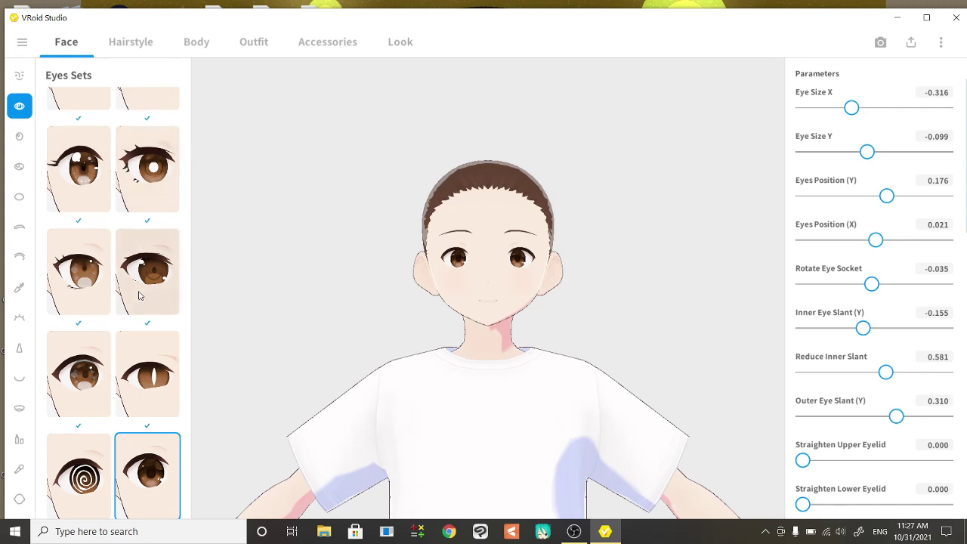
scroll(140, 297, "up", 3)
scroll(139, 297, "up", 4)
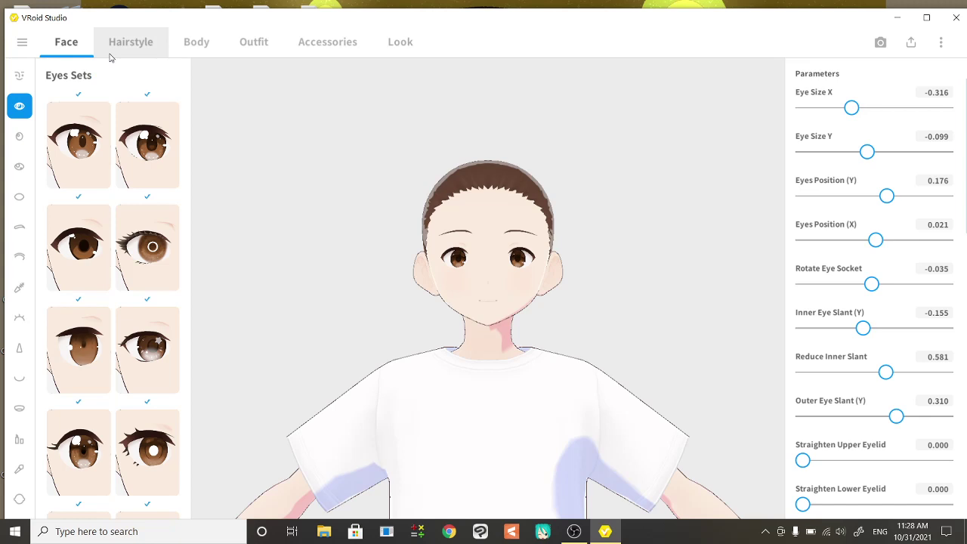
left_click(23, 46)
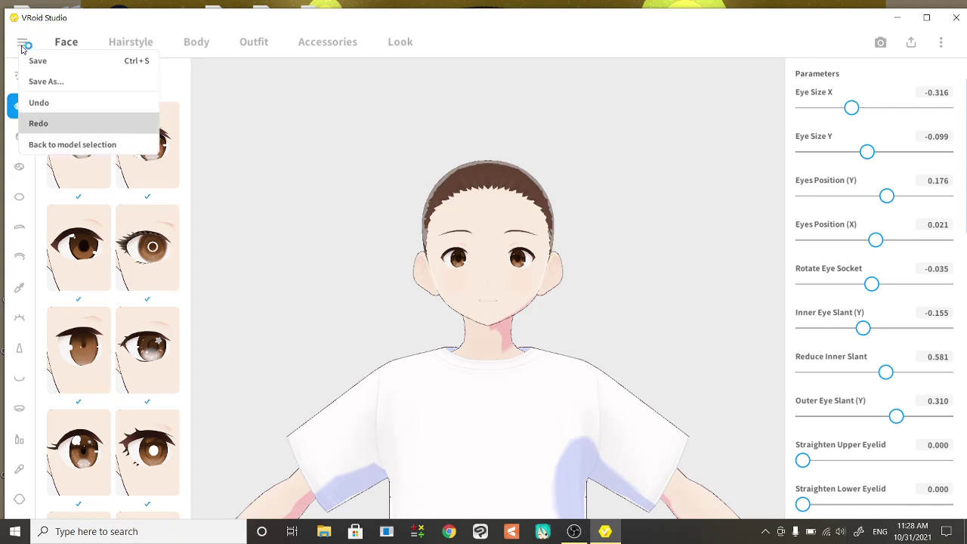
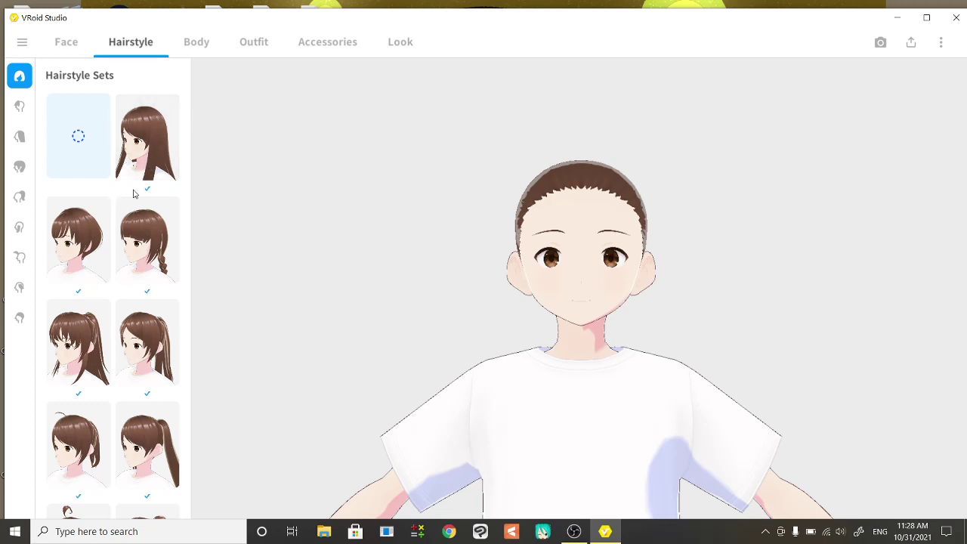
Try the long straight hairstyle set on the model and clear the hairstyle to none.
left_click(139, 162)
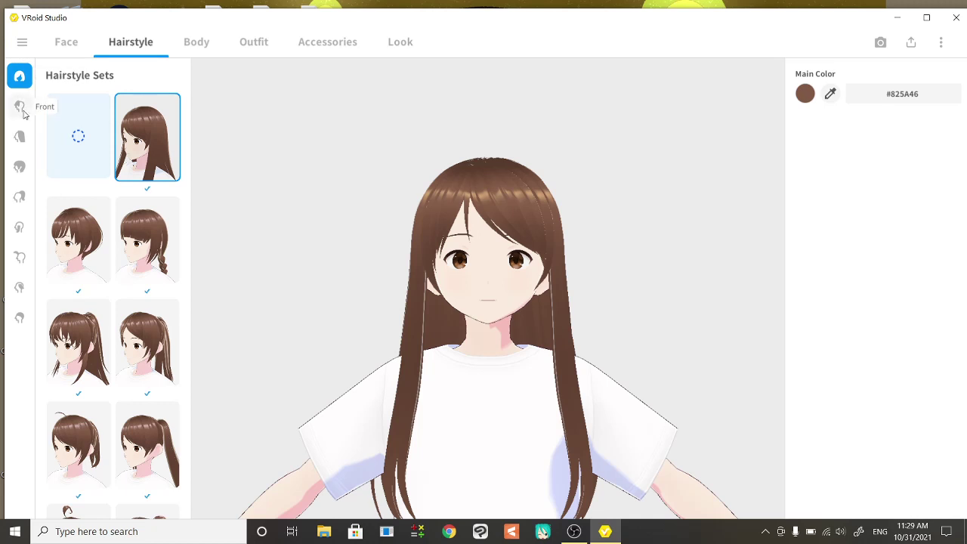
left_click(65, 160)
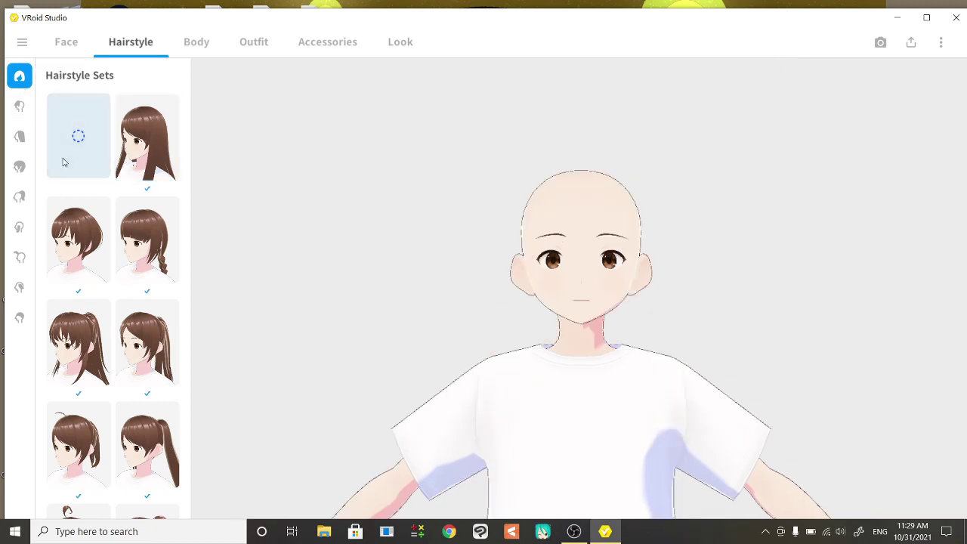
Give the model only back hair, using the long straight preset.
left_click(19, 108)
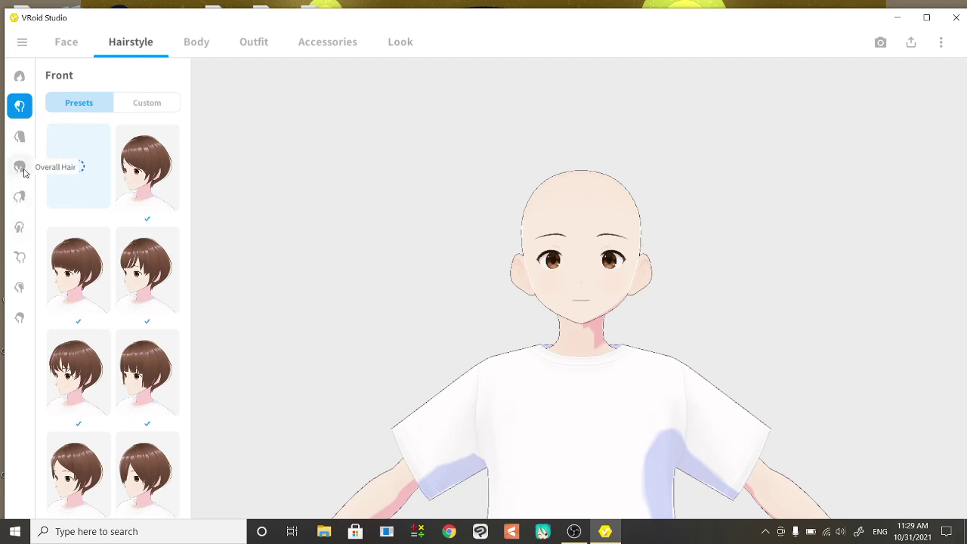
left_click(19, 137)
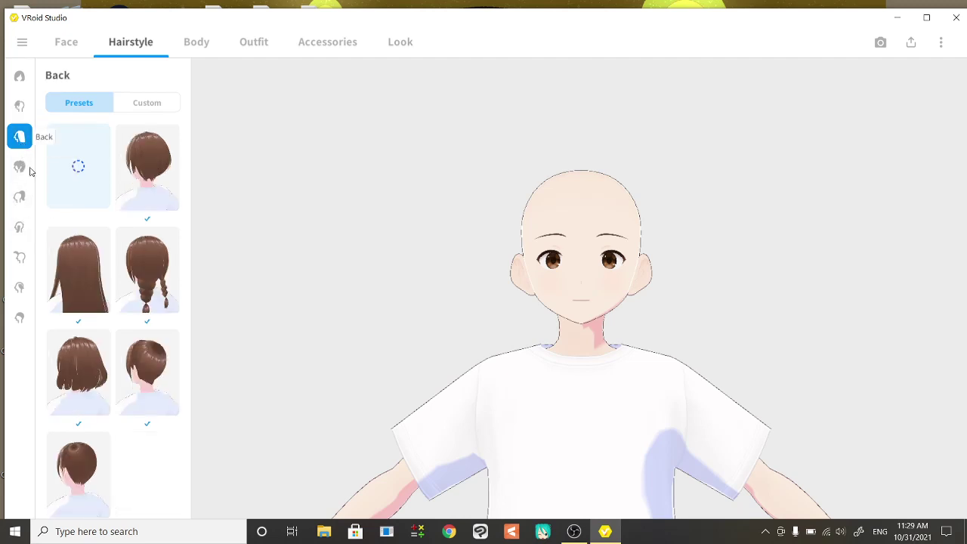
left_click(83, 284)
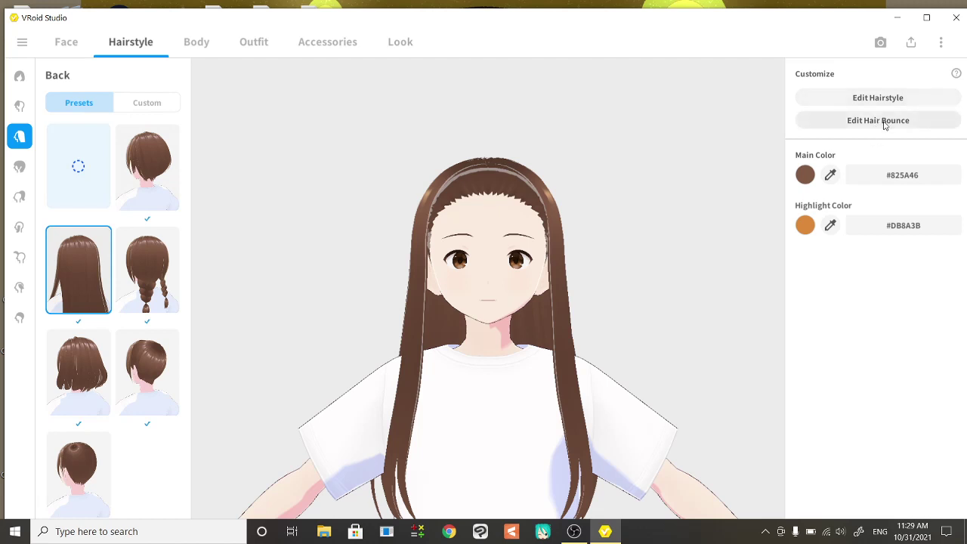
Change the back hair's main color to the bright orange #FA5B0B.
left_click(805, 178)
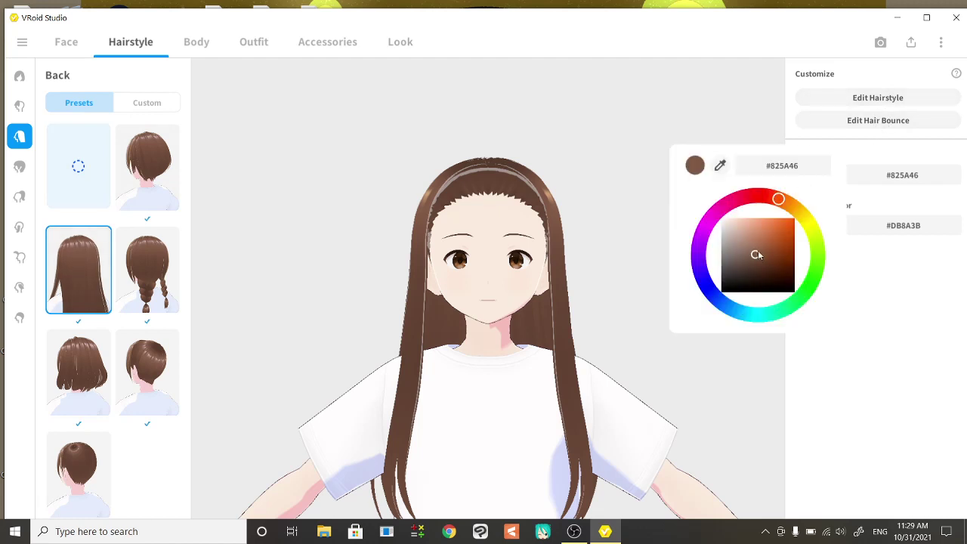
mouse_move(757, 254)
left_mouse_down()
mouse_move(782, 242)
mouse_move(793, 220)
left_mouse_up()
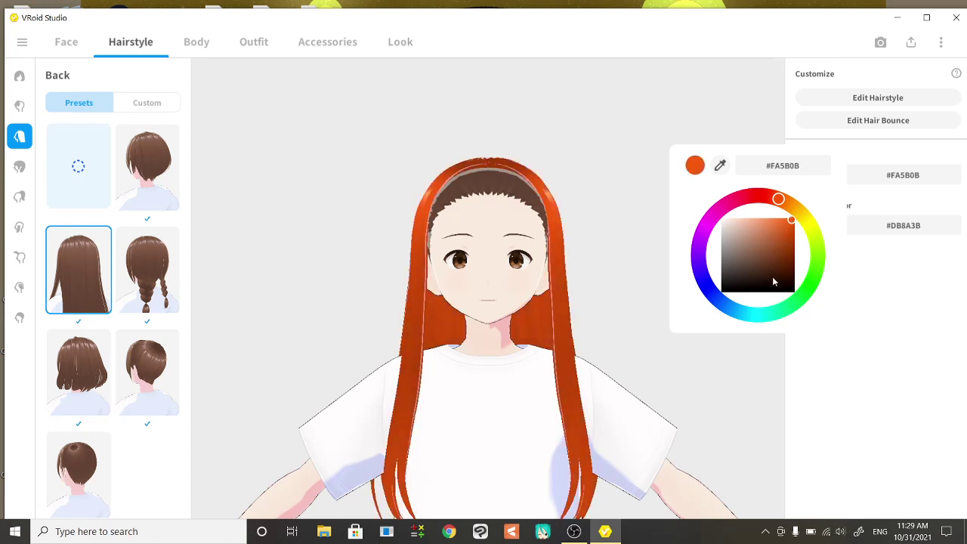
left_click(929, 291)
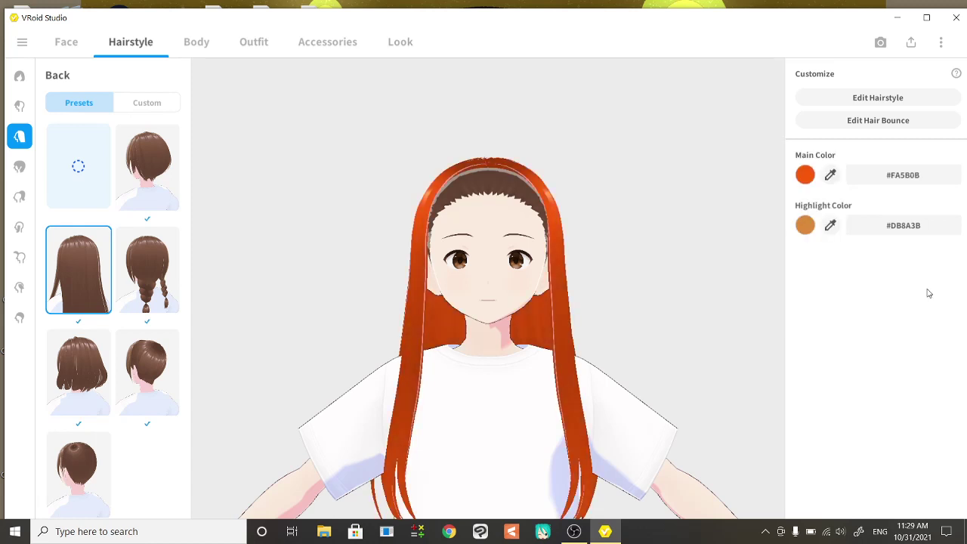
Change the back hair's highlight color to white (#FFFFFF).
left_click(807, 226)
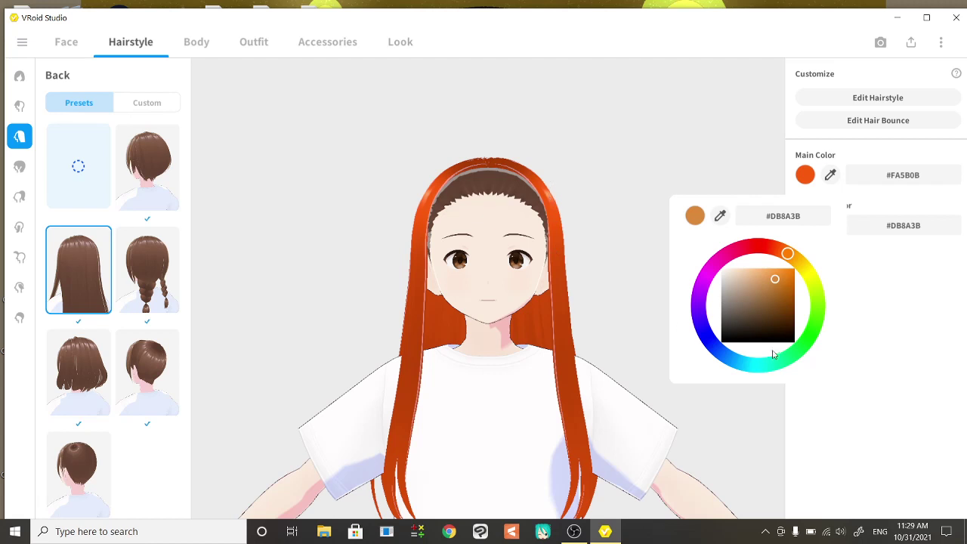
left_click_drag(756, 300, 696, 240)
left_click(891, 320)
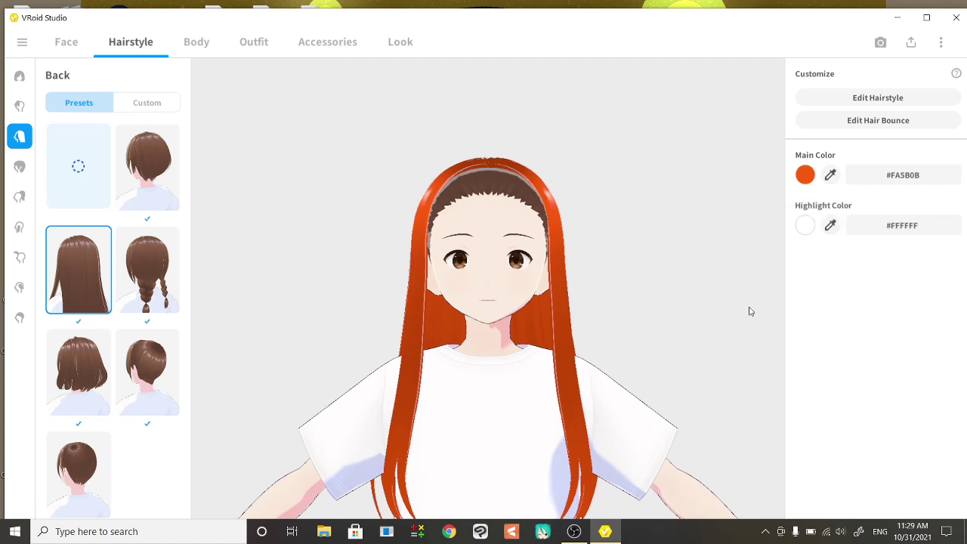
Open the back hair for editing and examine Freehand Group 1 from behind and from the front.
left_click(893, 102)
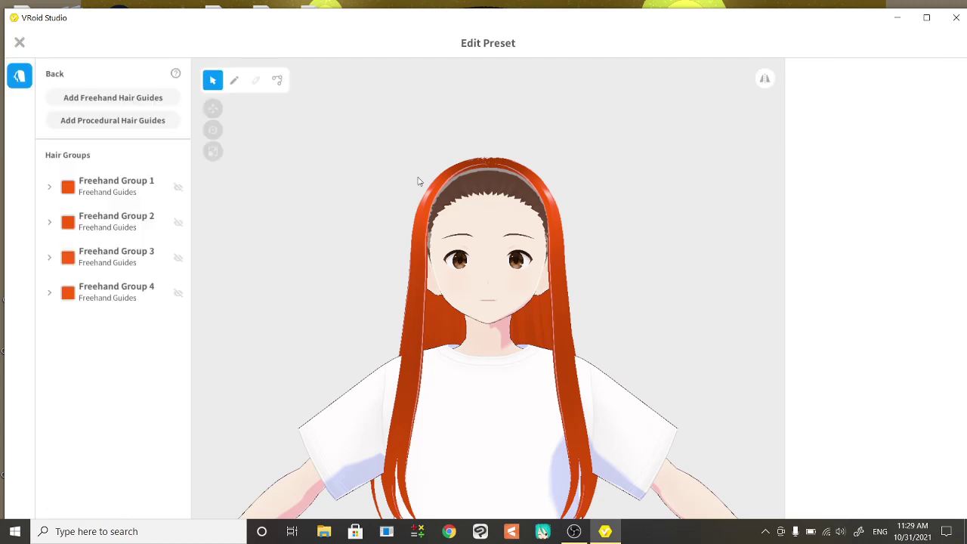
left_click(129, 192)
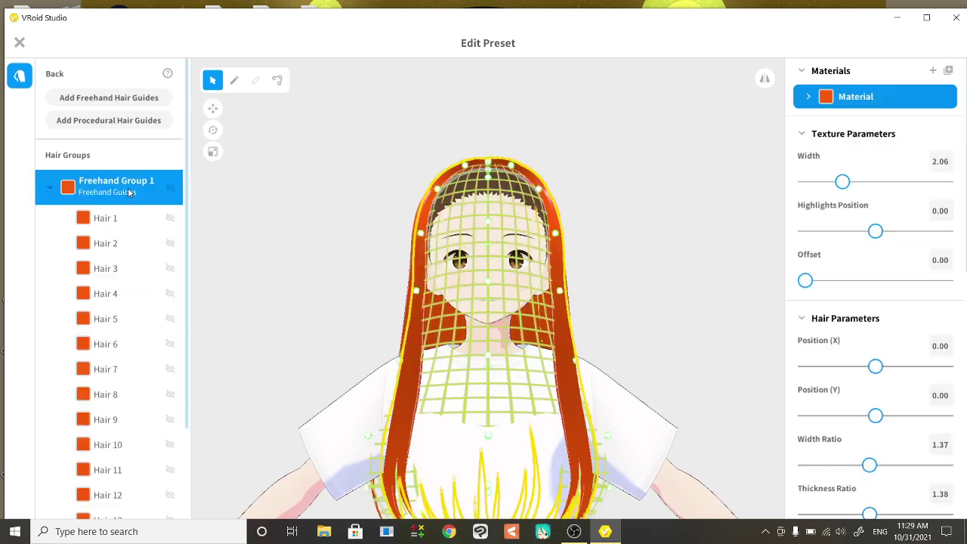
mouse_move(635, 287)
right_mouse_down()
mouse_move(585, 290)
mouse_move(627, 290)
mouse_move(595, 289)
mouse_move(601, 298)
mouse_move(554, 292)
mouse_move(537, 328)
right_mouse_up()
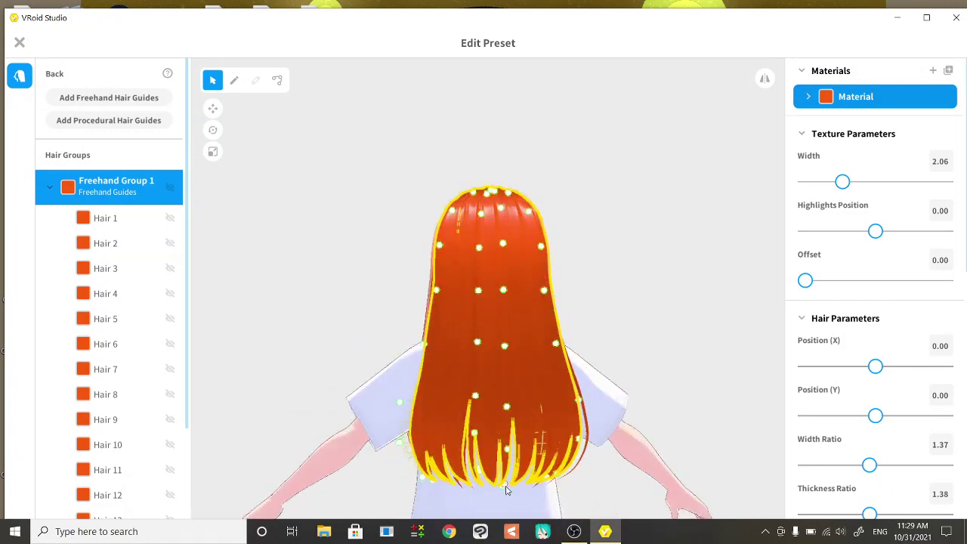
left_click(512, 510)
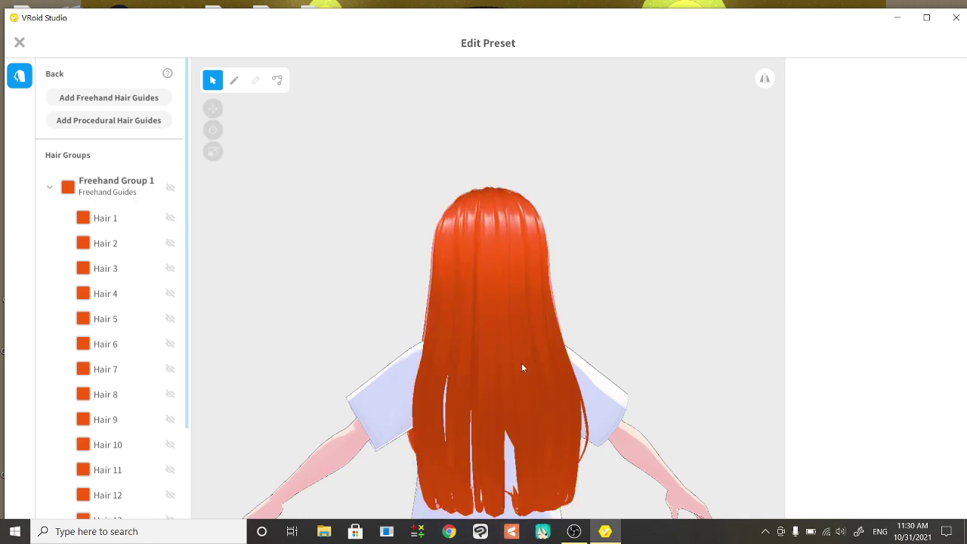
right_click_drag(322, 360, 422, 361)
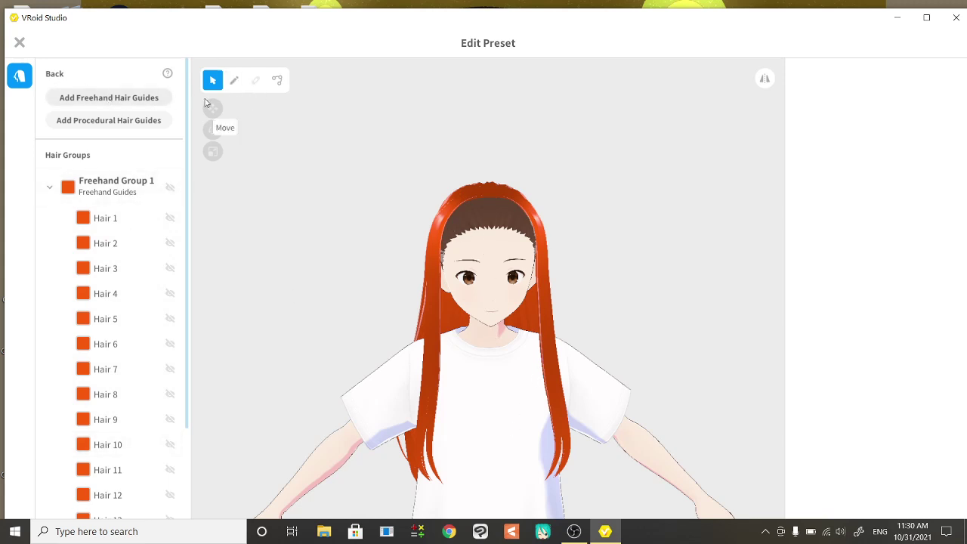
scroll(276, 229, "up", 1)
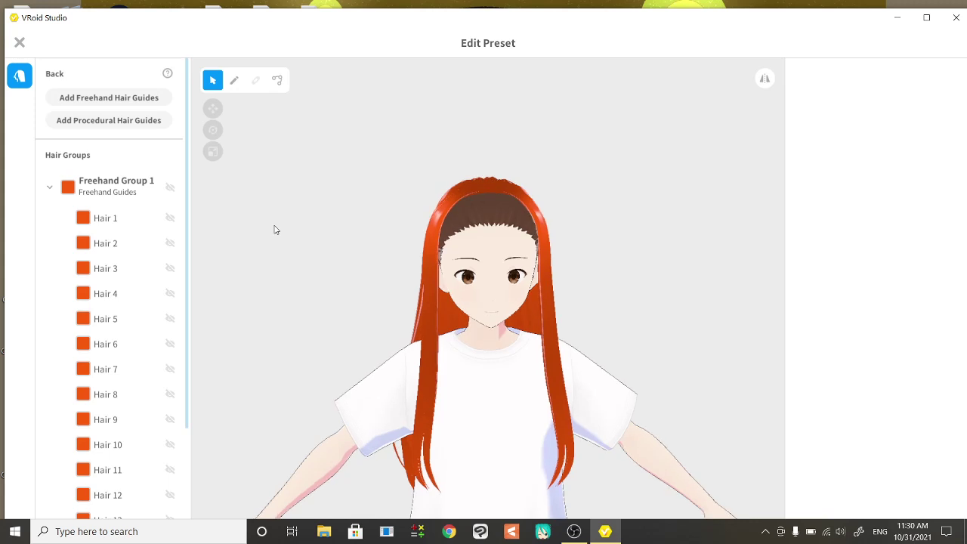
Add a new freehand hair guide group to the back hair.
left_click(234, 80)
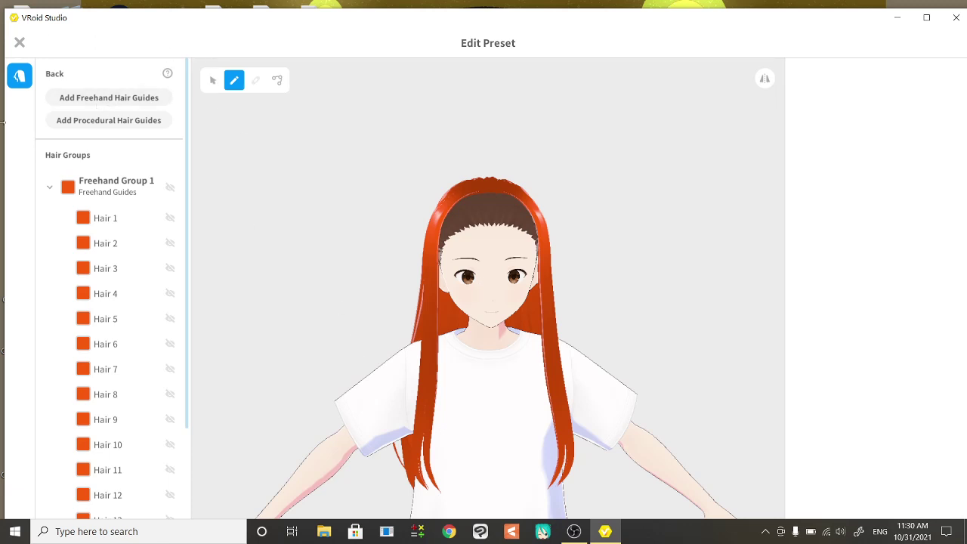
left_click(20, 43)
left_click(603, 174)
left_click(114, 98)
Draw a pointed hair strand in Freehand Group 2 from the hairline down the middle of the face.
scroll(158, 395, "down", 4)
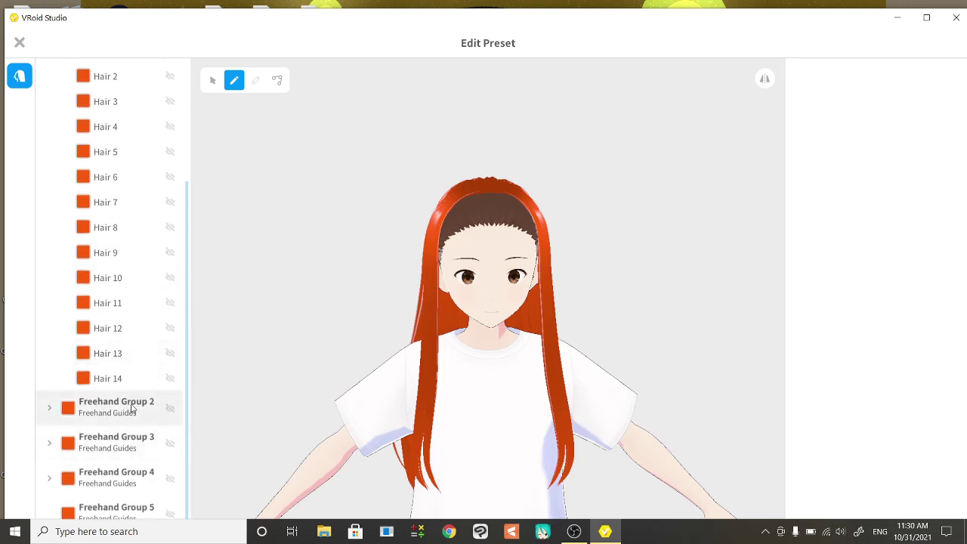
left_click(132, 408)
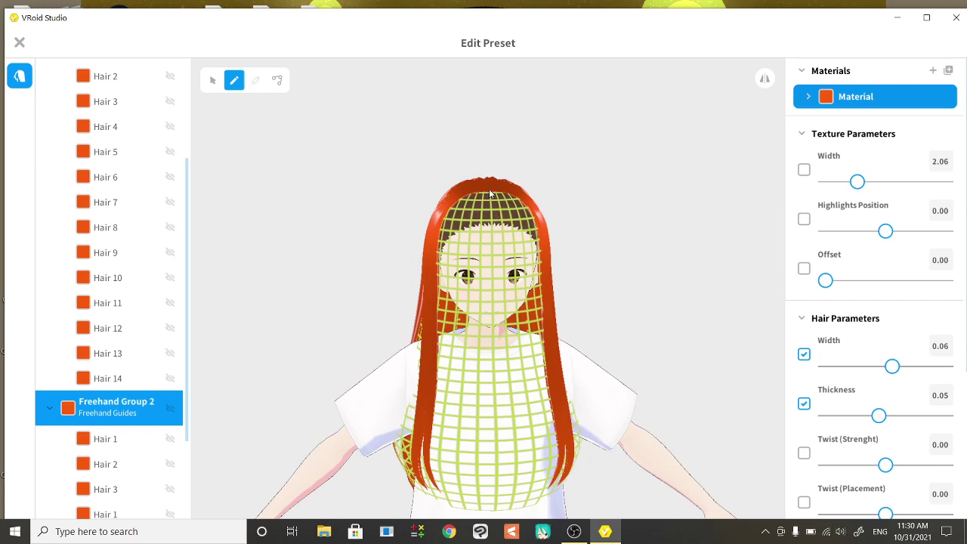
left_click_drag(491, 204, 493, 303)
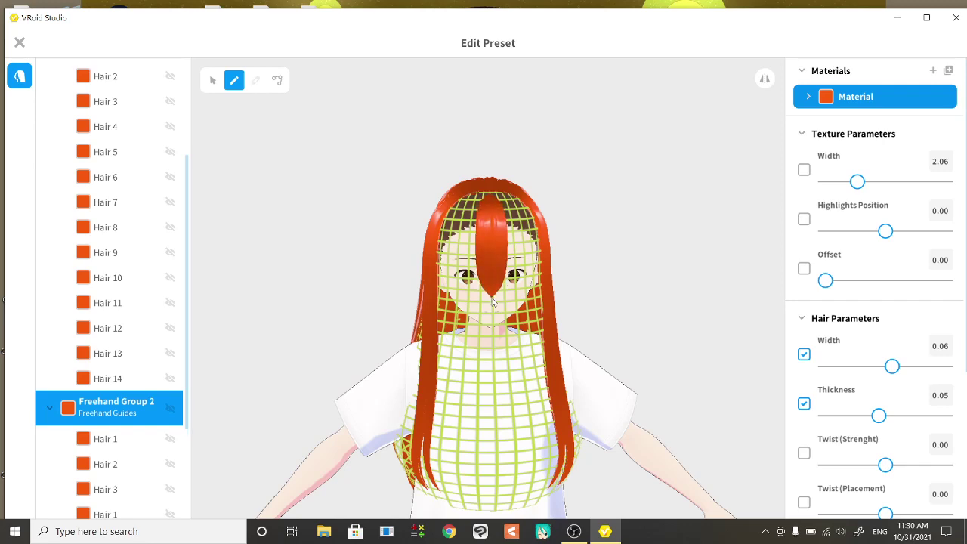
right_click_drag(511, 315, 410, 369)
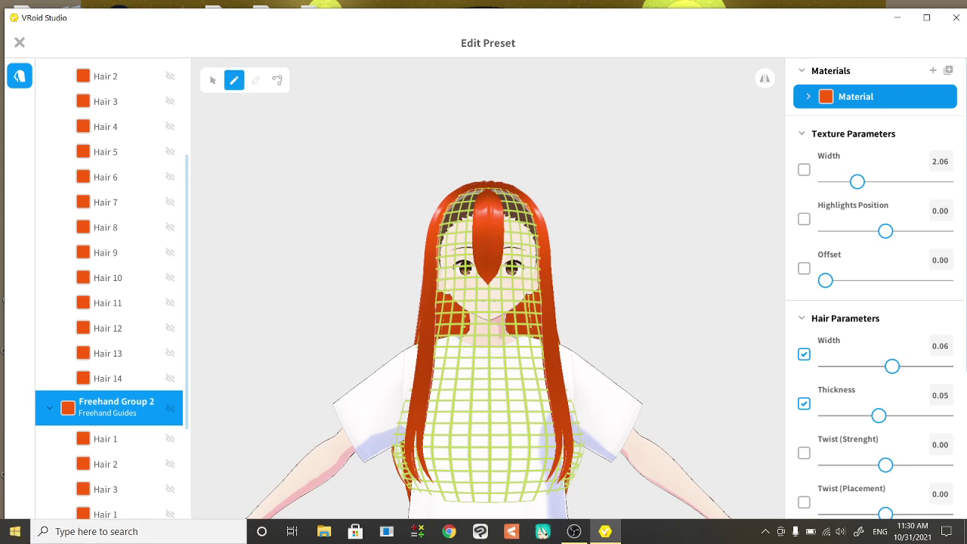
Try redrawing Hair 1 of Freehand Group 2 as a strand across the face and bend it with its control points.
left_click(129, 441)
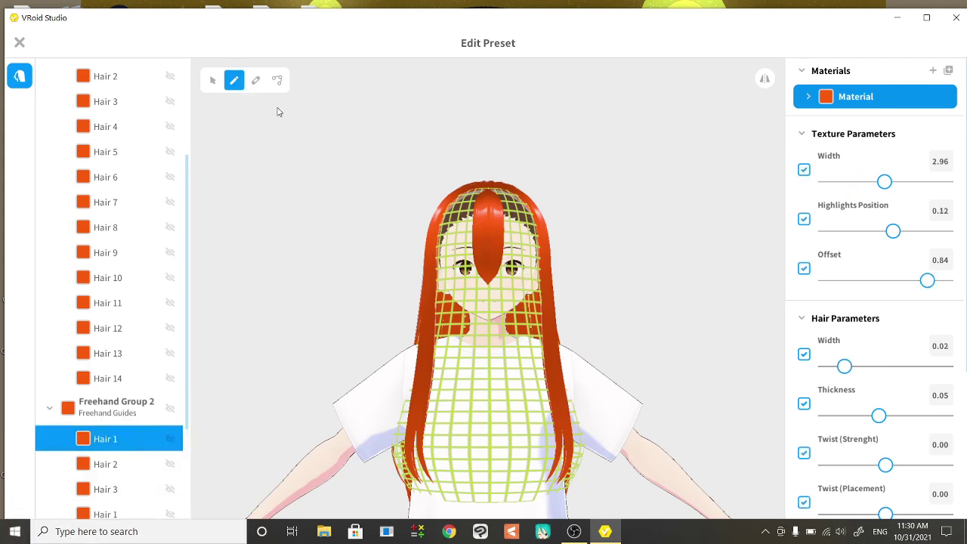
left_click(258, 81)
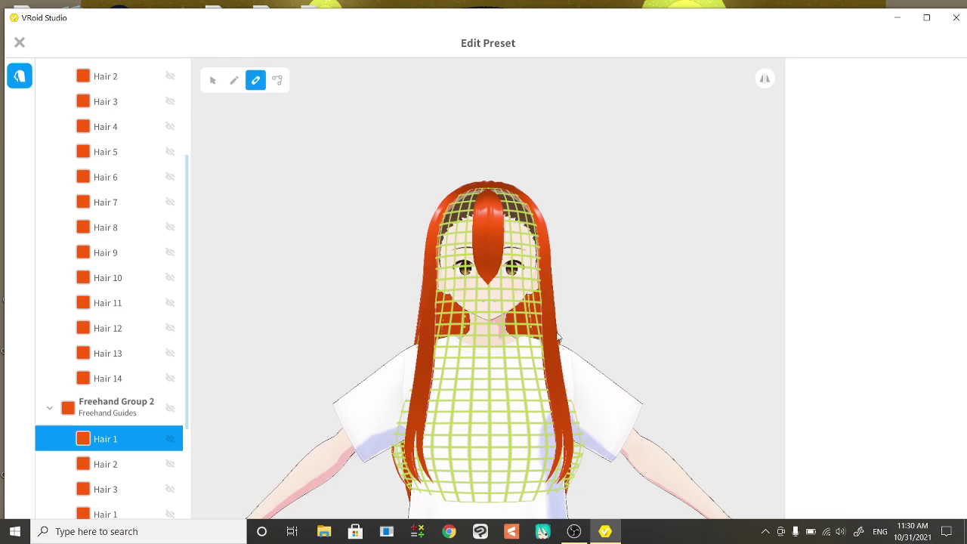
left_click(572, 381)
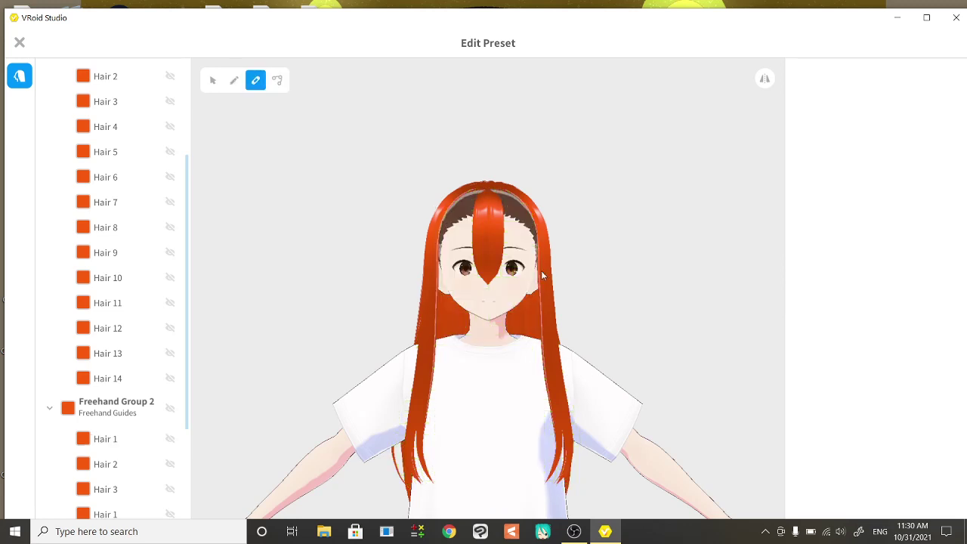
left_click(116, 440)
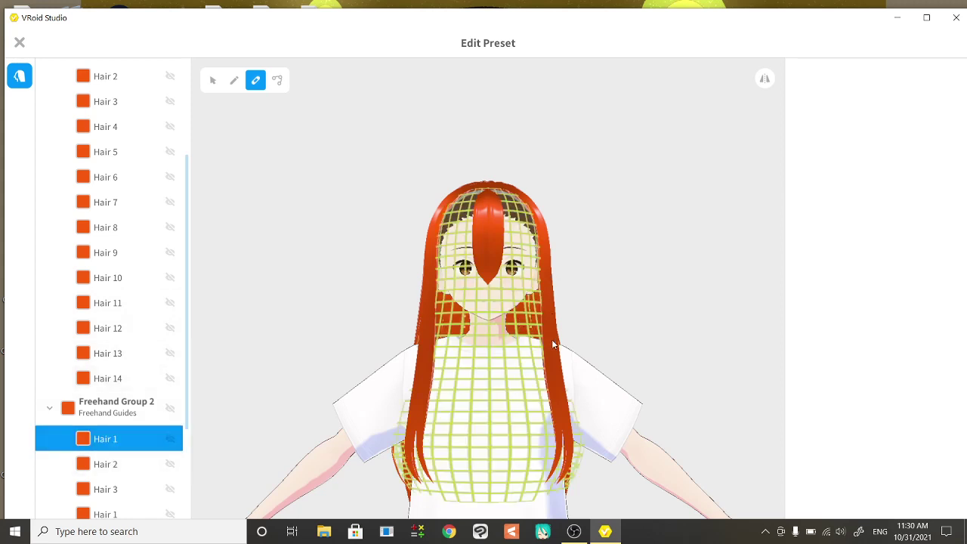
mouse_move(478, 239)
left_mouse_down()
mouse_move(520, 291)
mouse_move(428, 393)
left_mouse_up()
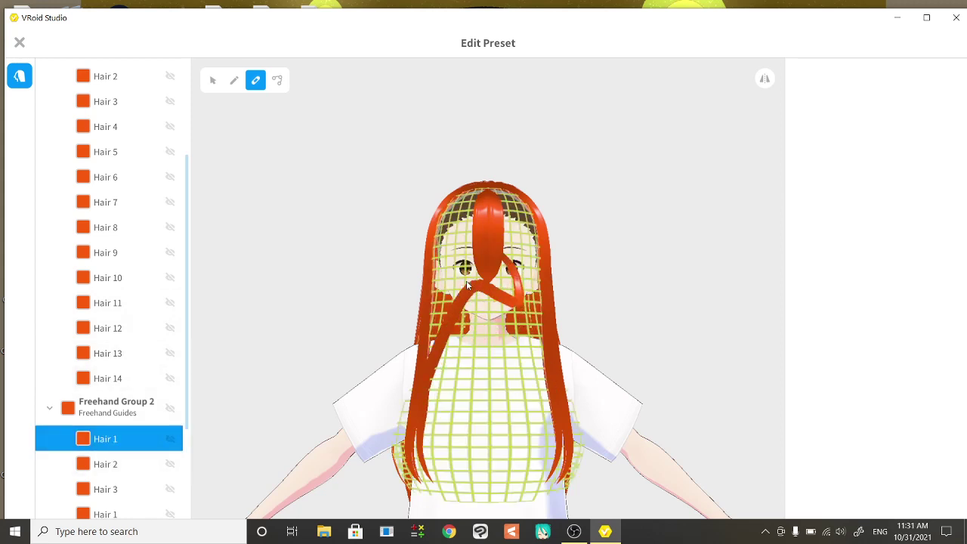
key("ctrl+z")
left_click_drag(491, 298, 458, 279)
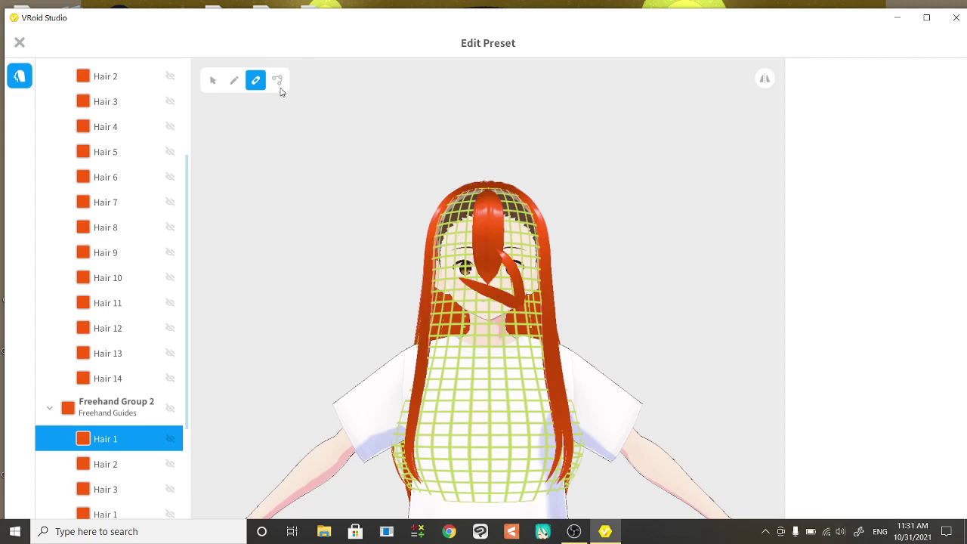
key("c")
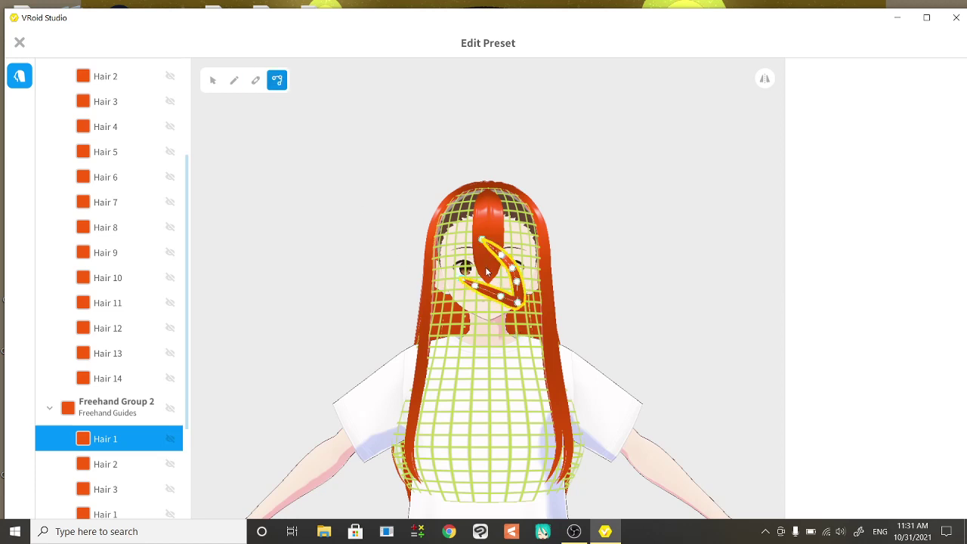
mouse_move(502, 258)
left_mouse_down()
mouse_move(529, 285)
mouse_move(523, 304)
mouse_move(476, 298)
left_mouse_up()
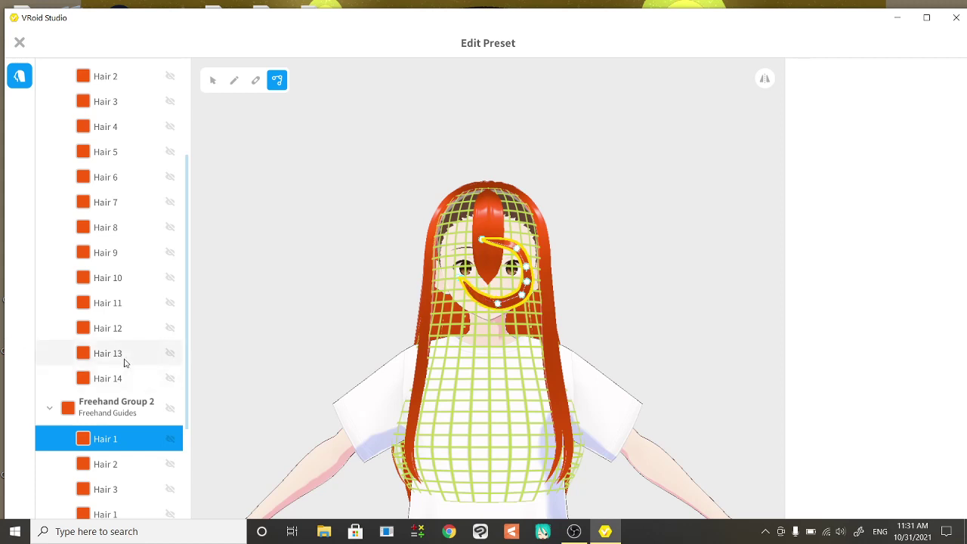
Undo the changes to Hair 1 and the strand drawn over the middle of the face.
key("ctrl+z")
key("ctrl+z")
key("ctrl+z")
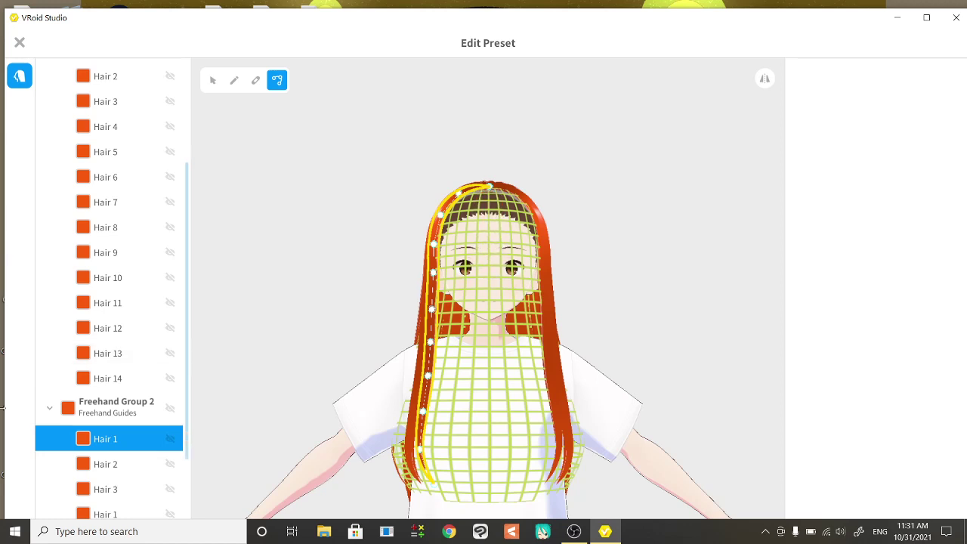
Add a procedural hair guide group to the back hair and check it on the model.
scroll(59, 382, "up", 5)
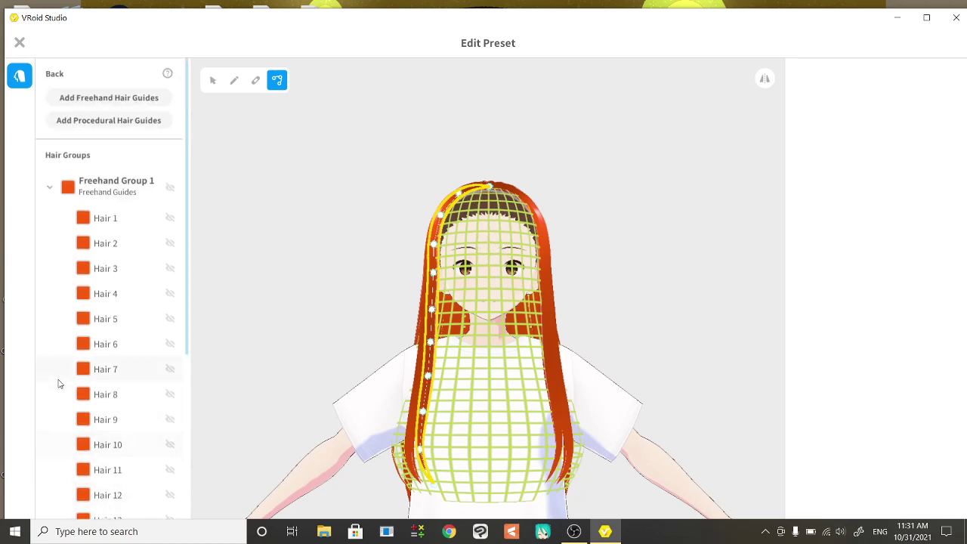
left_click(130, 123)
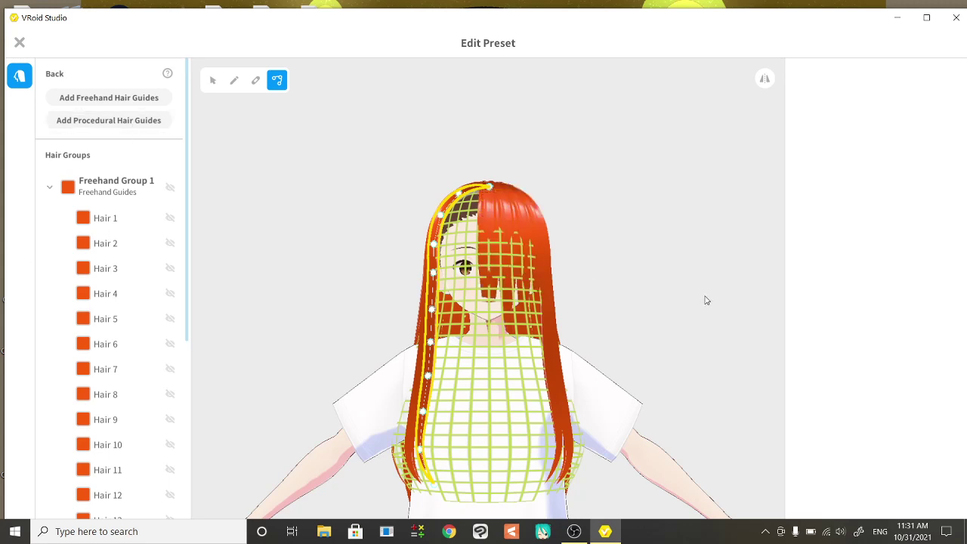
right_click_drag(707, 301, 684, 316)
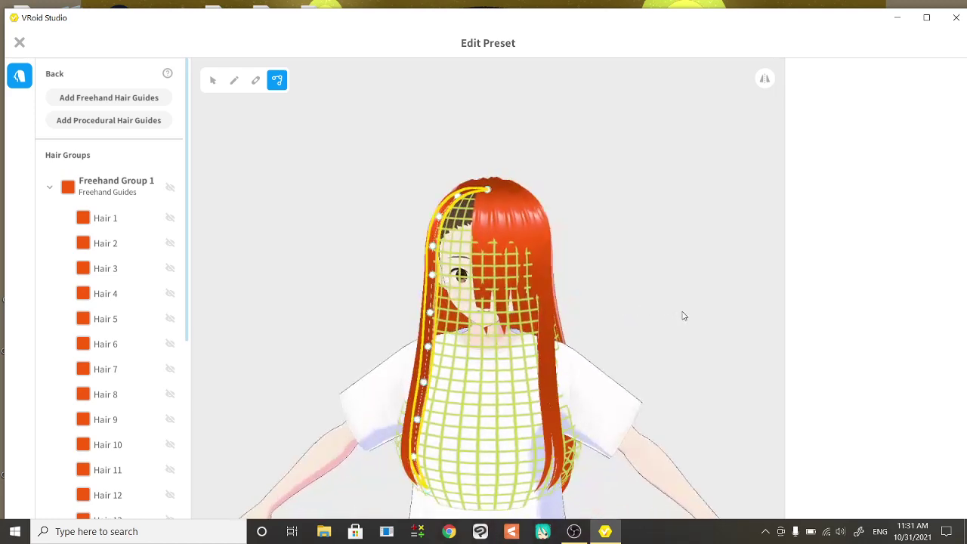
Set Hair 1's texture width to 3.03, highlights position to -0.1 and offset to 0.73.
left_click(211, 81)
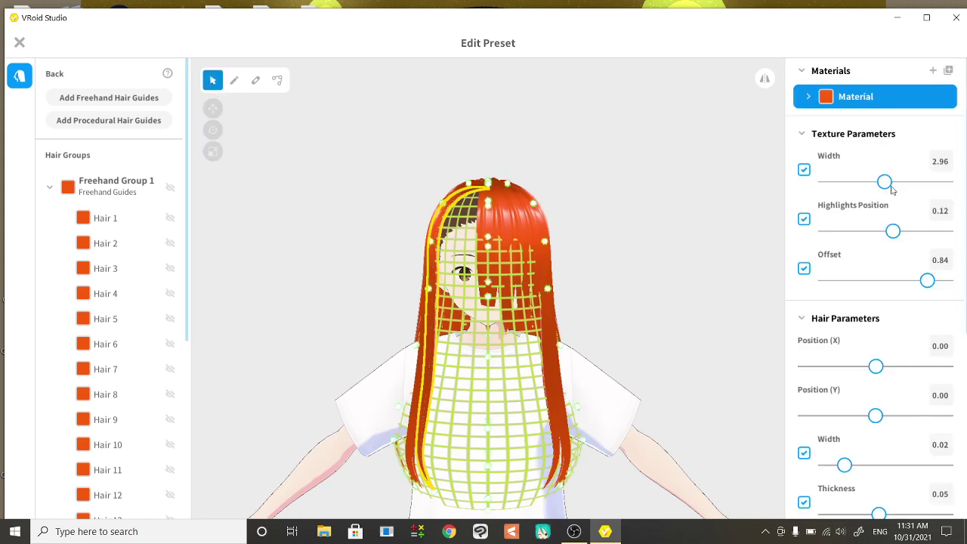
mouse_move(888, 185)
left_mouse_down()
mouse_move(938, 183)
mouse_move(887, 184)
left_mouse_up()
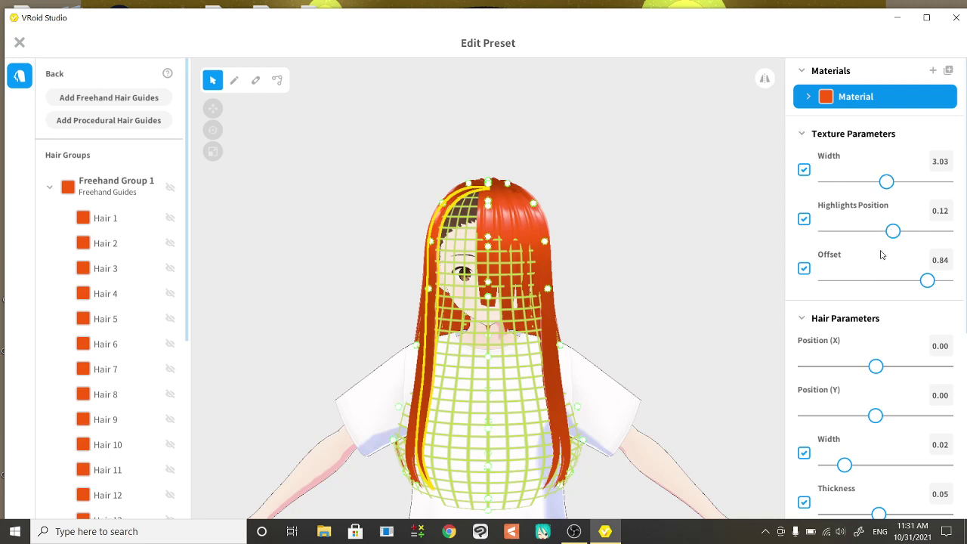
left_click_drag(894, 231, 879, 248)
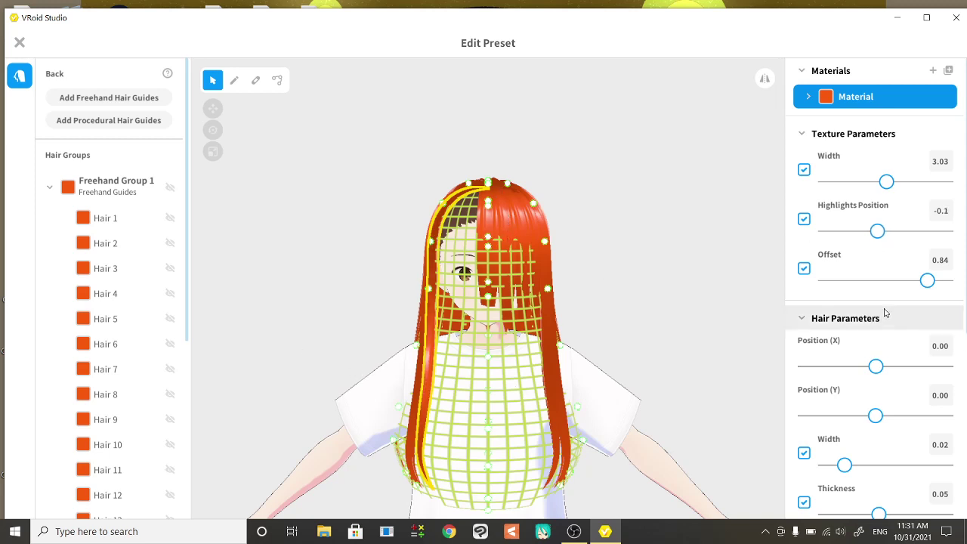
mouse_move(928, 282)
left_mouse_down()
mouse_move(898, 280)
mouse_move(927, 281)
left_mouse_up()
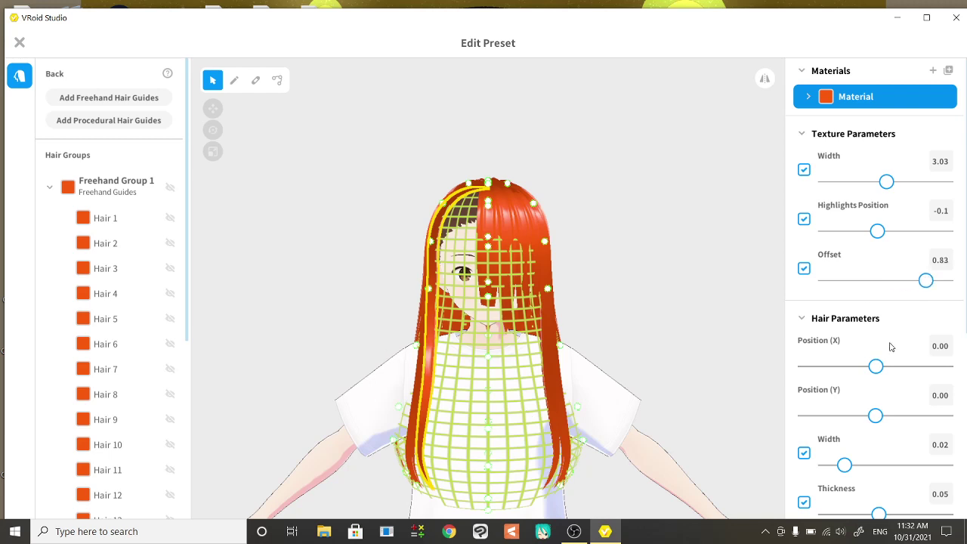
mouse_move(929, 288)
left_mouse_down()
mouse_move(871, 289)
mouse_move(915, 293)
left_mouse_up()
Set Hair 1's X position to 0.01, lower its Y position slightly and set its width to 0.04.
scroll(875, 360, "down", 2)
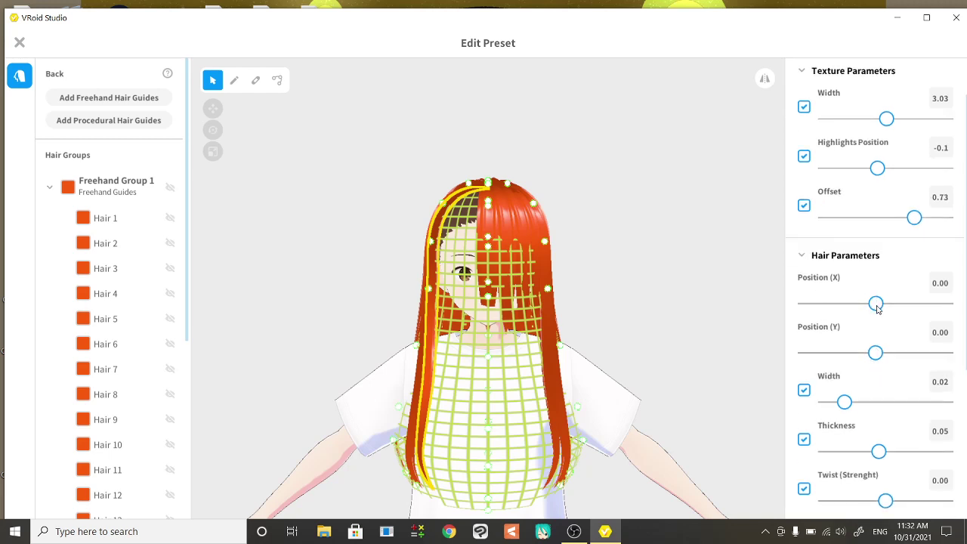
mouse_move(879, 309)
left_mouse_down()
mouse_move(904, 306)
mouse_move(883, 318)
mouse_move(862, 310)
mouse_move(879, 313)
left_mouse_up()
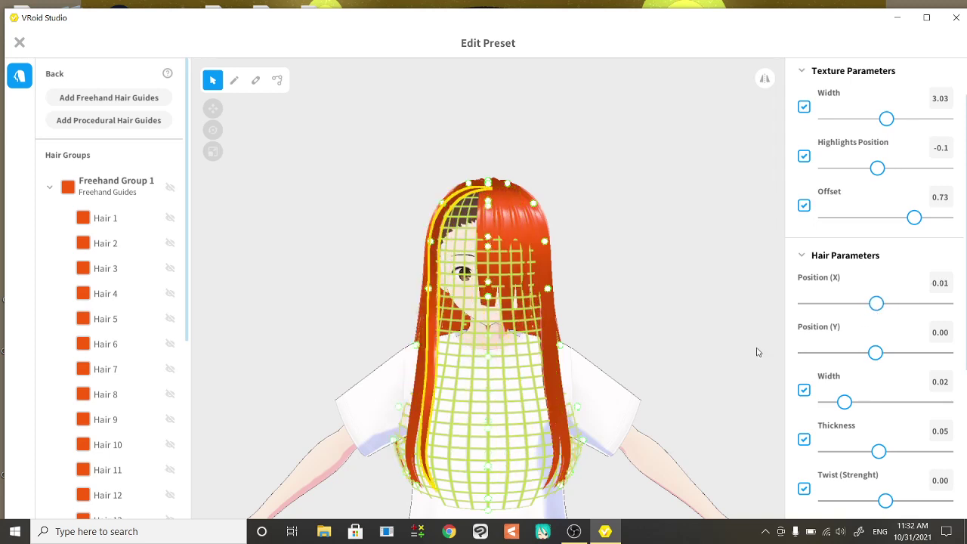
mouse_move(879, 355)
left_mouse_down()
mouse_move(904, 351)
mouse_move(864, 374)
mouse_move(911, 371)
mouse_move(853, 375)
mouse_move(897, 378)
mouse_move(870, 371)
left_mouse_up()
scroll(869, 367, "down", 1)
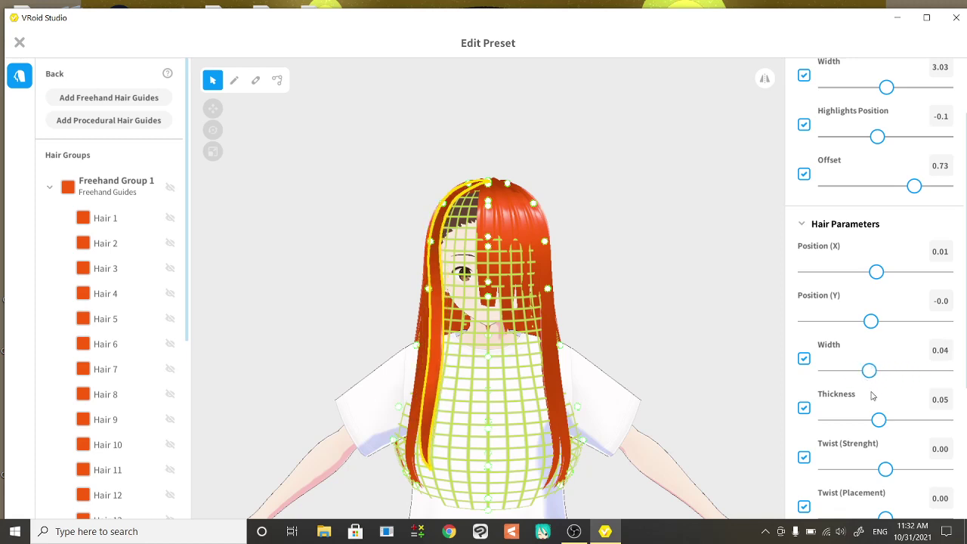
Set Hair 1's thickness to 0.06 and its twist strength to 5.00, and check the strand on the model.
mouse_move(879, 420)
left_mouse_down()
mouse_move(963, 420)
mouse_move(893, 420)
left_mouse_up()
scroll(889, 414, "down", 1)
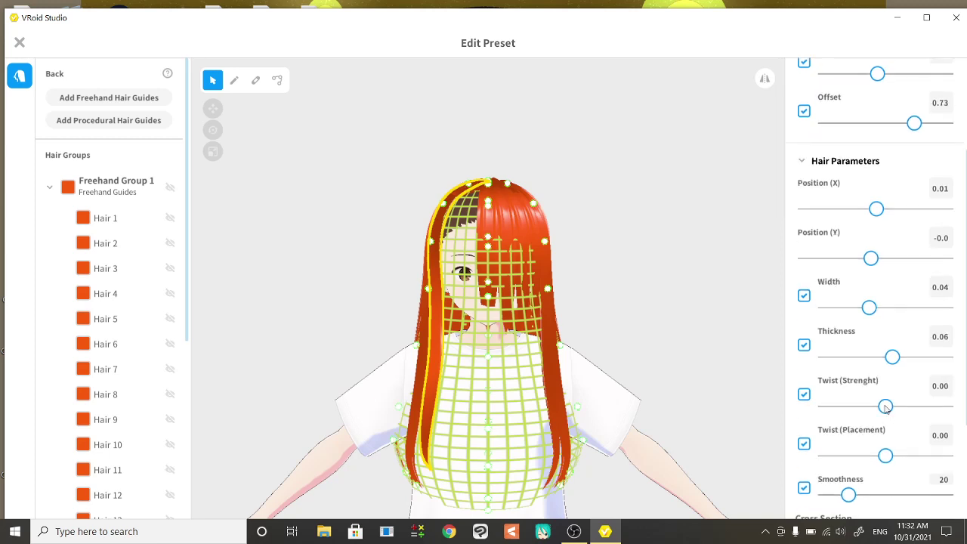
left_click_drag(886, 407, 949, 409)
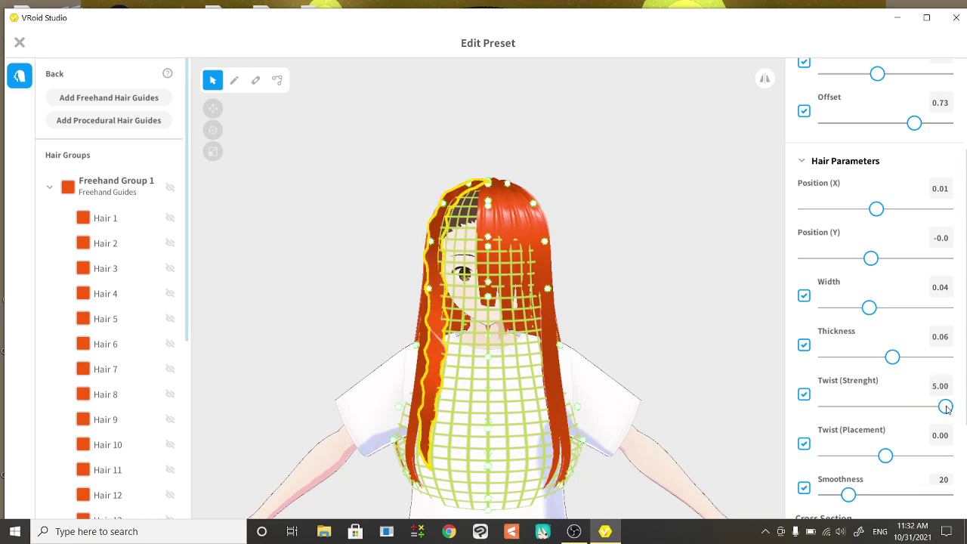
right_click_drag(432, 420, 411, 414)
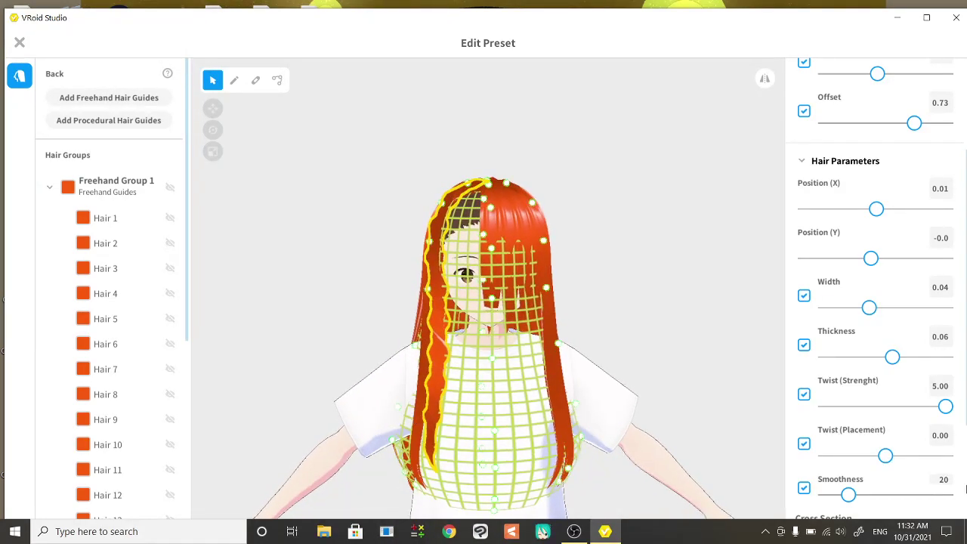
Examine the twisted Hair 1 strand up close and from slightly different angles.
mouse_move(945, 407)
left_mouse_down()
mouse_move(882, 408)
mouse_move(954, 408)
left_mouse_up()
mouse_move(233, 424)
right_mouse_down()
mouse_move(296, 418)
mouse_move(240, 423)
right_mouse_up()
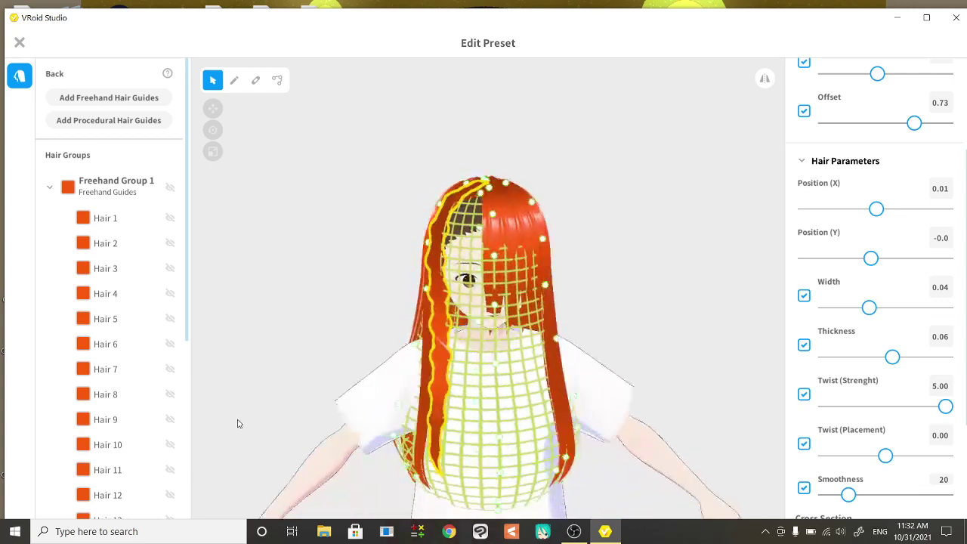
scroll(264, 391, "up", 5)
right_click_drag(264, 392, 337, 408)
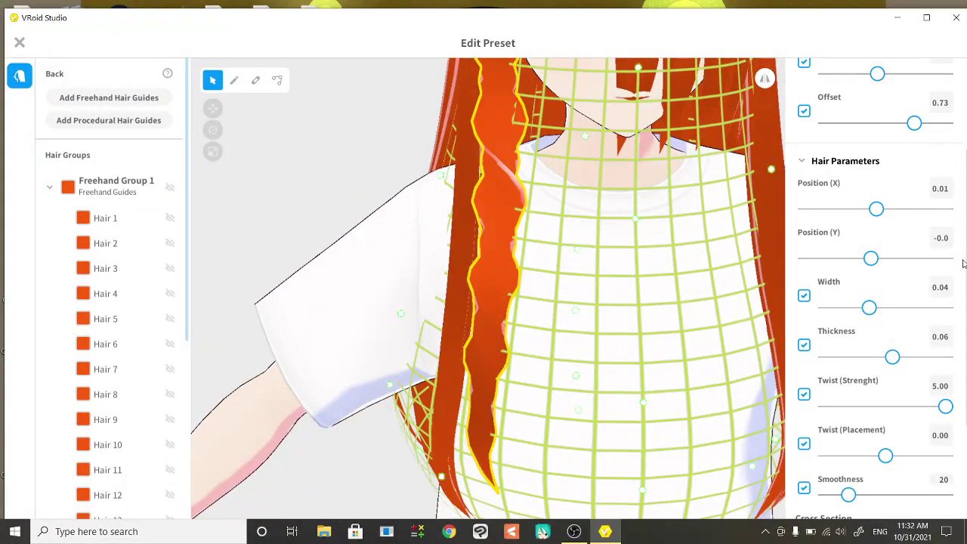
mouse_move(448, 233)
right_mouse_down()
mouse_move(478, 230)
mouse_move(446, 232)
mouse_move(452, 228)
right_mouse_up()
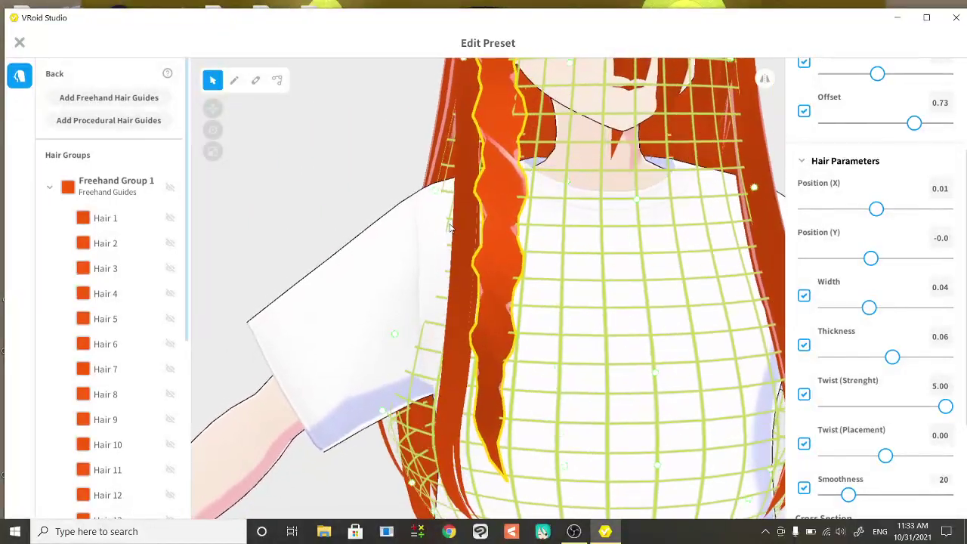
right_click_drag(681, 382, 687, 367)
scroll(687, 367, "down", 2)
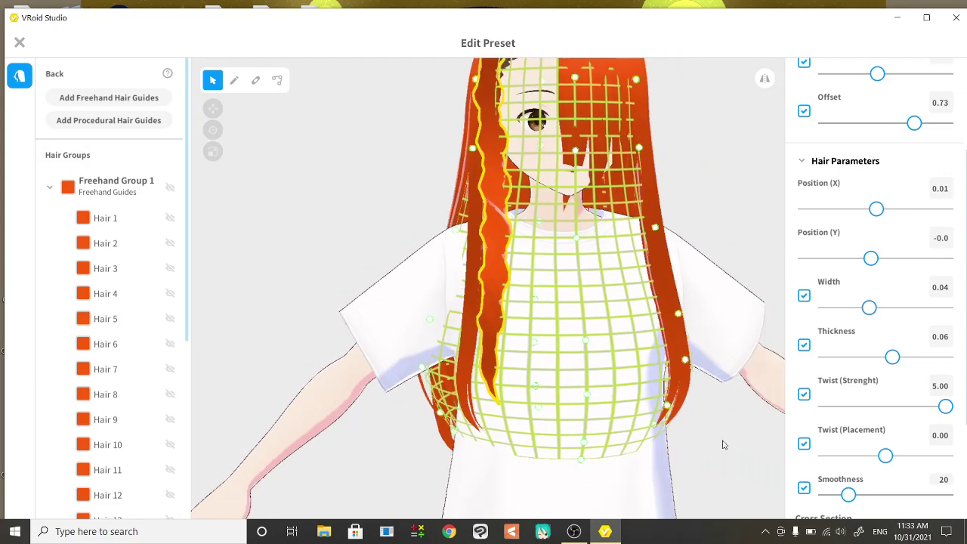
Set Hair 1's twist placement to -0.1 and its smoothness to 33.
scroll(857, 427, "down", 1)
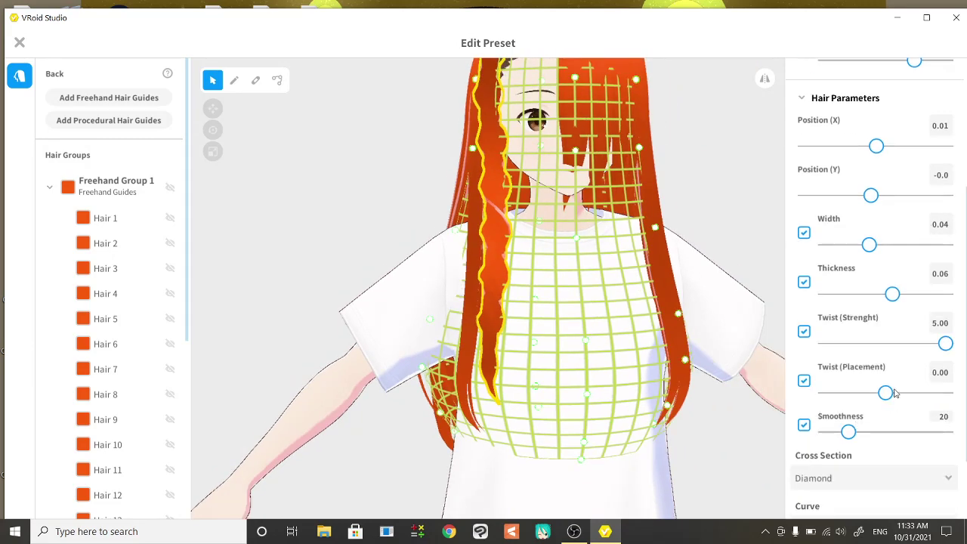
left_click_drag(885, 393, 855, 396)
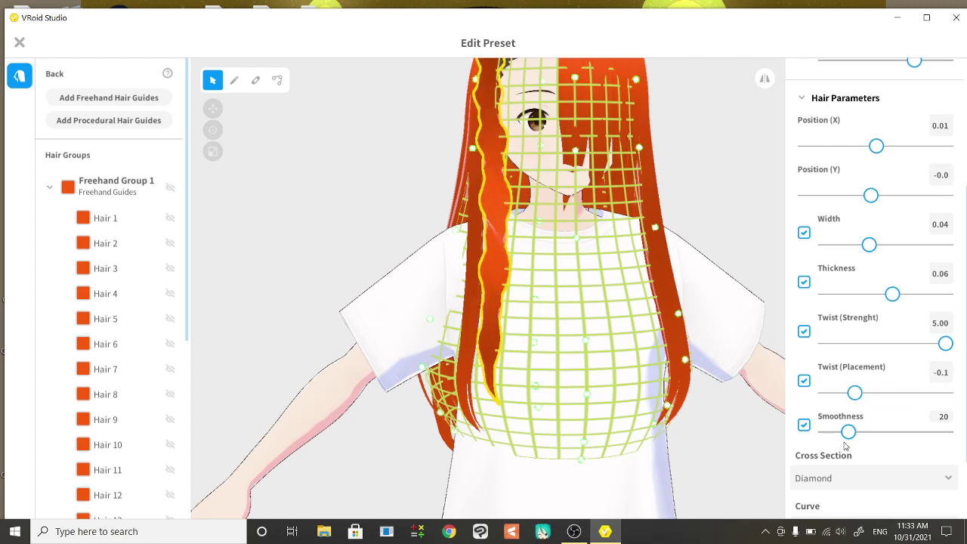
mouse_move(857, 433)
left_mouse_down()
mouse_move(958, 438)
mouse_move(811, 450)
mouse_move(928, 446)
mouse_move(868, 451)
left_mouse_up()
Try the Triangle, Bottomless Triangle and Flat cross sections on Hair 1, and return it to Diamond.
scroll(864, 483, "down", 3)
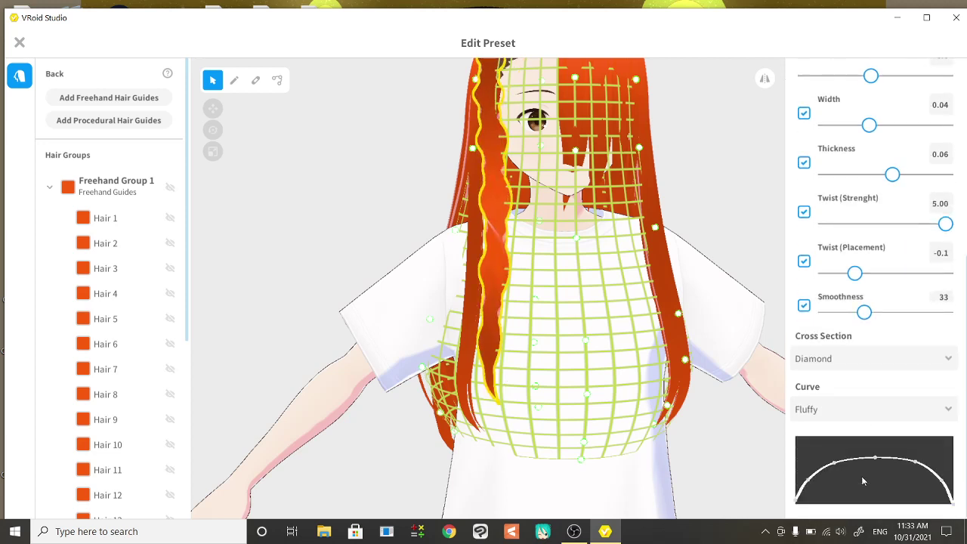
left_click(892, 358)
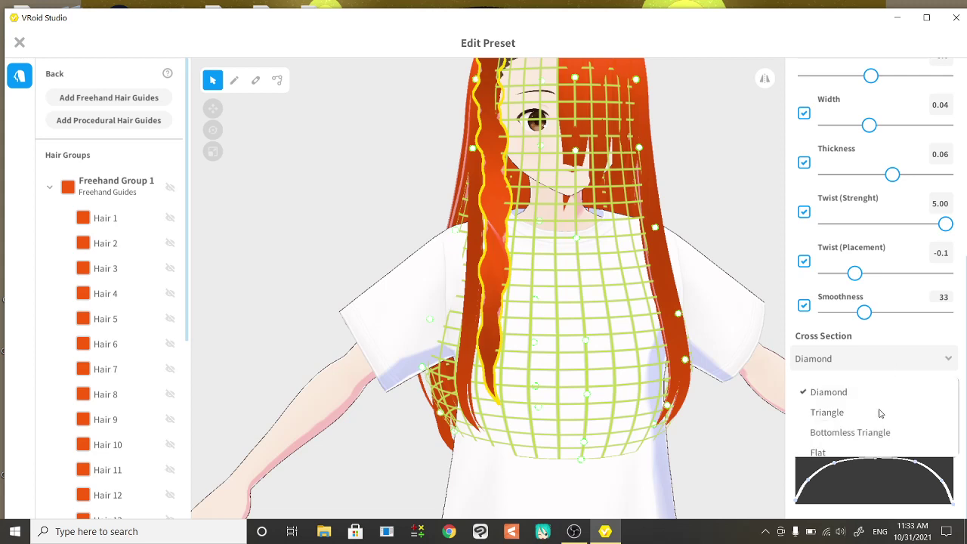
left_click(847, 414)
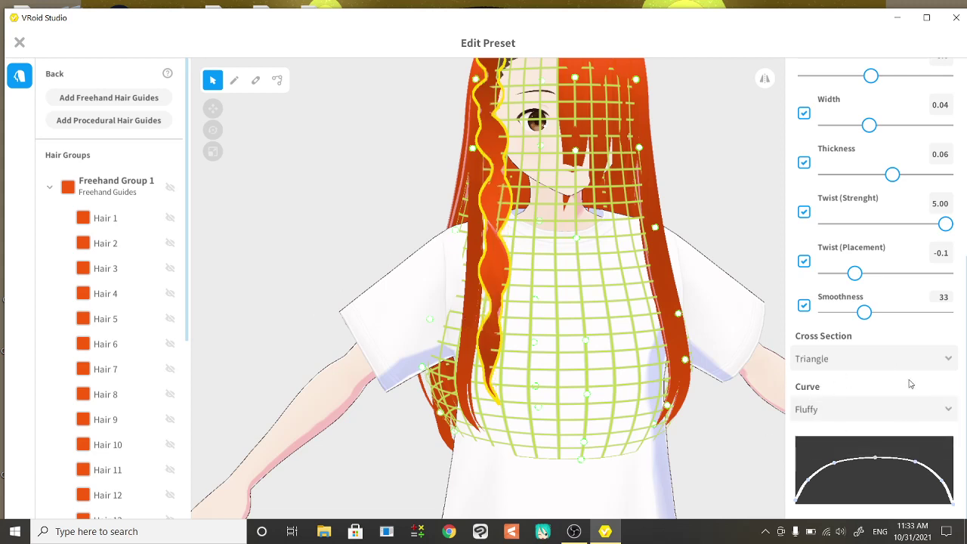
left_click(856, 362)
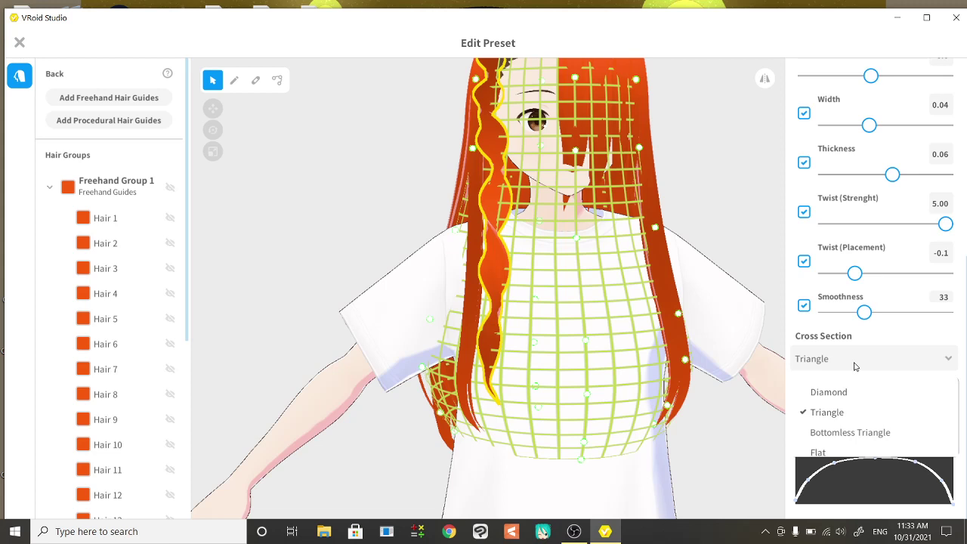
left_click(851, 434)
left_click(844, 372)
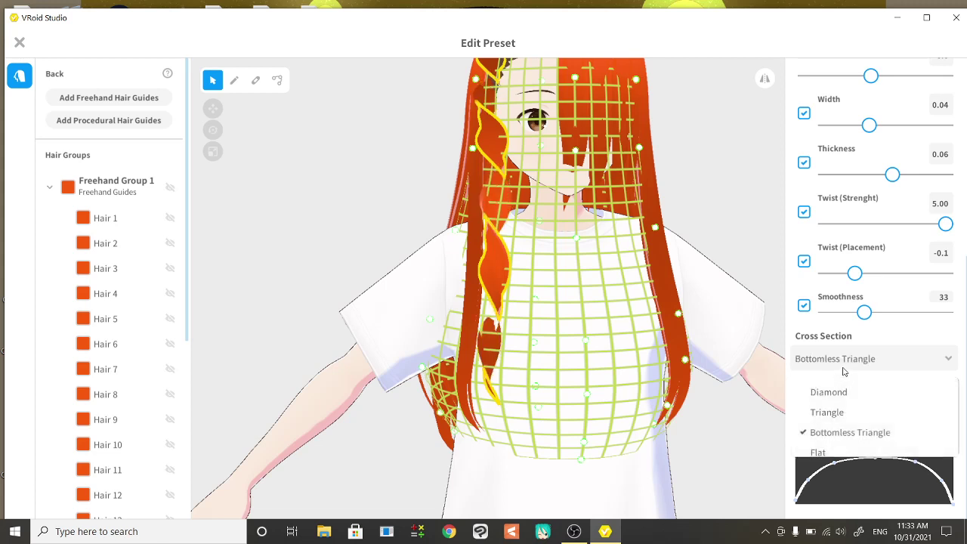
left_click(863, 447)
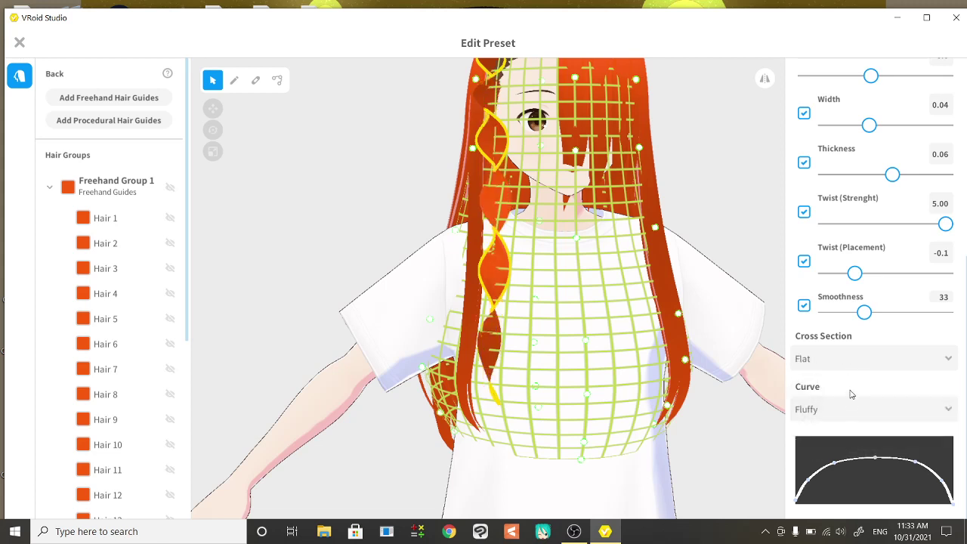
left_click(854, 352)
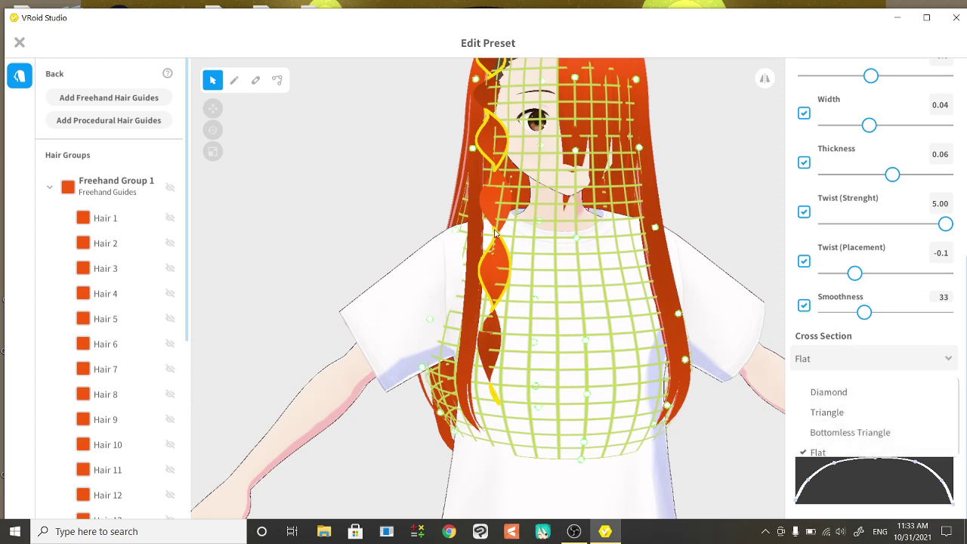
left_click(844, 393)
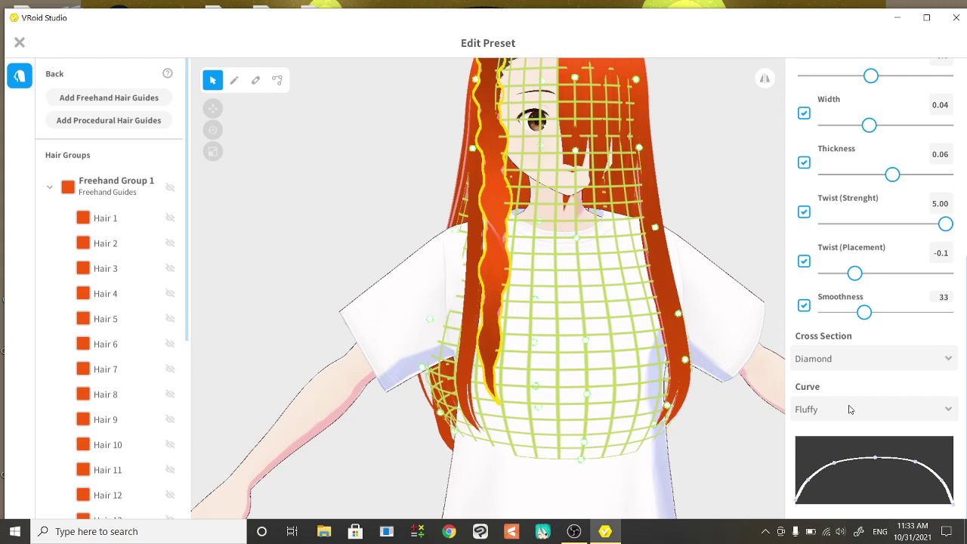
Try the Straight curve on Hair 1, return to Fluffy and slightly adjust the curve's end and middle points.
left_click(851, 409)
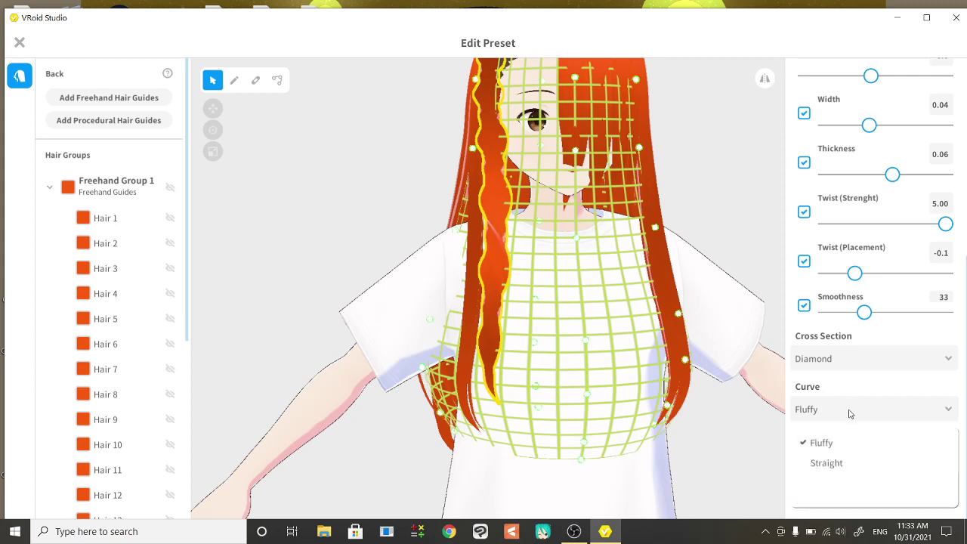
left_click(827, 463)
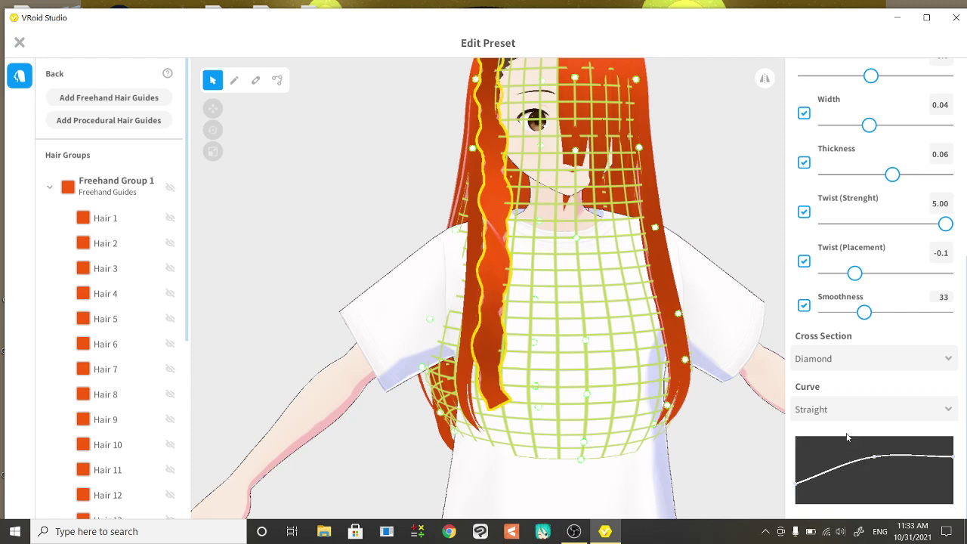
left_click(832, 417)
left_click(826, 445)
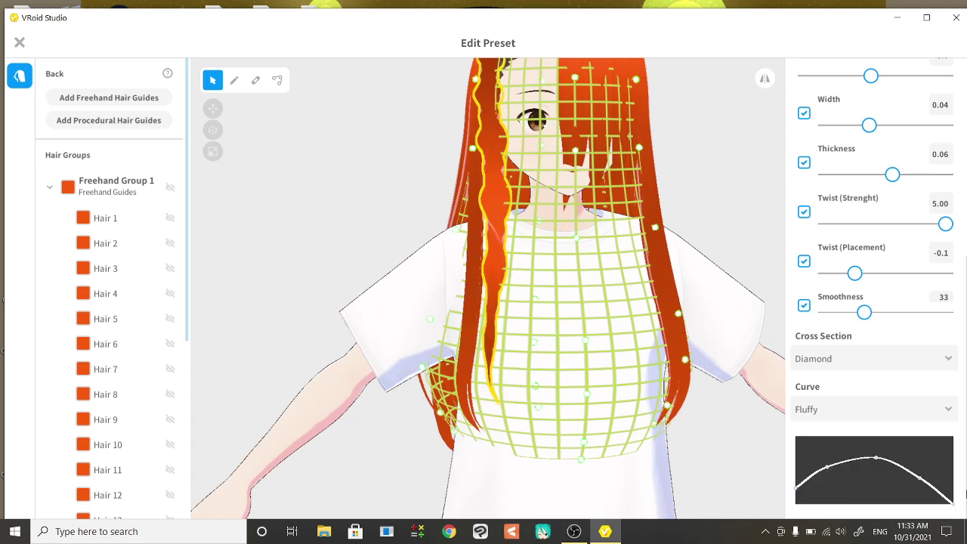
mouse_move(954, 506)
left_mouse_down()
mouse_move(941, 431)
mouse_move(943, 519)
left_mouse_up()
mouse_move(954, 500)
left_mouse_down()
mouse_move(952, 441)
mouse_move(959, 508)
left_mouse_up()
mouse_move(879, 462)
left_mouse_down()
mouse_move(880, 484)
mouse_move(883, 452)
mouse_move(883, 462)
left_mouse_up()
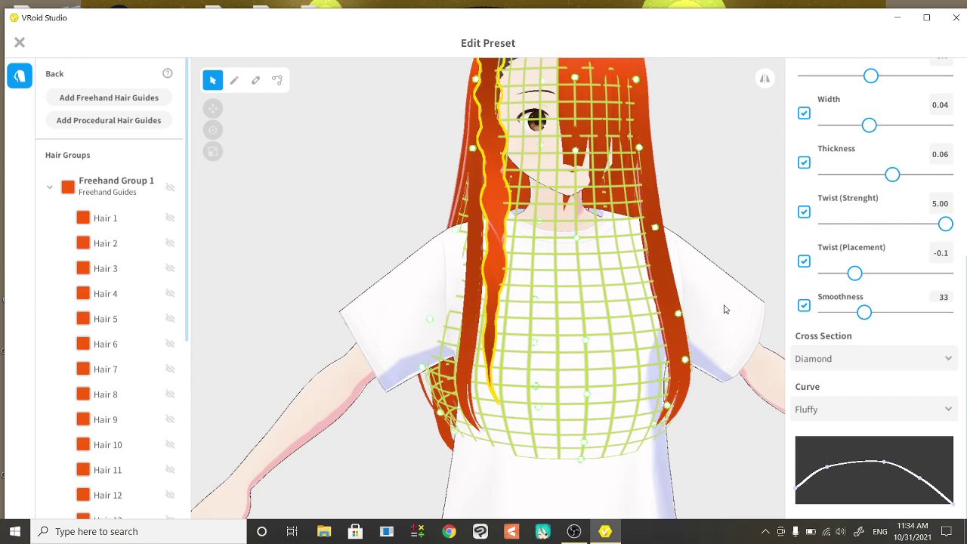
Set the hair material's main color to a darker orange, #C64606, and its highlight color to dark red, #621C1C.
scroll(945, 291, "up", 5)
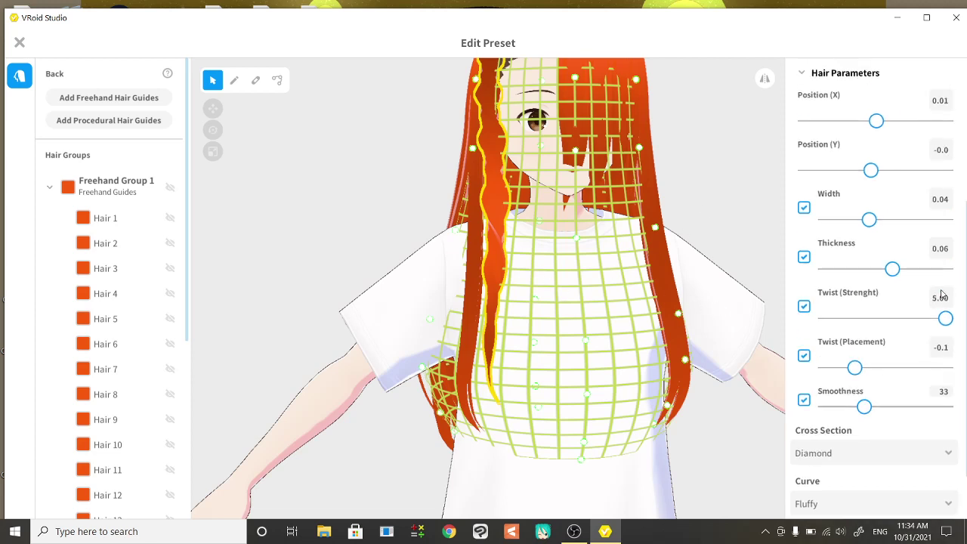
scroll(945, 288, "up", 2)
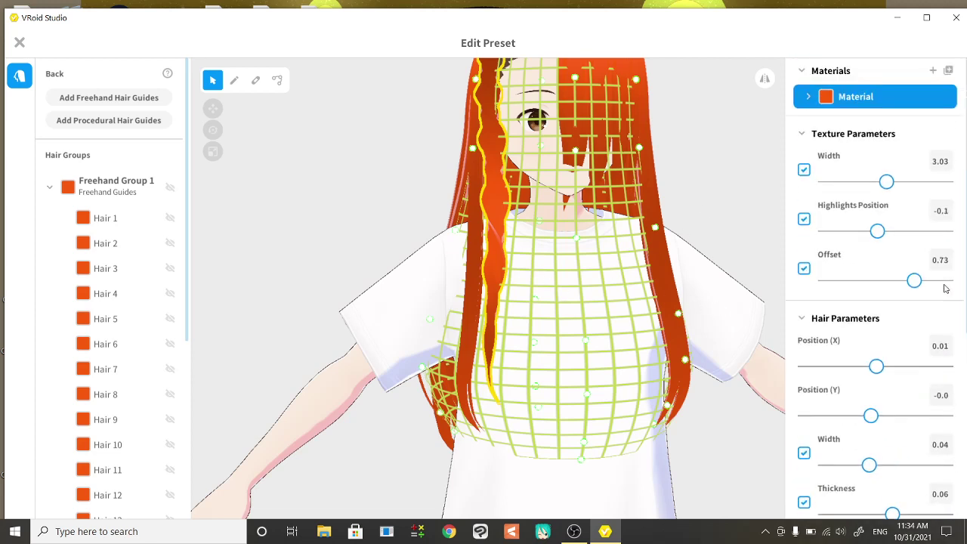
left_click(810, 98)
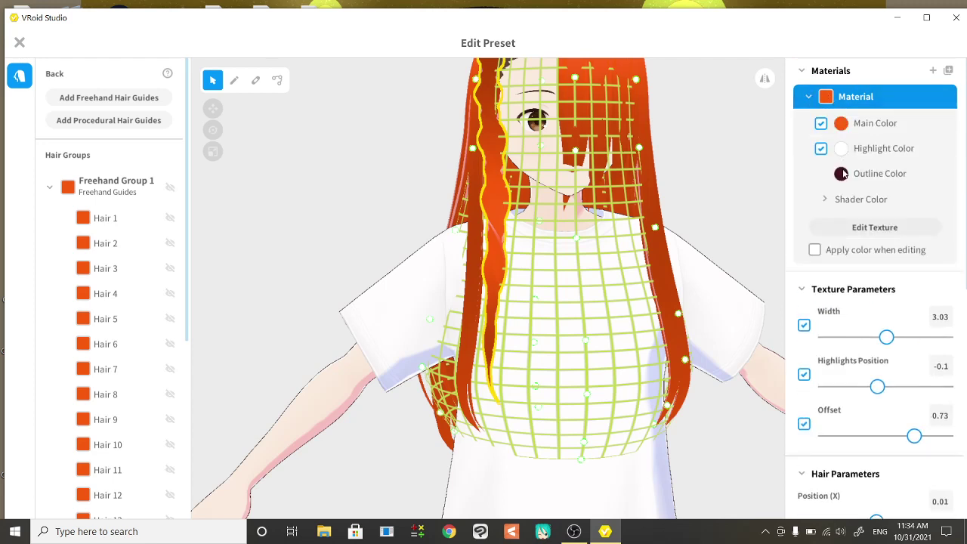
left_click(842, 126)
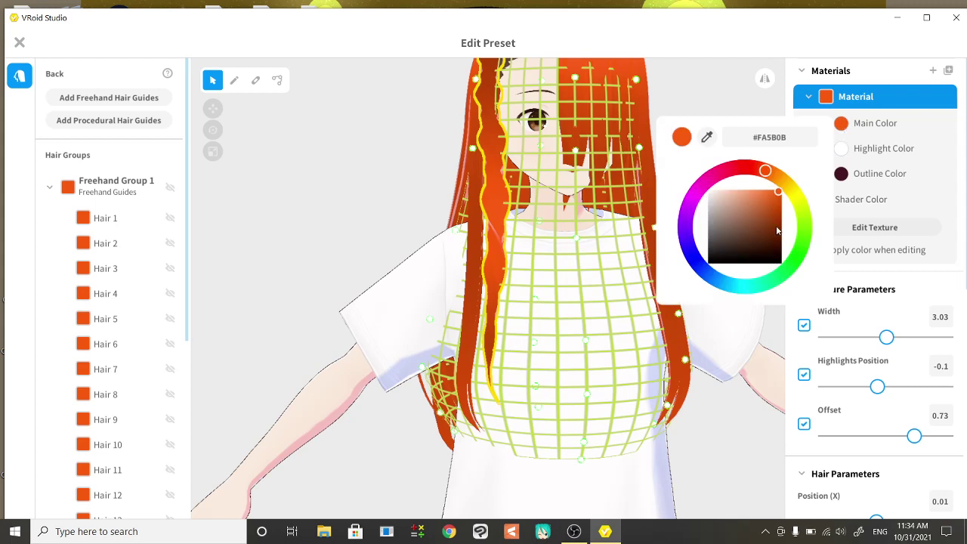
left_click_drag(777, 230, 779, 207)
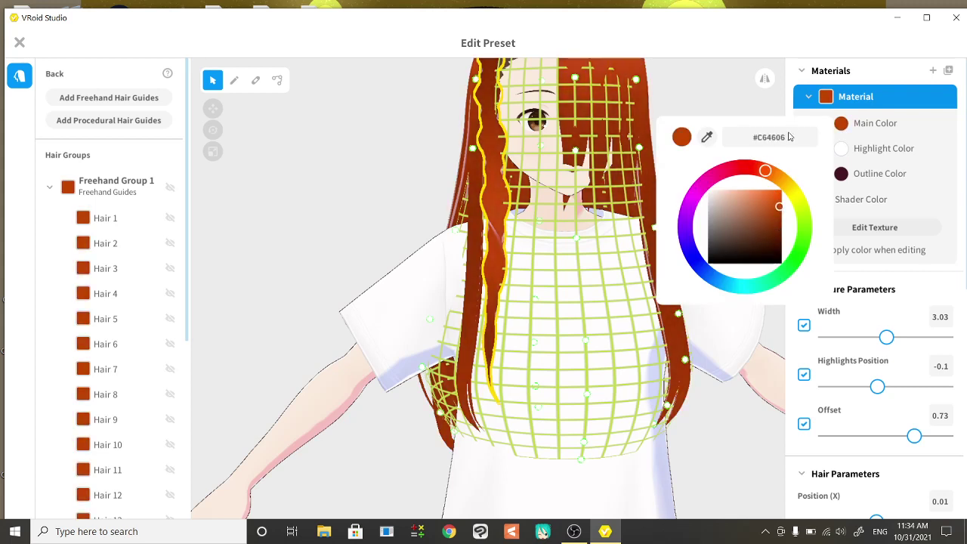
left_click(842, 149)
left_click(841, 149)
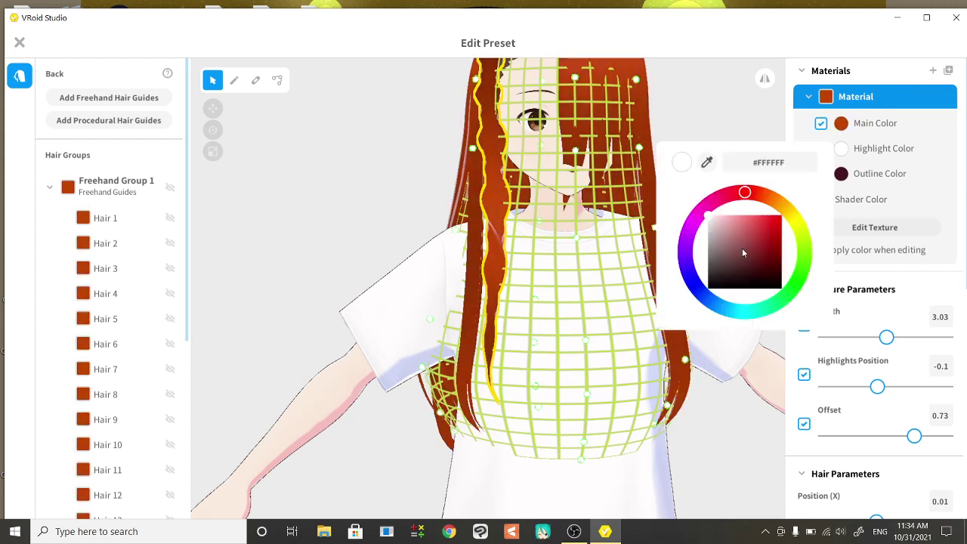
left_click_drag(742, 248, 761, 261)
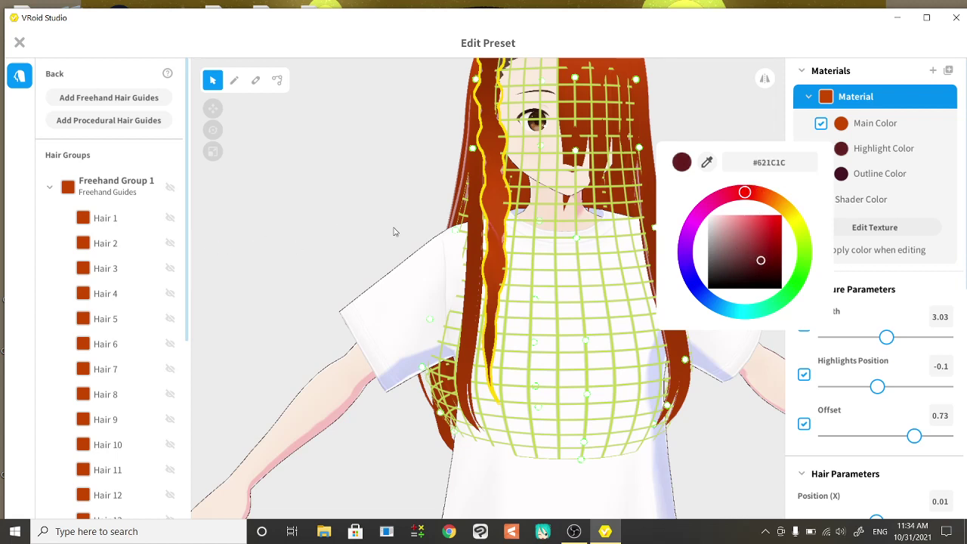
left_click(744, 119)
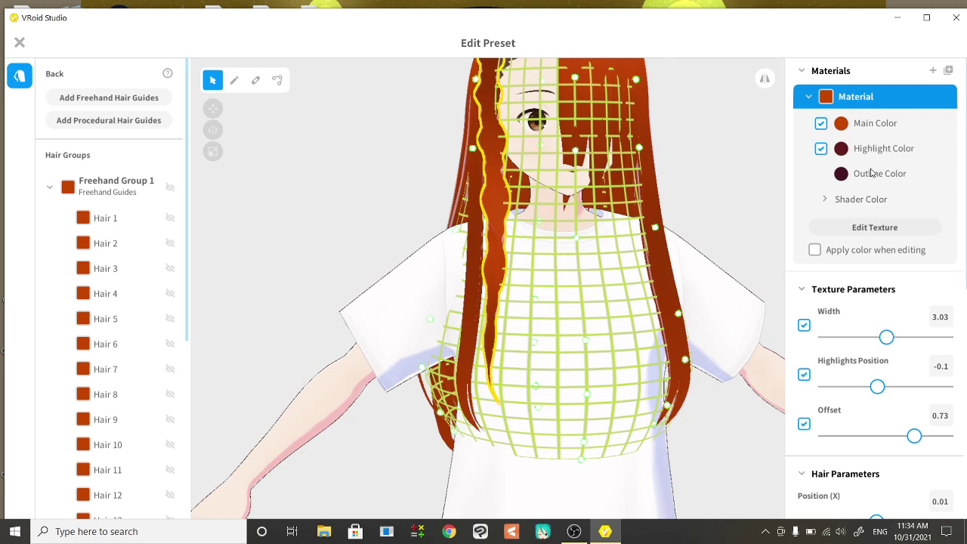
Set the hair material's main color to brown #BF6E45 and its highlight color to #381313, and check the hair on the model.
left_click(842, 123)
mouse_move(739, 206)
left_mouse_down()
mouse_move(749, 229)
mouse_move(755, 209)
left_mouse_up()
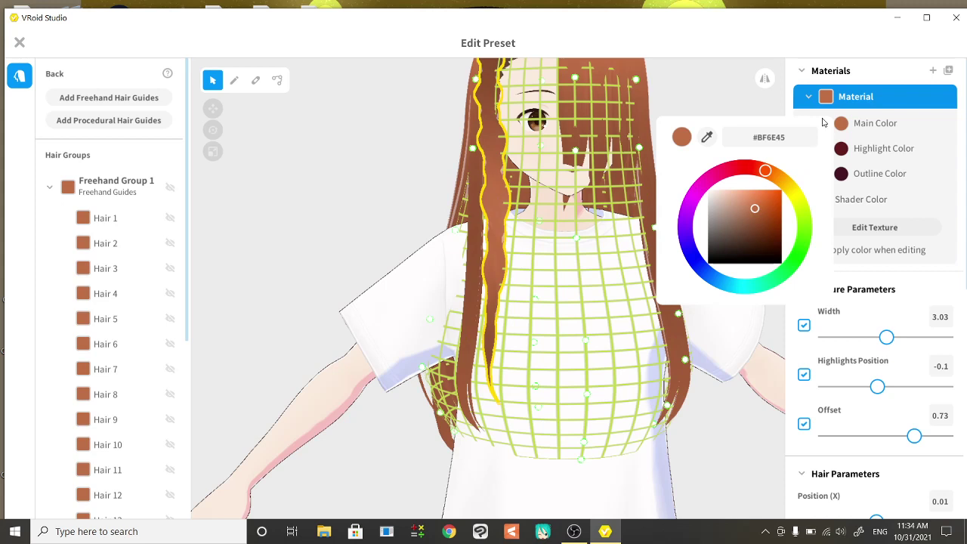
left_click(843, 155)
left_click(843, 155)
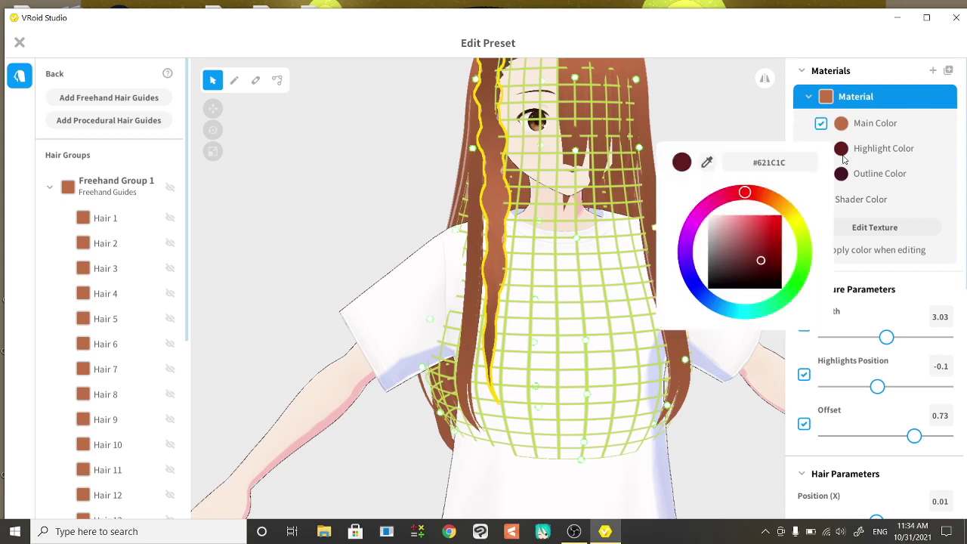
mouse_move(757, 274)
left_mouse_down()
mouse_move(761, 282)
mouse_move(747, 254)
mouse_move(757, 272)
left_mouse_up()
left_click(859, 79)
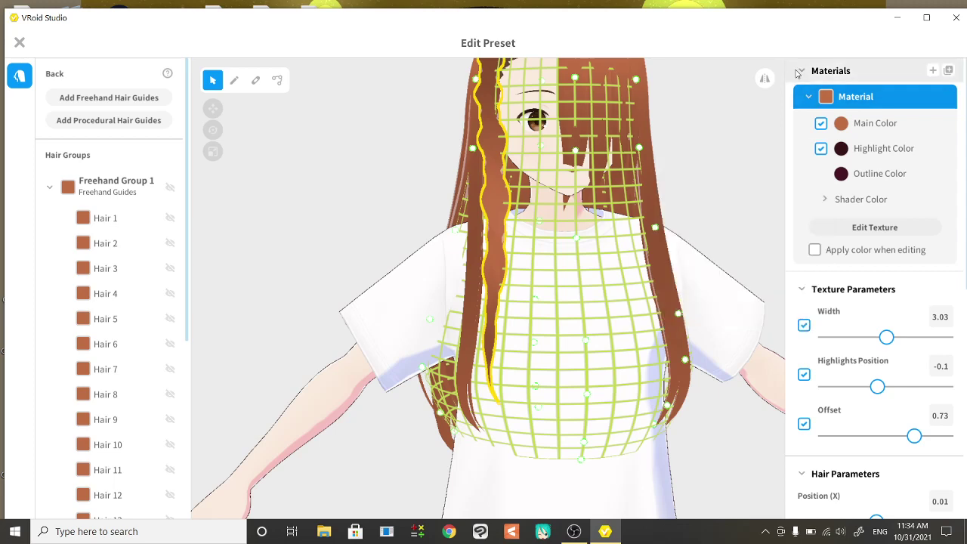
right_click_drag(507, 257, 505, 277)
right_click_drag(585, 273, 640, 240)
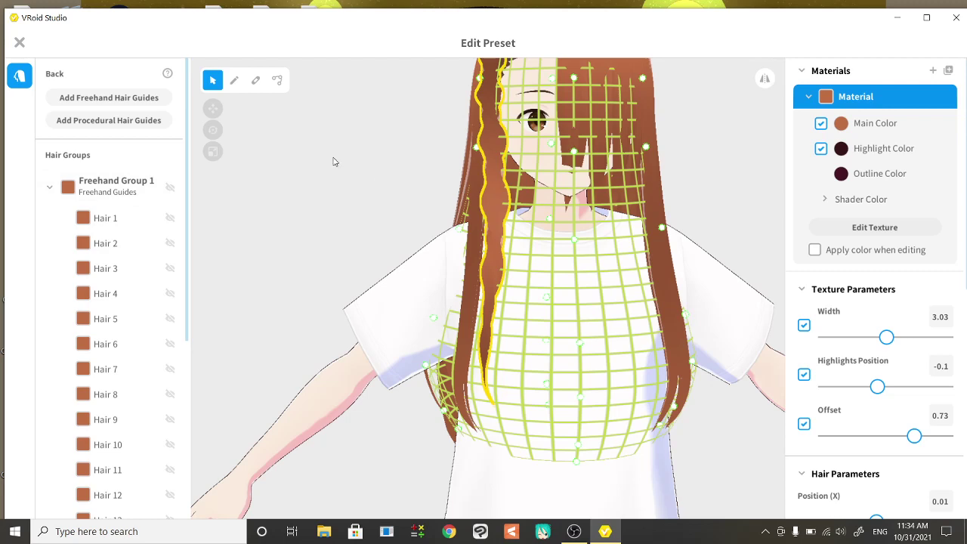
Close the hairstyle editor without saving the back hair as an item, and open the whole outfit sets.
left_click(20, 44)
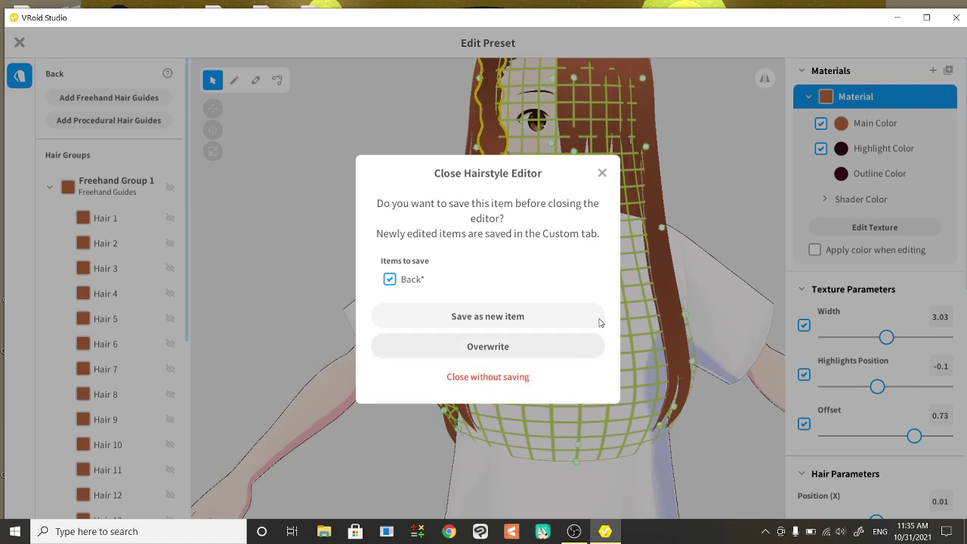
left_click(602, 173)
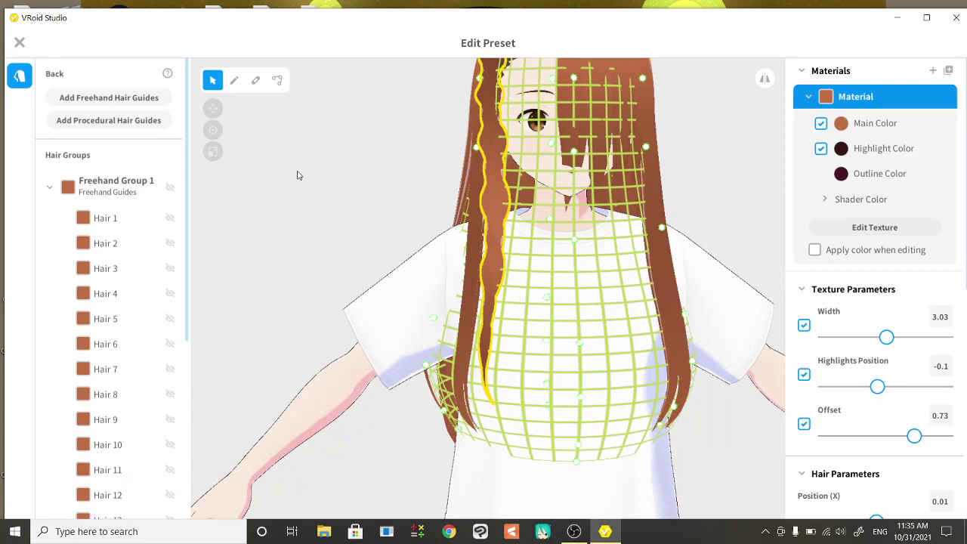
left_click(19, 44)
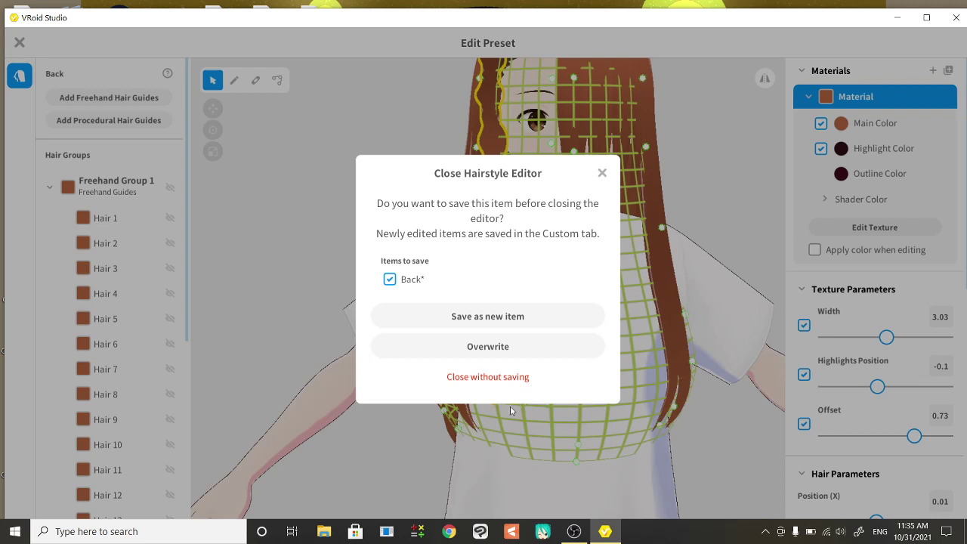
left_click(500, 385)
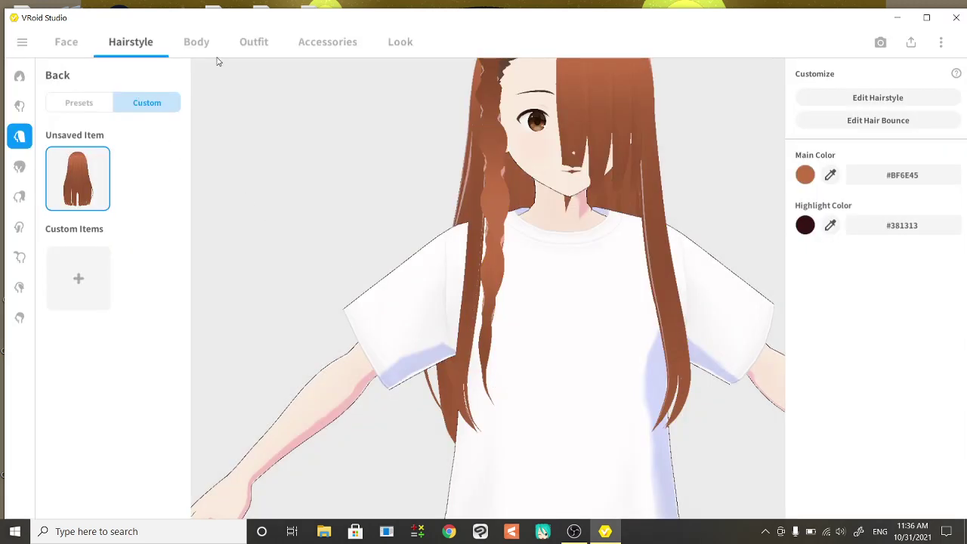
left_click(248, 43)
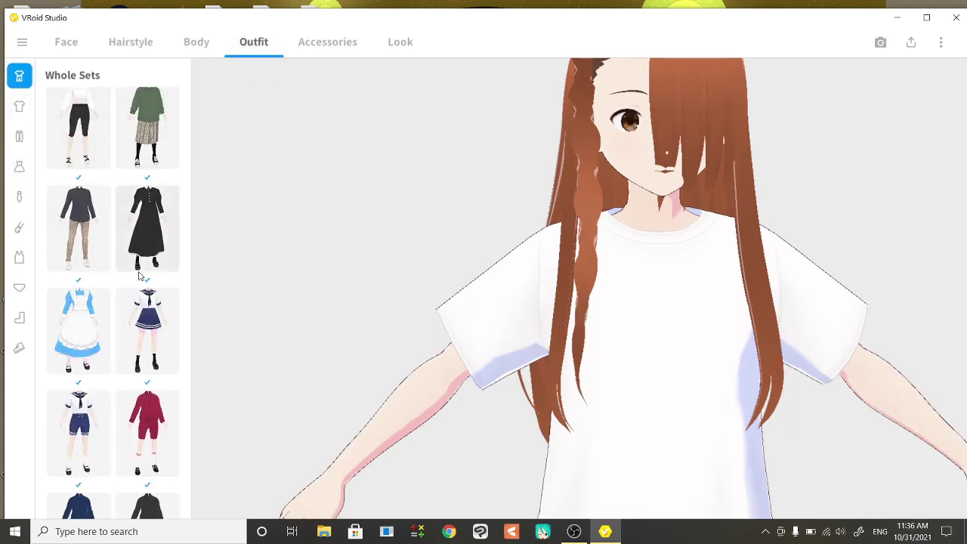
Remove the character's top by choosing the empty preset for Tops.
scroll(45, 136, "up", 5)
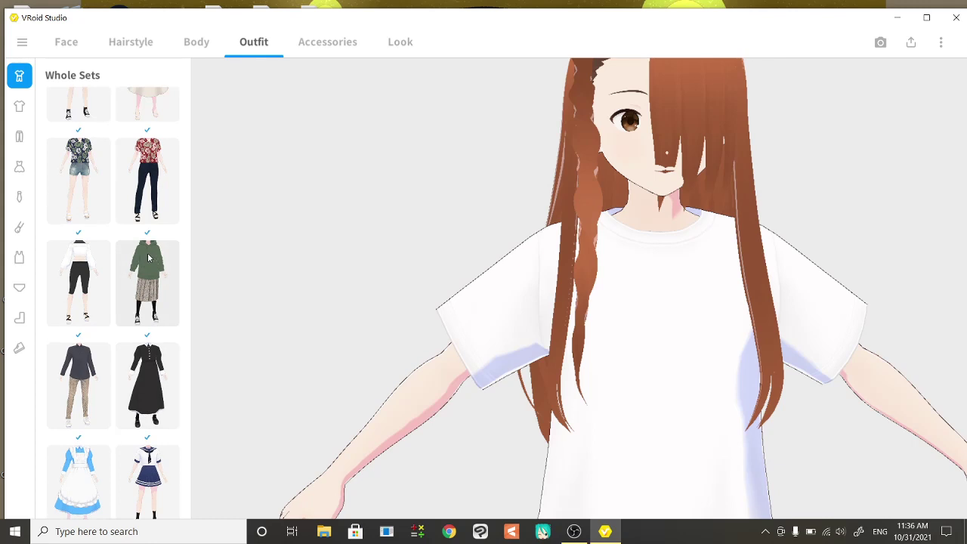
left_click(19, 106)
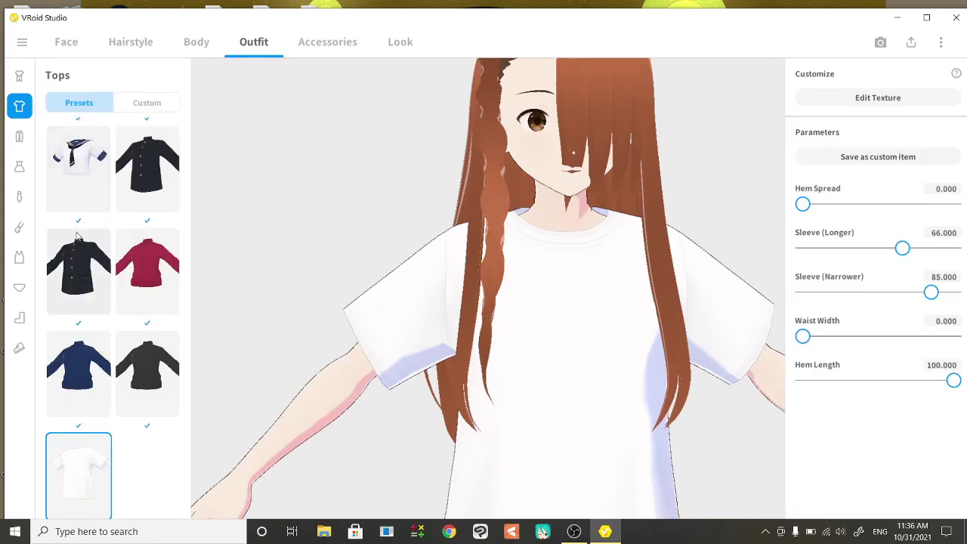
scroll(91, 219, "up", 6)
scroll(95, 219, "up", 10)
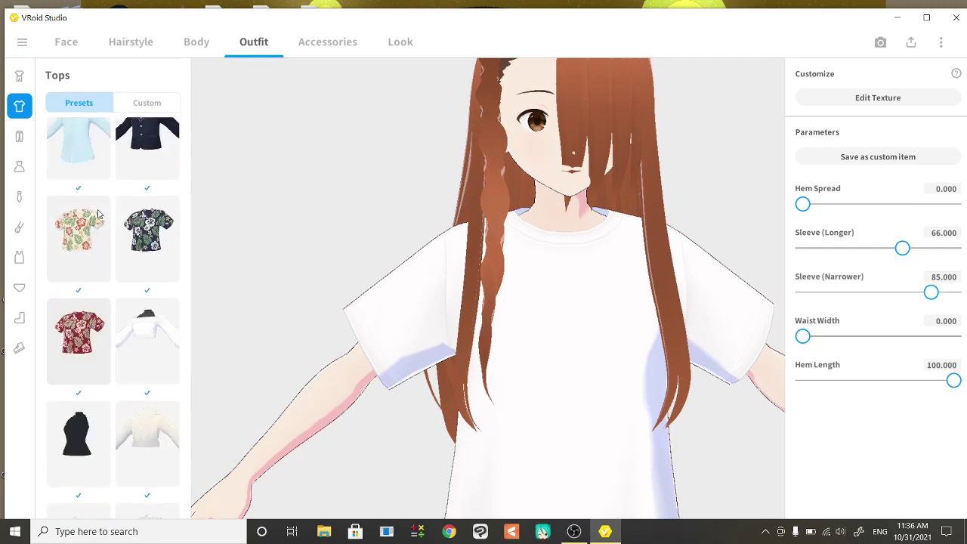
scroll(97, 210, "up", 7)
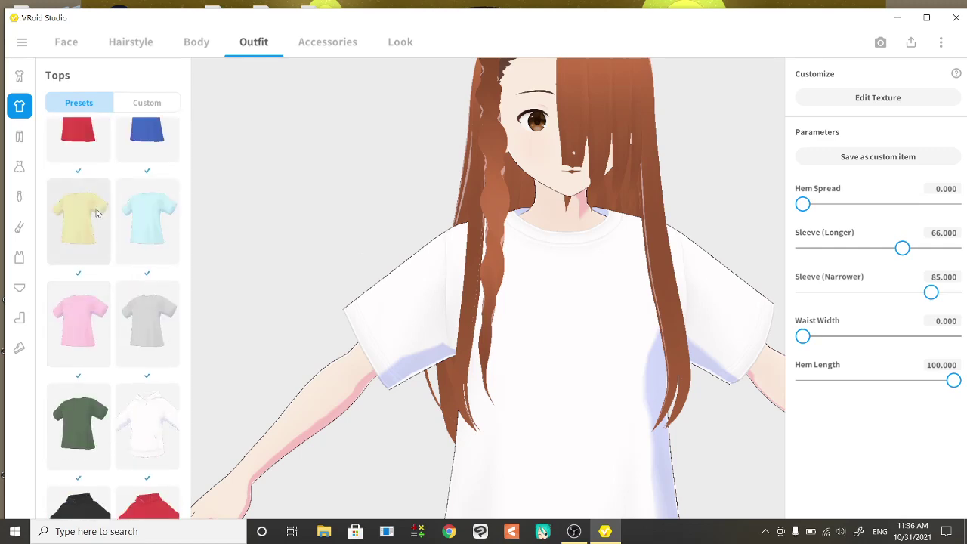
left_click(79, 166)
scroll(613, 280, "down", 5)
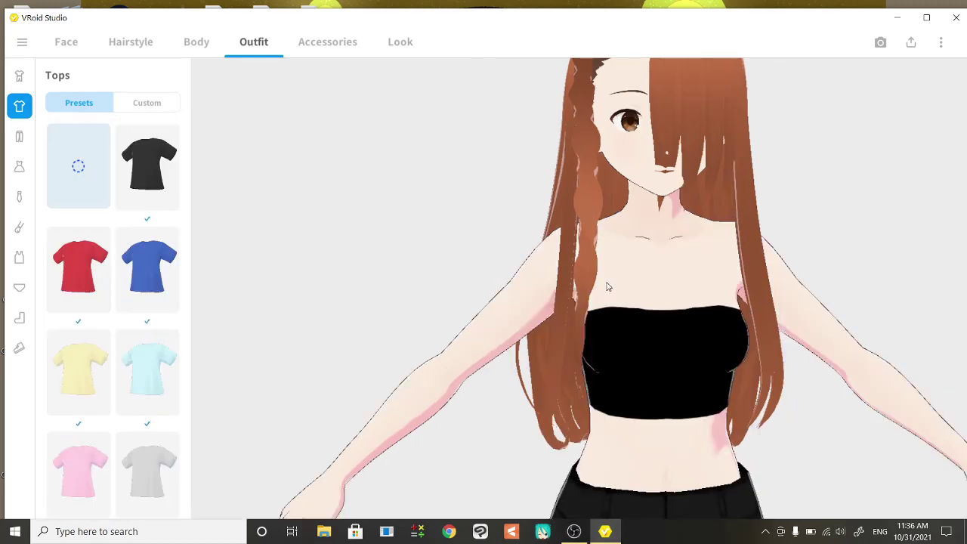
scroll(549, 195, "down", 6)
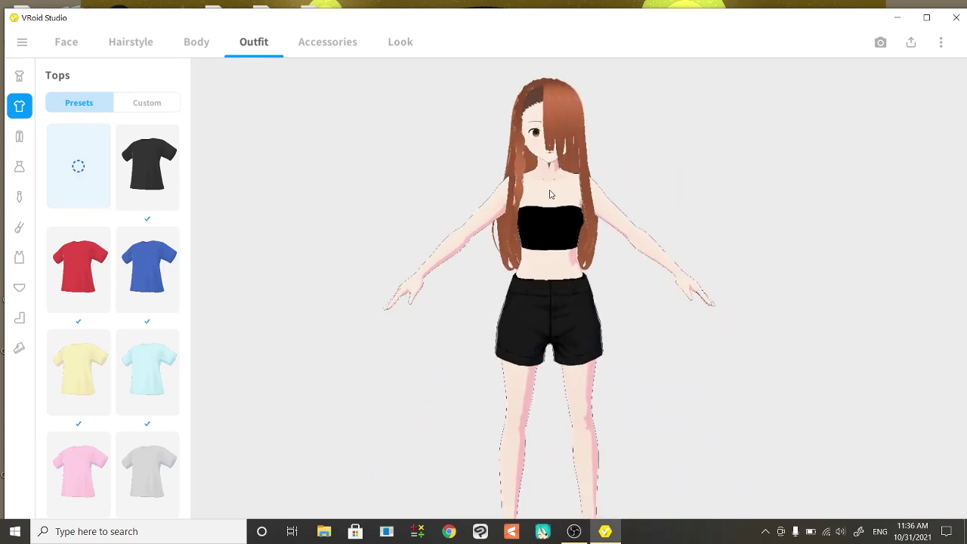
Open the body settings, try the second whole-body preset and return to the first one.
left_click(198, 42)
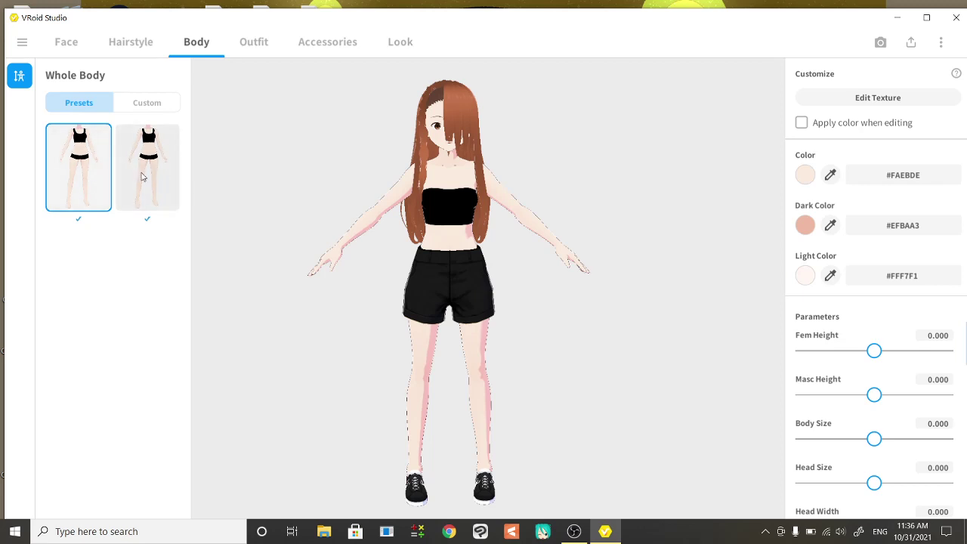
left_click(150, 179)
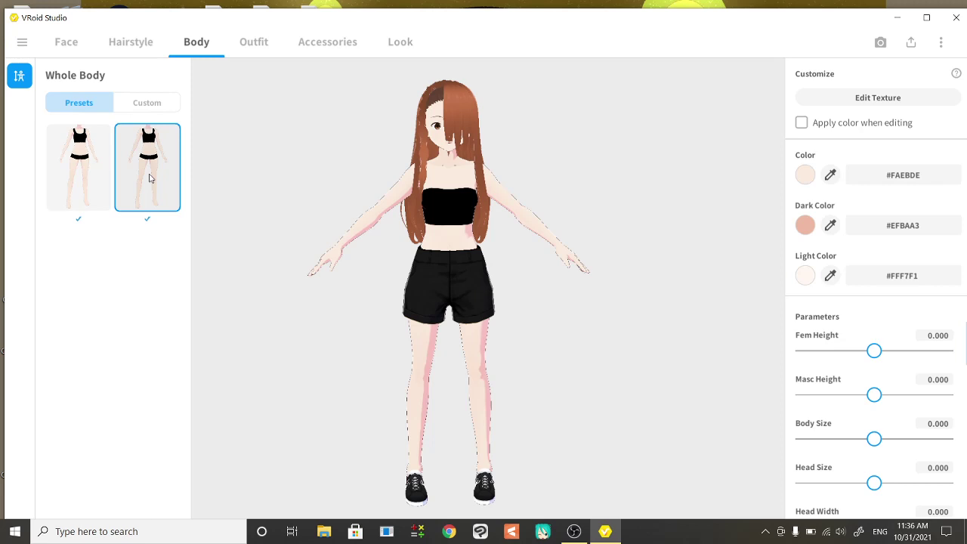
left_click(72, 180)
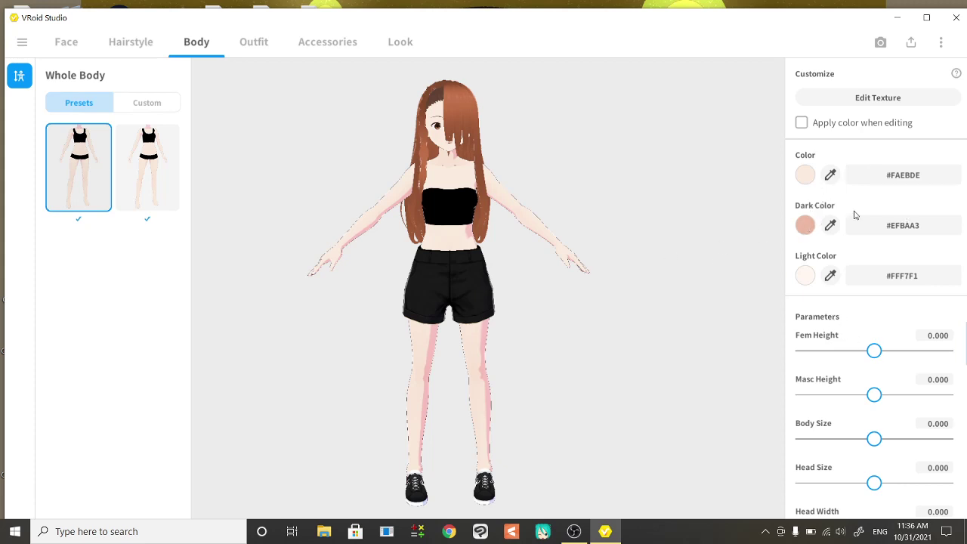
Set the main skin color to pure white, #FFFFFF.
left_click(805, 175)
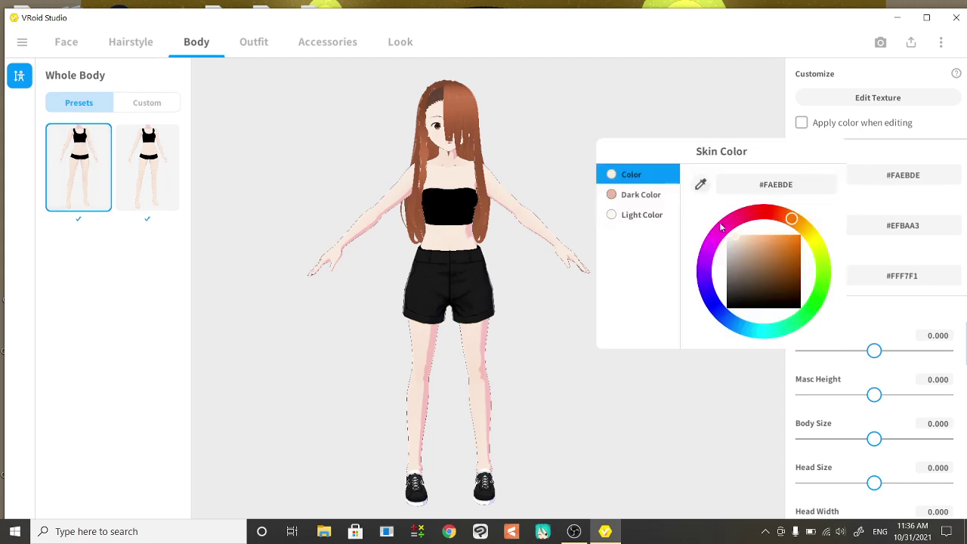
left_click_drag(751, 253, 715, 207)
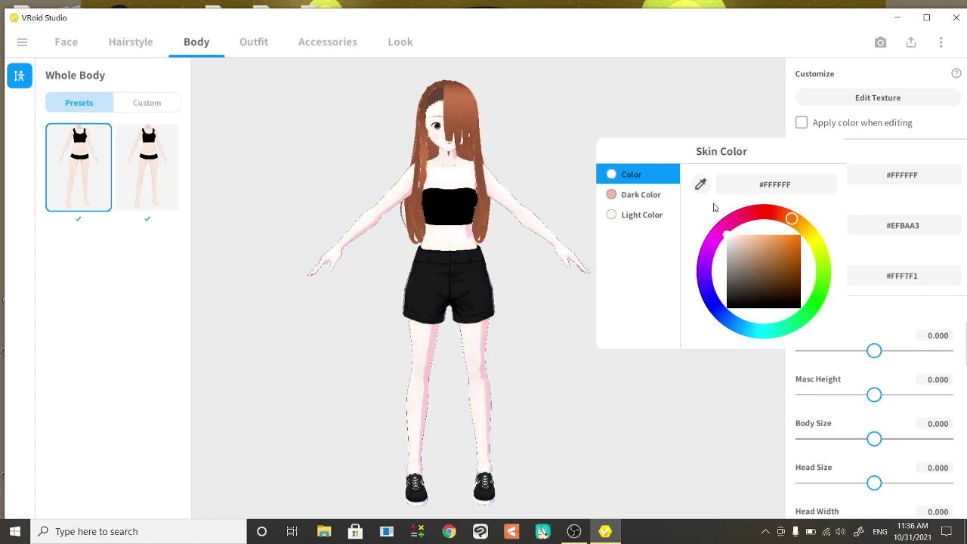
left_click(702, 184)
left_click(922, 207)
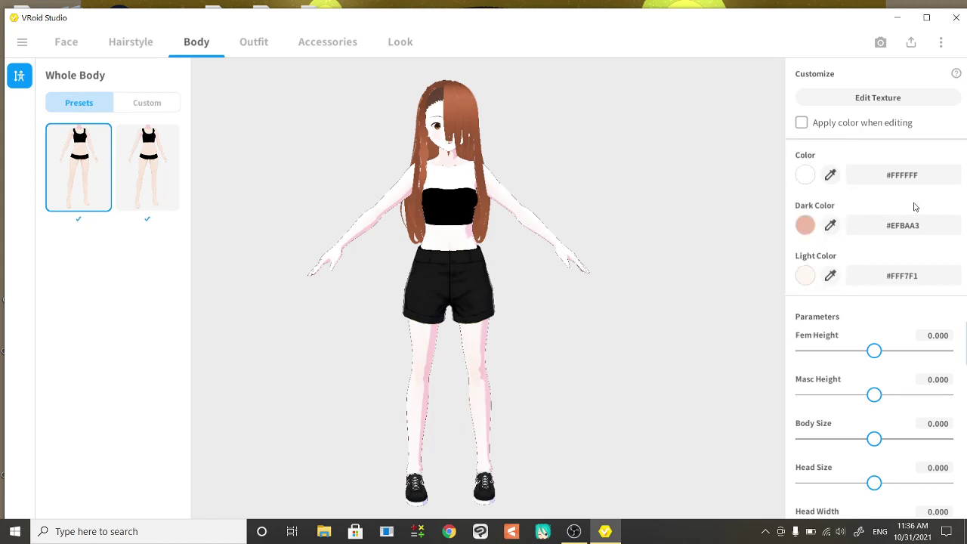
Set the skin's dark color to a light orange, #F38454.
left_click(805, 225)
left_click(768, 336)
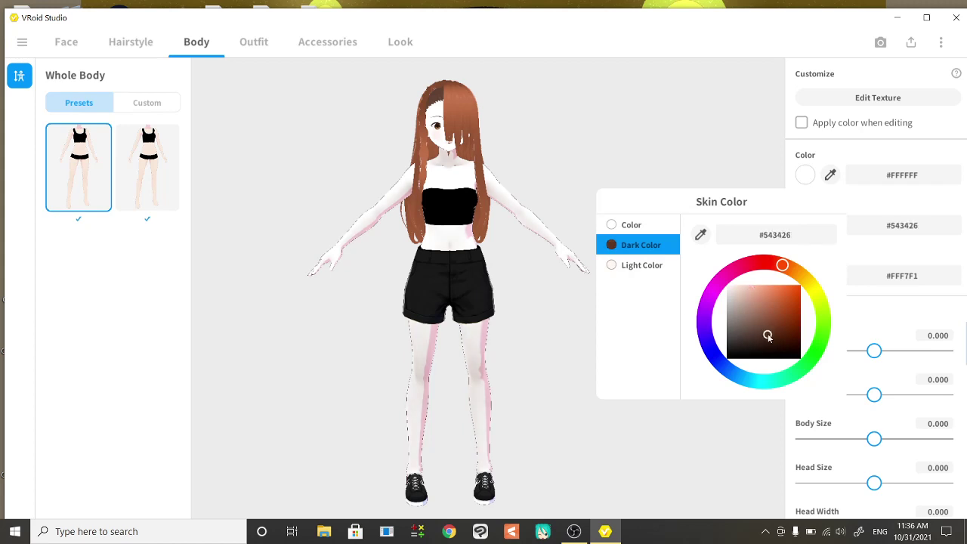
left_click_drag(768, 336, 775, 287)
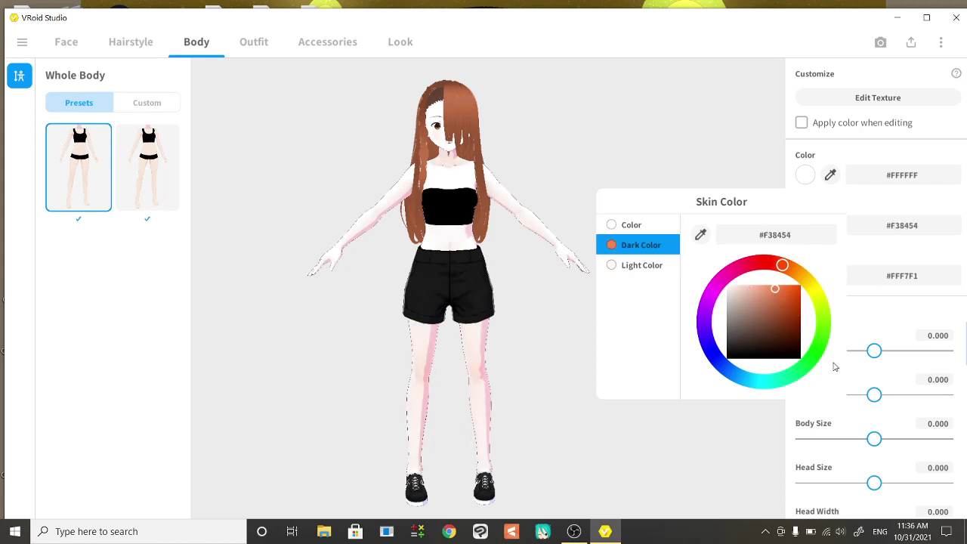
left_click(873, 141)
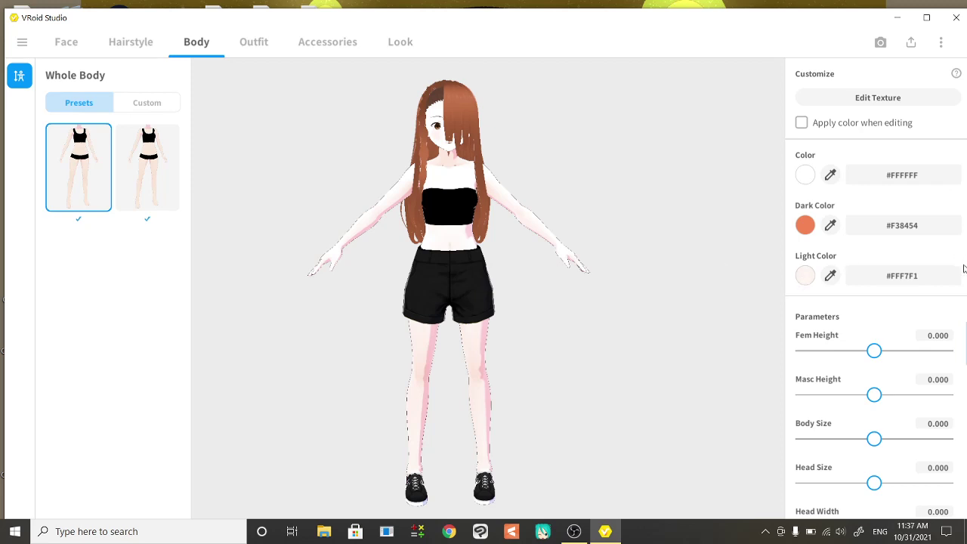
Look through the body parameters, then try Fem Height at about -0.049 and about 0.797.
scroll(851, 381, "down", 6)
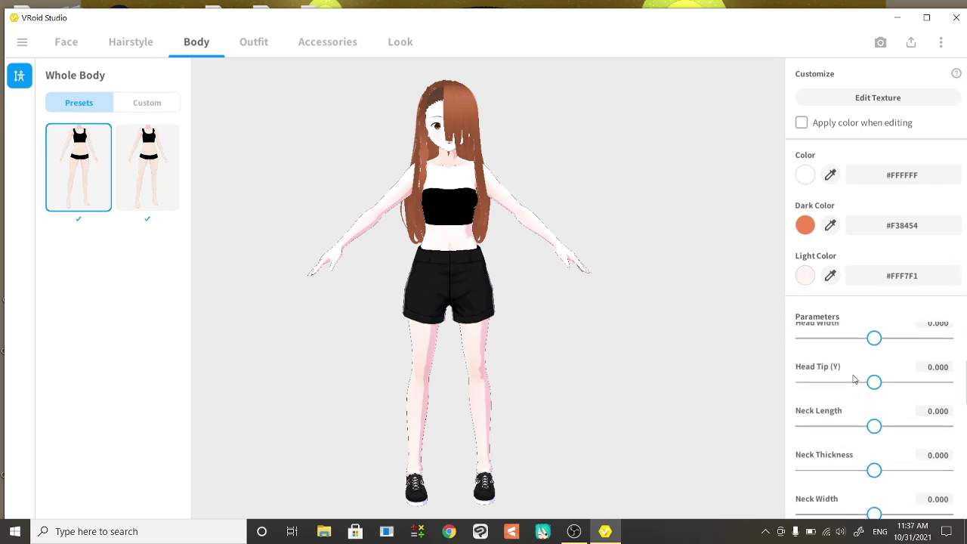
scroll(855, 379, "down", 6)
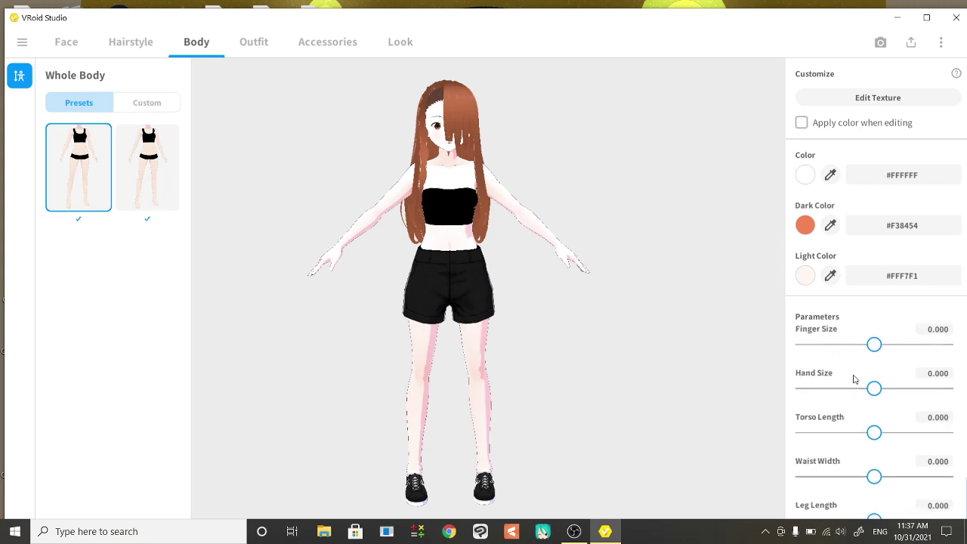
scroll(855, 380, "up", 10)
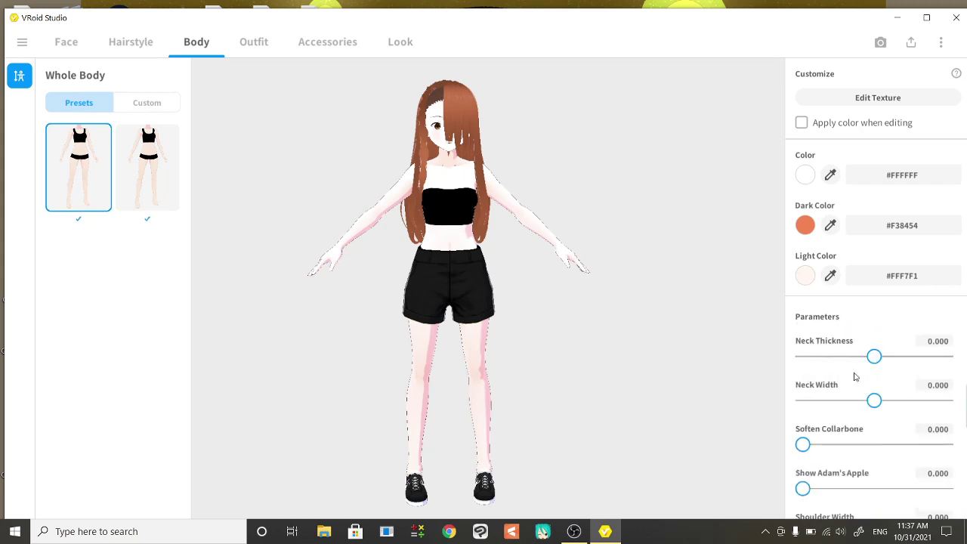
scroll(858, 373, "up", 1)
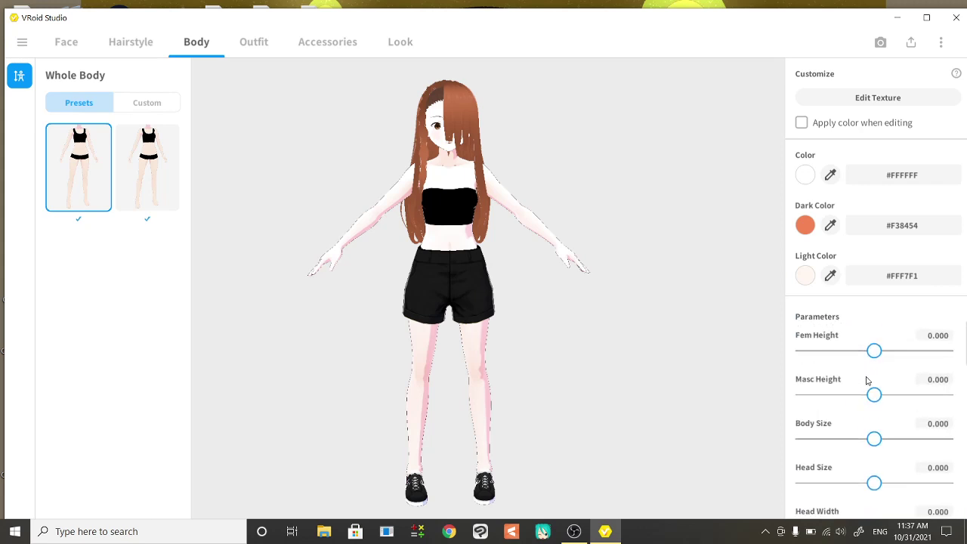
mouse_move(893, 355)
left_mouse_down()
mouse_move(946, 352)
mouse_move(784, 378)
mouse_move(877, 362)
left_mouse_up()
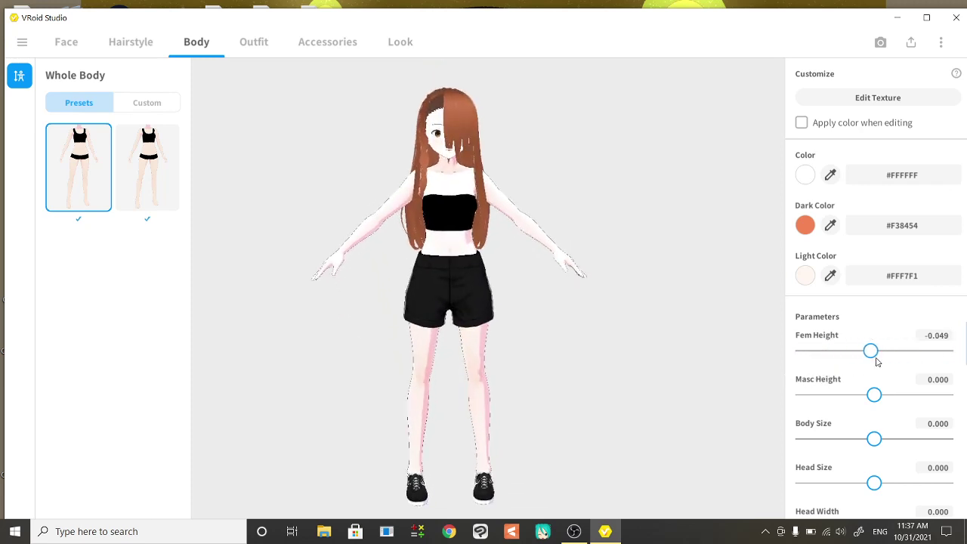
left_click(933, 344)
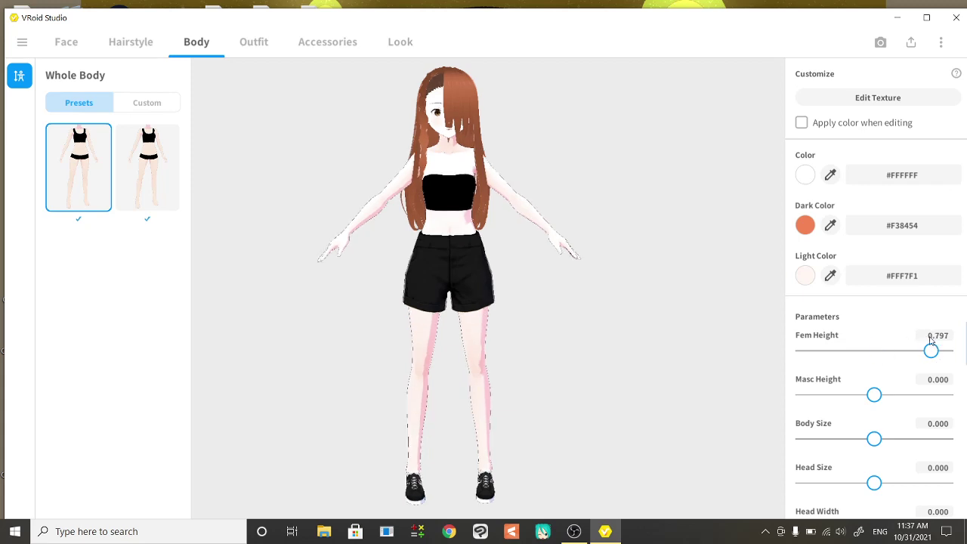
Try a Fem Height of 50 on the character.
left_click(932, 341)
key("BackSpace")
type("50")
key("Return")
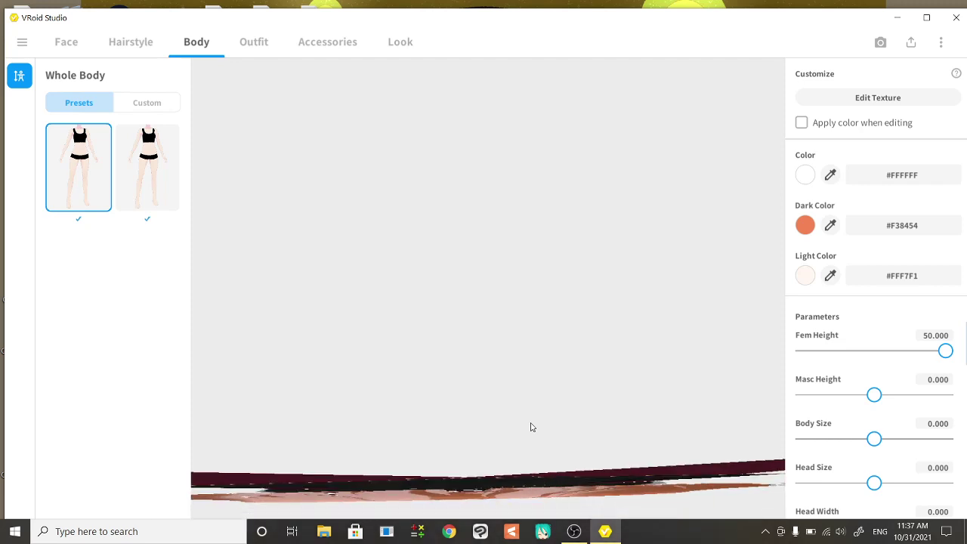
Set Fem Height to 2, then reduce it to about -0.022.
left_click(922, 339)
left_click_drag(914, 357, 965, 363)
left_click(938, 336)
type("2")
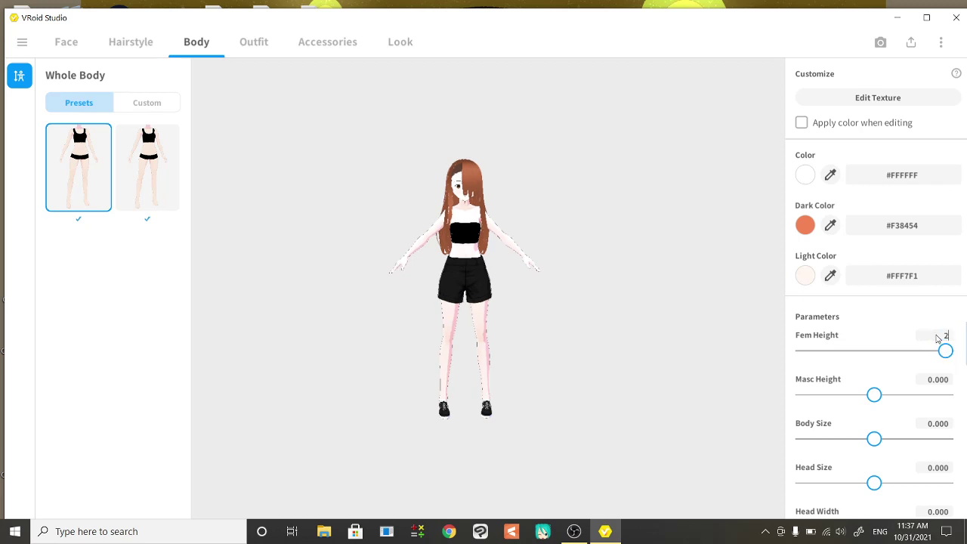
key("Return")
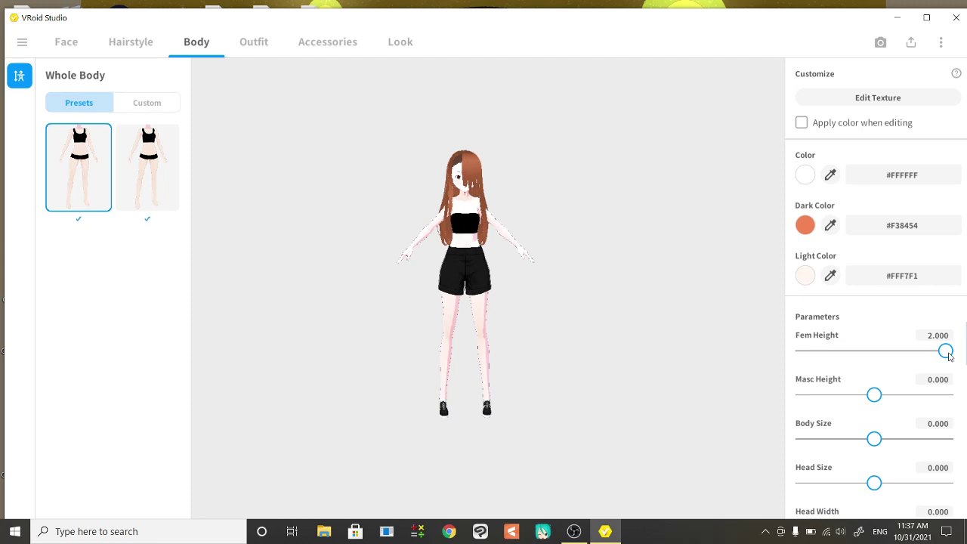
left_click_drag(946, 352, 875, 367)
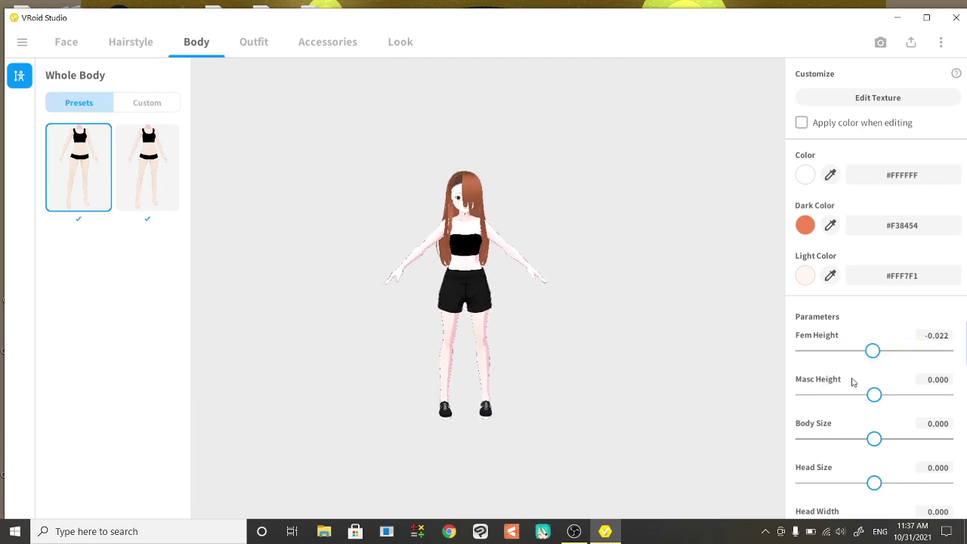
Turn on applying color when editing and set the main skin color to pale pink, #FFEEFF.
left_click(803, 129)
left_click(806, 176)
left_click_drag(750, 257, 733, 223)
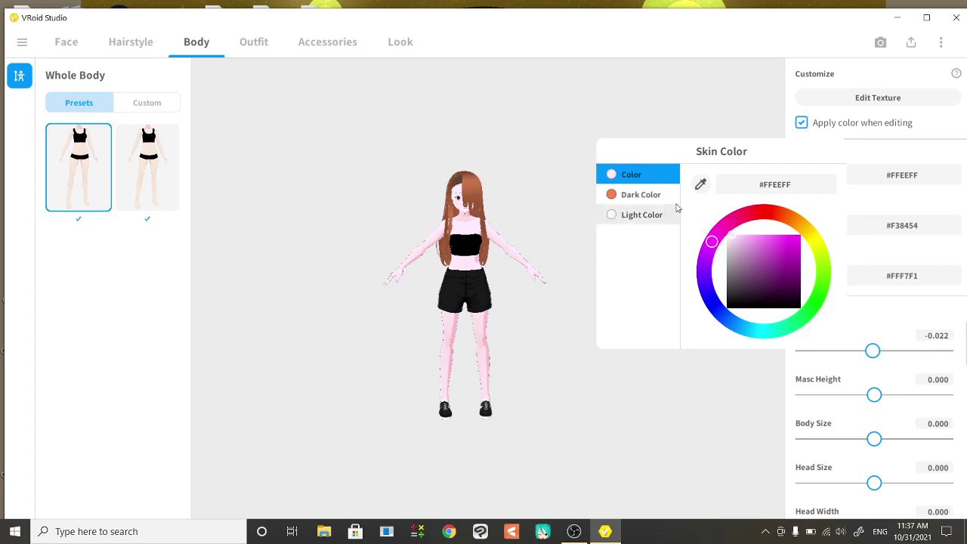
left_click(584, 387)
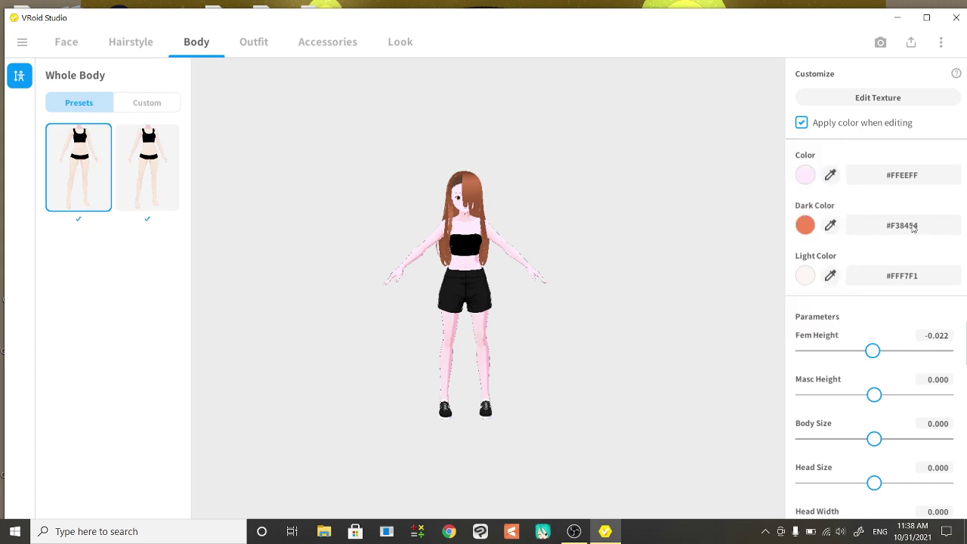
Check the skin tone on the model and lighten the main skin color to #FFF7FF.
scroll(683, 225, "up", 3)
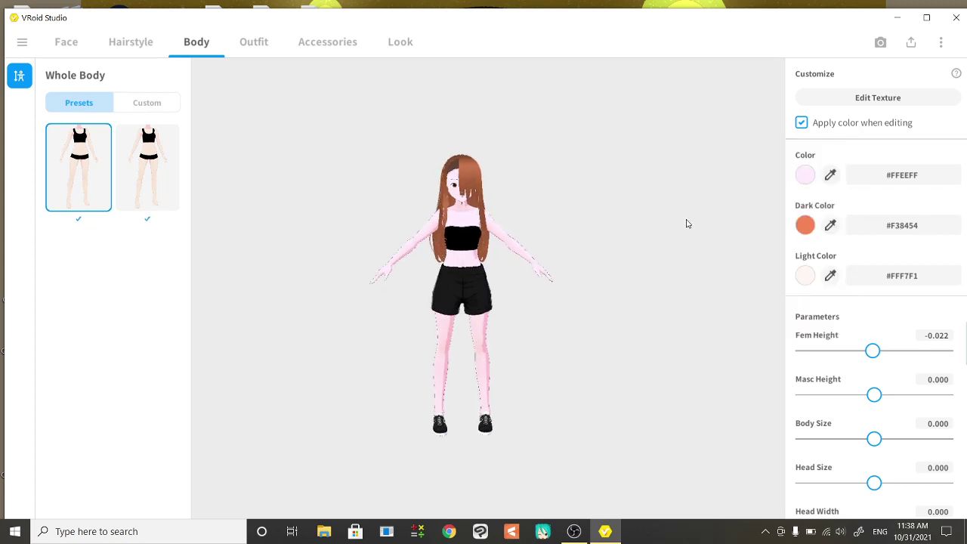
scroll(687, 224, "up", 3)
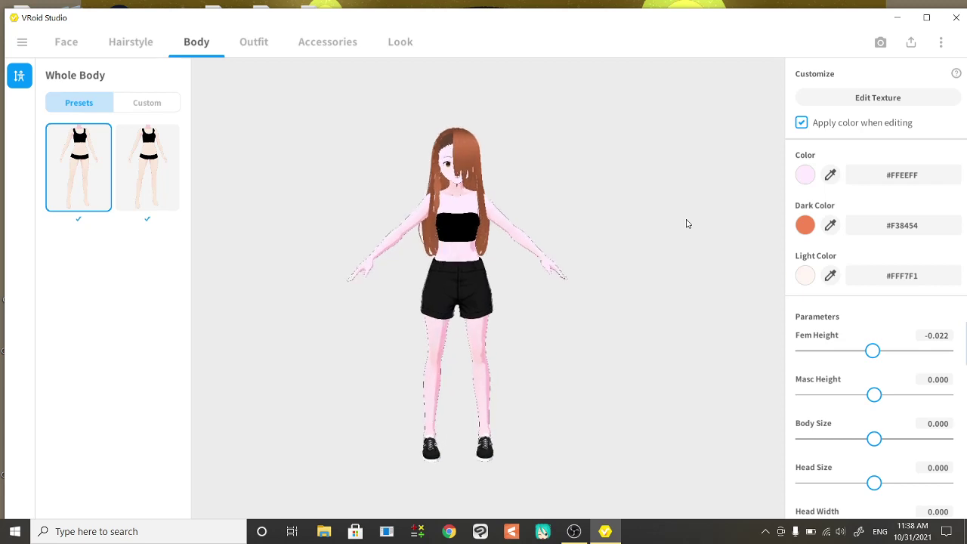
scroll(687, 223, "up", 2)
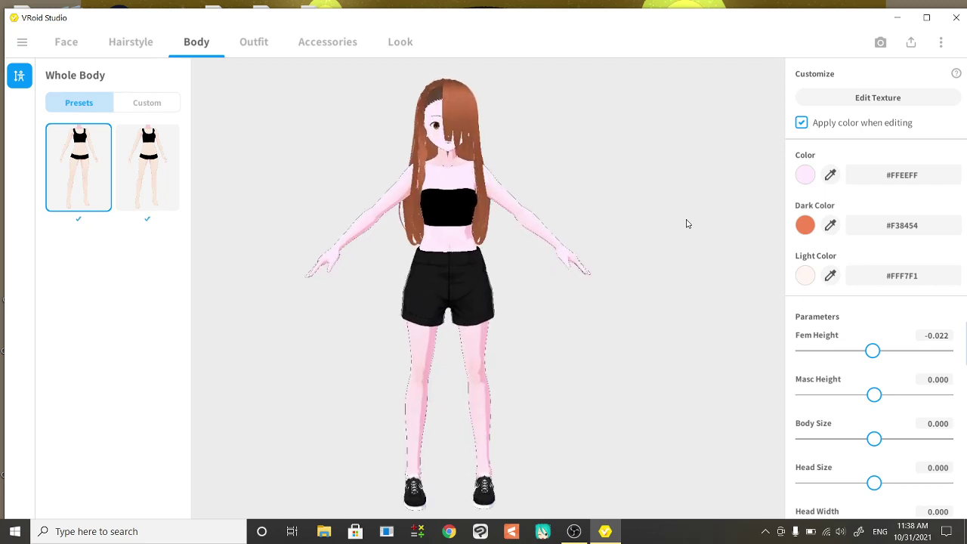
left_click(805, 175)
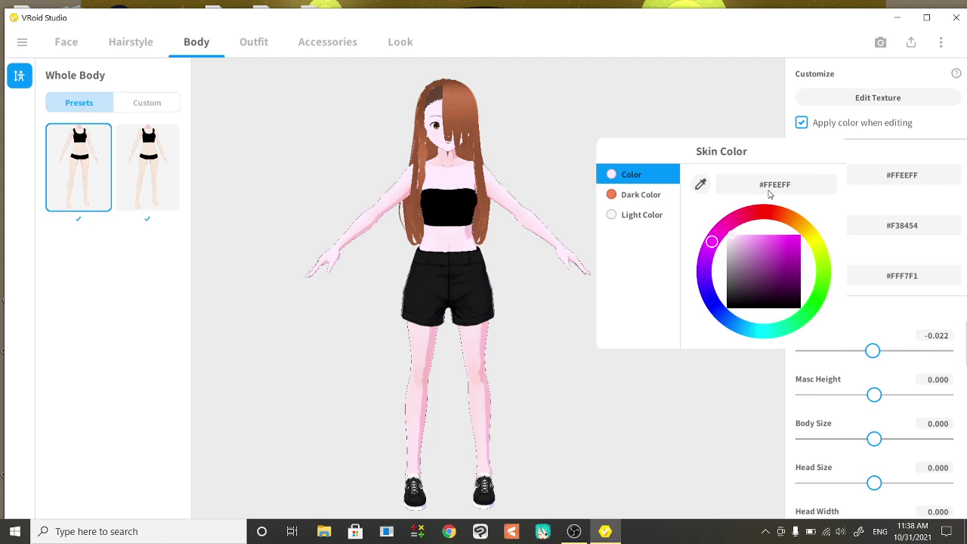
left_click(735, 238)
left_click(652, 439)
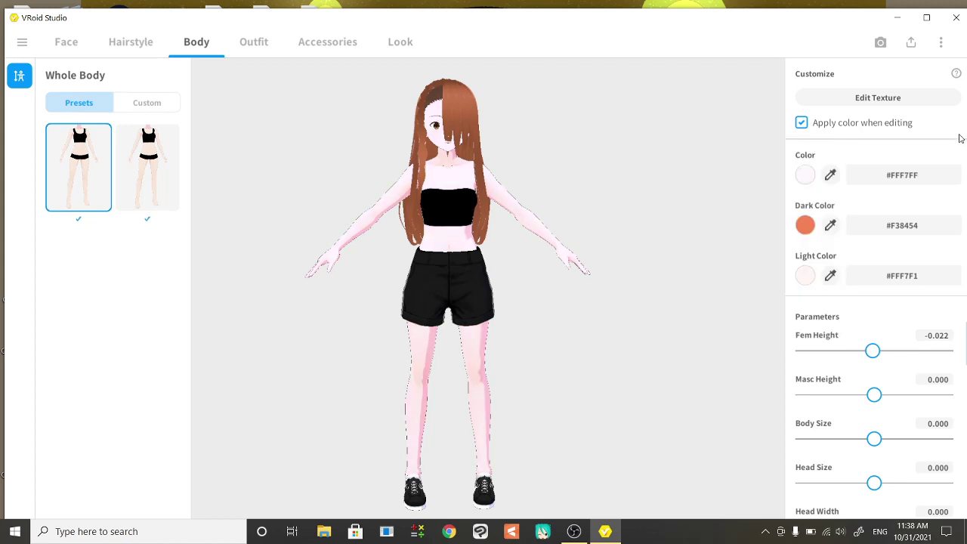
Open the body skin texture for editing and turn off Use Color Calibration.
left_click(886, 103)
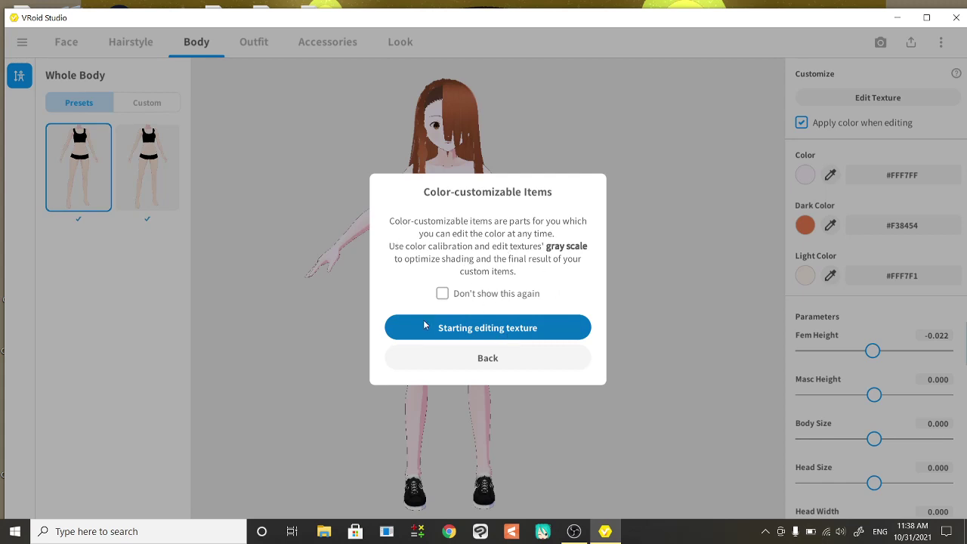
left_click(495, 327)
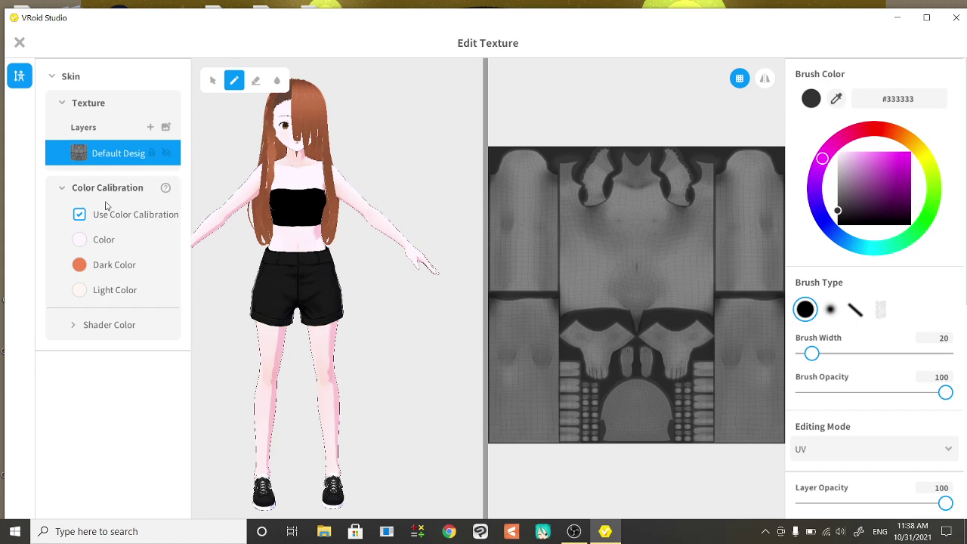
left_click(79, 216)
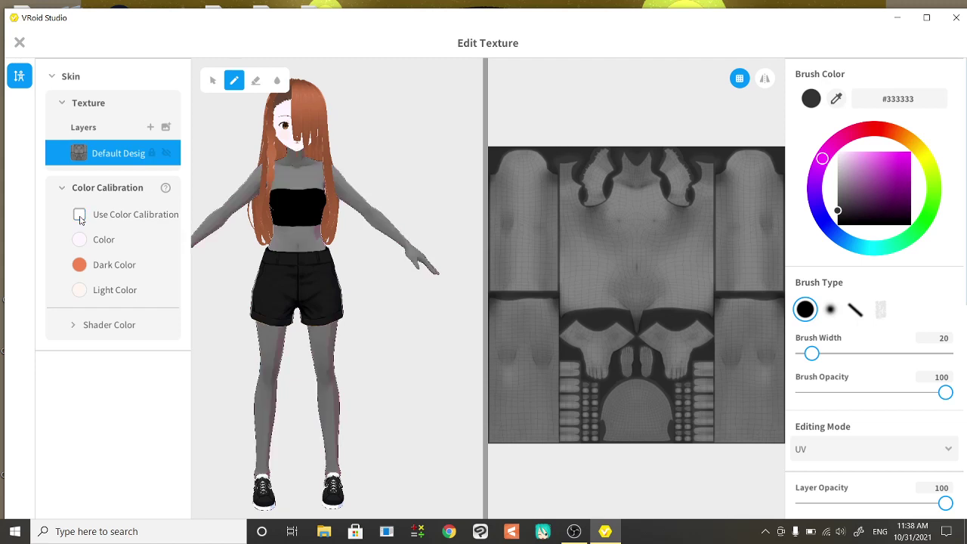
Turn on Use Color Calibration, open its help article and read the introduction on what Color Calibration does.
left_click(79, 215)
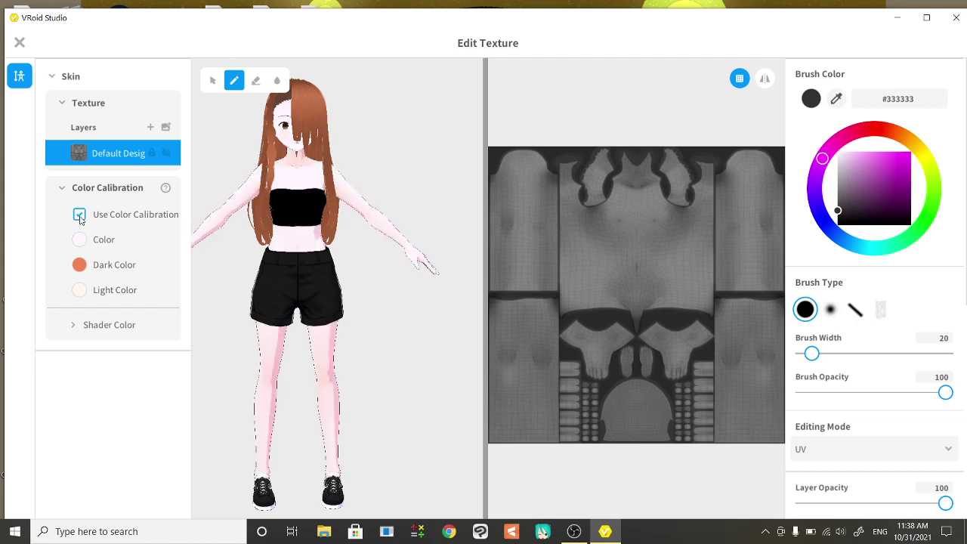
left_click(165, 196)
left_click(166, 196)
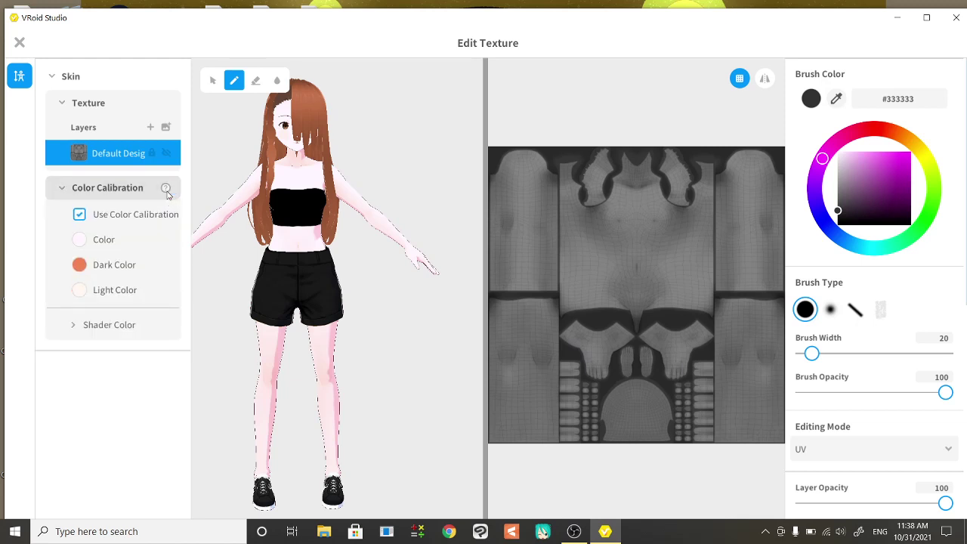
left_click(166, 191)
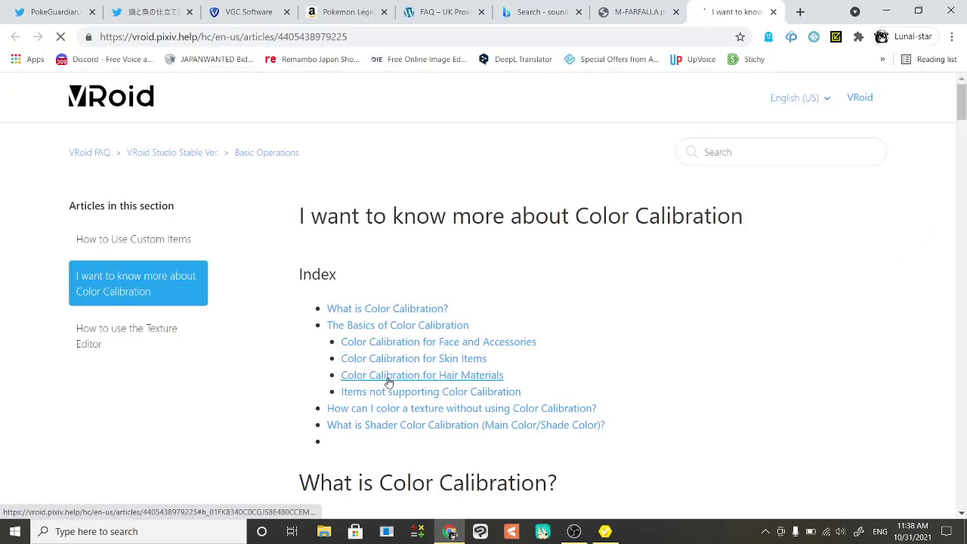
scroll(613, 408, "down", 1)
scroll(612, 408, "down", 3)
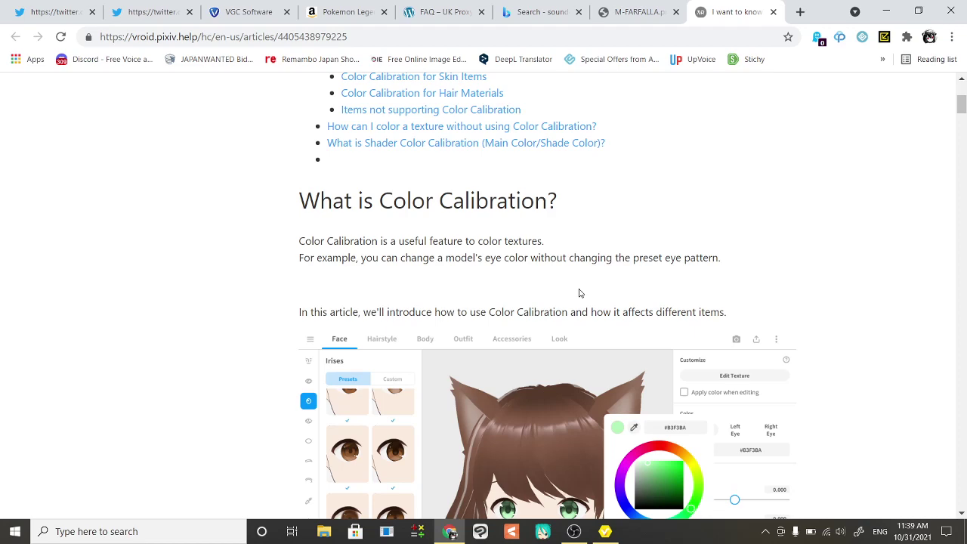
scroll(579, 294, "down", 2)
scroll(580, 294, "down", 1)
scroll(580, 293, "up", 1)
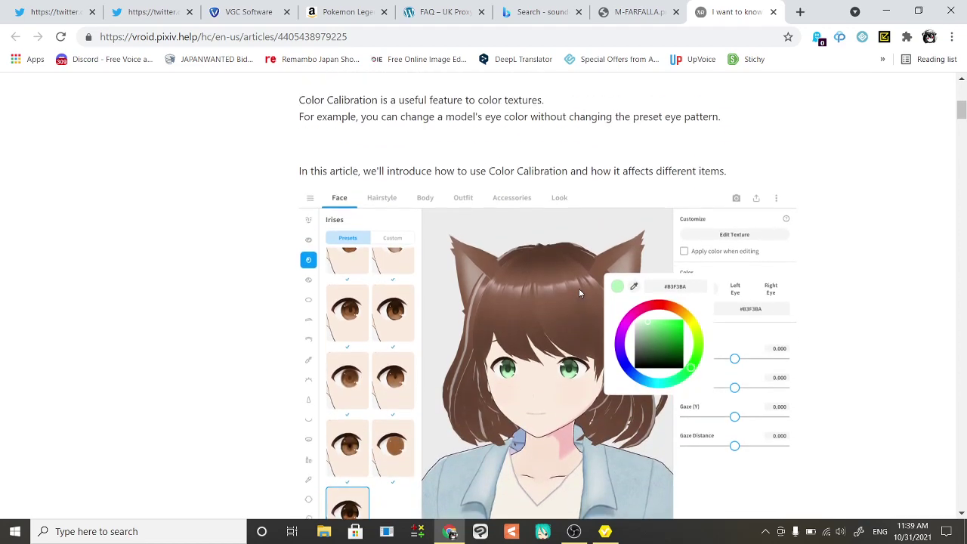
scroll(579, 293, "up", 3)
Switch back to VRoid Studio and turn off Use Color Calibration for the skin texture.
left_click(587, 536)
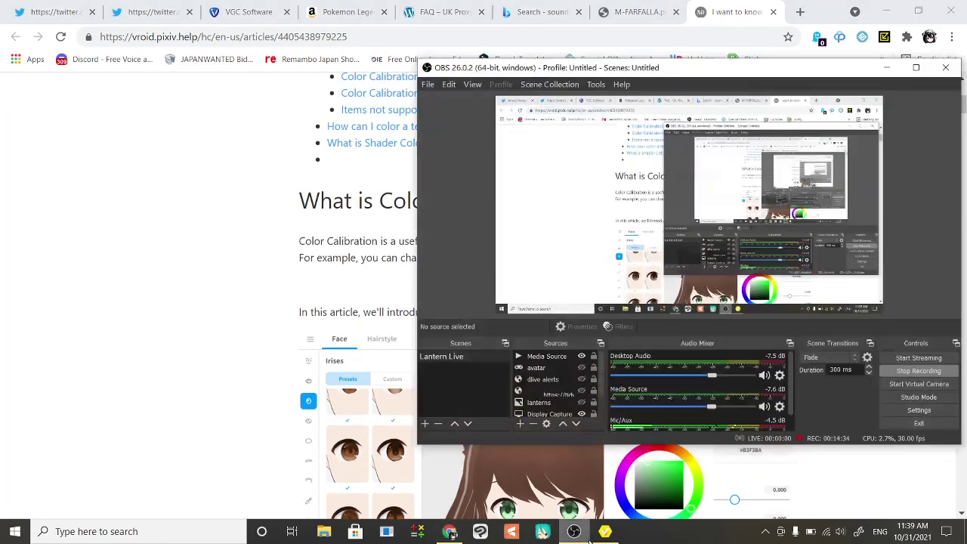
left_click(587, 536)
left_click(605, 535)
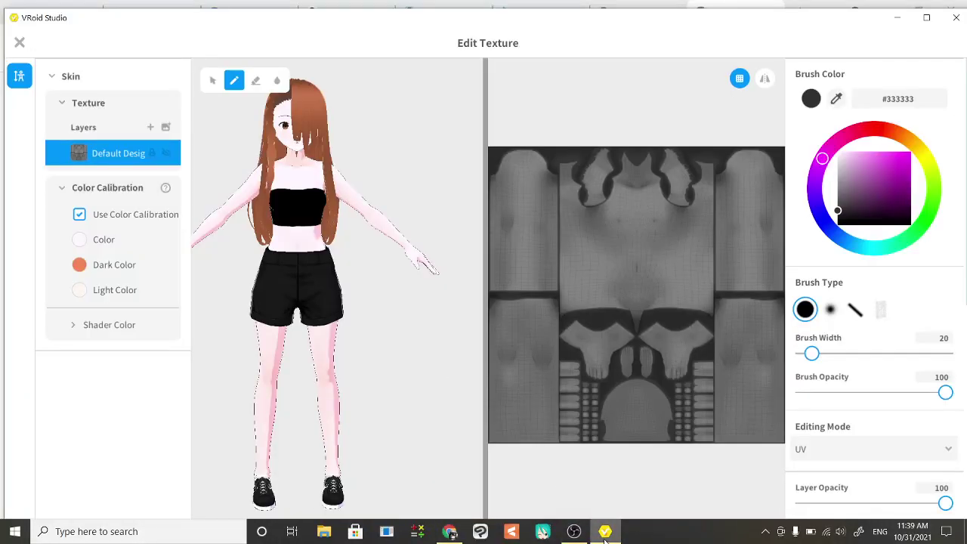
left_click(78, 215)
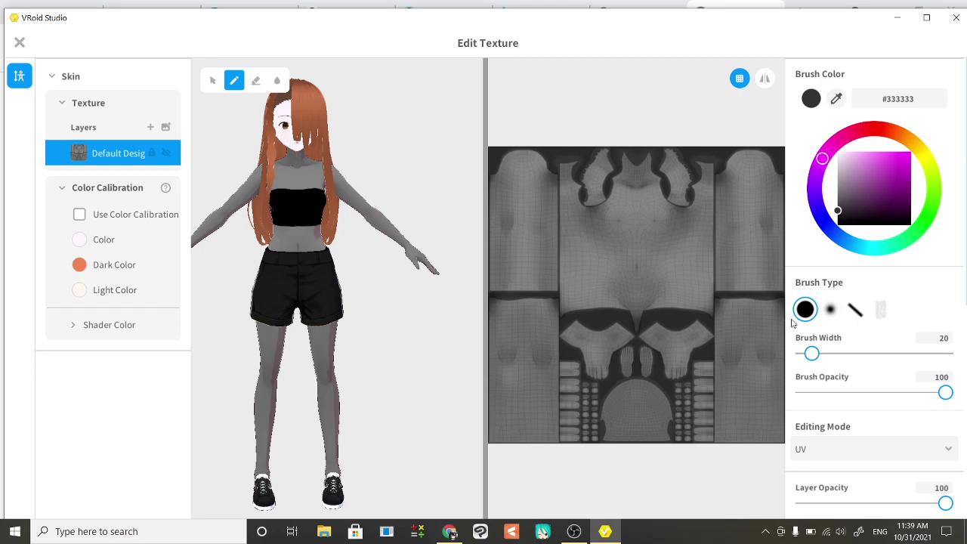
Choose the soft round brush with width 15 and opacity 45, and set the editing mode to Worlds.
left_click(831, 309)
mouse_move(812, 353)
left_mouse_down()
mouse_move(931, 354)
mouse_move(810, 354)
left_mouse_up()
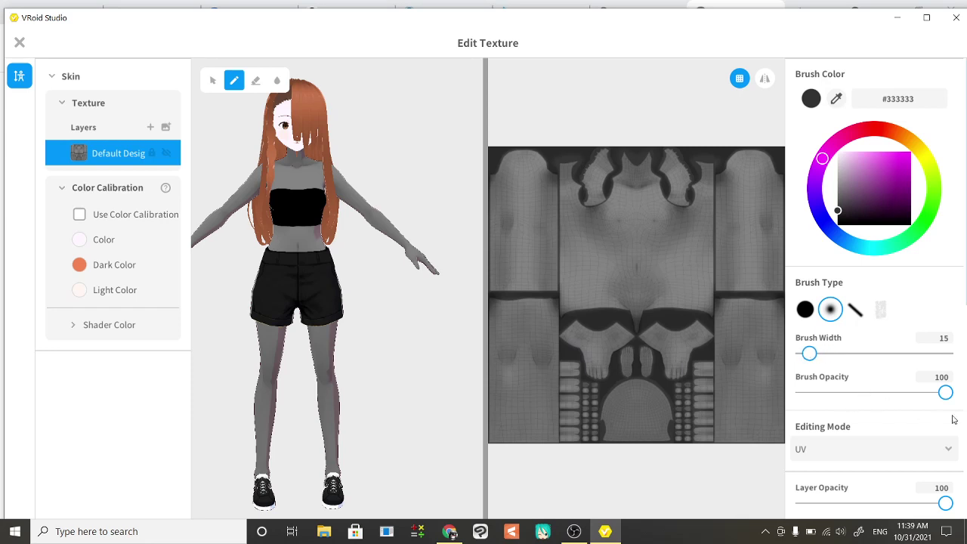
mouse_move(945, 394)
left_mouse_down()
mouse_move(804, 392)
mouse_move(823, 390)
left_mouse_up()
mouse_move(824, 394)
left_mouse_down()
mouse_move(948, 391)
mouse_move(882, 394)
mouse_move(884, 403)
mouse_move(946, 400)
mouse_move(869, 401)
left_mouse_up()
scroll(845, 479, "down", 2)
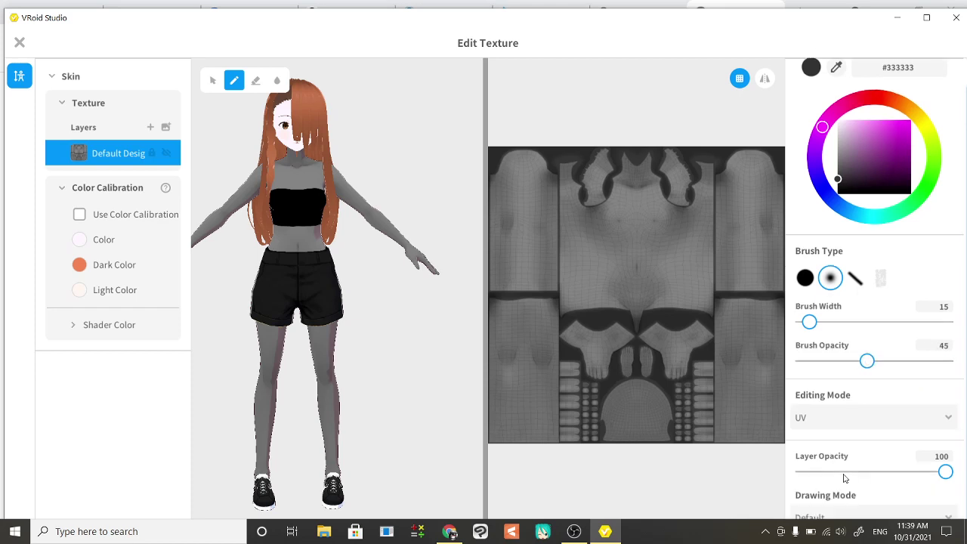
left_click(843, 409)
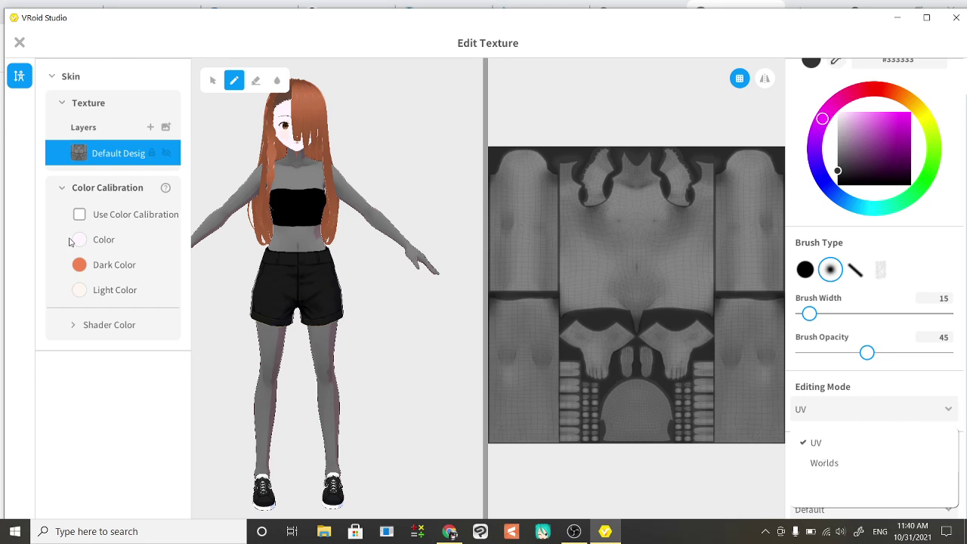
left_click(828, 464)
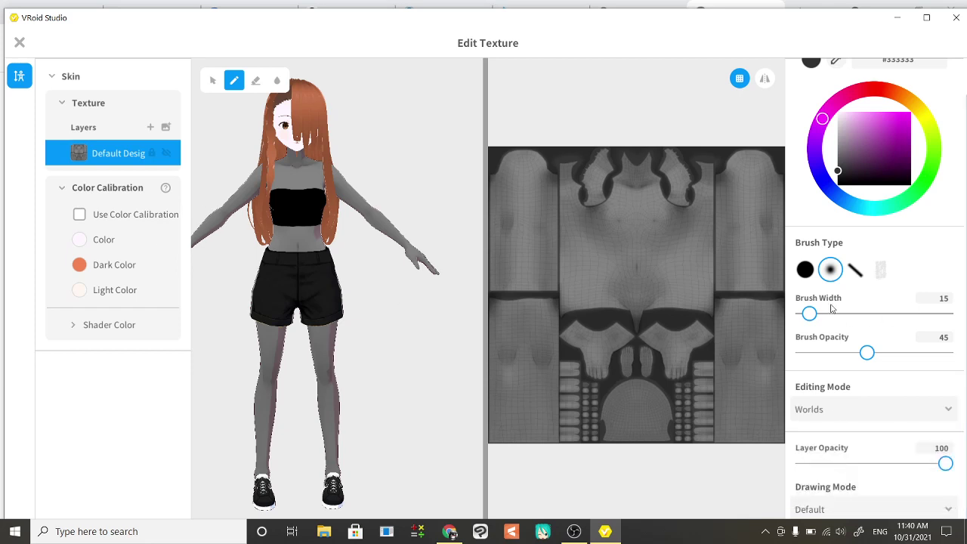
Choose the hard round brush with width 134 and purple #B941B9, and paint a stroke across the model's bare belly.
left_click(806, 270)
left_click_drag(832, 314, 866, 313)
left_click(885, 133)
mouse_move(288, 242)
left_mouse_down()
mouse_move(336, 247)
mouse_move(281, 246)
mouse_move(296, 221)
left_mouse_up()
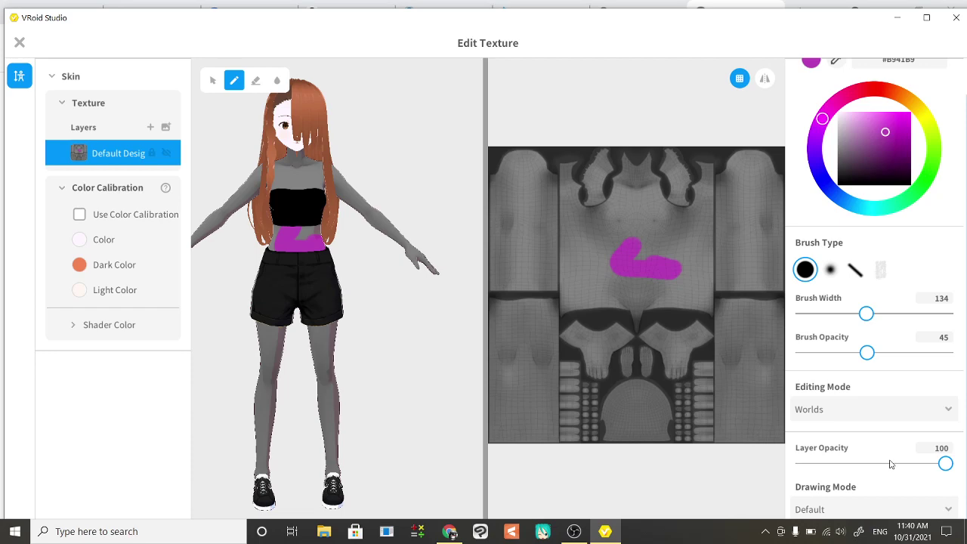
Try a layer opacity of 44 and the Multiply drawing mode, restoring the opacity to 100 and the mode to Default.
left_click_drag(946, 463, 866, 467)
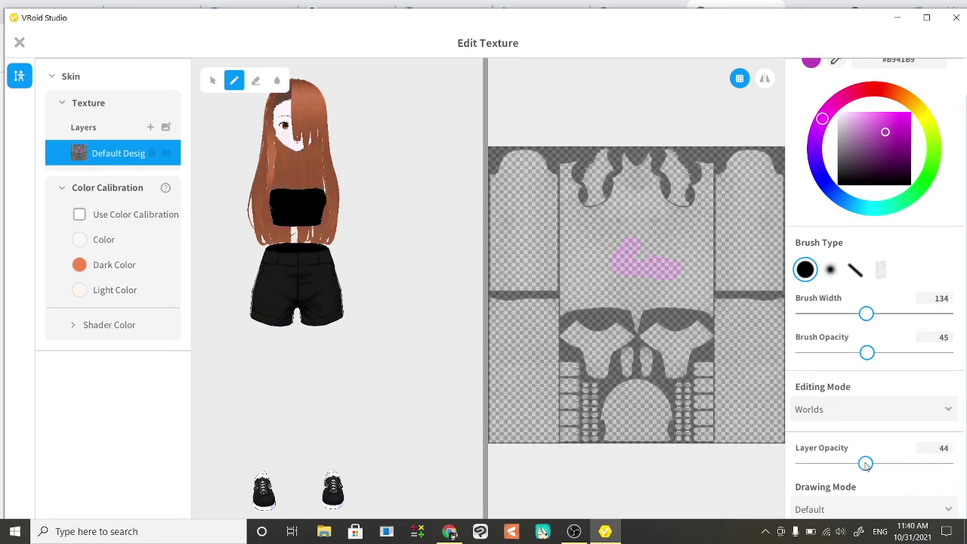
left_click_drag(866, 464, 954, 465)
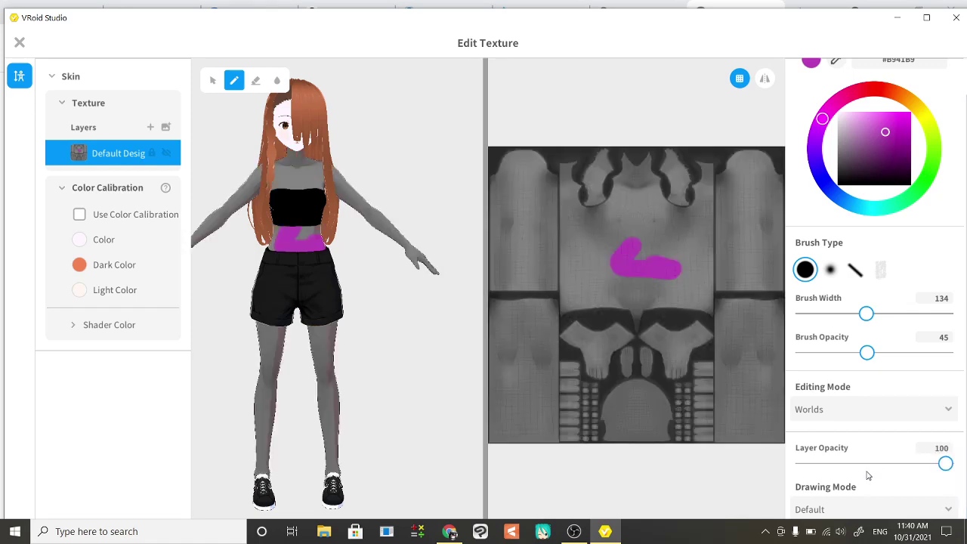
left_click(878, 510)
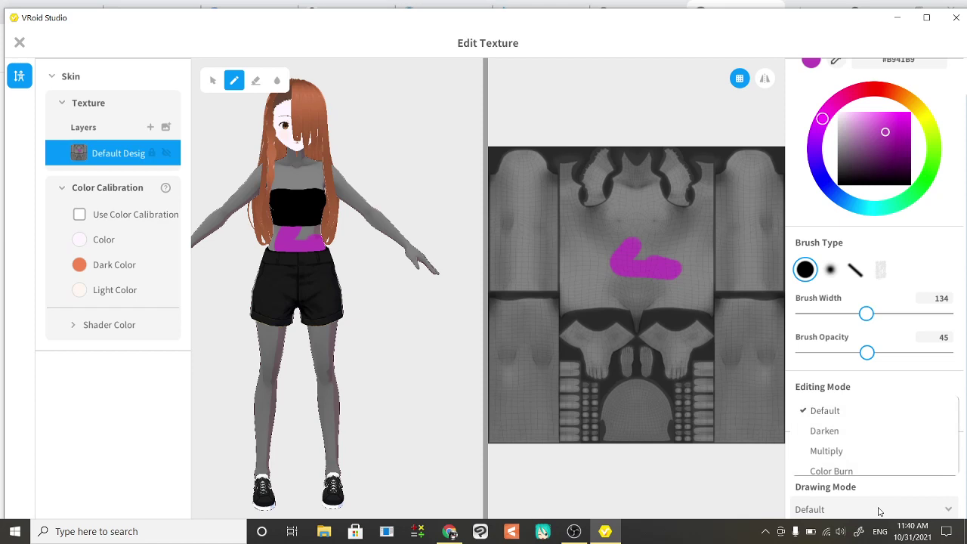
left_click(835, 453)
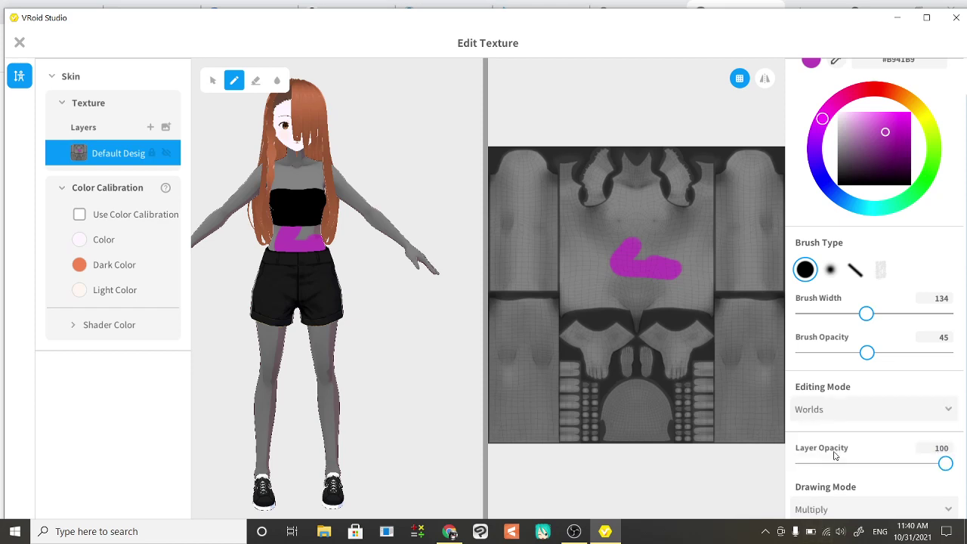
left_click(830, 512)
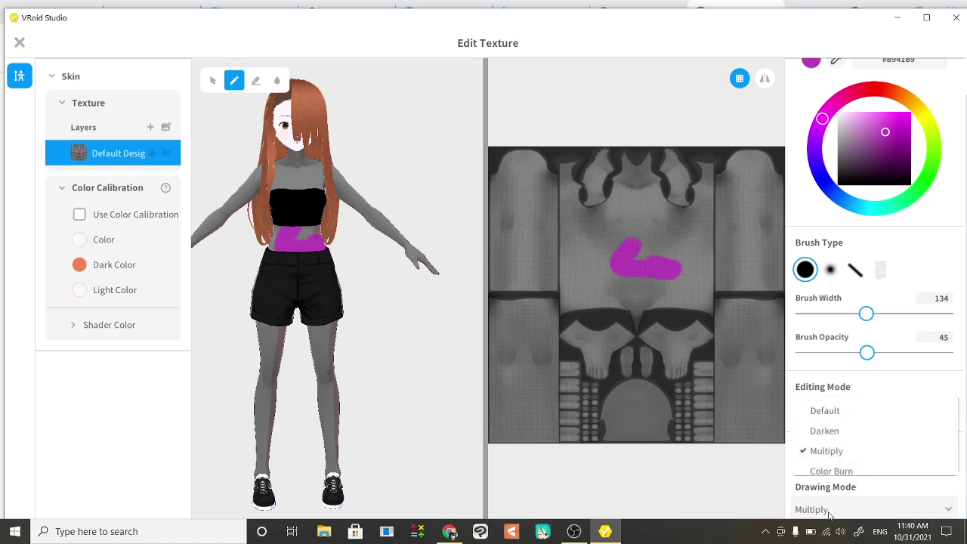
left_click(829, 514)
left_click(829, 514)
left_click(843, 416)
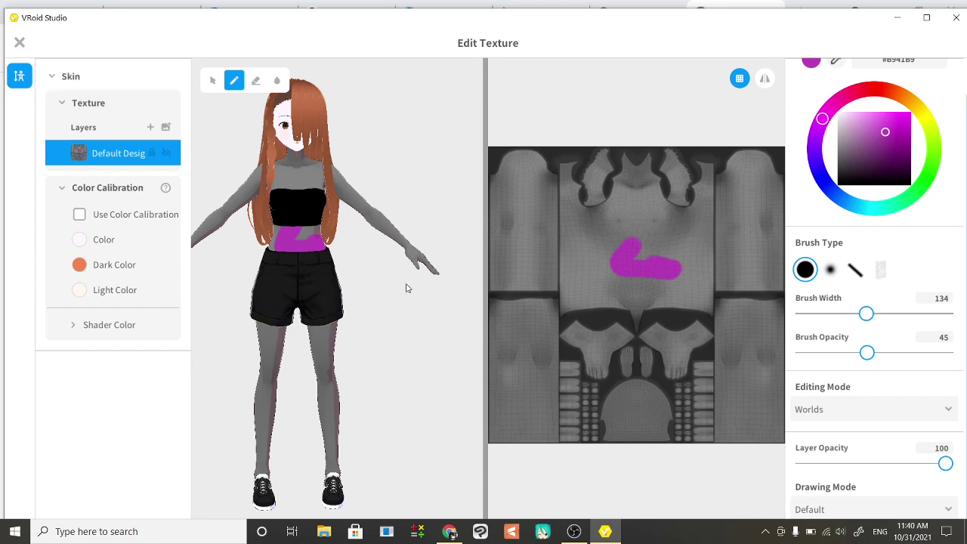
Undo the purple stroke painted on the belly.
left_click(286, 305)
key("ctrl+z")
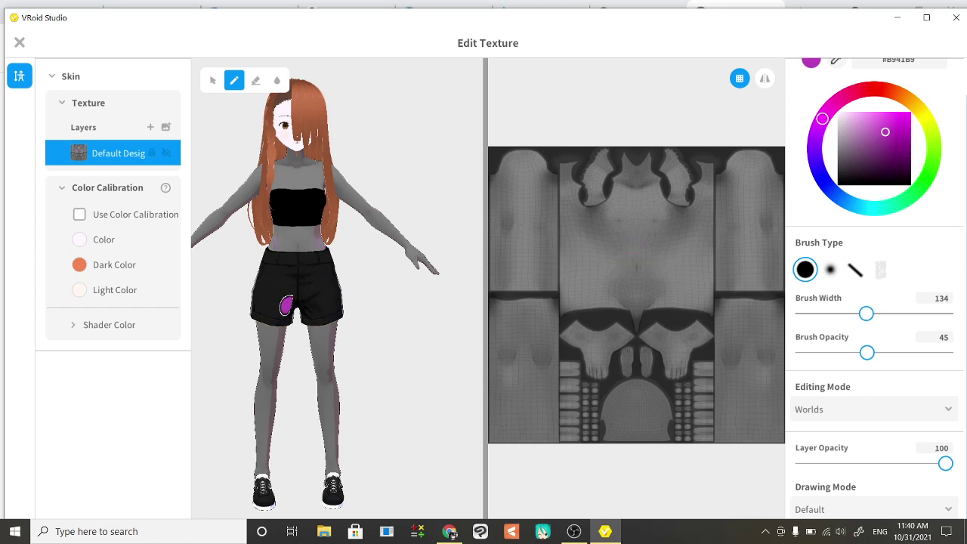
Add a new skin texture layer and check which image files can be loaded as a layer, without loading any.
left_click(150, 130)
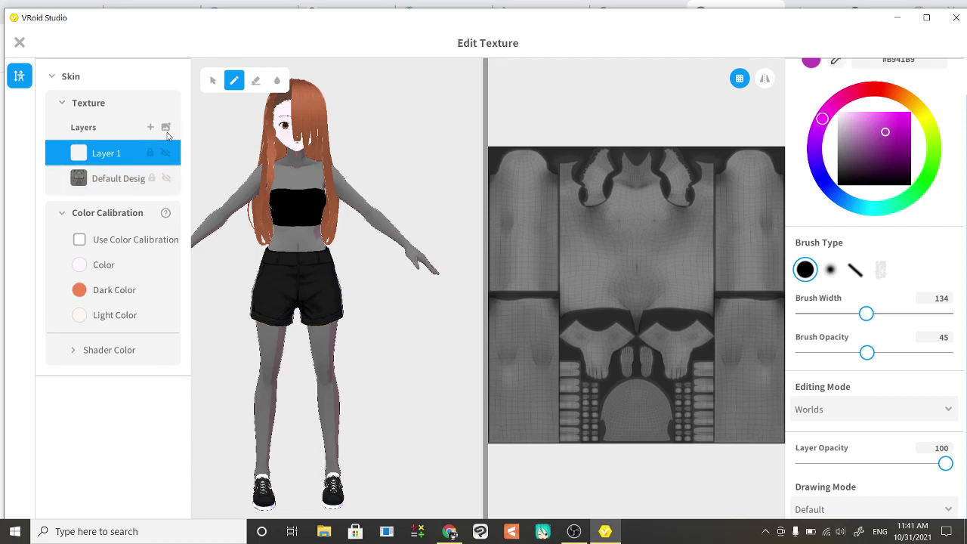
left_click(166, 128)
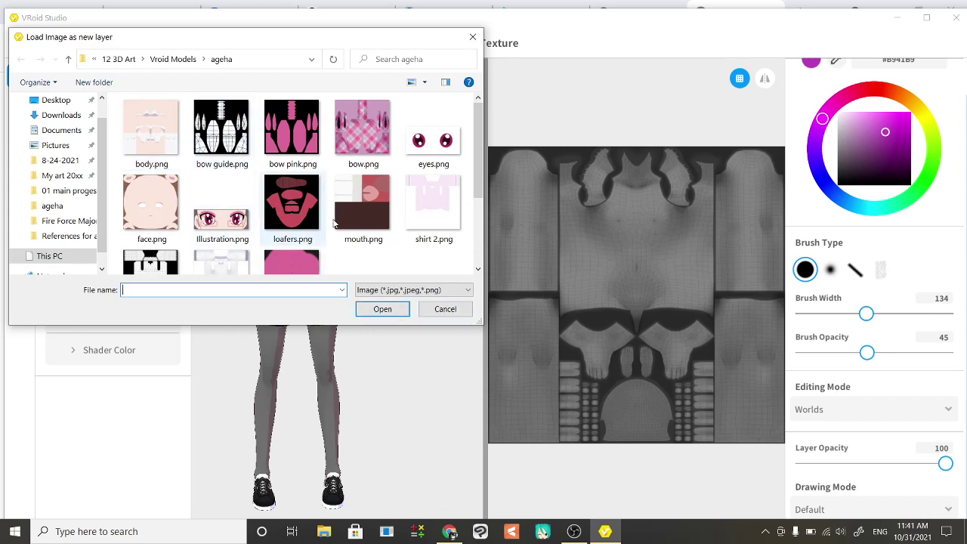
left_click(436, 310)
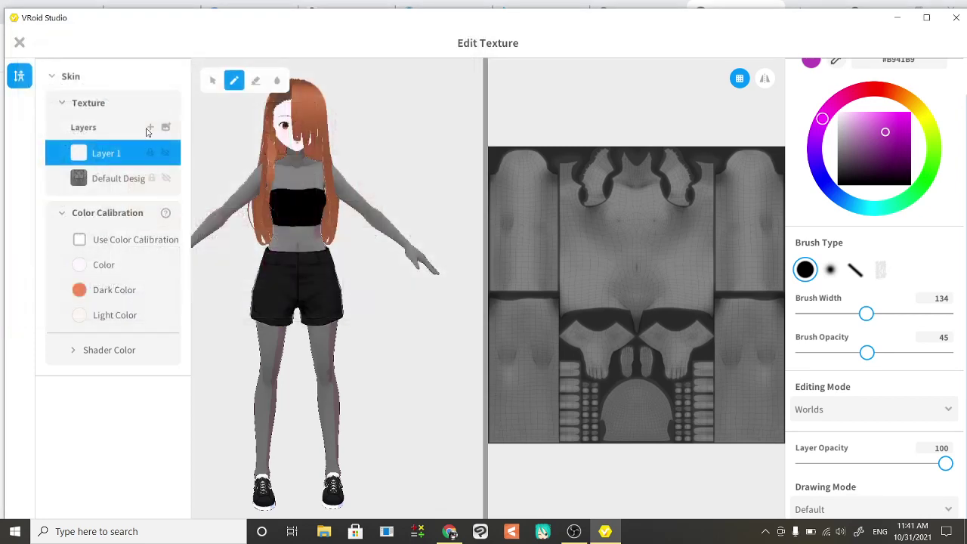
Turn on alpha lock for both Layer 1 and the default design layer.
right_click(117, 153)
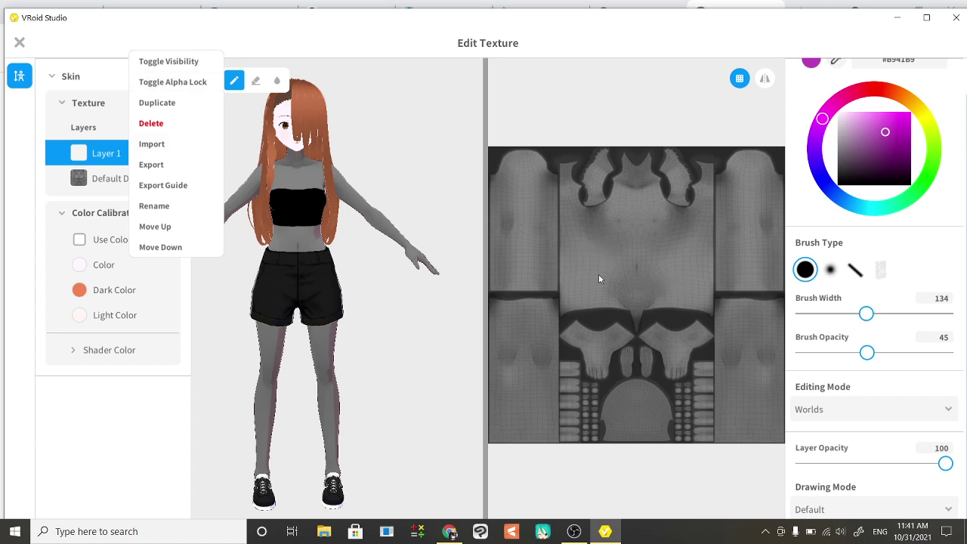
left_click(173, 86)
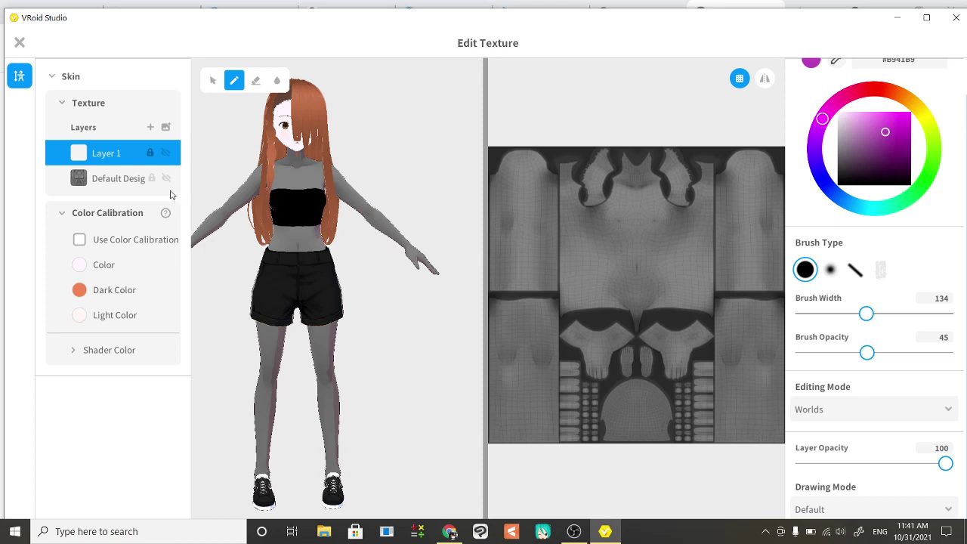
right_click(121, 187)
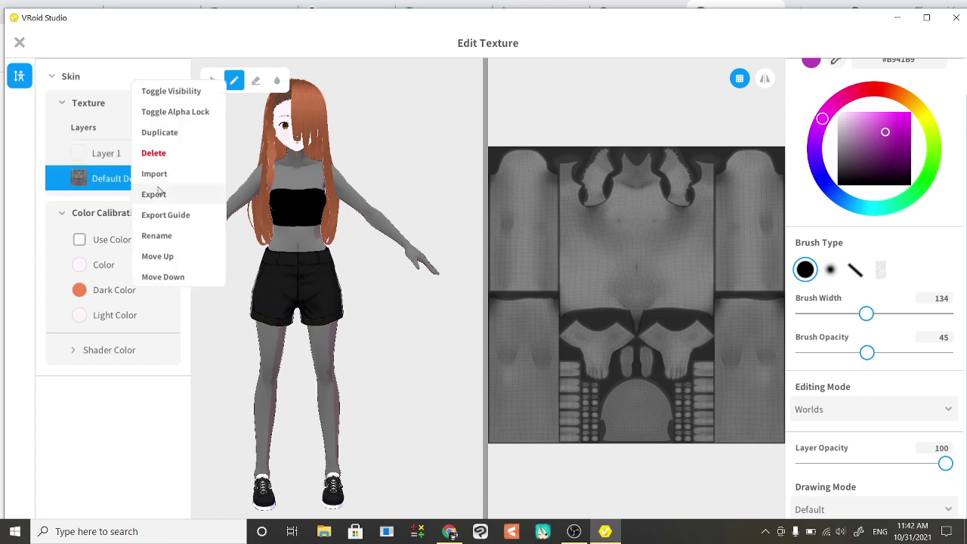
left_click(185, 112)
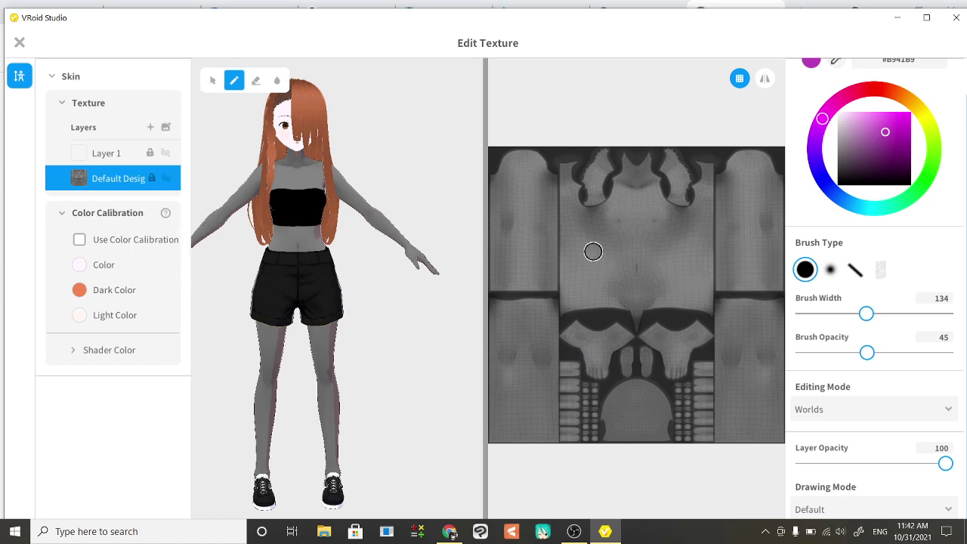
Paint purple test strokes over the torso area of the default design layer's flat texture and undo all of them.
mouse_move(592, 253)
left_mouse_down()
mouse_move(648, 259)
mouse_move(626, 274)
mouse_move(673, 249)
mouse_move(671, 272)
left_mouse_up()
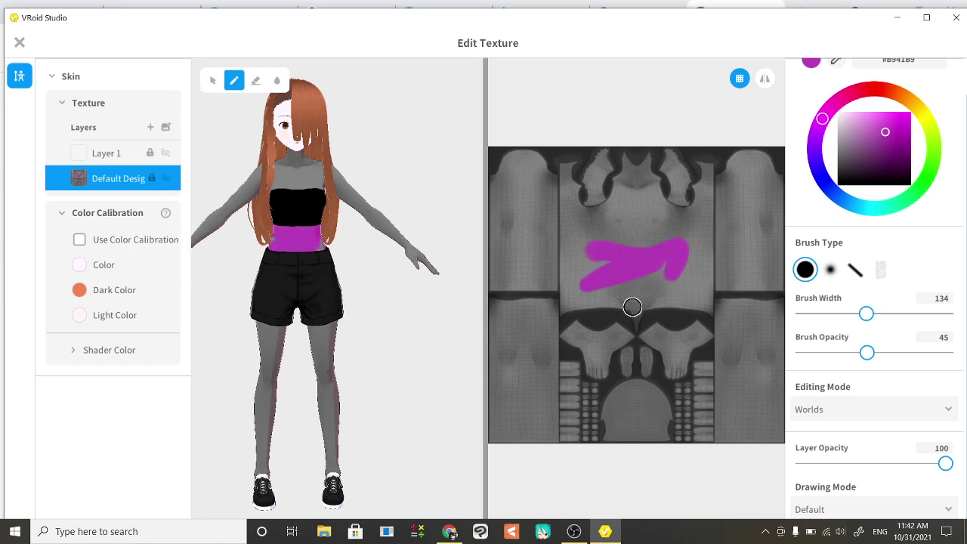
mouse_move(619, 305)
left_mouse_down()
mouse_move(620, 318)
mouse_move(603, 302)
mouse_move(618, 299)
left_mouse_up()
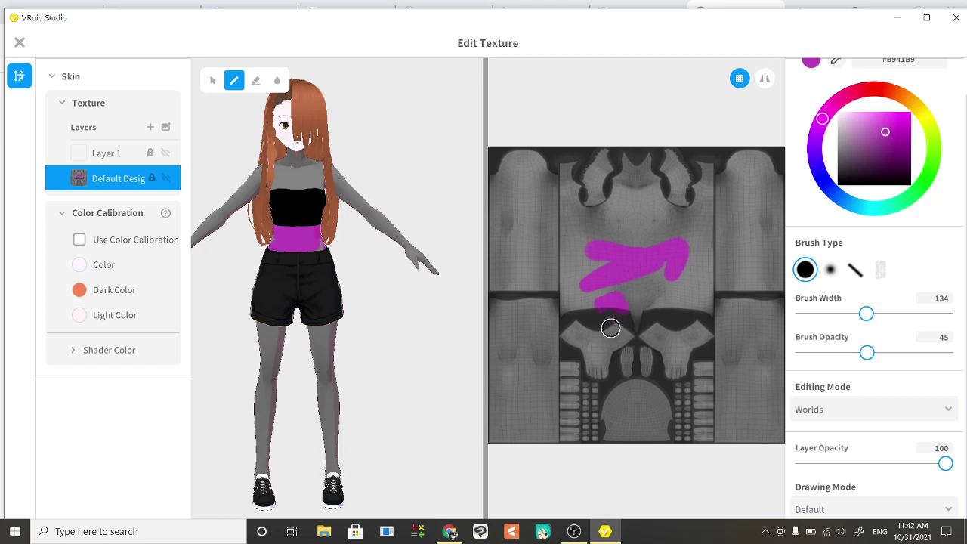
mouse_move(613, 295)
left_mouse_down()
mouse_move(632, 300)
mouse_move(633, 283)
mouse_move(676, 283)
mouse_move(677, 304)
left_mouse_up()
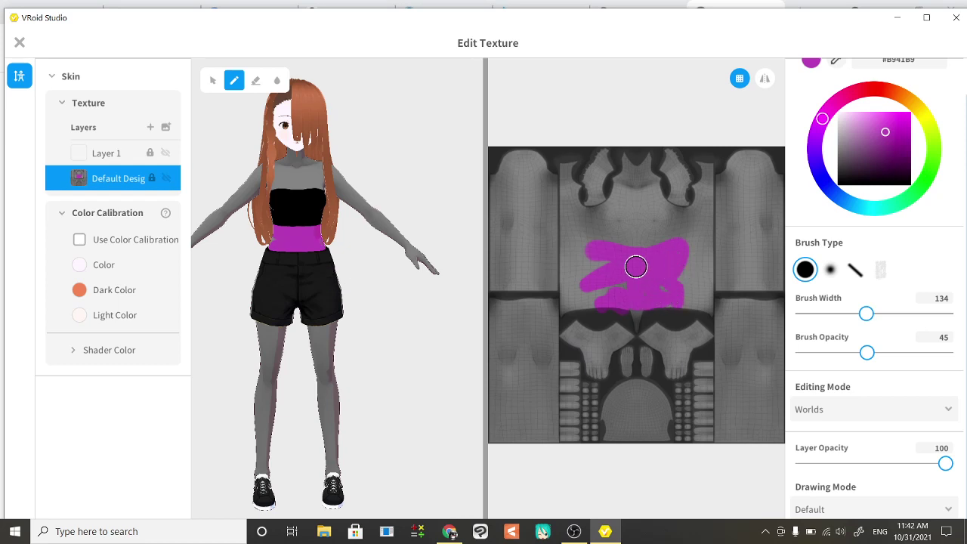
mouse_move(635, 265)
left_mouse_down()
mouse_move(575, 264)
mouse_move(583, 281)
mouse_move(655, 284)
mouse_move(639, 295)
mouse_move(664, 294)
mouse_move(671, 303)
mouse_move(586, 302)
mouse_move(609, 289)
mouse_move(624, 245)
left_mouse_up()
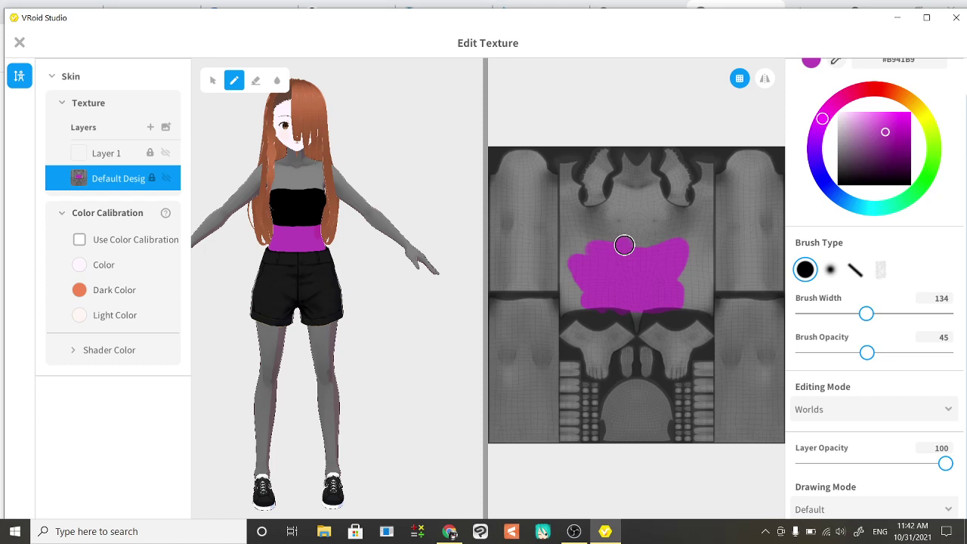
key("ctrl+z")
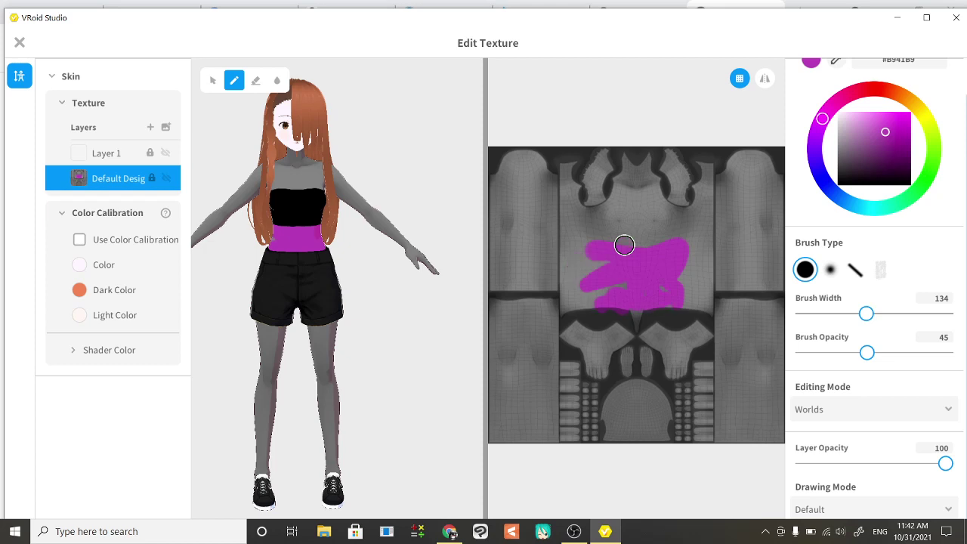
key("ctrl+z")
key("ctrl+z")
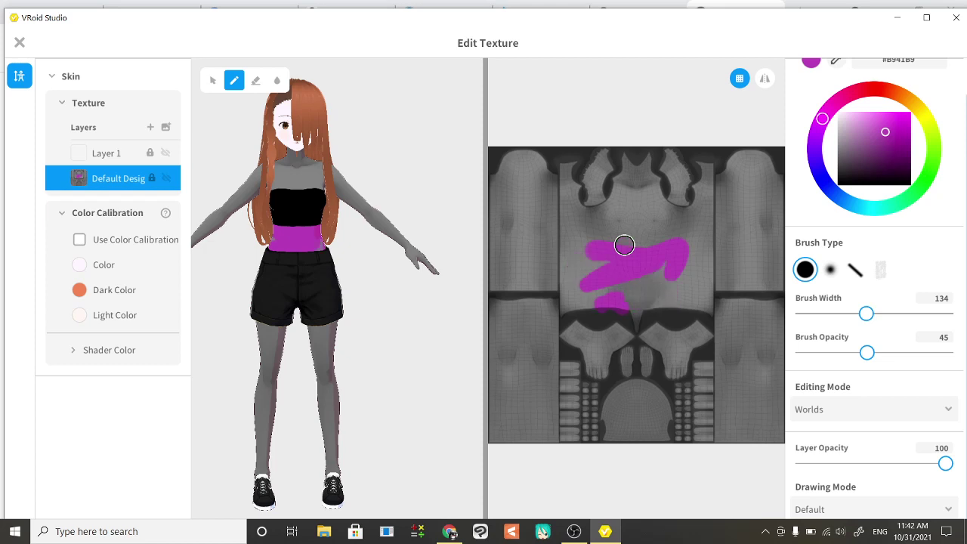
key("ctrl+z")
key("ctrl+z")
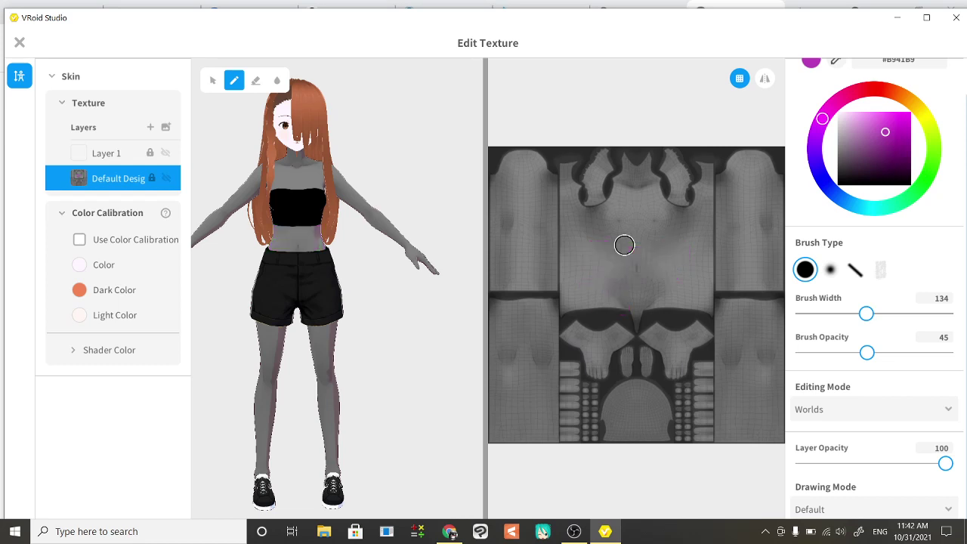
Turn off alpha lock for Layer 1 and paint a horizontal purple stripe across the belly on the flat texture.
left_click(115, 160)
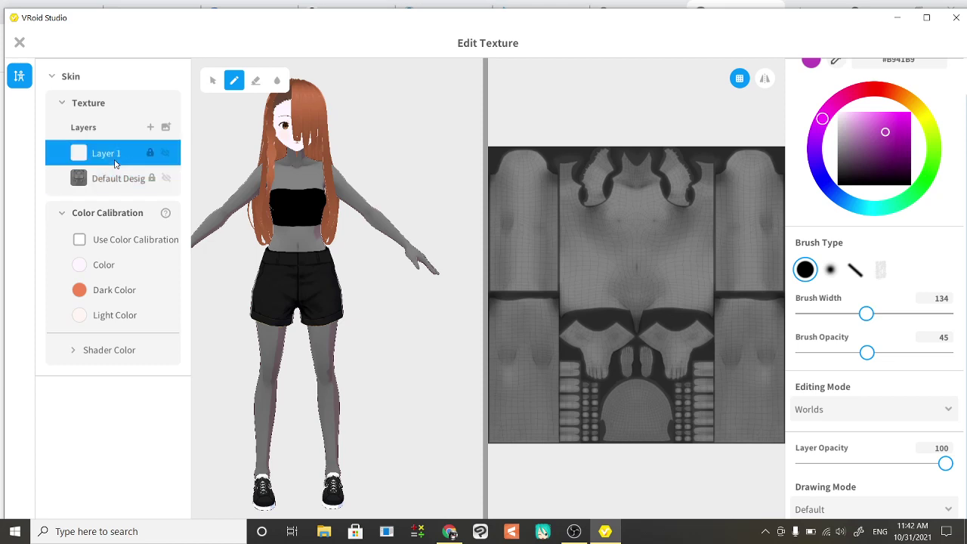
right_click(115, 160)
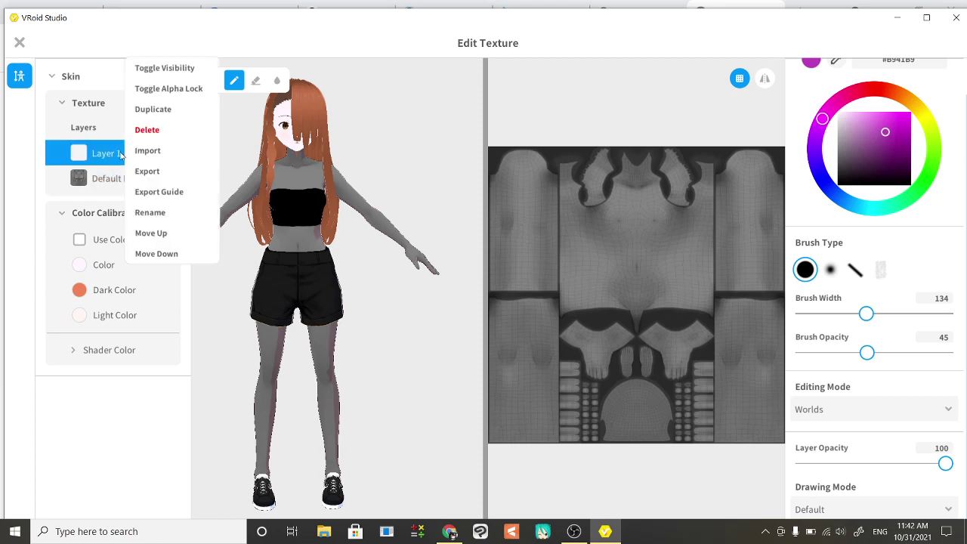
left_click(172, 89)
left_click_drag(573, 261, 695, 260)
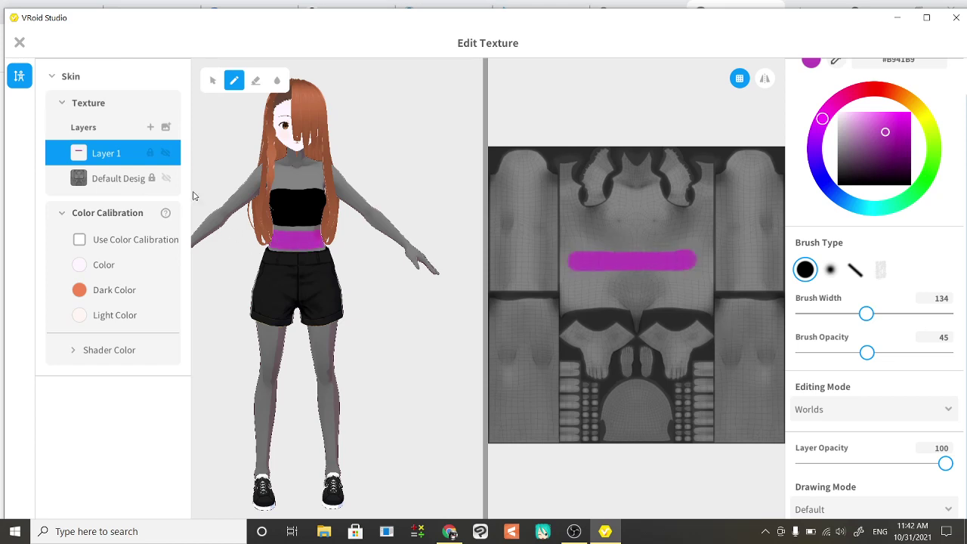
Test alpha-locked painting on Layer 1 over the purple stripe, change the brush color to #B94157, and undo the strokes including the stripe.
right_click(128, 159)
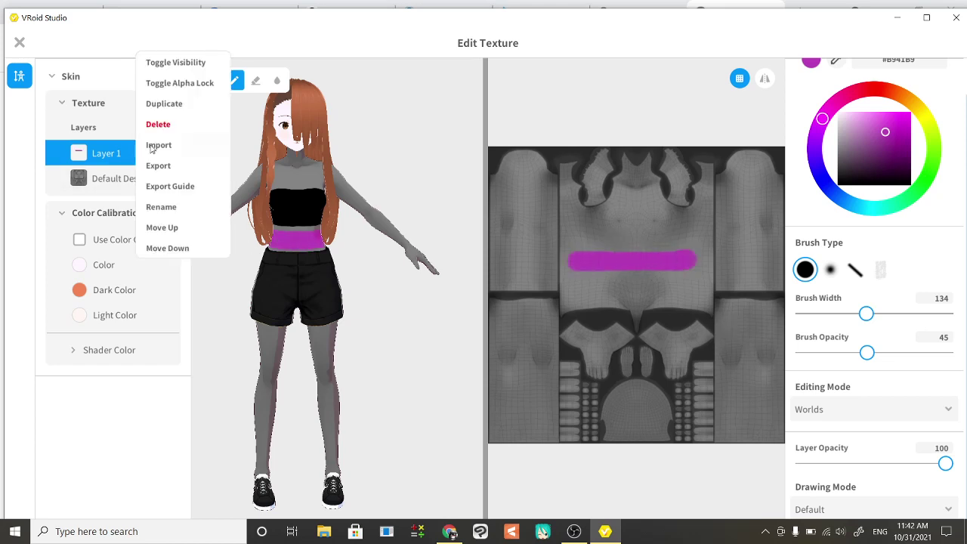
left_click(184, 90)
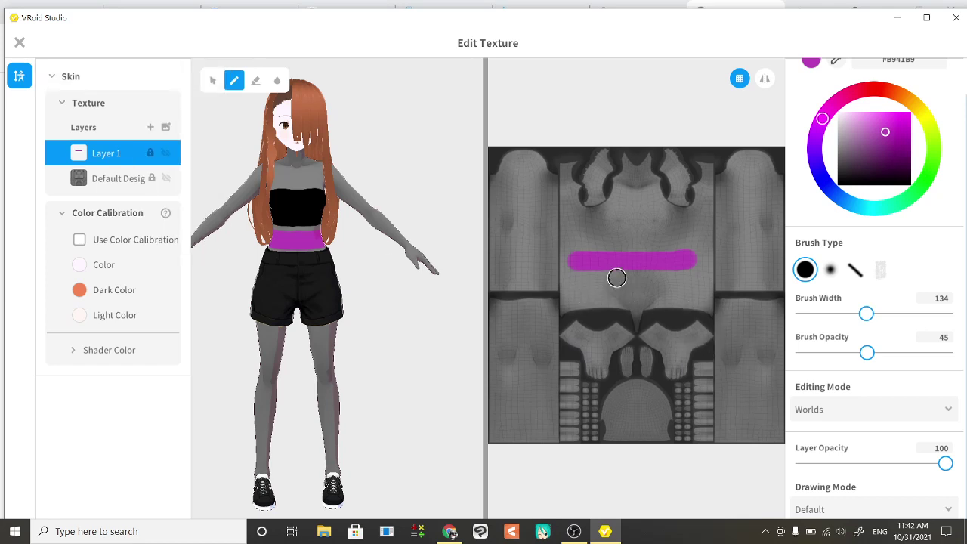
mouse_move(617, 279)
left_mouse_down()
mouse_move(692, 273)
mouse_move(568, 274)
mouse_move(684, 269)
mouse_move(704, 256)
mouse_move(579, 252)
left_mouse_up()
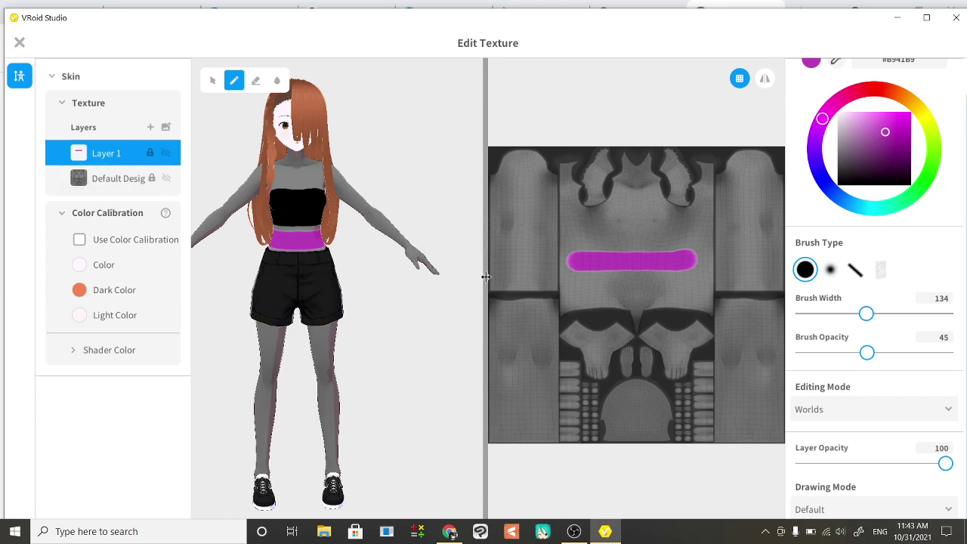
left_click(865, 94)
left_click_drag(574, 266, 649, 260)
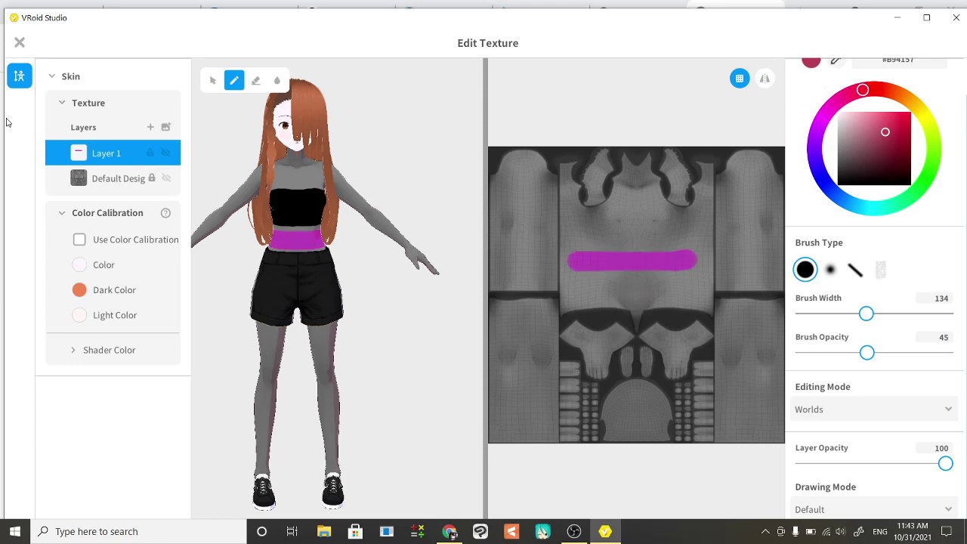
key("ctrl+z")
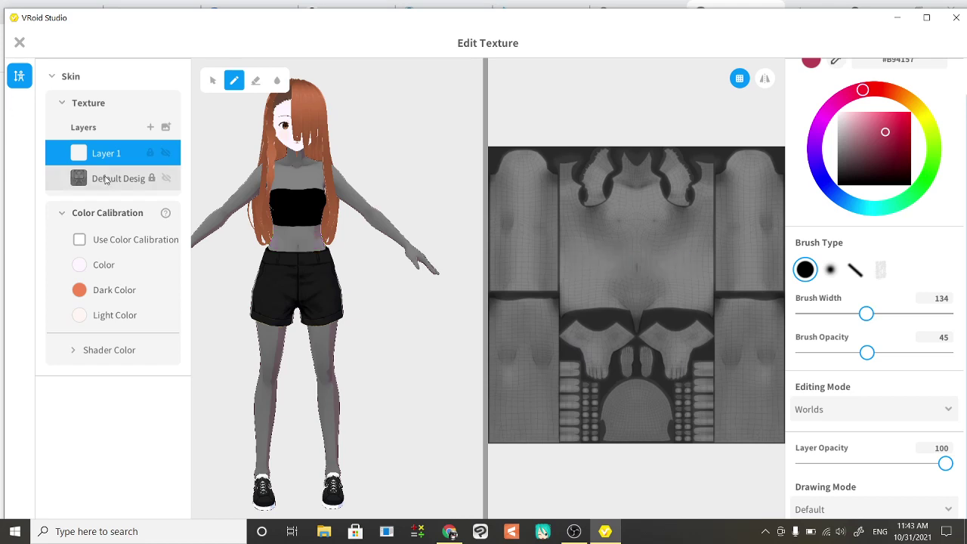
Hide Layer 1 and paint a short #B94157 stroke on it over the belly area of the texture.
right_click(128, 153)
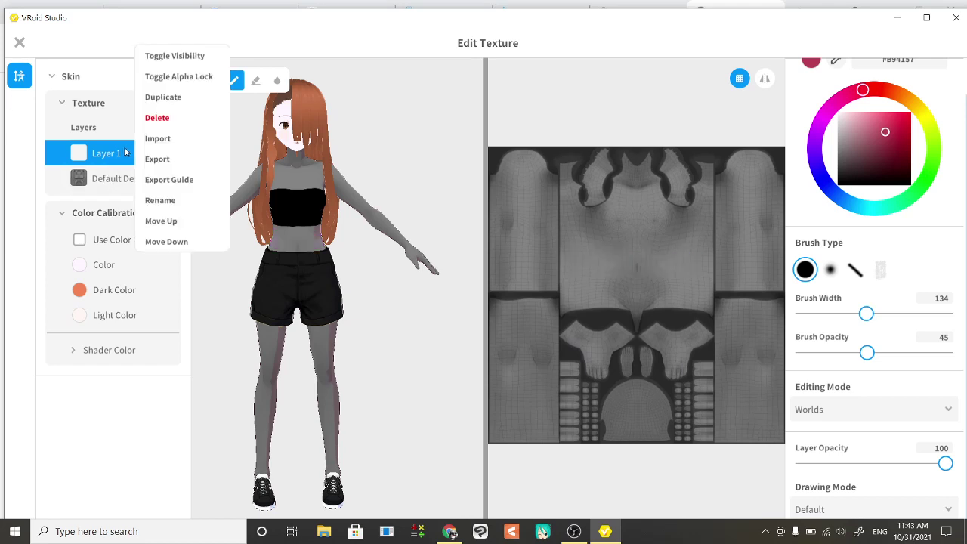
left_click(189, 58)
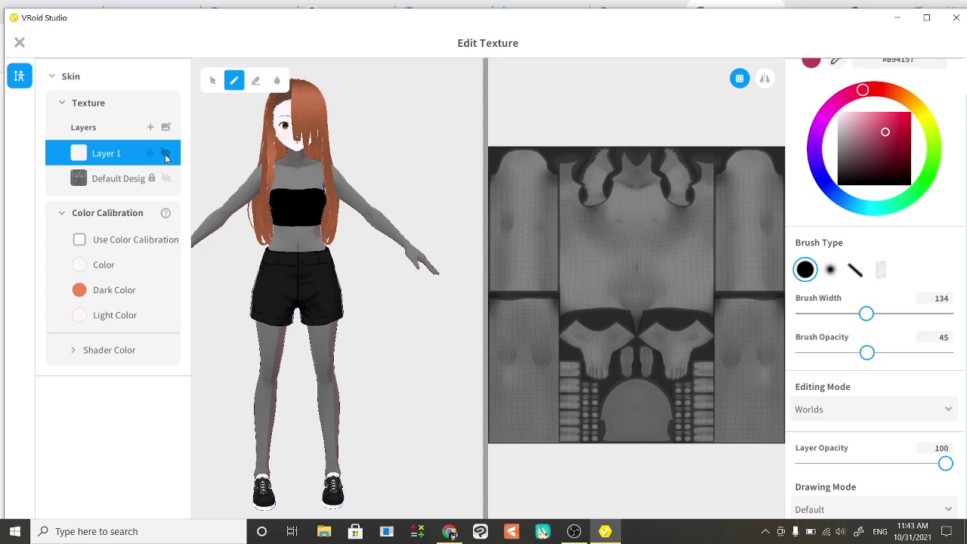
left_click(650, 257)
Turn alpha lock on and off again for Layer 1.
right_click(143, 162)
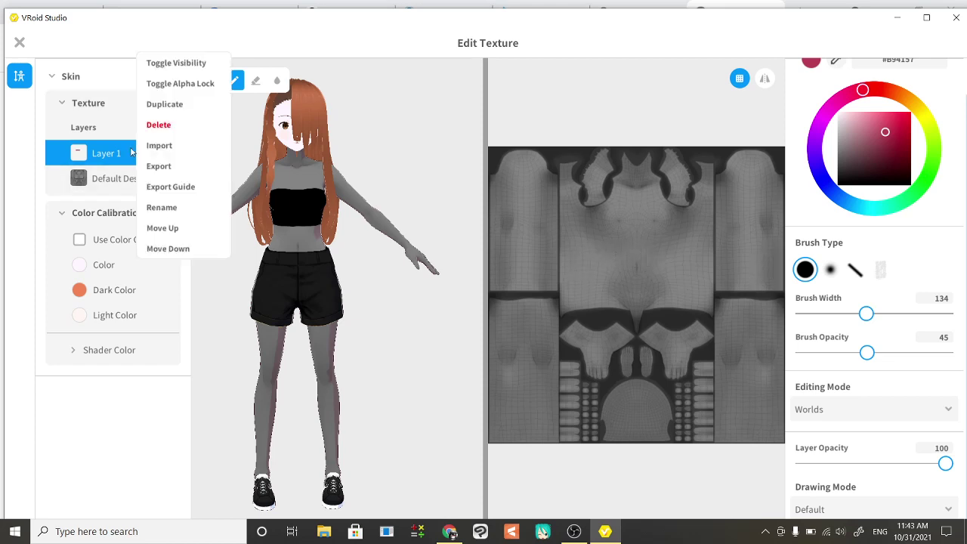
left_click(178, 83)
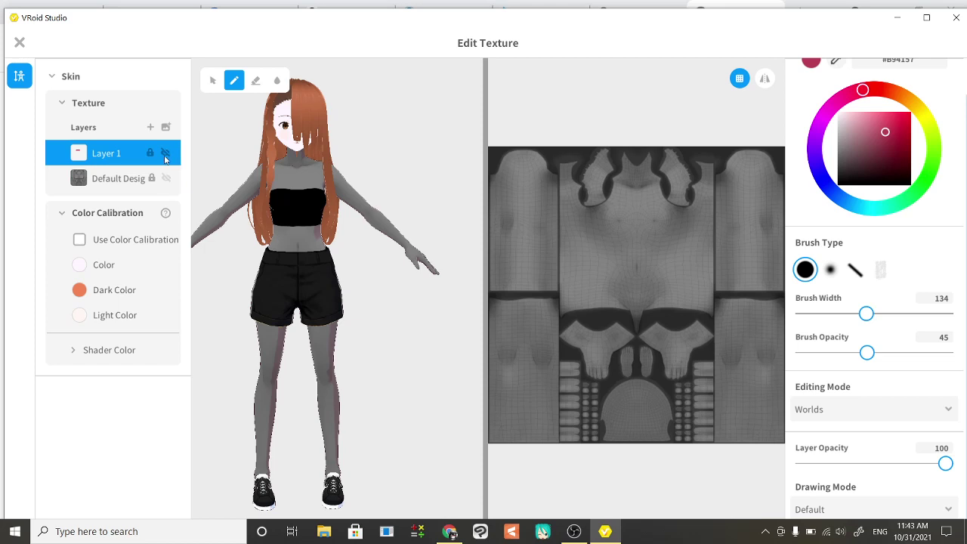
right_click(118, 157)
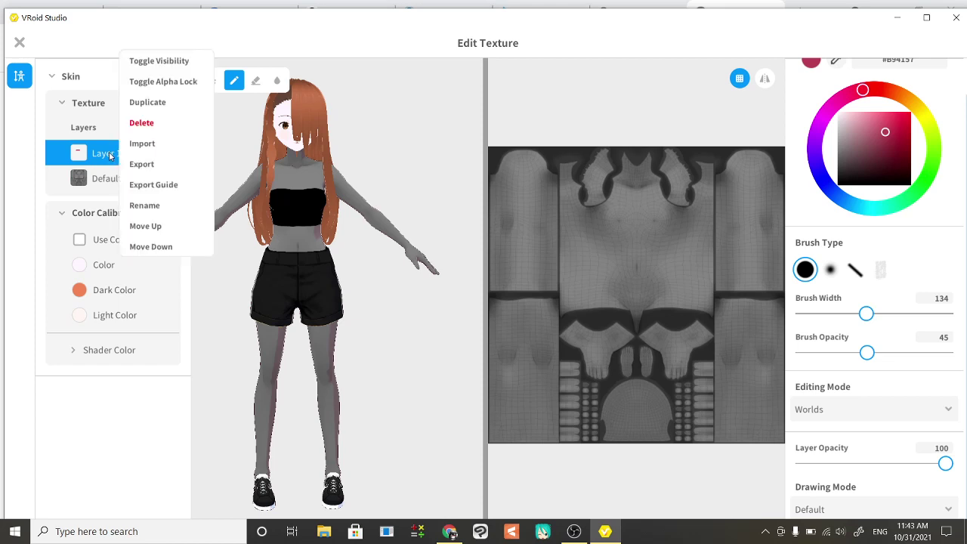
left_click(152, 84)
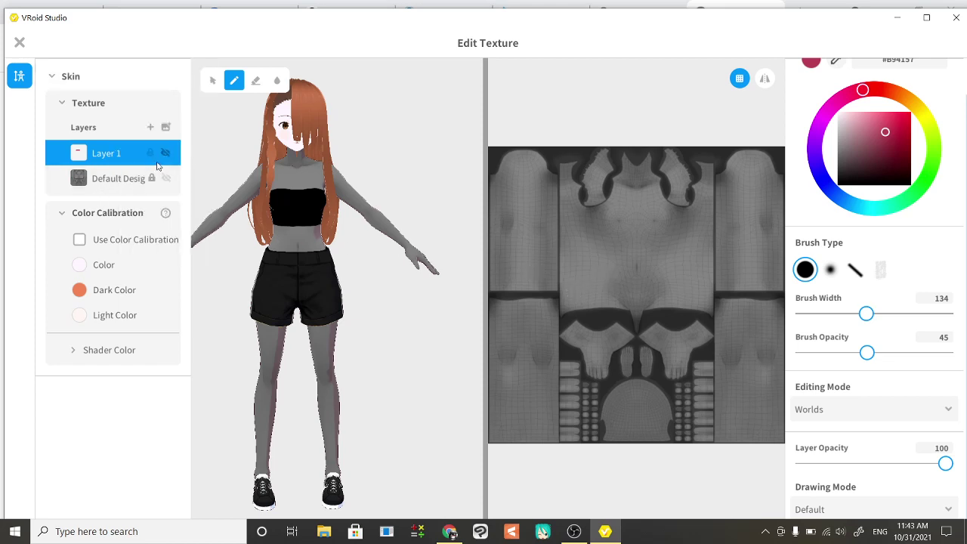
Paint a #B94157 stroke across the belly on Layer 1 and toggle the layer's visibility, leaving it hidden.
left_click_drag(587, 255, 652, 255)
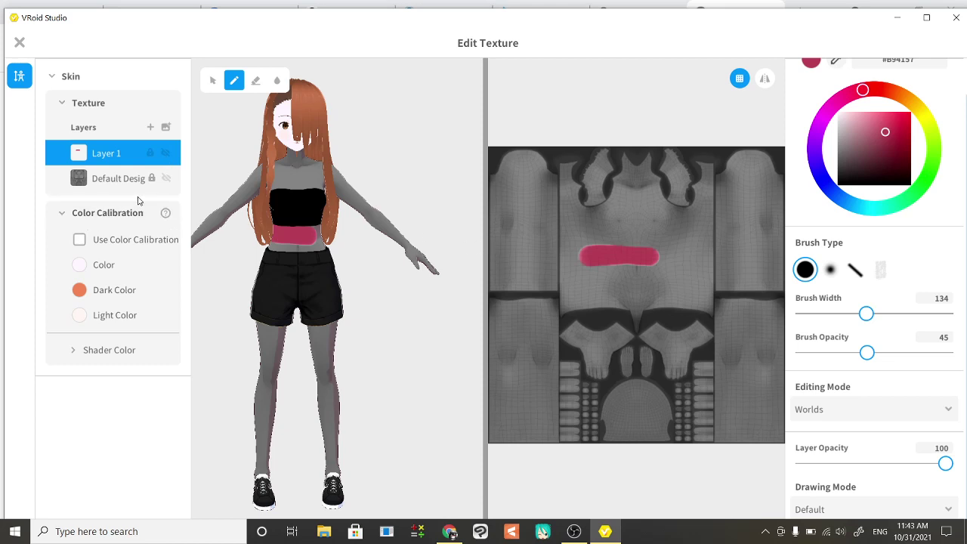
left_click(167, 154)
left_click(168, 154)
key("ctrl+z")
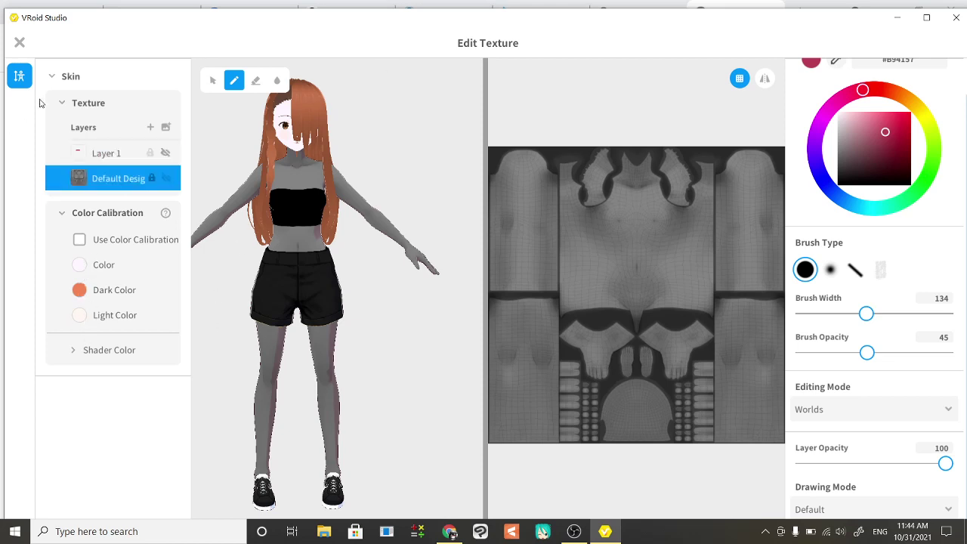
Try the Eraser tool on the belly of the default design layer and undo the erased spots.
left_click(215, 88)
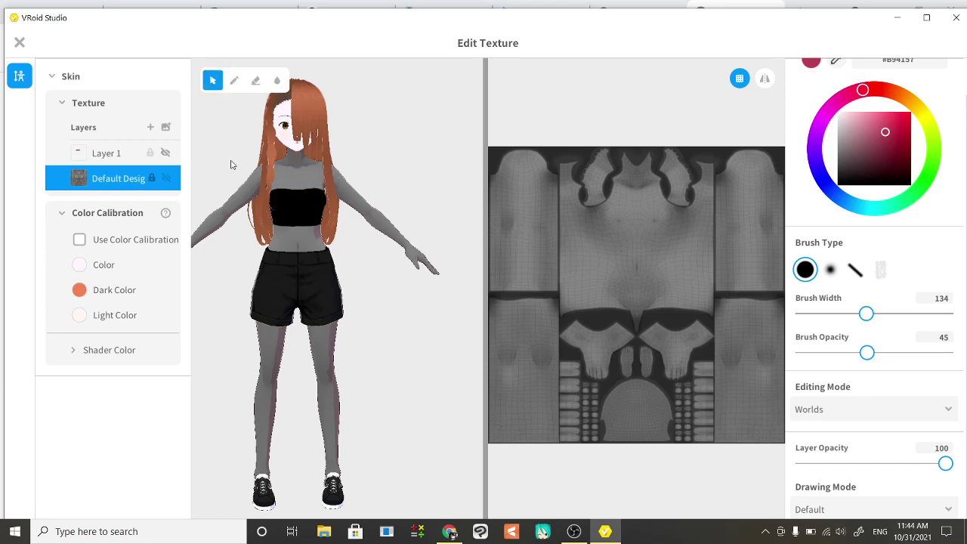
left_click(235, 81)
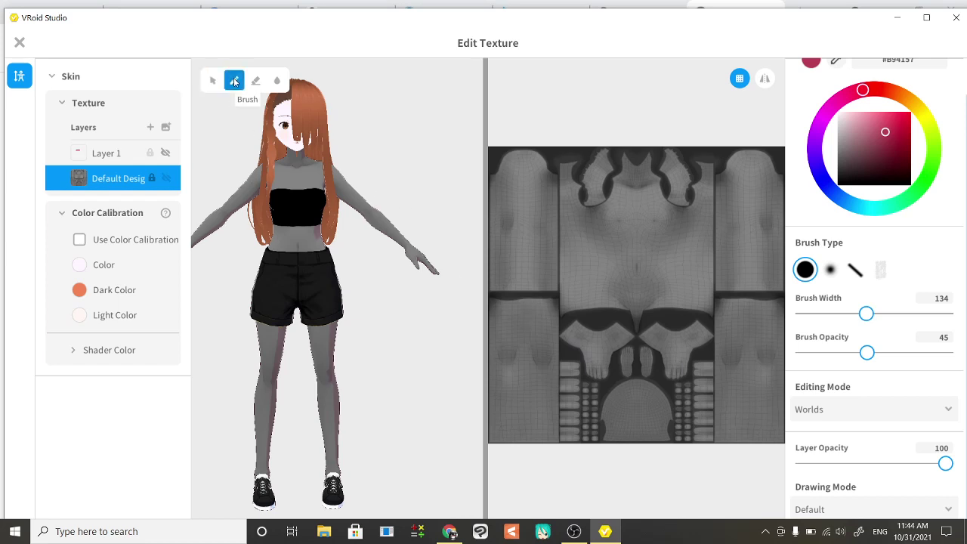
left_click(257, 81)
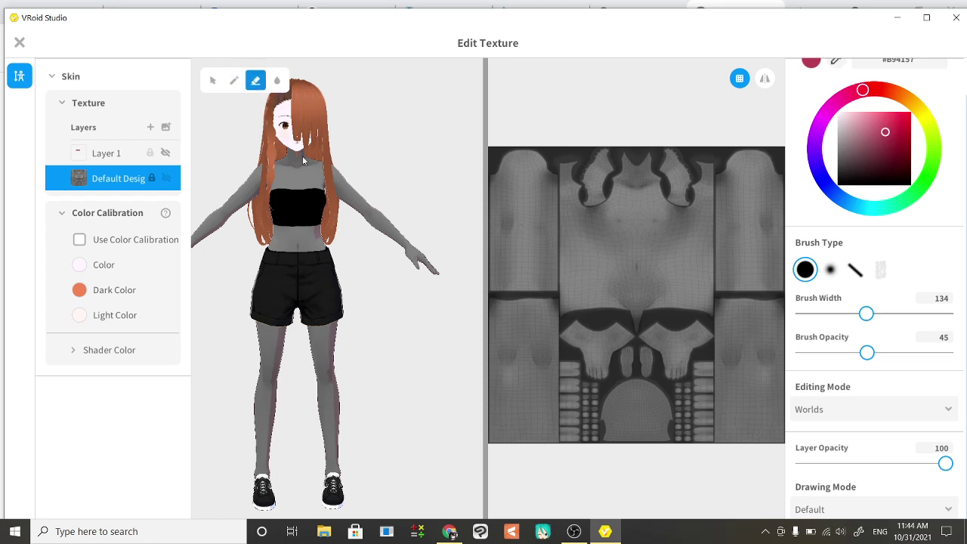
mouse_move(299, 244)
left_mouse_down()
mouse_move(272, 246)
mouse_move(334, 241)
mouse_move(296, 236)
left_mouse_up()
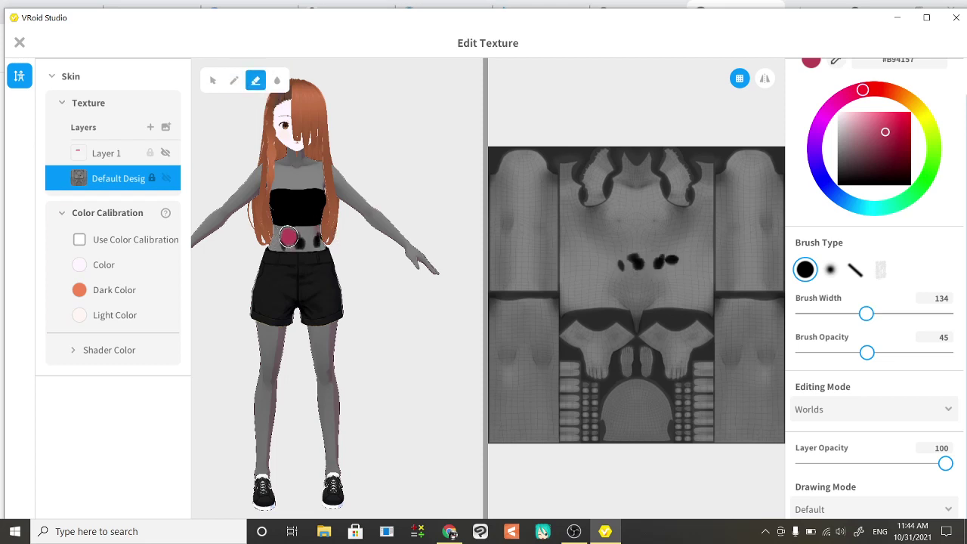
key("ctrl+z")
key("ctrl+z")
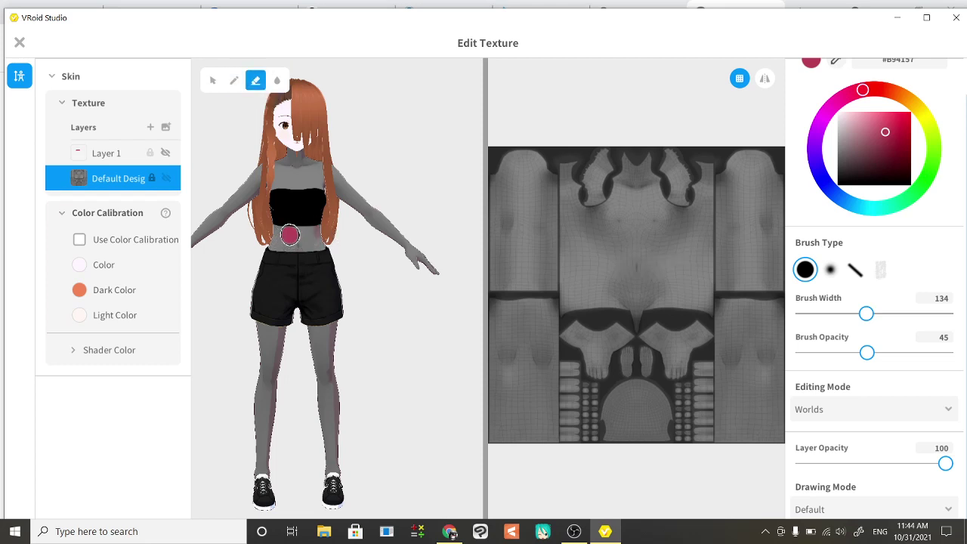
Switch to the Blur tool and expand the skin's Shader Color settings.
left_click(277, 81)
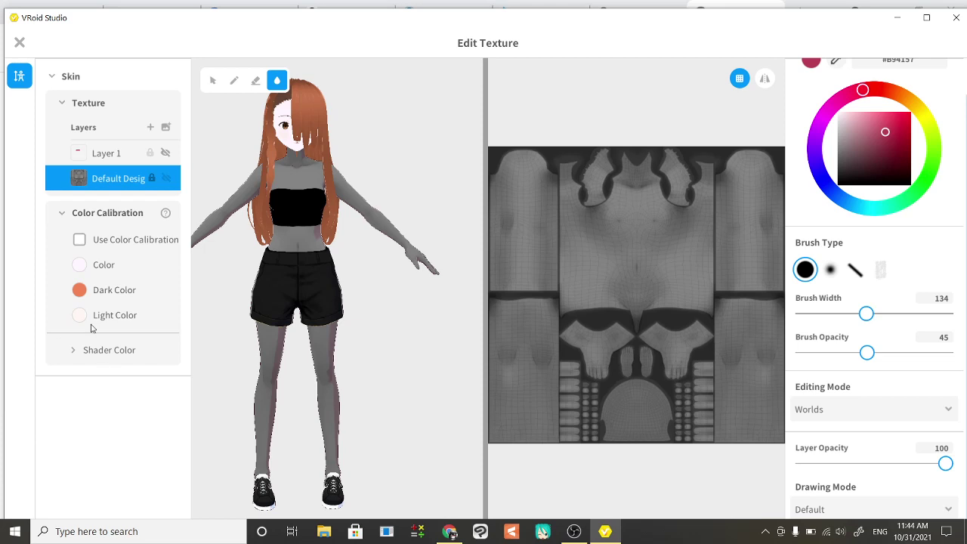
left_click(72, 351)
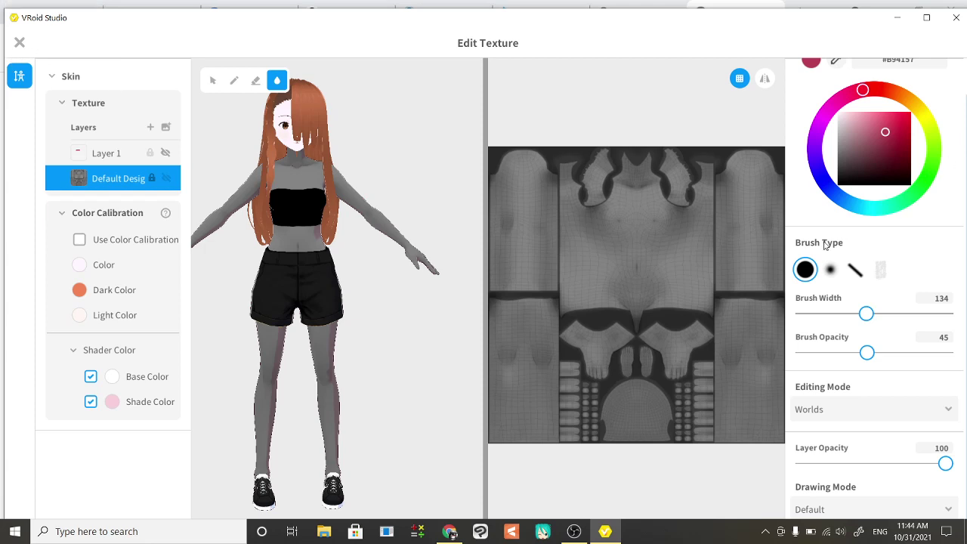
scroll(793, 222, "up", 1)
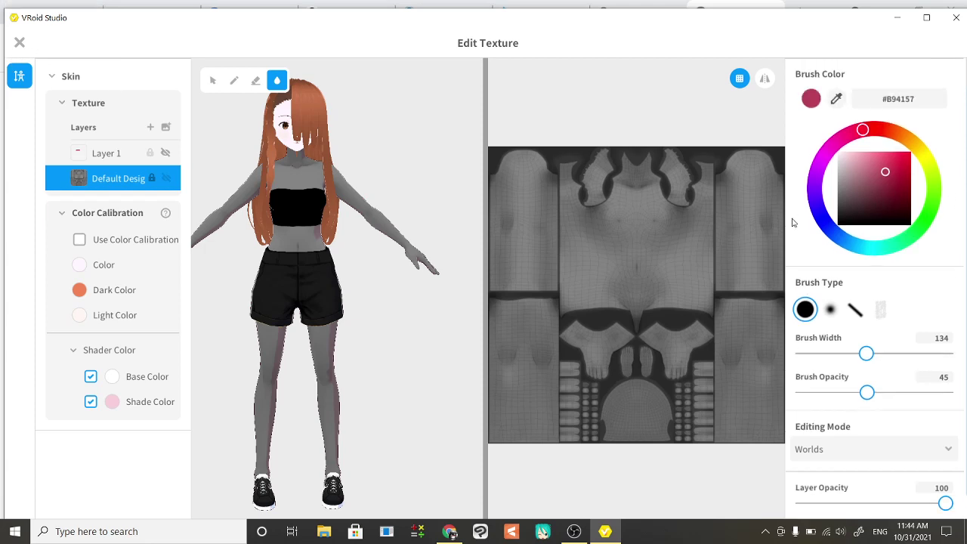
Turn on symmetrical painting and turn off alpha lock for the default design layer.
left_click(764, 79)
left_click(236, 230)
left_click(166, 179)
left_click(166, 178)
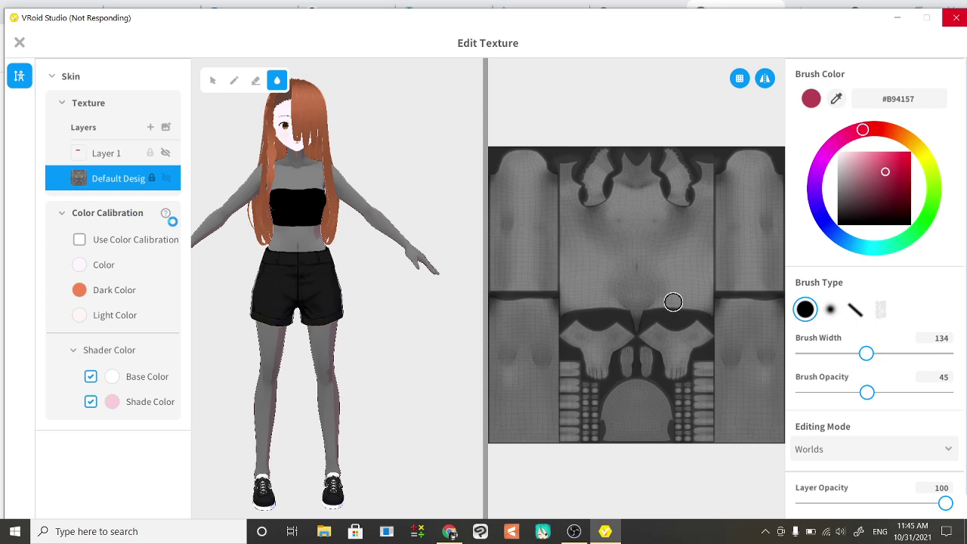
right_click(124, 182)
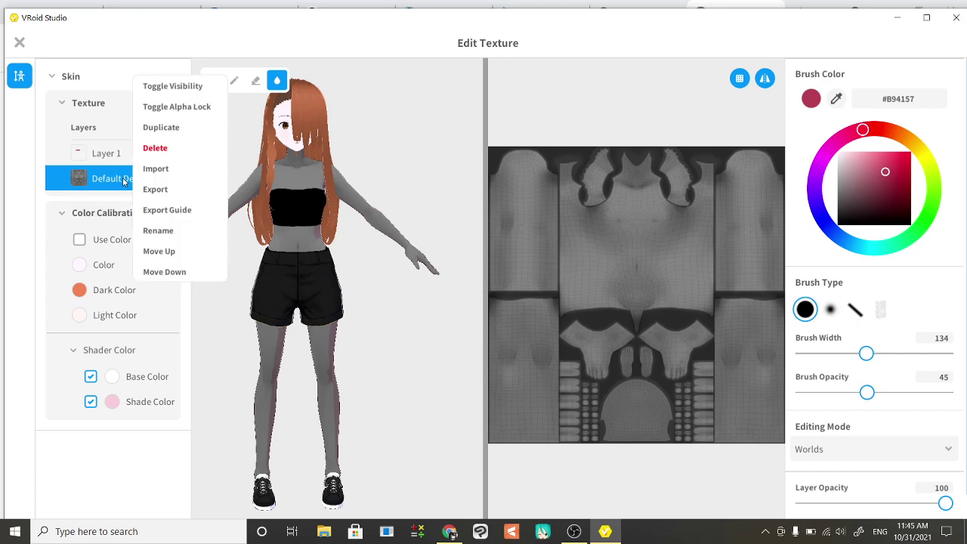
left_click(192, 114)
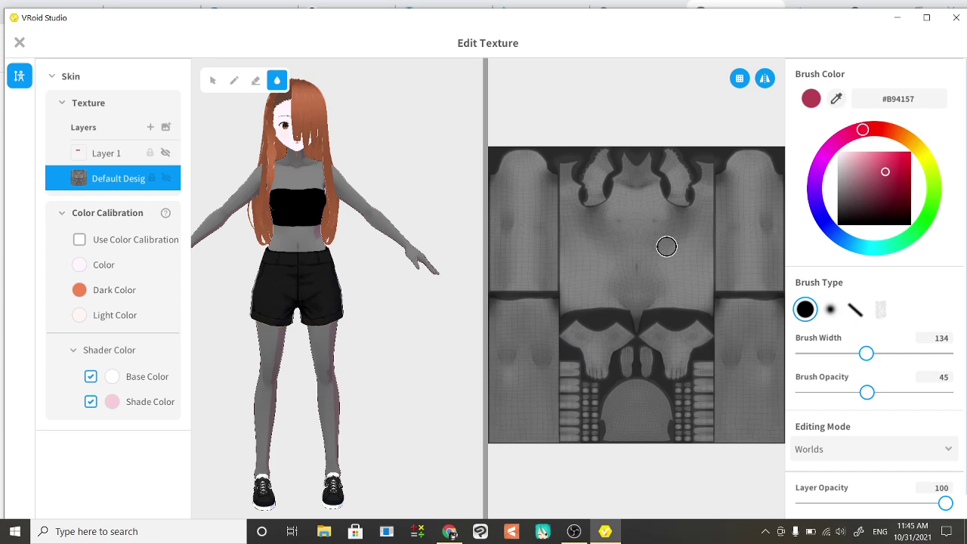
Paint mirrored #B94157 brush strokes over the lower torso and sides of the default design layer's flat texture.
left_click(234, 81)
left_click_drag(659, 249, 669, 305)
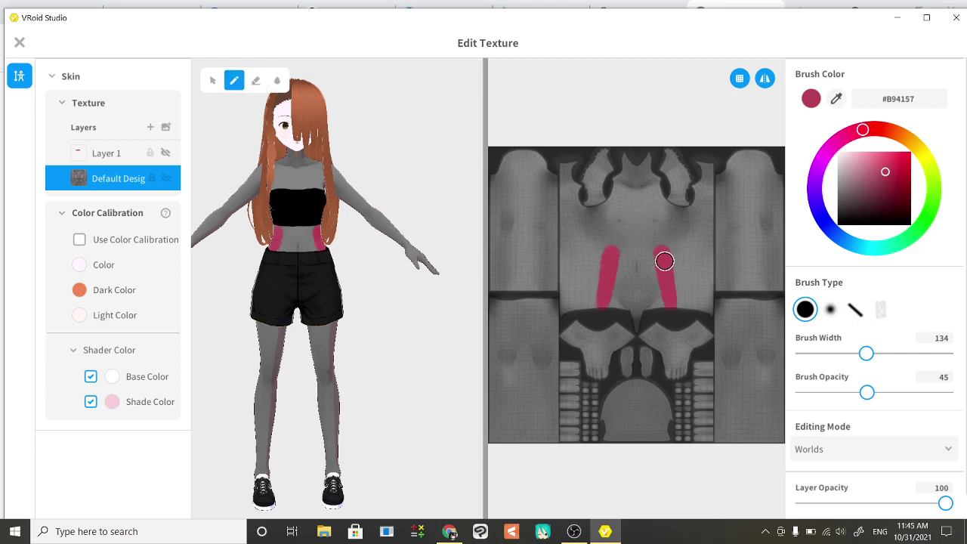
mouse_move(668, 252)
left_mouse_down()
mouse_move(706, 277)
mouse_move(705, 301)
mouse_move(683, 284)
left_mouse_up()
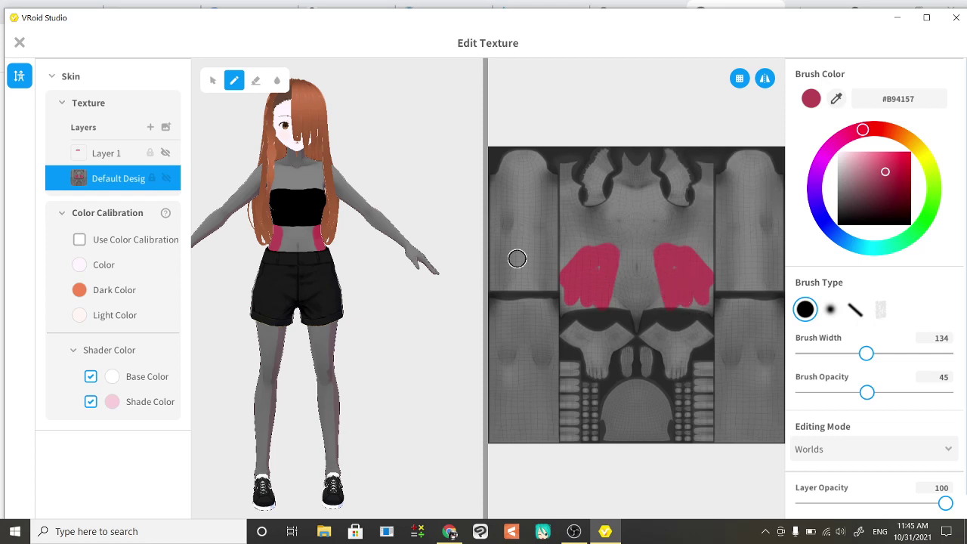
mouse_move(706, 321)
left_mouse_down()
mouse_move(673, 302)
mouse_move(711, 307)
mouse_move(710, 262)
mouse_move(714, 269)
mouse_move(685, 225)
mouse_move(697, 261)
mouse_move(692, 296)
mouse_move(678, 264)
mouse_move(678, 272)
mouse_move(705, 203)
mouse_move(705, 171)
mouse_move(684, 282)
mouse_move(627, 282)
mouse_move(645, 307)
mouse_move(641, 318)
mouse_move(651, 275)
mouse_move(657, 304)
left_mouse_up()
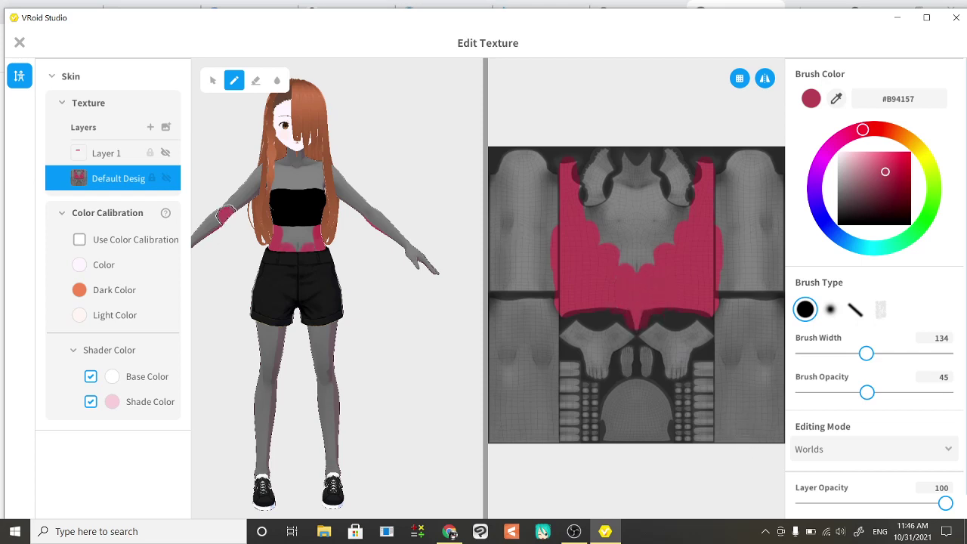
Turn off symmetrical painting and toggle the texture's mesh guide off and on, leaving it shown.
left_click(765, 83)
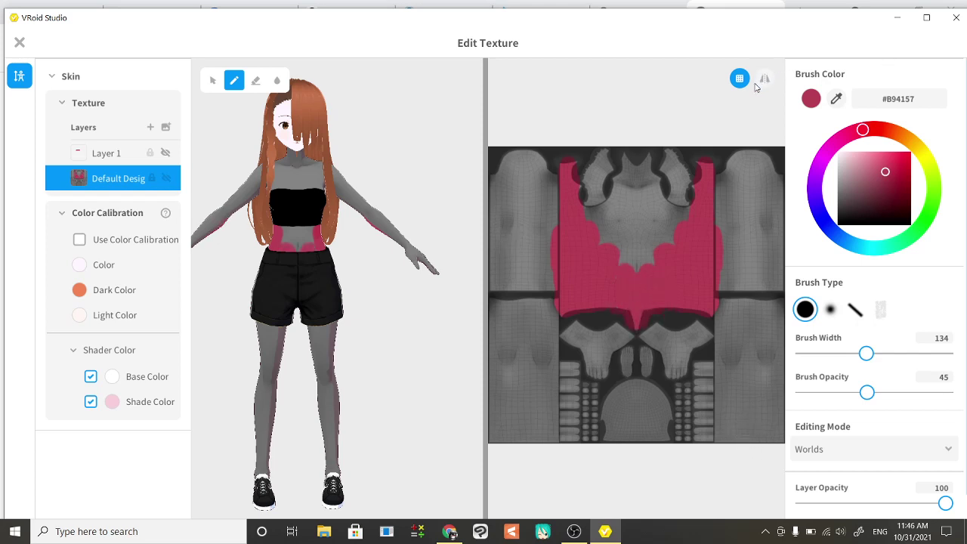
left_click(740, 80)
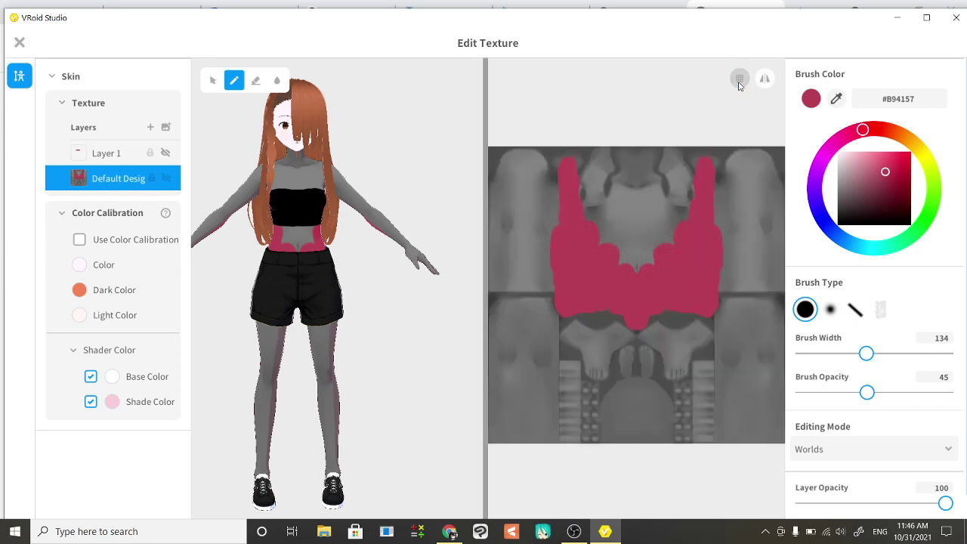
left_click(740, 80)
left_click(740, 80)
left_click(739, 80)
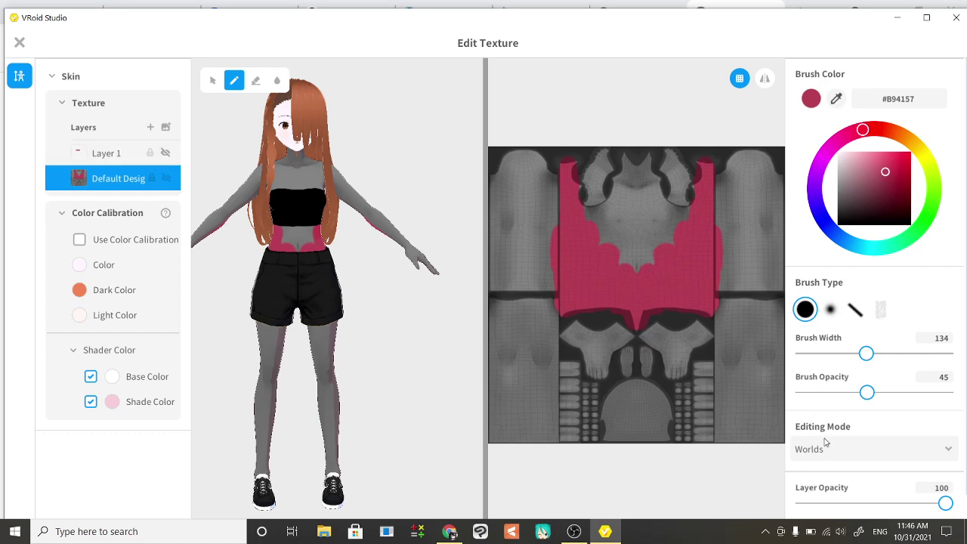
Close the texture editor without saving the Whole Body item.
left_click(21, 44)
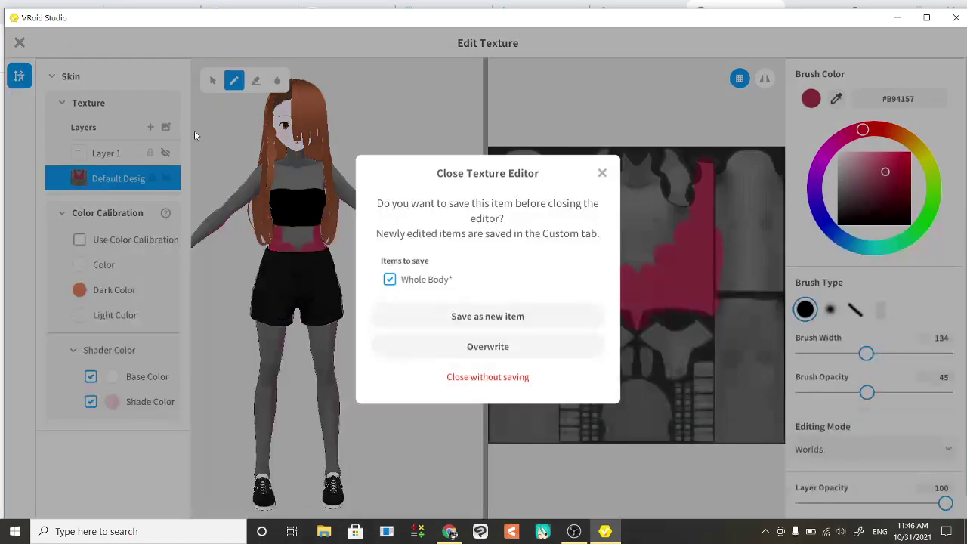
left_click(495, 379)
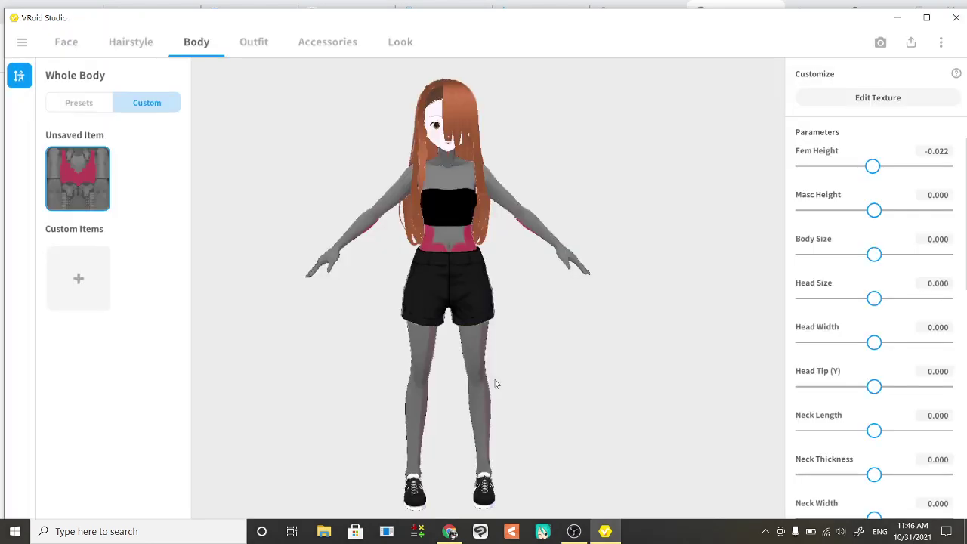
Dress the character in the black T-shirt preset from the outfit tops and set its Sleeve (Longer) value to 99.667.
left_click(255, 45)
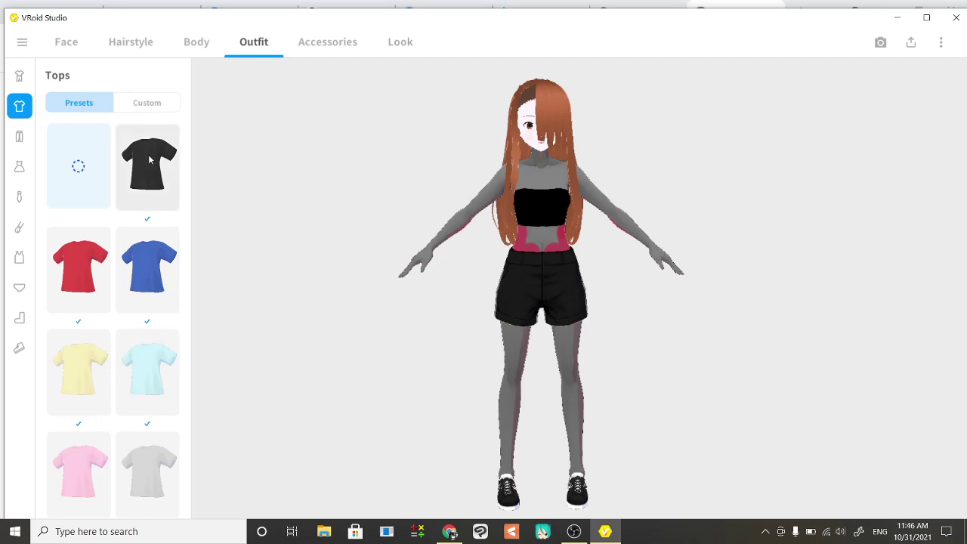
scroll(155, 279, "down", 2)
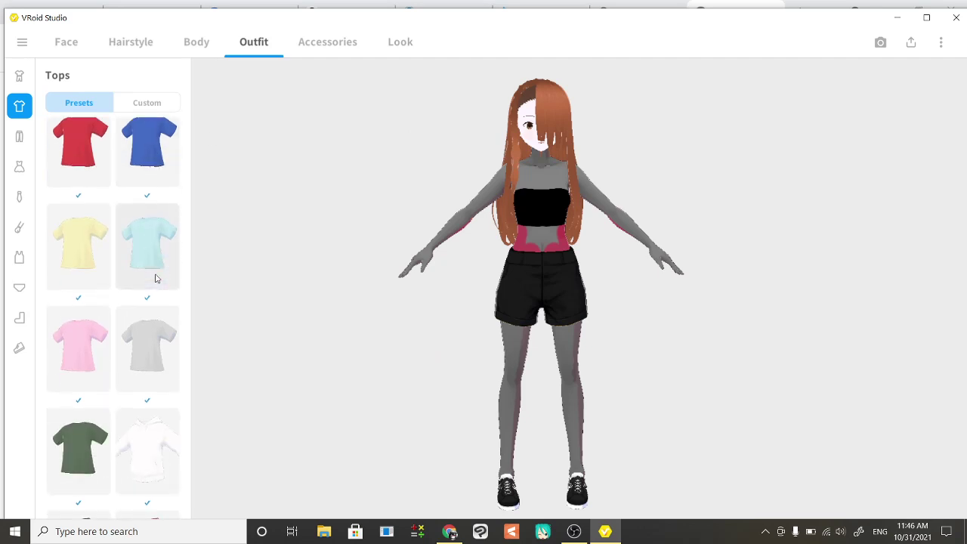
scroll(155, 279, "up", 2)
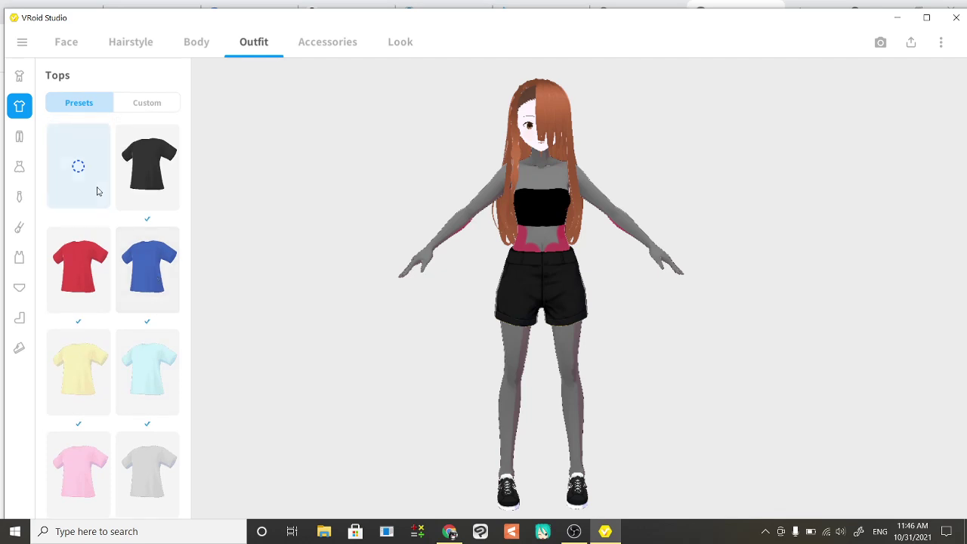
left_click(137, 172)
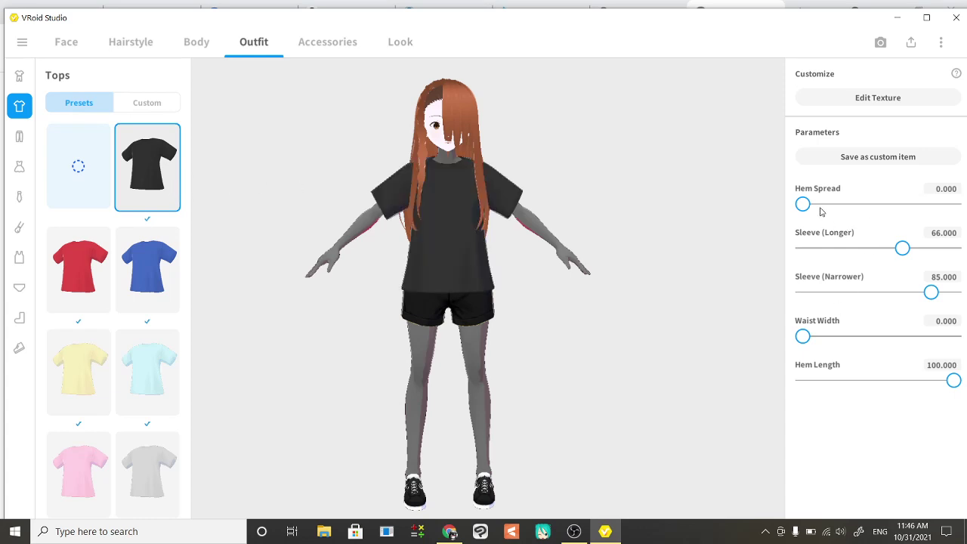
mouse_move(802, 205)
left_mouse_down()
mouse_move(864, 214)
mouse_move(954, 206)
mouse_move(801, 215)
left_mouse_up()
left_click_drag(898, 252, 953, 271)
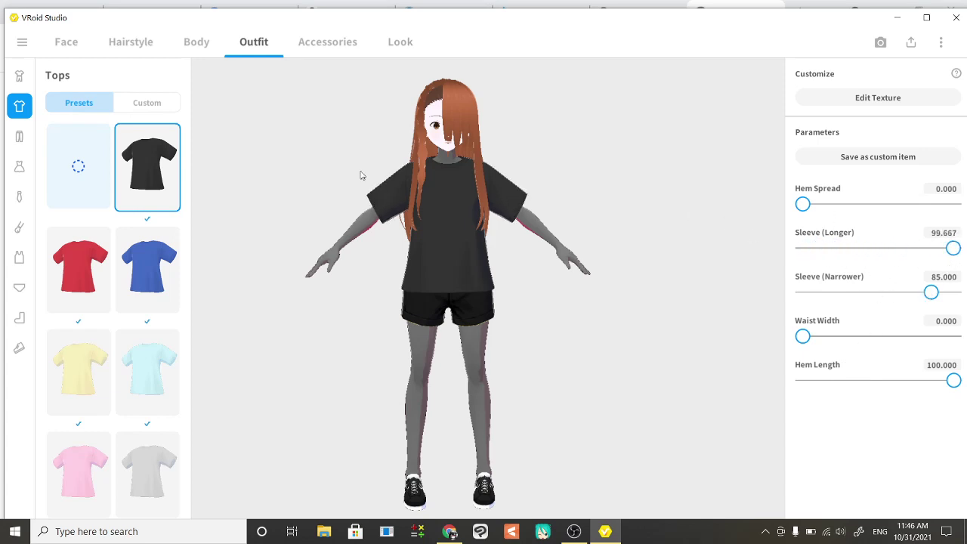
Remove the black T-shirt and put on the navy floral short-sleeved shirt preset.
left_click(91, 187)
scroll(143, 349, "down", 5)
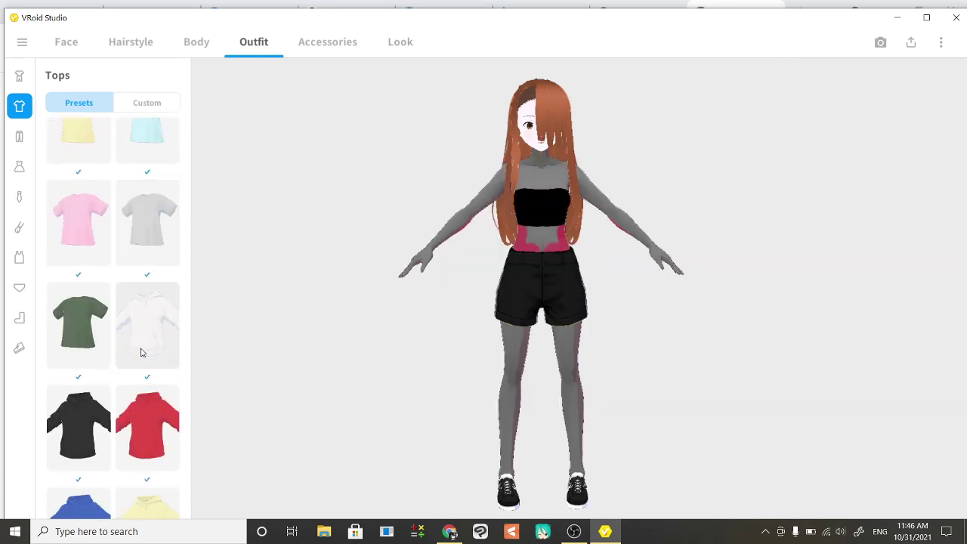
scroll(141, 351, "down", 2)
scroll(140, 308, "down", 1)
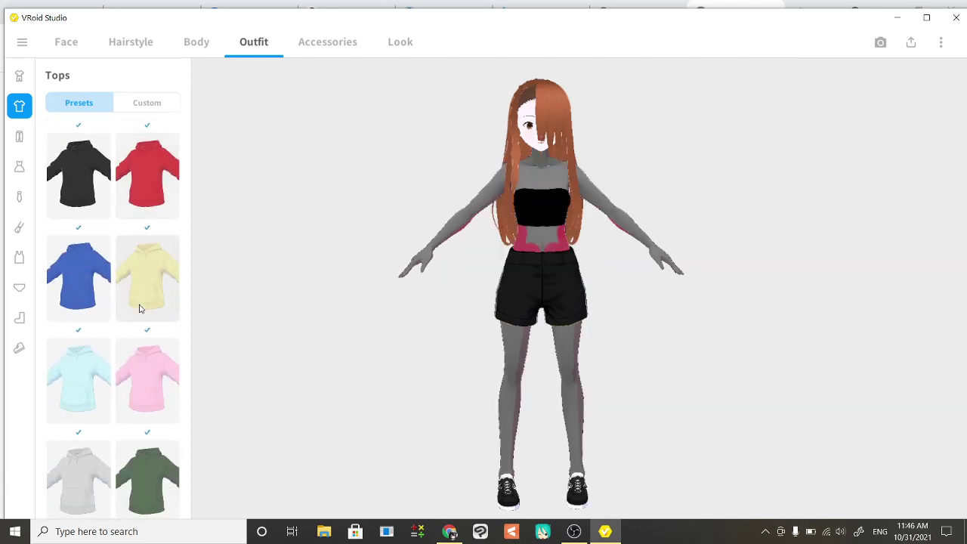
scroll(139, 308, "down", 2)
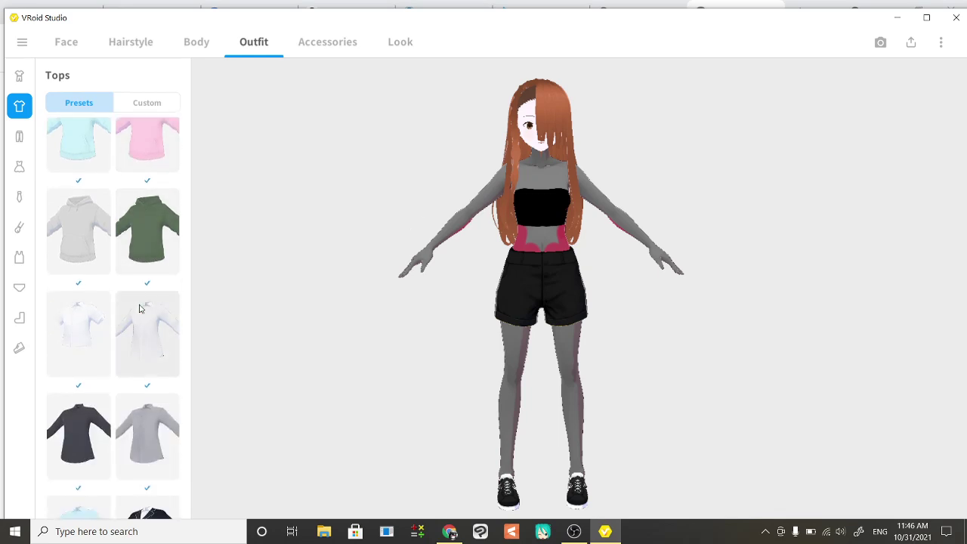
scroll(140, 308, "down", 2)
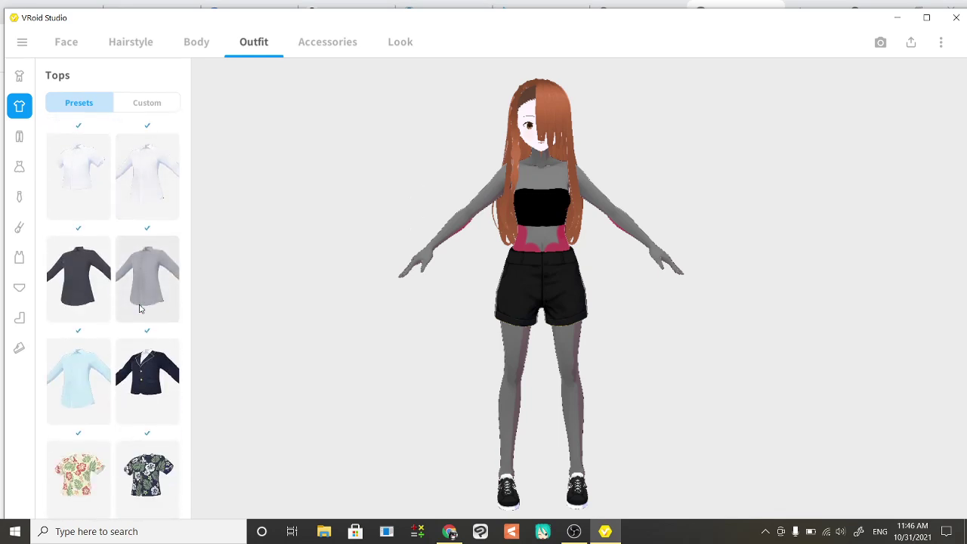
scroll(139, 309, "down", 2)
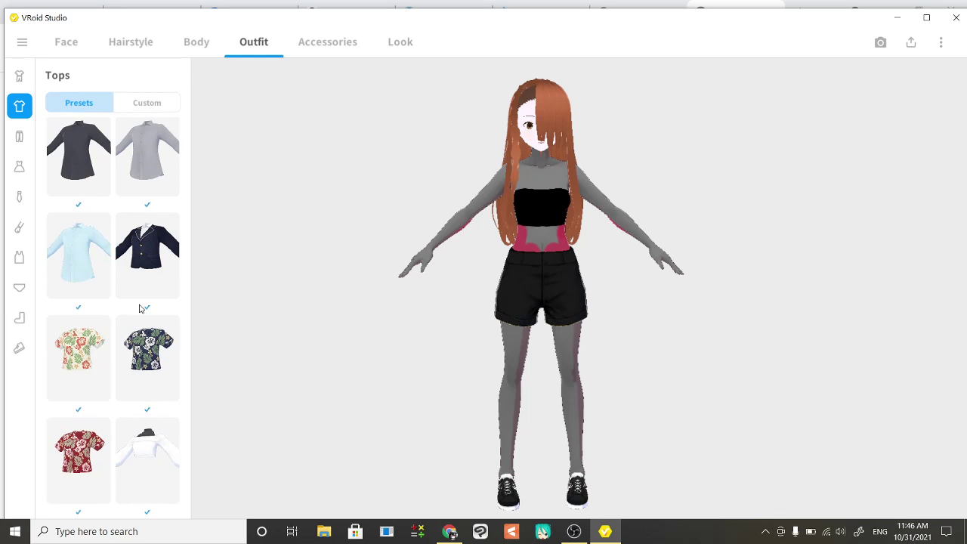
left_click(144, 366)
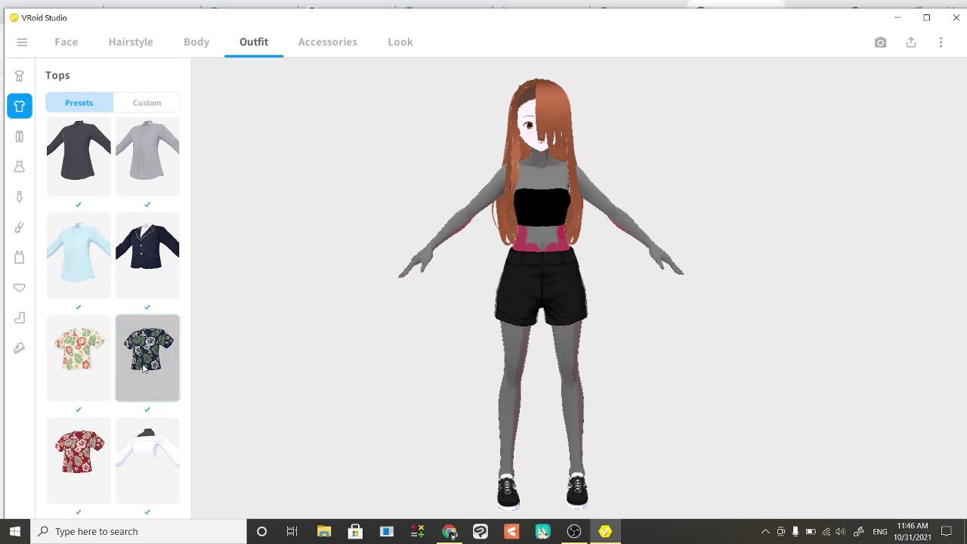
left_click(144, 368)
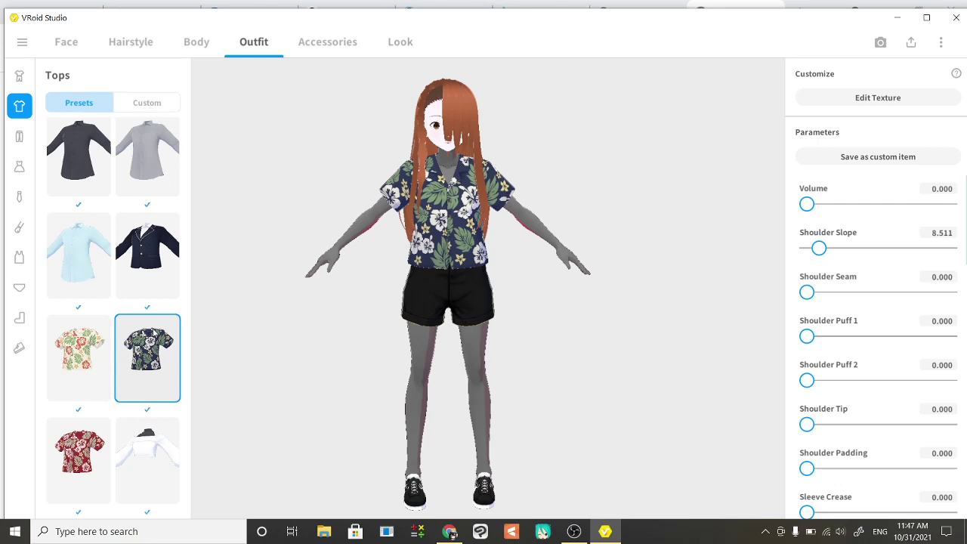
Replace the floral shirt with the white long-sleeved button-up shirt preset.
scroll(149, 332, "down", 5)
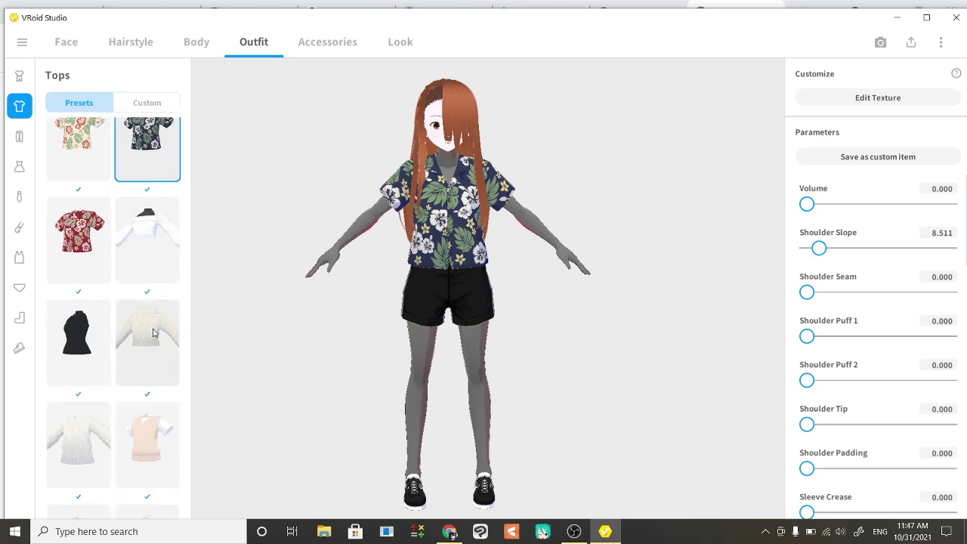
scroll(154, 331, "up", 10)
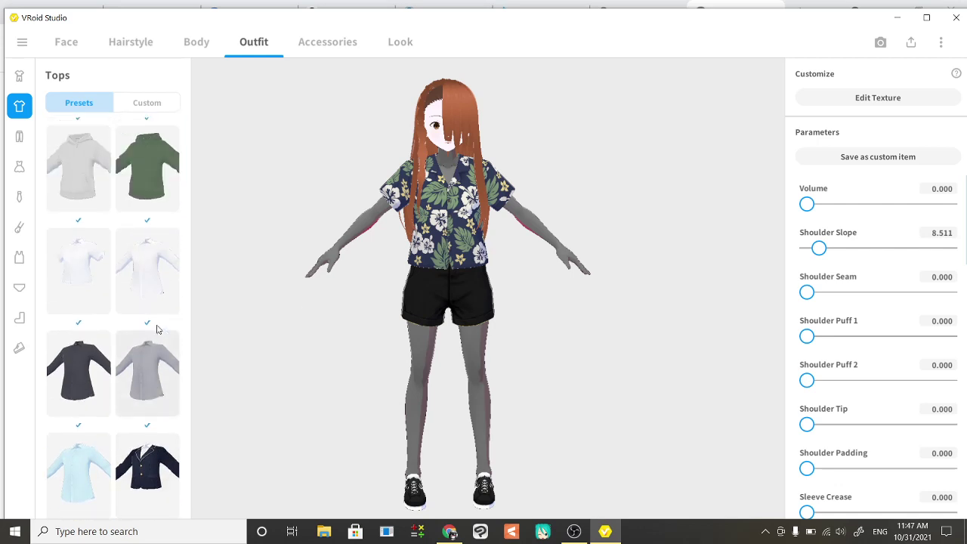
left_click(164, 279)
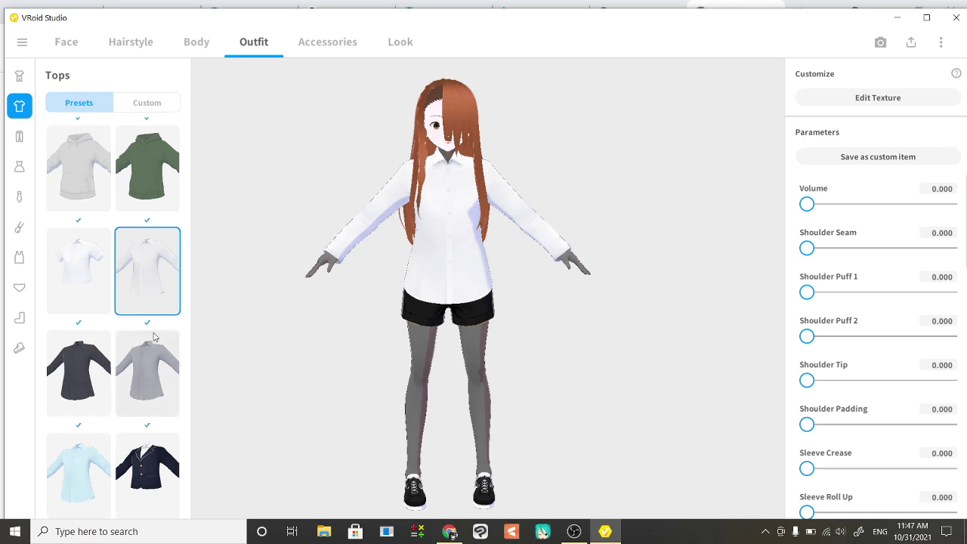
Try on the long black gold-buttoned uniform jacket, followed by the white sailor top with a navy collar and tie.
scroll(154, 337, "down", 10)
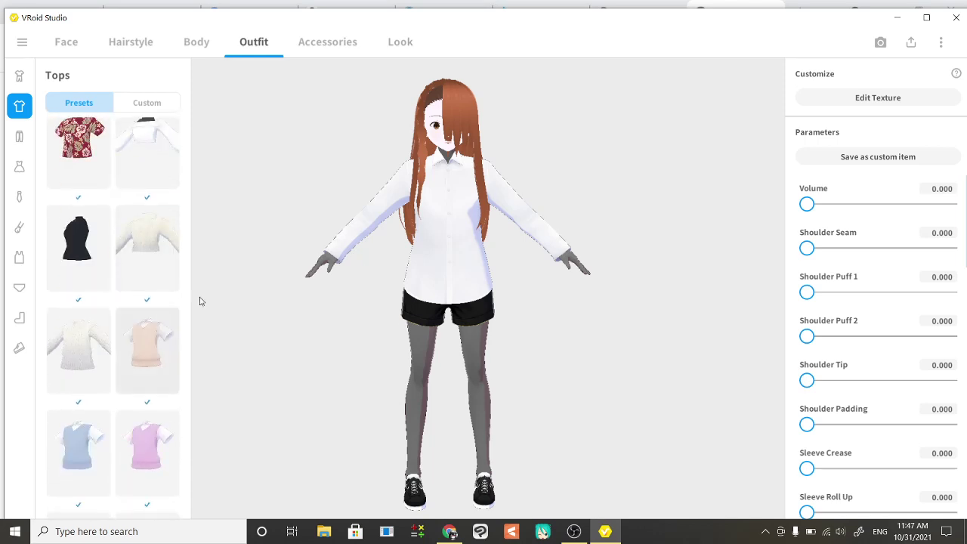
scroll(117, 382, "down", 3)
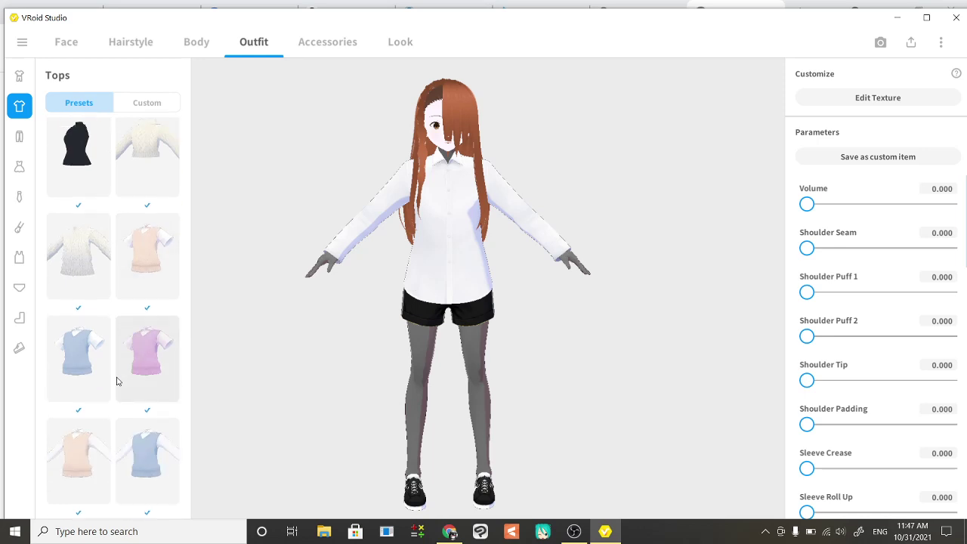
scroll(118, 382, "down", 4)
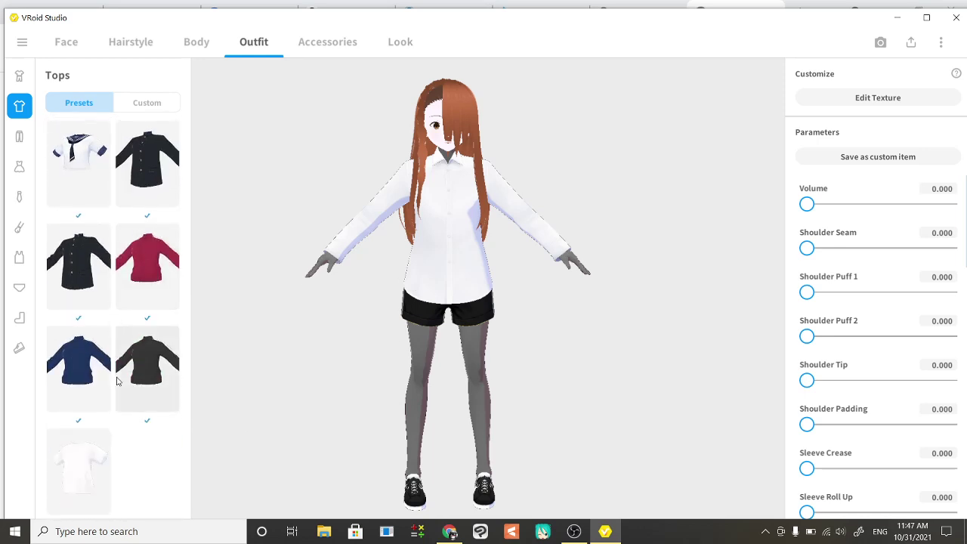
scroll(117, 381, "up", 2)
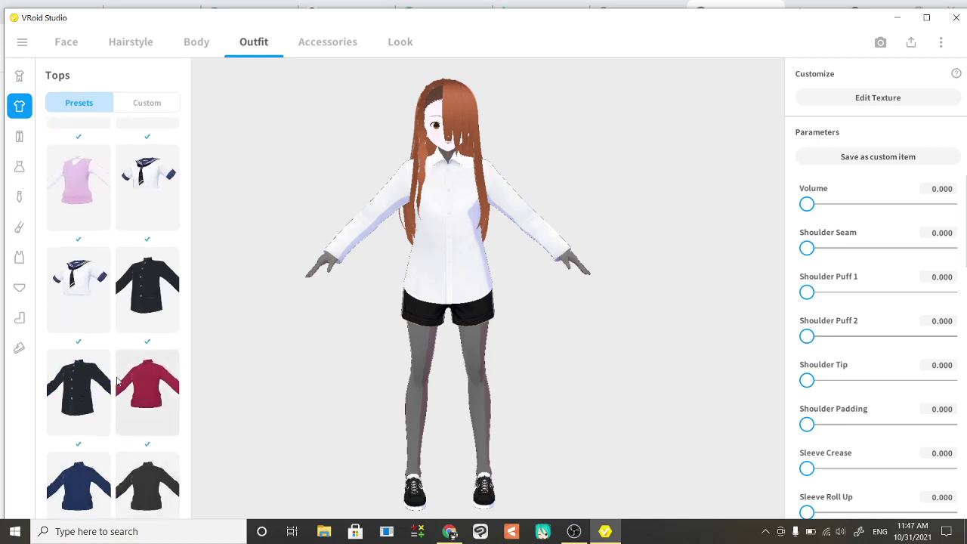
scroll(186, 336, "down", 1)
left_click(160, 277)
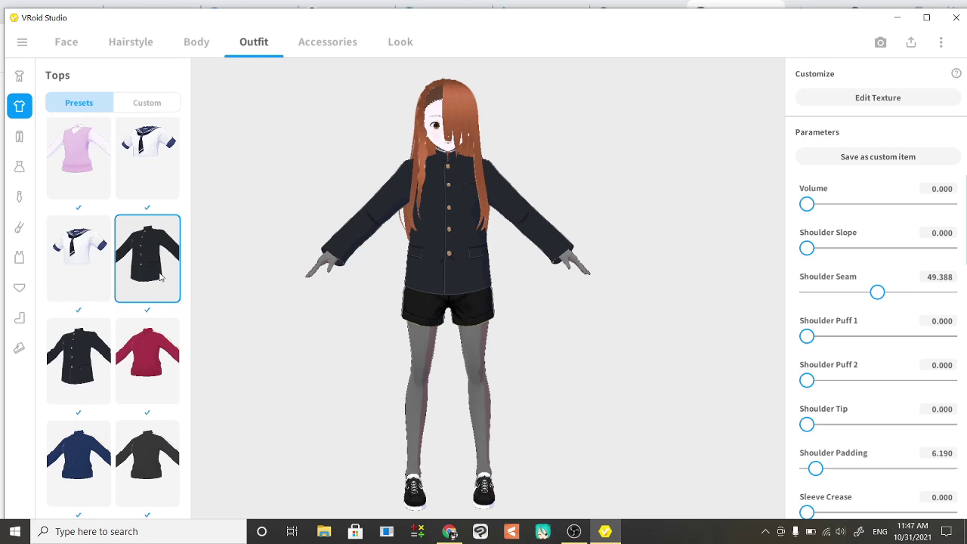
left_click(148, 172)
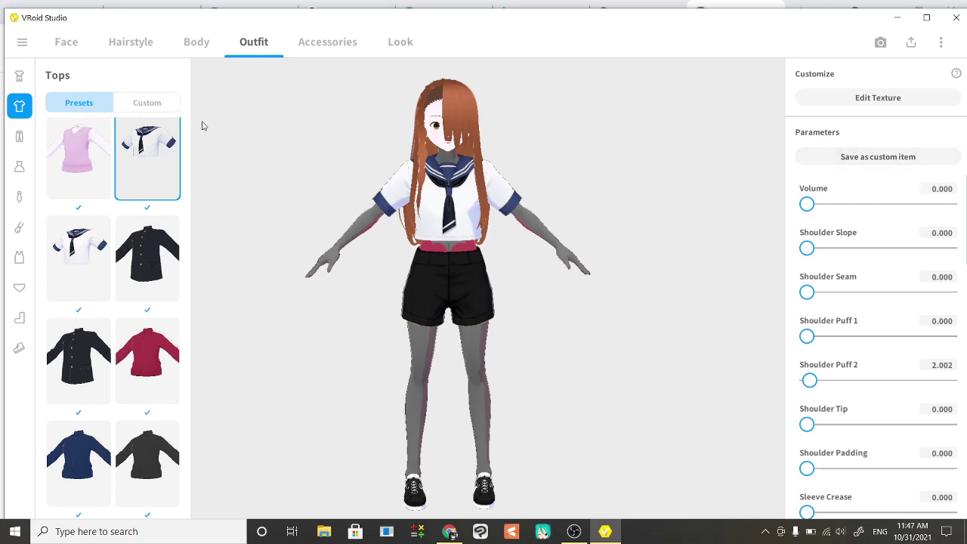
Put on the custom pink sweater top with the blue bow and delete it from the saved custom items.
left_click(162, 103)
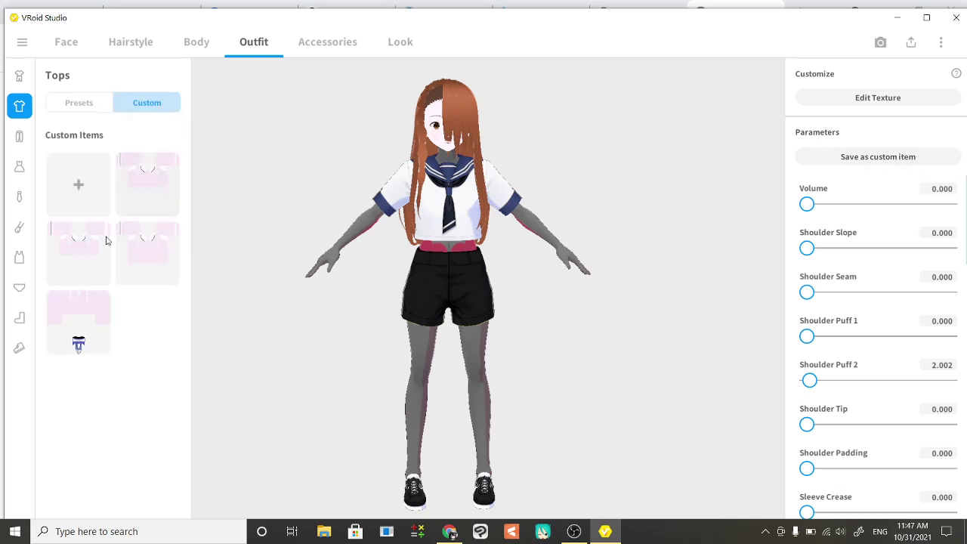
left_click(79, 342)
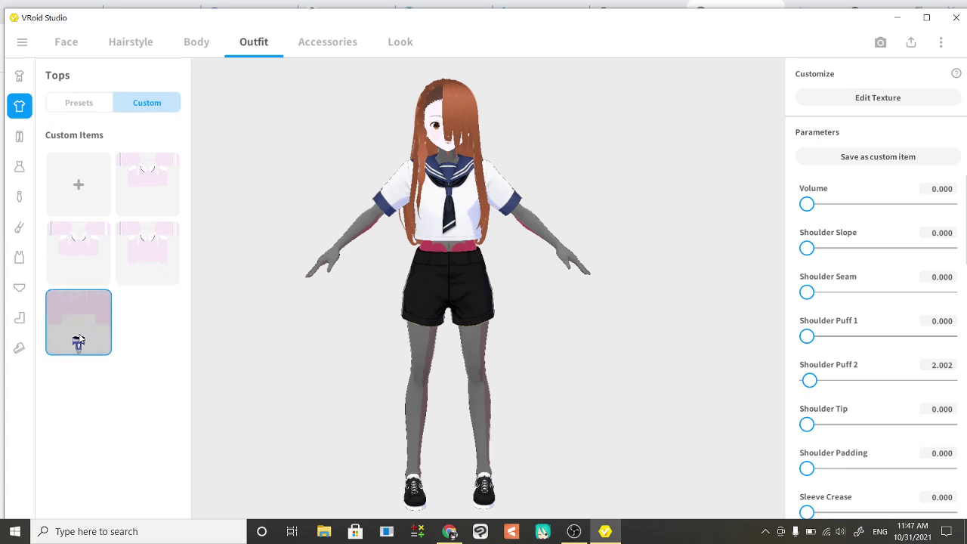
right_click(79, 342)
left_click(129, 371)
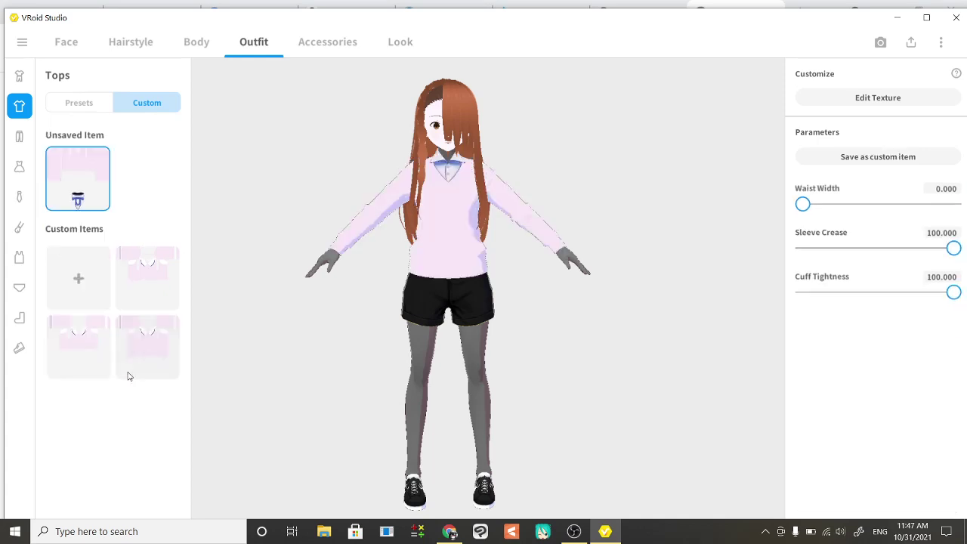
Delete the two pink custom tops in the second row, keeping only the first saved custom top.
right_click(82, 344)
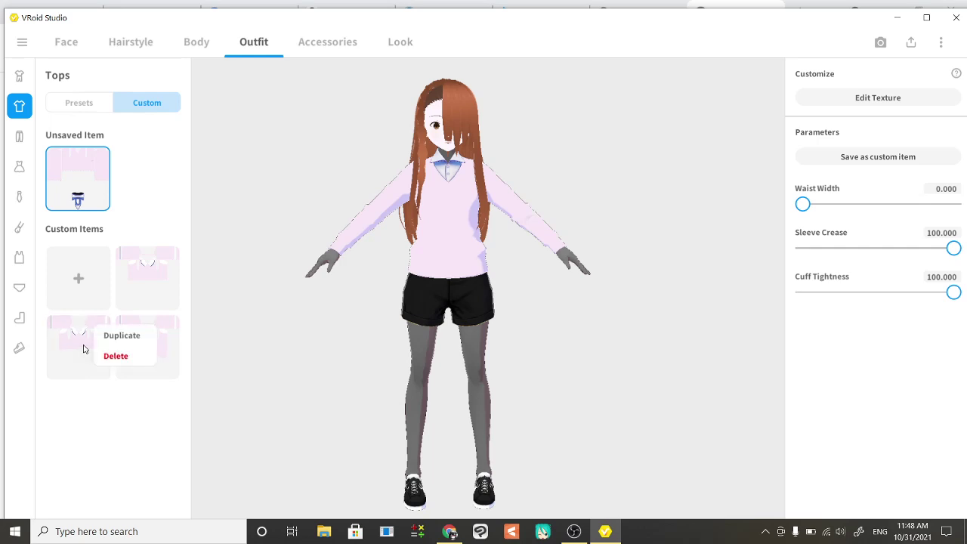
left_click(83, 354)
right_click(82, 353)
left_click(83, 352)
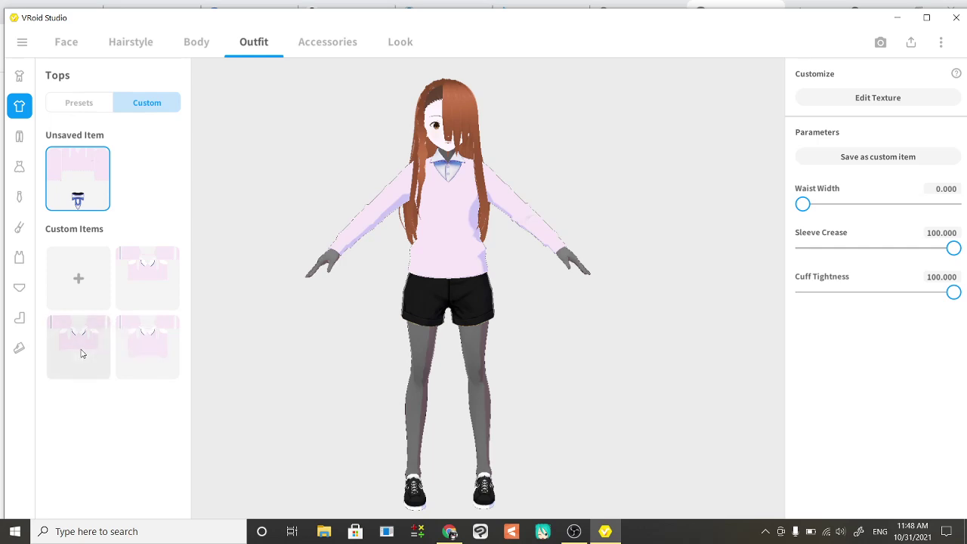
right_click(83, 352)
left_click(105, 368)
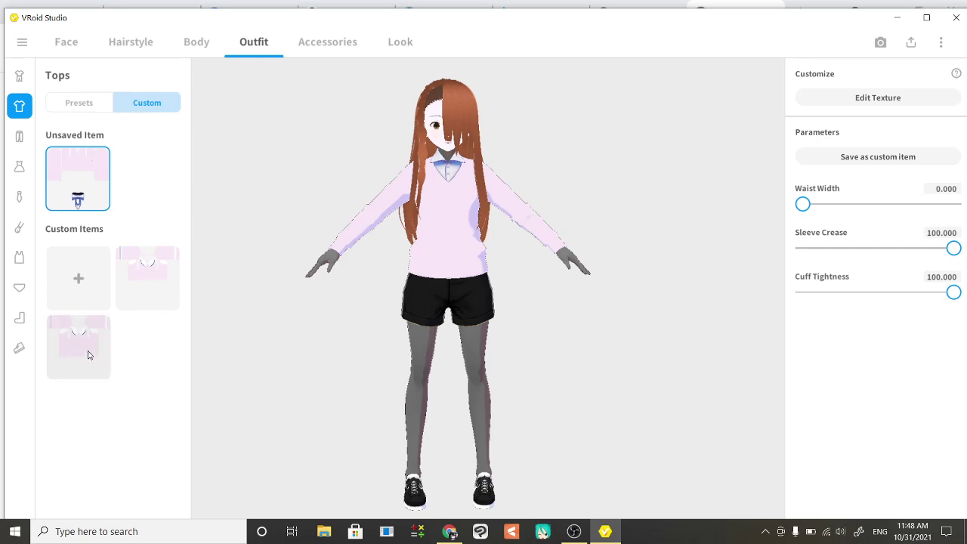
right_click(89, 353)
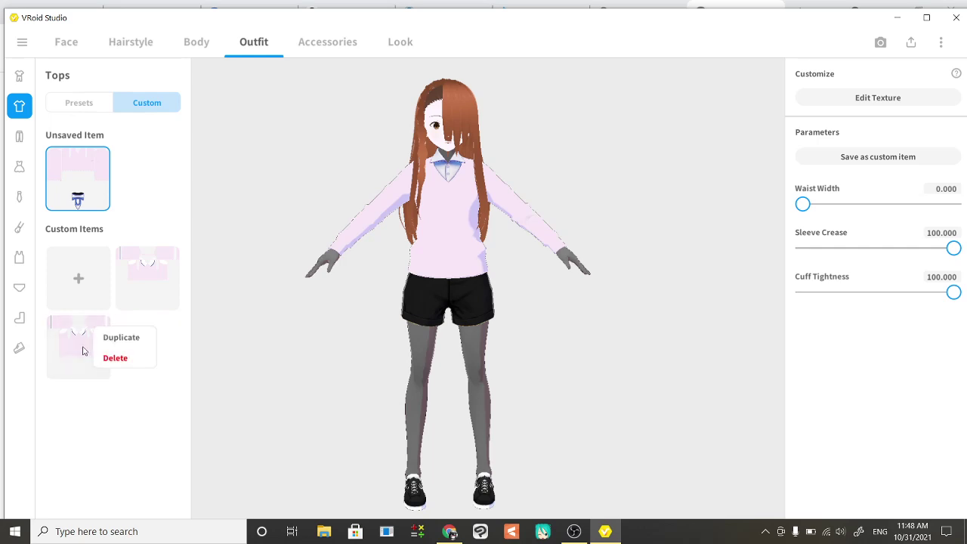
left_click(127, 358)
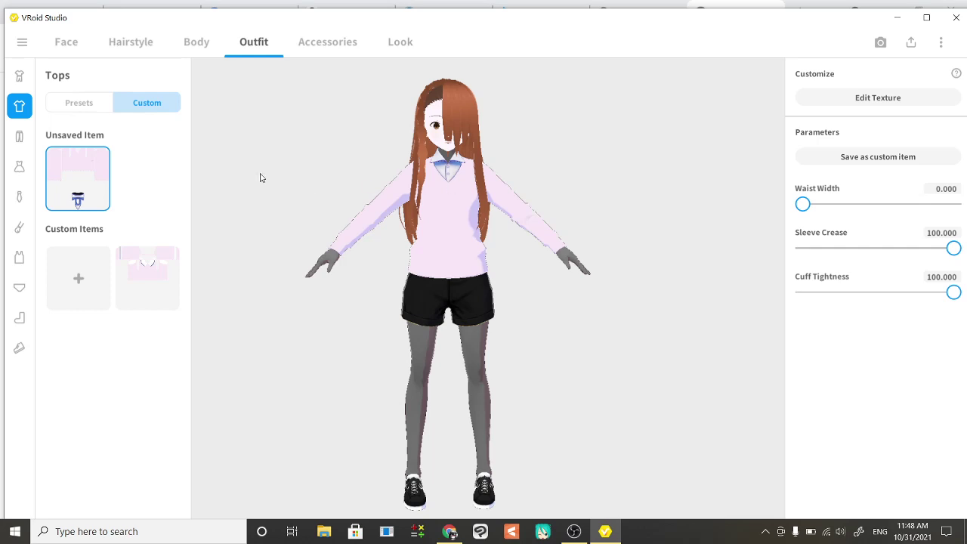
Try on the lilac long-sleeved sweater vest preset and replace it with the long black gold-buttoned uniform jacket.
left_click(67, 110)
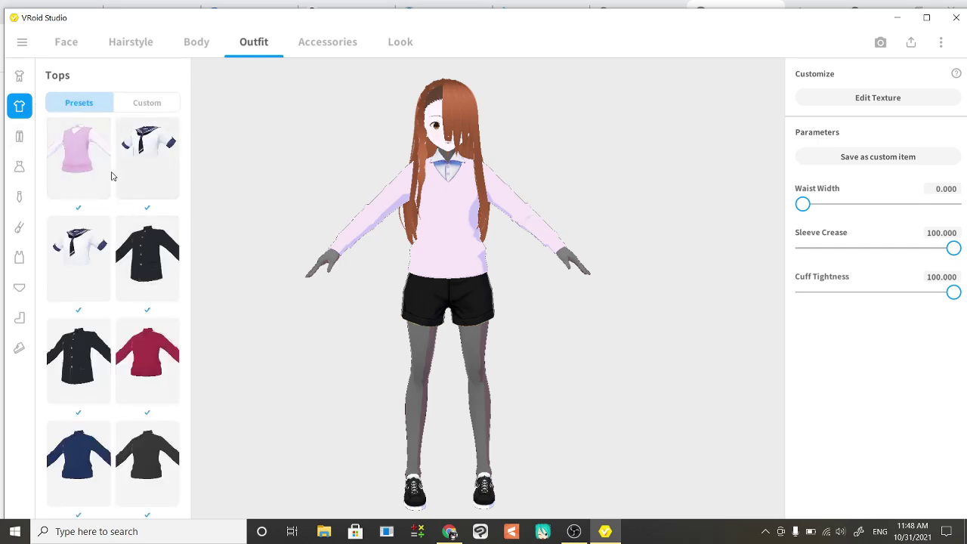
left_click(86, 168)
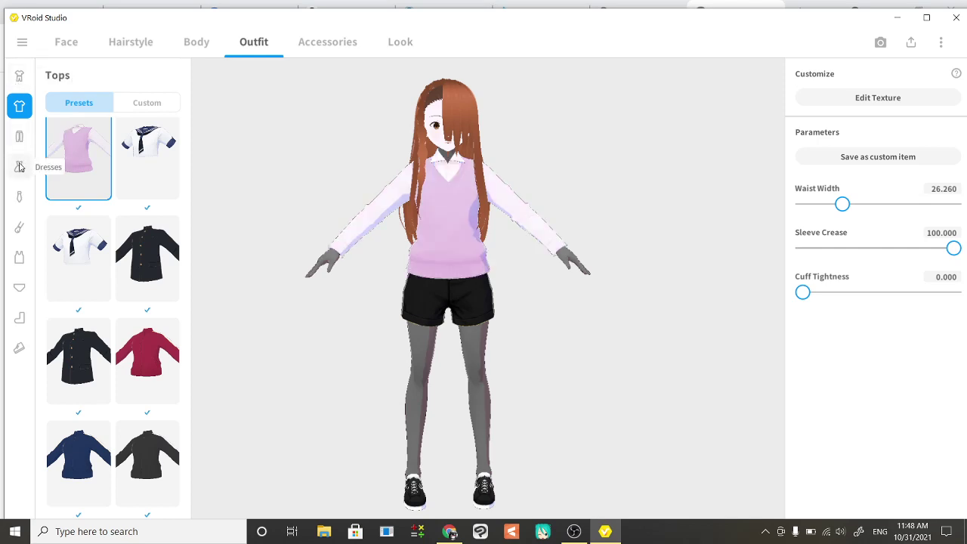
left_click(139, 270)
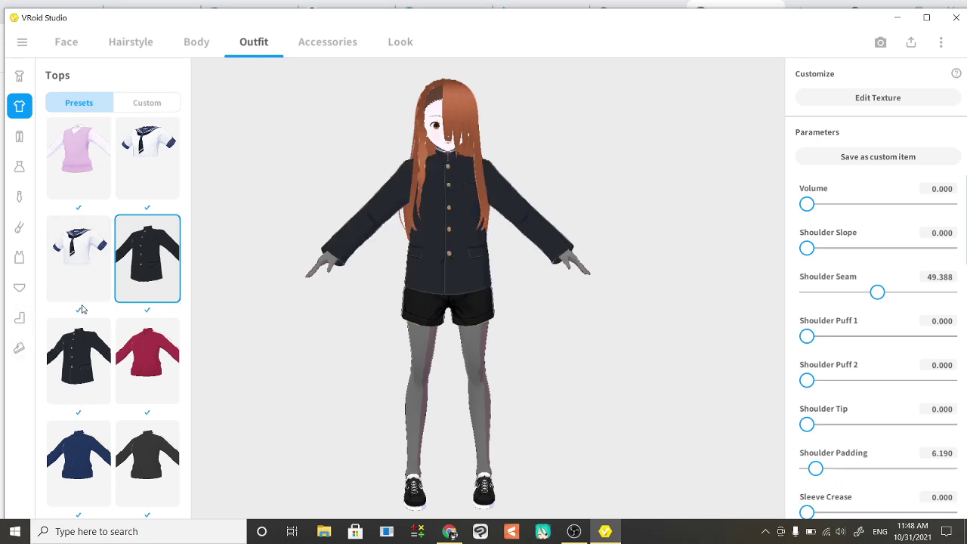
Replace the black uniform jacket with the blue short-sleeved T-shirt preset.
scroll(83, 309, "up", 5)
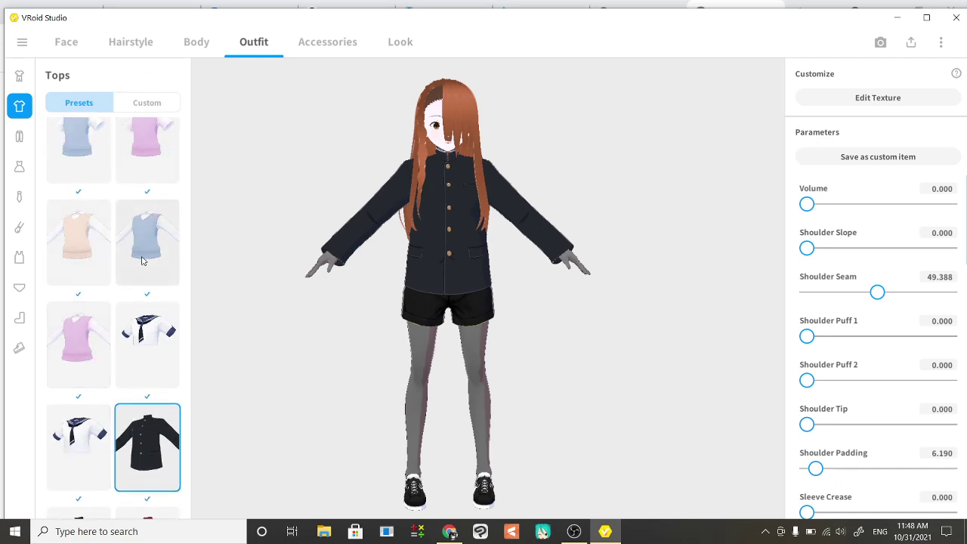
scroll(142, 260, "up", 5)
scroll(142, 260, "up", 12)
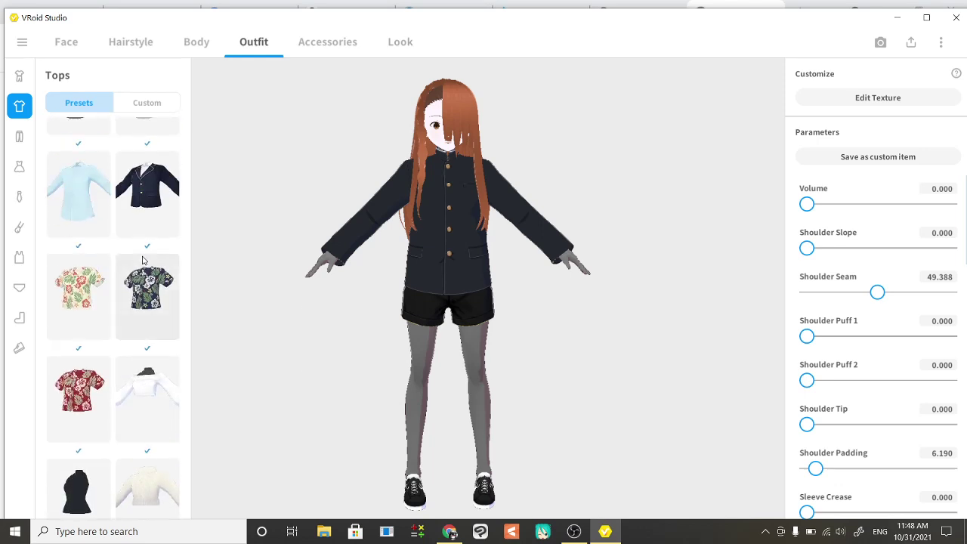
scroll(142, 261, "up", 8)
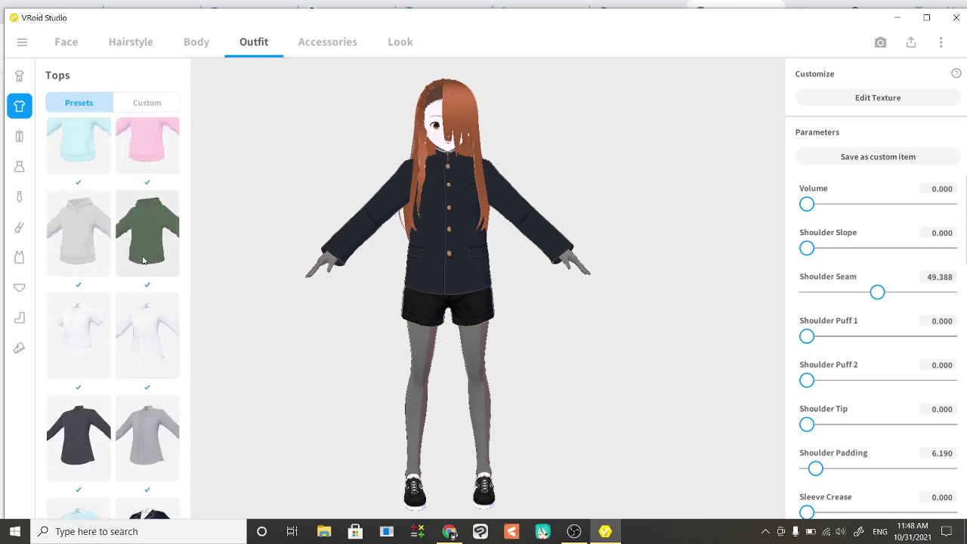
scroll(142, 261, "up", 3)
scroll(142, 260, "down", 10)
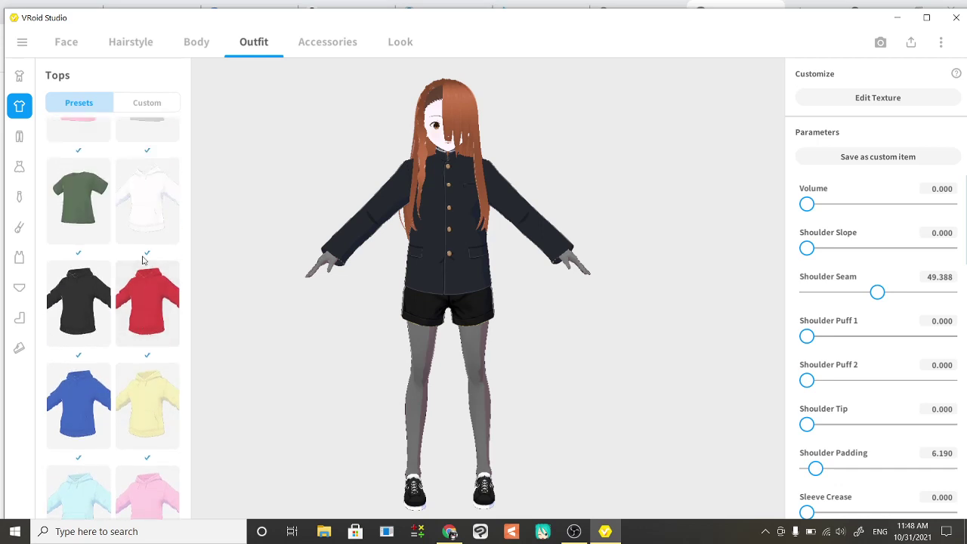
scroll(142, 260, "up", 1)
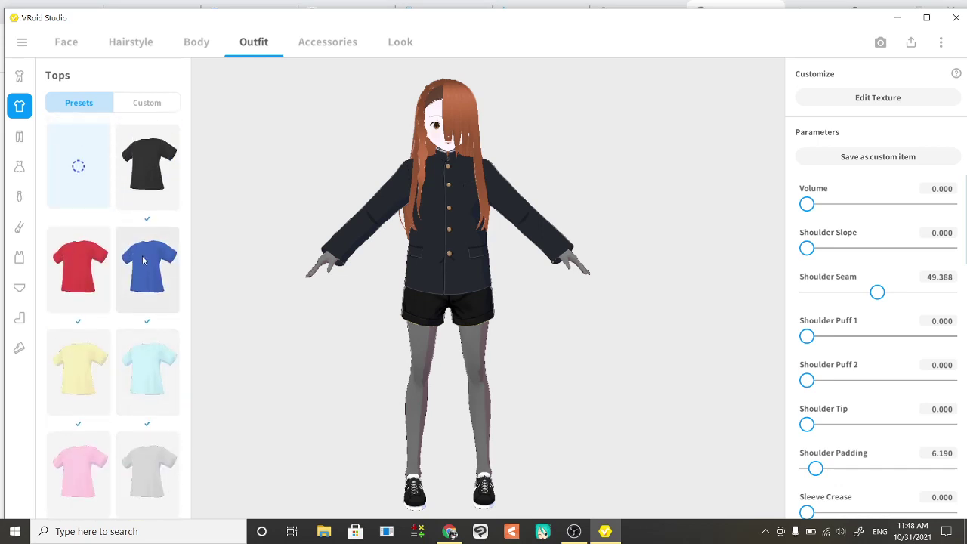
left_click(139, 281)
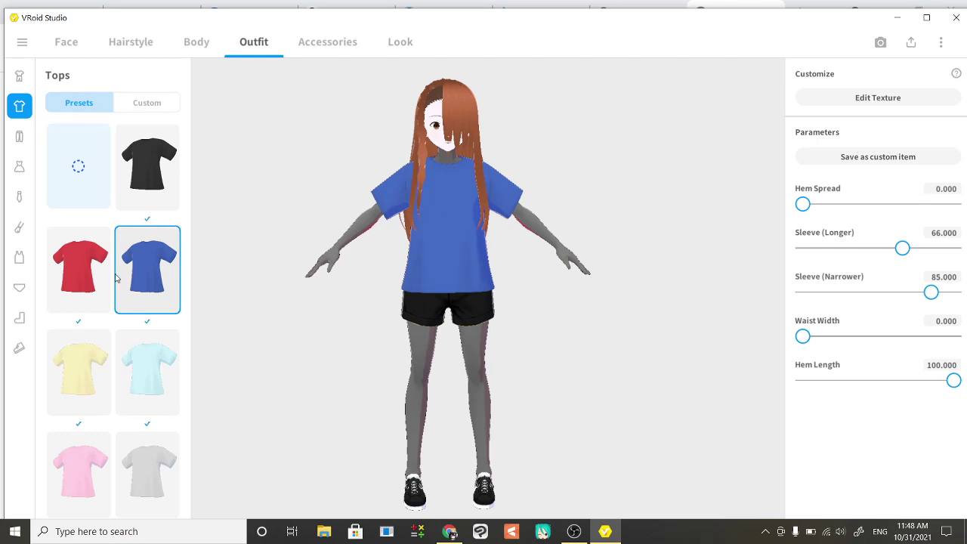
Check the inner top and arm accessory options, and try on the long white sleeveless dress preset.
left_click(20, 258)
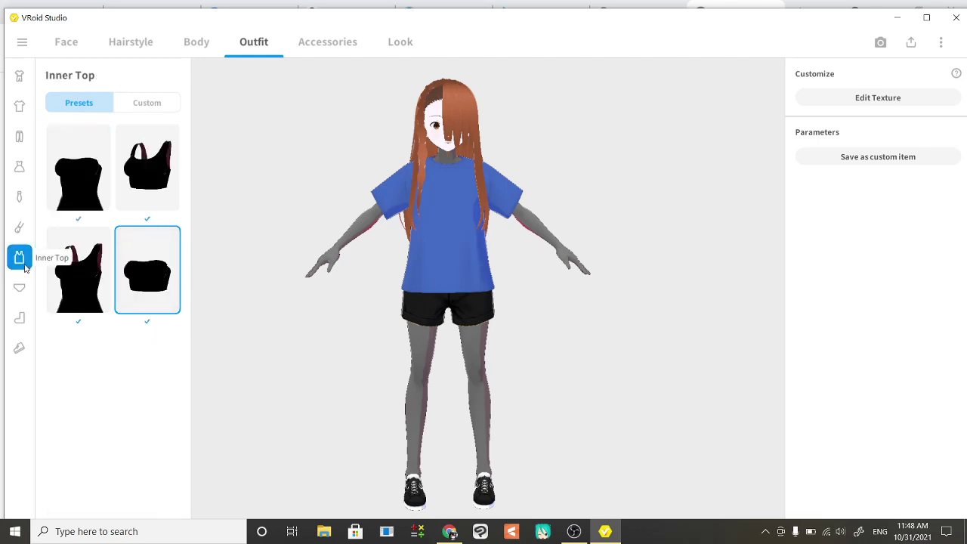
left_click(20, 232)
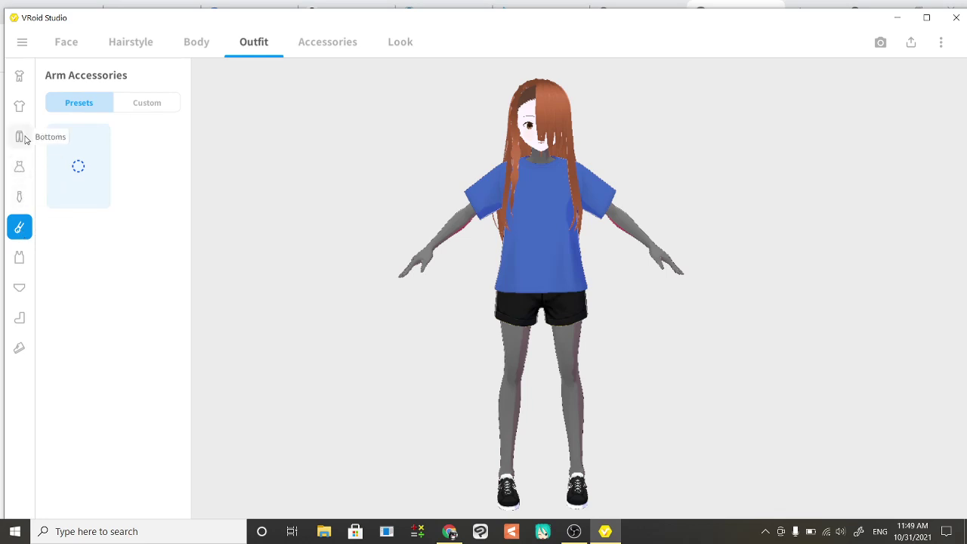
left_click(19, 166)
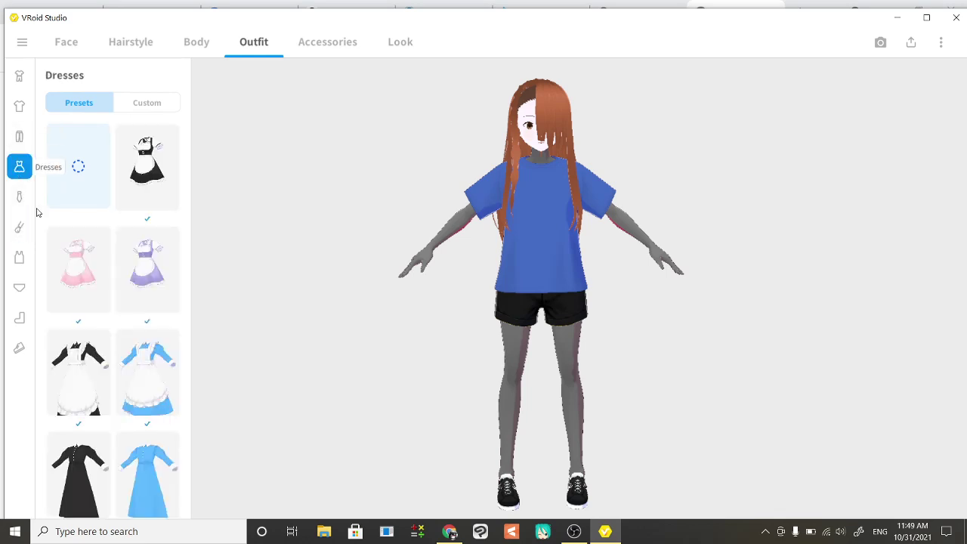
scroll(179, 360, "down", 1)
scroll(179, 360, "down", 3)
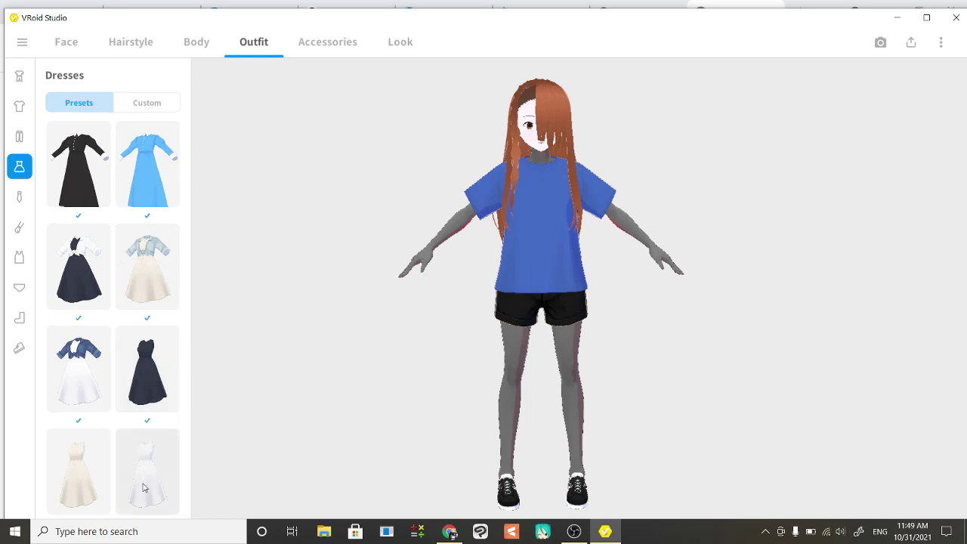
left_click(143, 487)
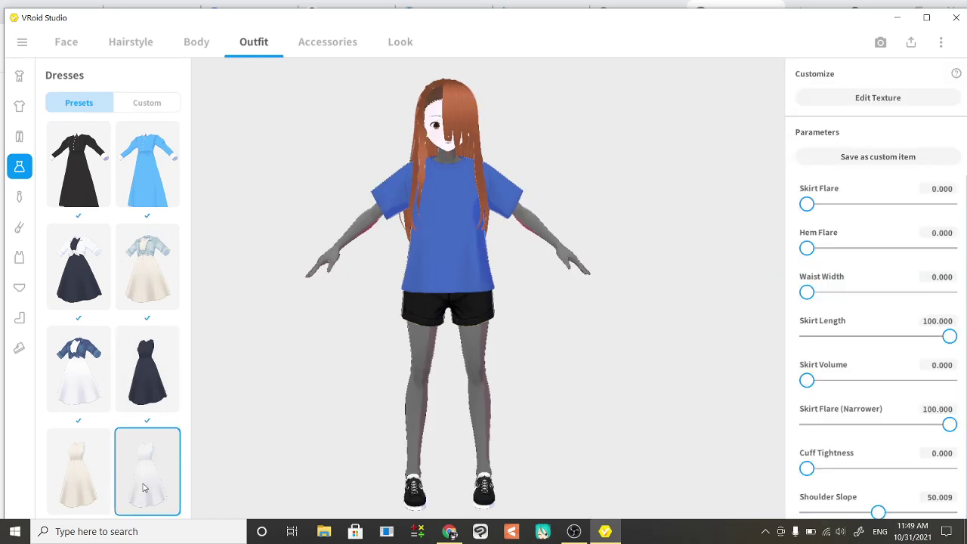
scroll(124, 465, "up", 4)
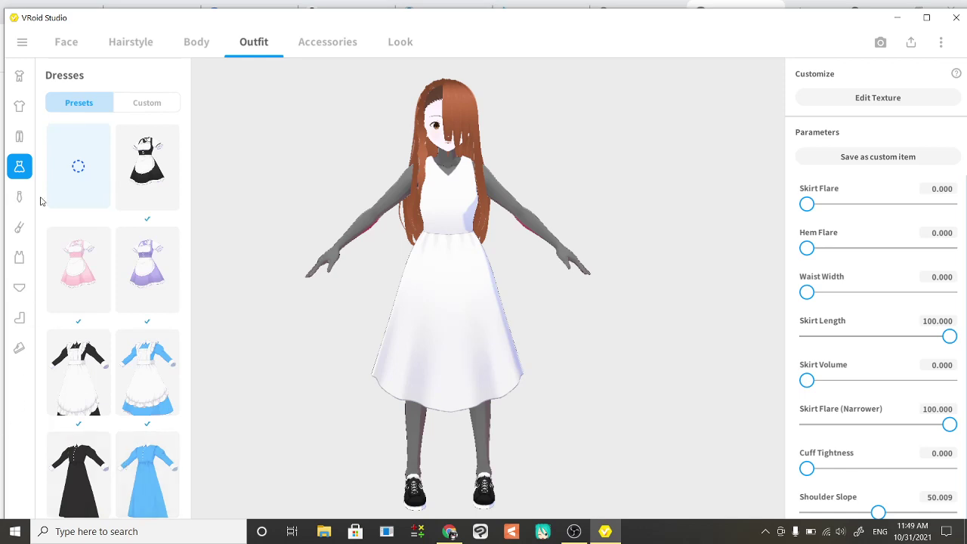
Replace the dress with the unsaved custom pink sweater top with the blue bow.
left_click(20, 108)
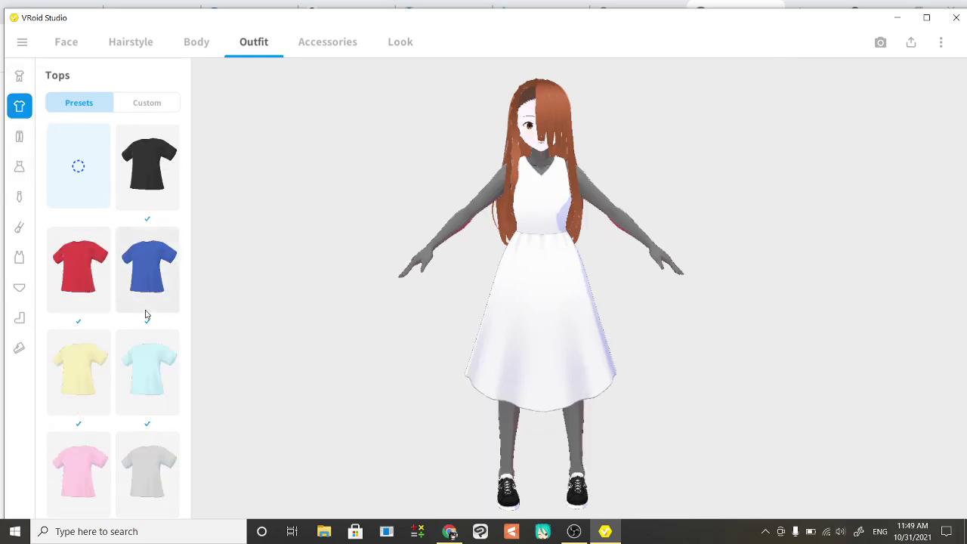
scroll(146, 317, "down", 5)
scroll(148, 319, "down", 10)
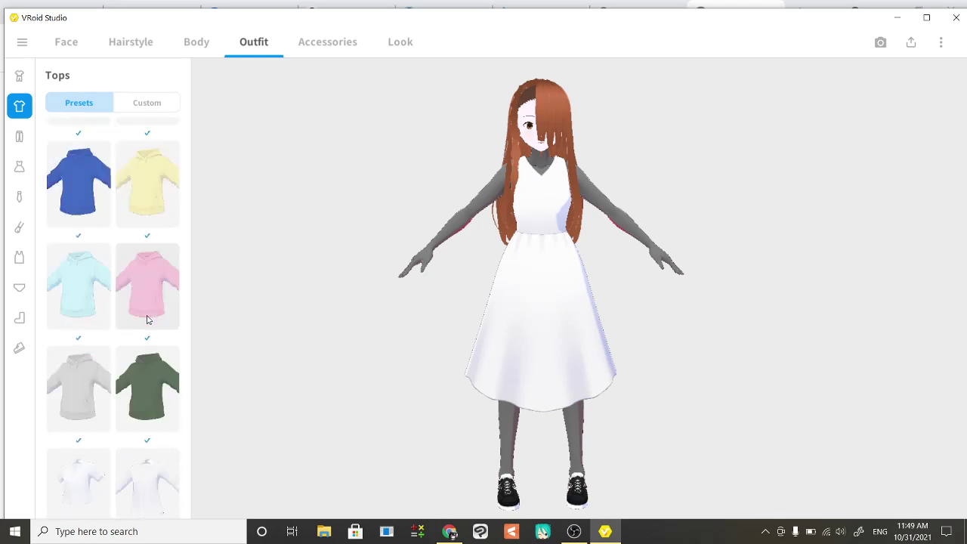
scroll(147, 319, "down", 7)
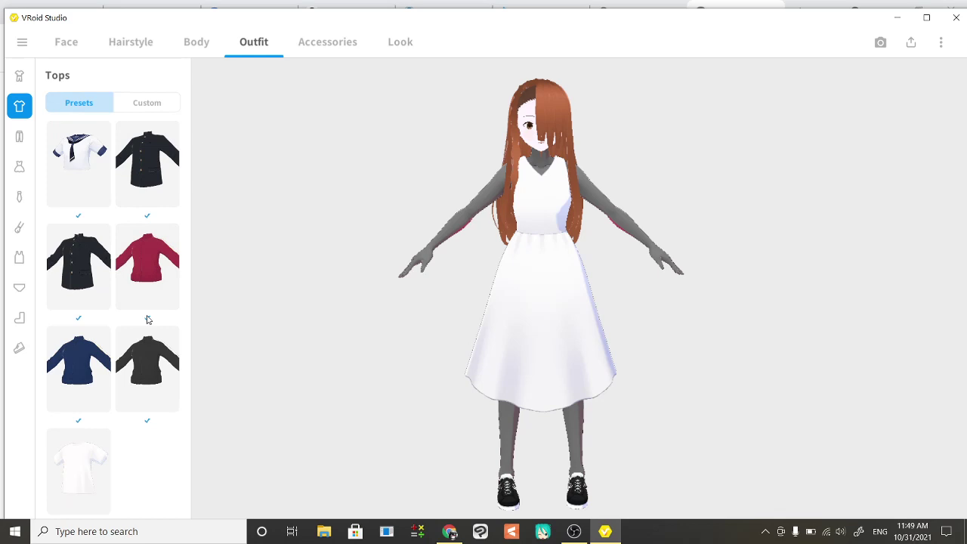
scroll(147, 319, "up", 7)
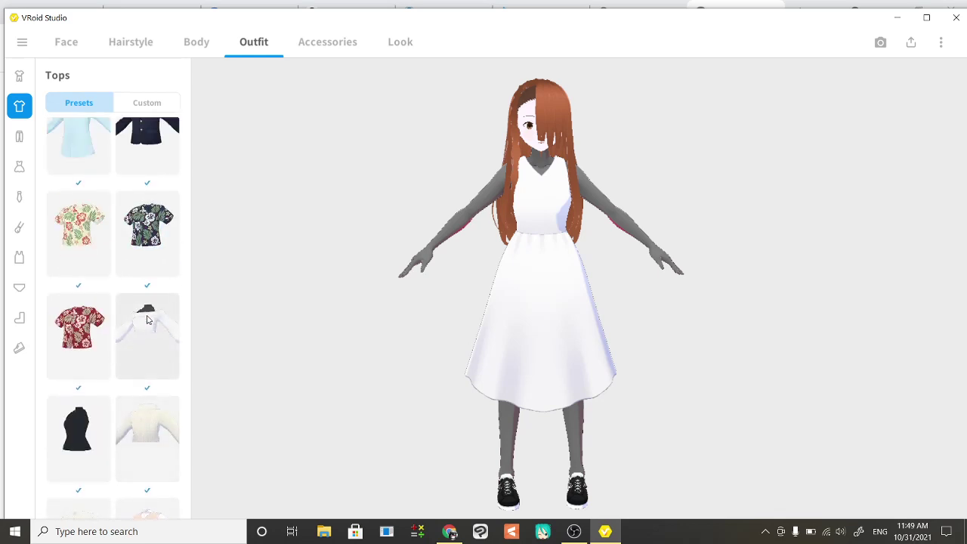
scroll(147, 320, "up", 2)
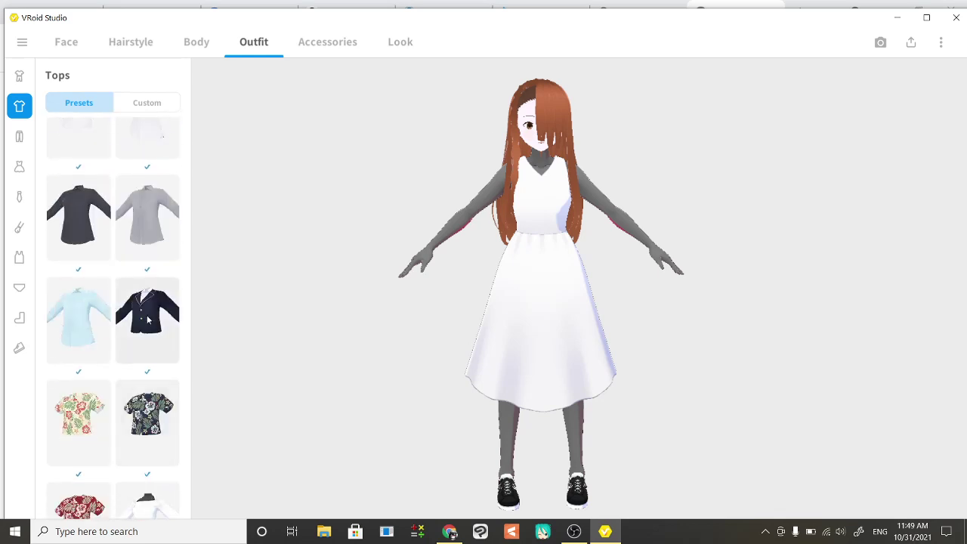
left_click(155, 105)
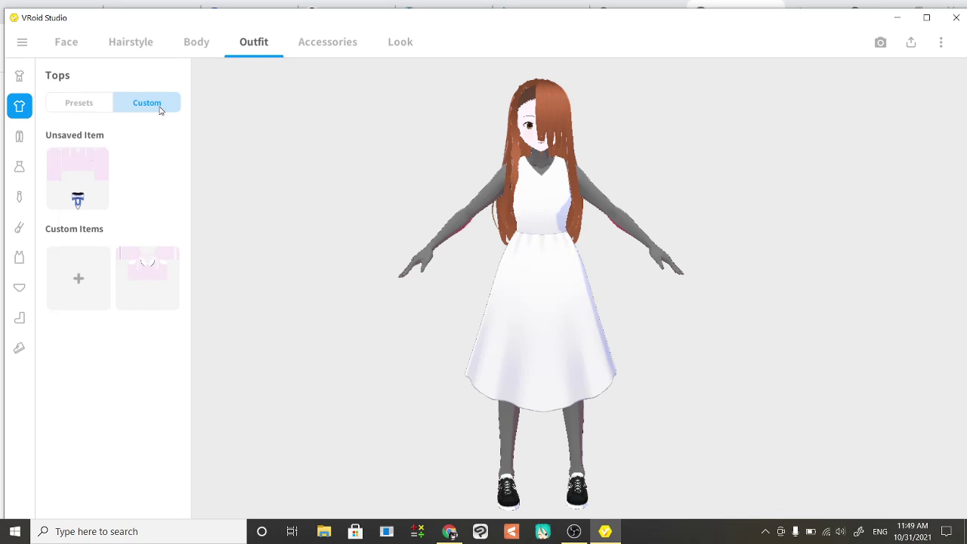
left_click(88, 206)
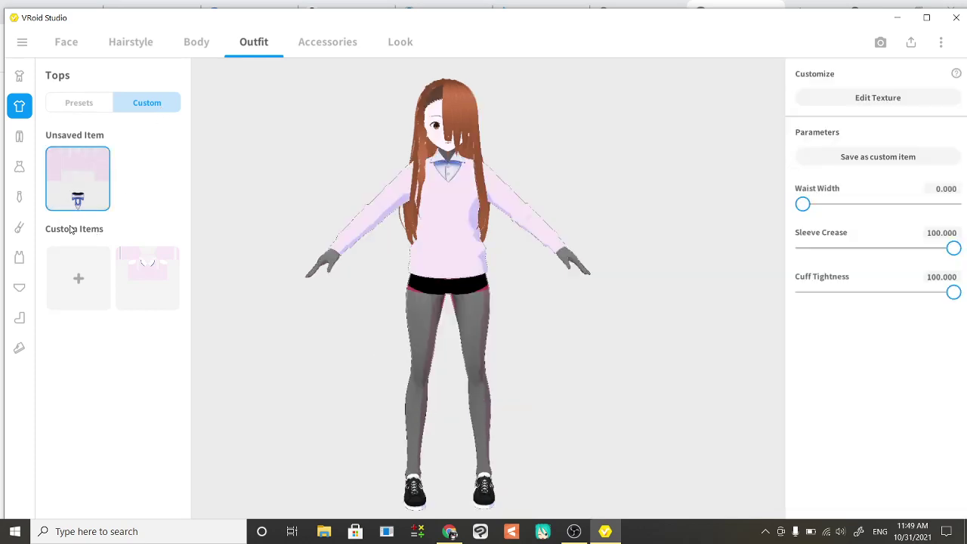
Look through the preset tops and the first preset bottoms, keeping the custom pink sweater on.
left_click(79, 103)
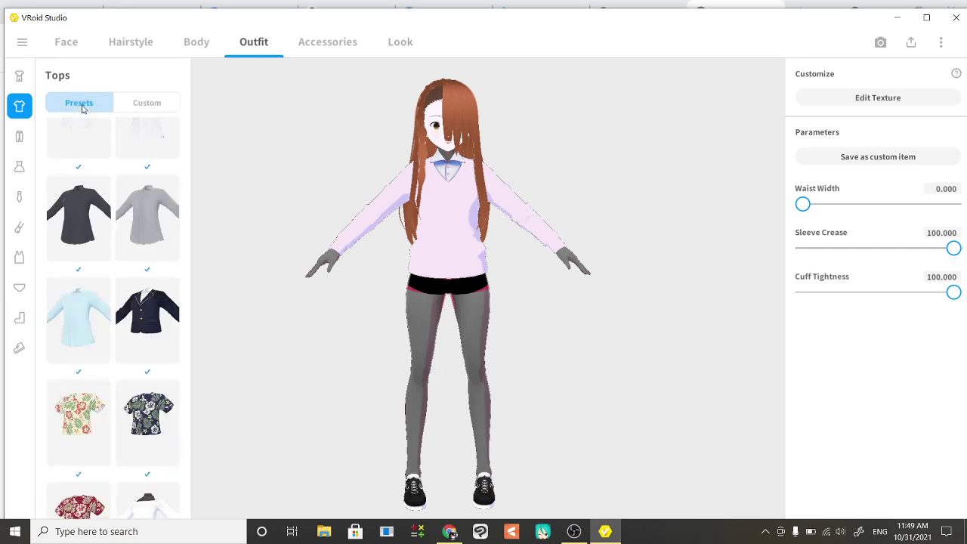
scroll(99, 380, "down", 2)
scroll(99, 380, "down", 2)
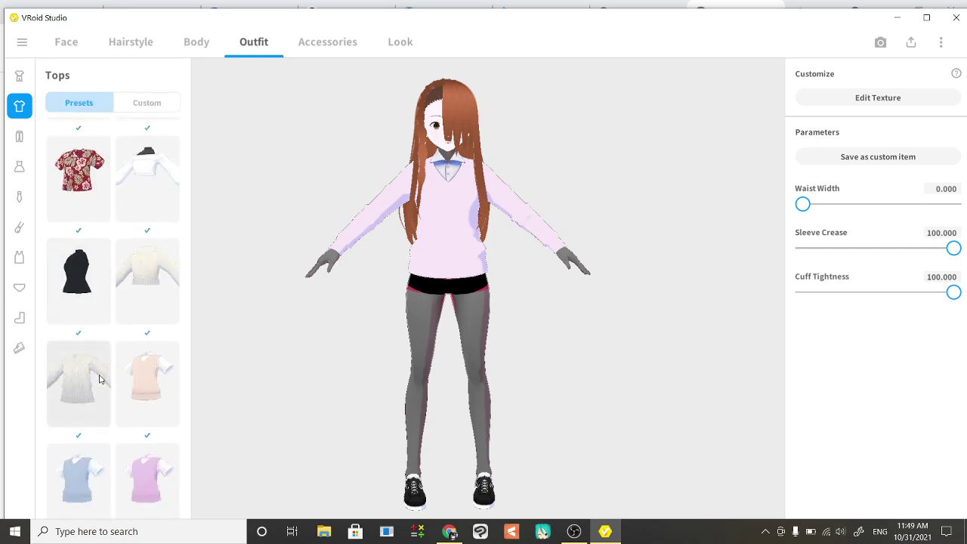
scroll(99, 380, "up", 3)
scroll(99, 380, "up", 4)
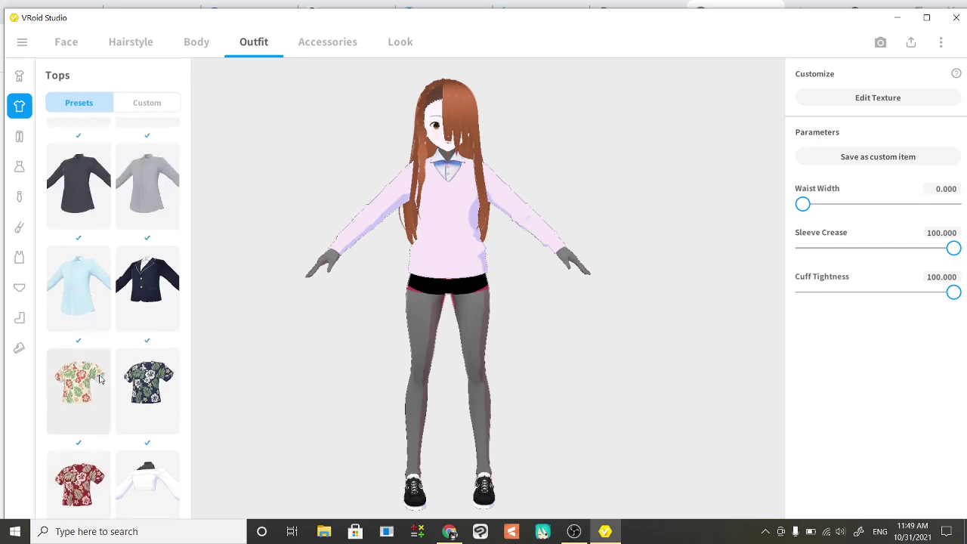
scroll(99, 380, "up", 5)
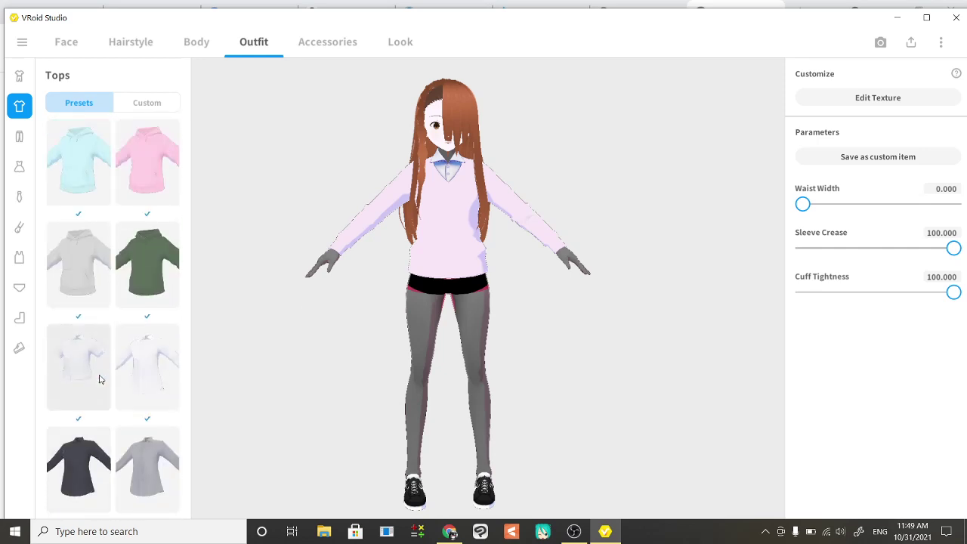
scroll(99, 380, "up", 3)
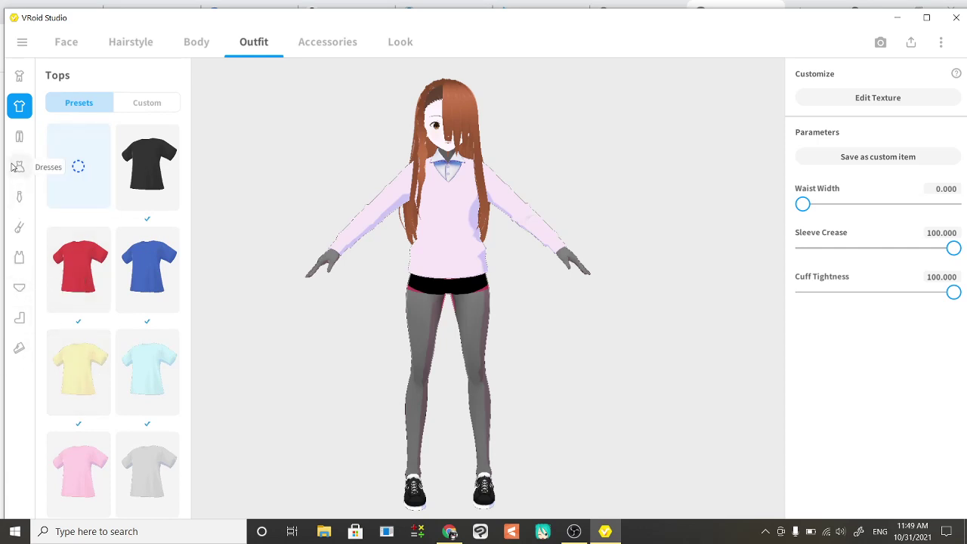
left_click(19, 139)
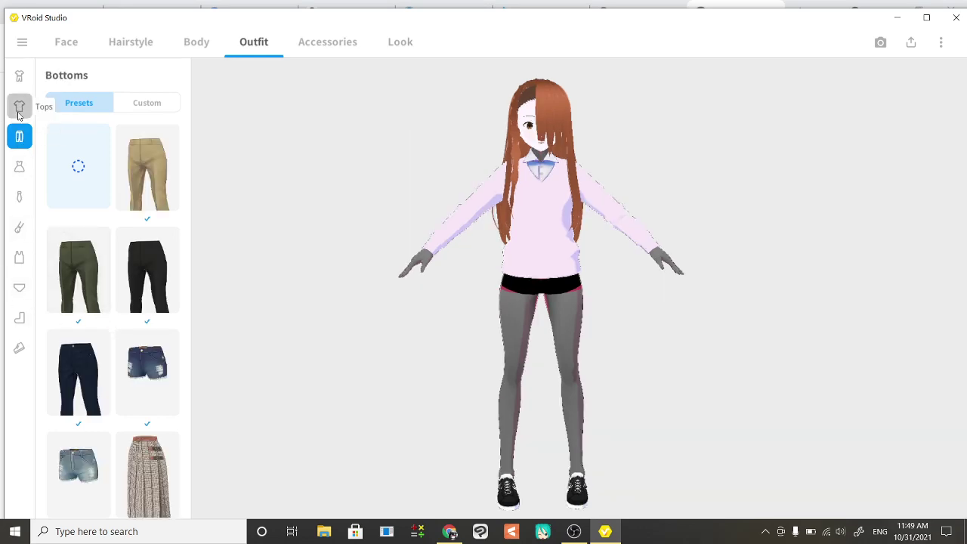
left_click(19, 109)
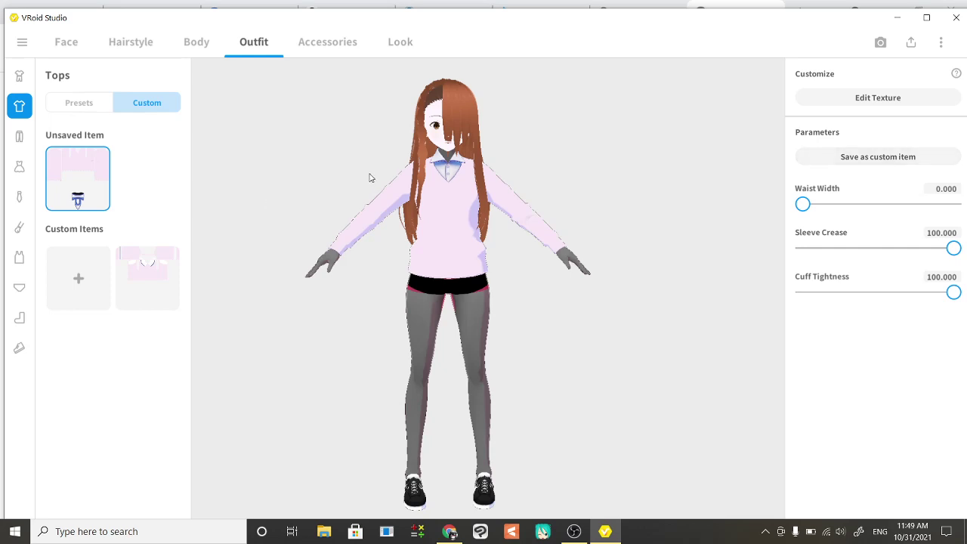
Put on the dark plaid pleated skirt preset as the bottoms.
left_click(21, 142)
scroll(144, 285, "down", 5)
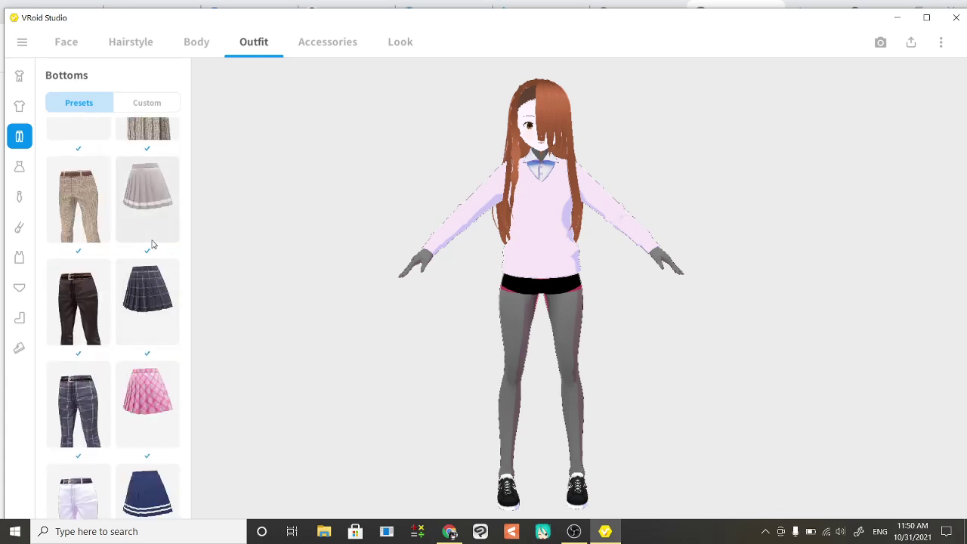
left_click(143, 319)
scroll(136, 325, "down", 10)
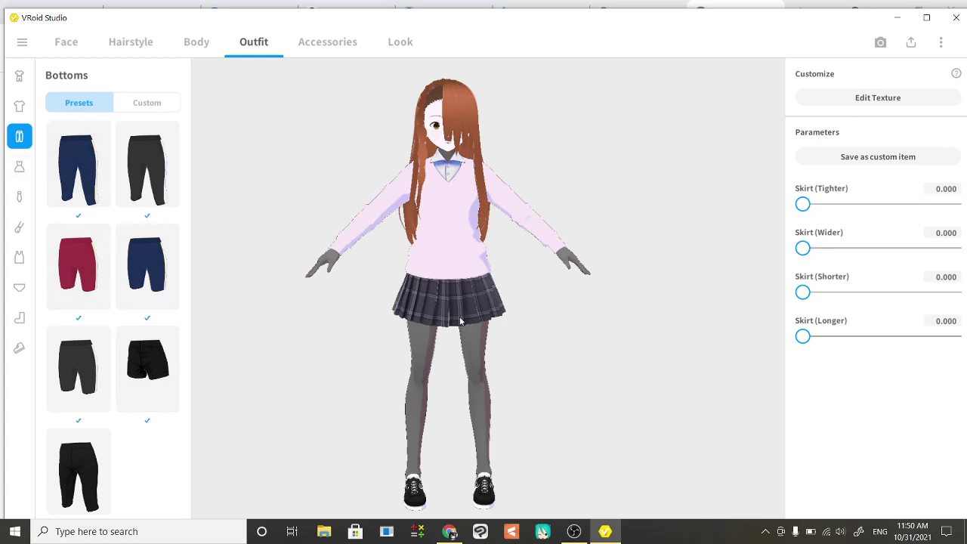
Open the plaid skirt's texture for editing and erase both side areas below the waistband with a 112-wide eraser.
left_click(873, 105)
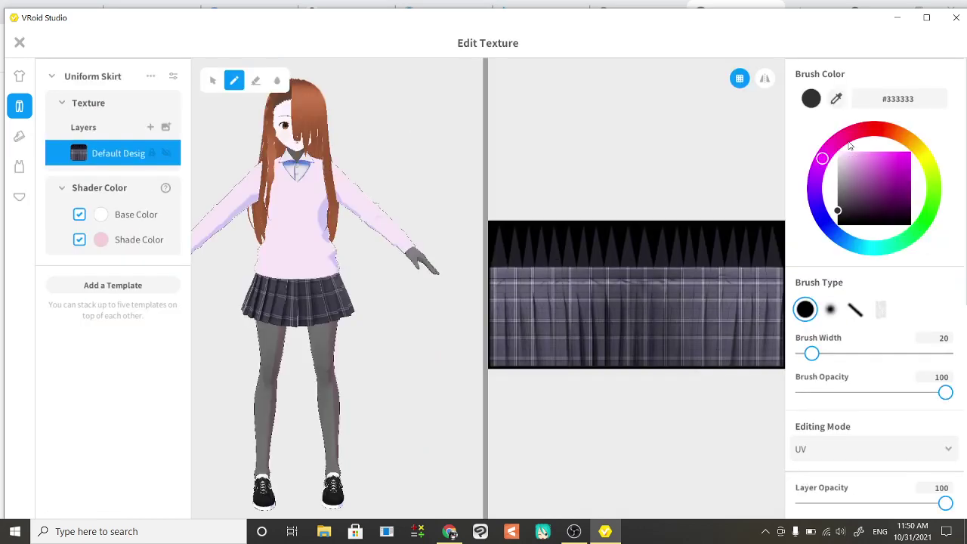
left_click(256, 80)
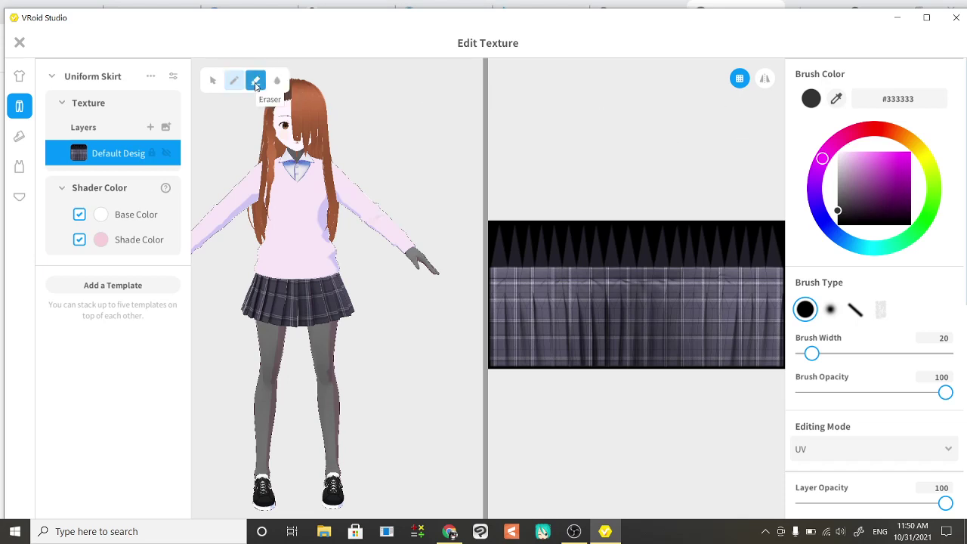
left_click(855, 353)
mouse_move(714, 291)
left_mouse_down()
mouse_move(697, 343)
mouse_move(726, 296)
mouse_move(727, 347)
mouse_move(749, 283)
mouse_move(767, 315)
mouse_move(775, 283)
mouse_move(711, 279)
mouse_move(757, 274)
mouse_move(774, 348)
left_mouse_up()
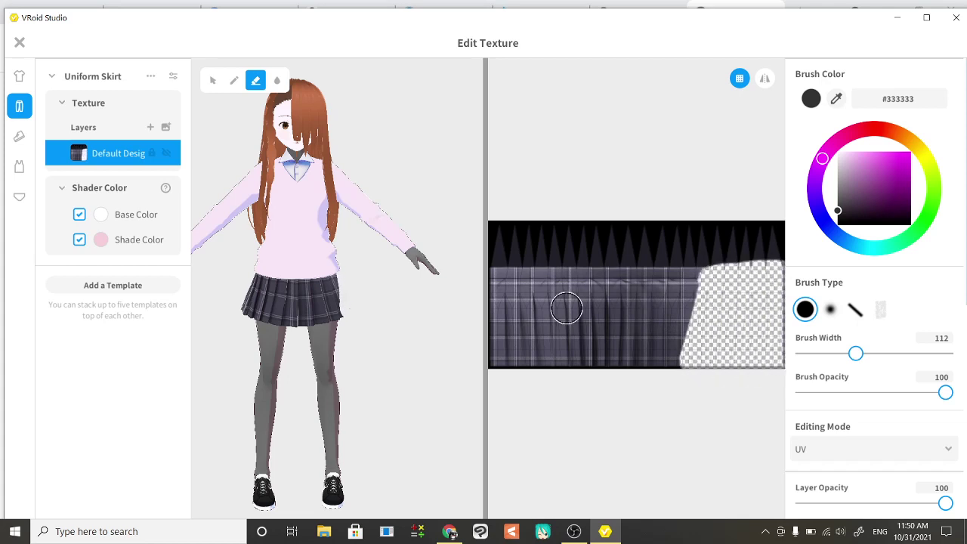
mouse_move(540, 275)
left_mouse_down()
mouse_move(574, 350)
mouse_move(559, 297)
mouse_move(573, 349)
mouse_move(529, 351)
mouse_move(540, 353)
mouse_move(506, 335)
mouse_move(530, 307)
mouse_move(520, 281)
mouse_move(502, 281)
mouse_move(511, 292)
mouse_move(537, 279)
mouse_move(500, 303)
left_mouse_up()
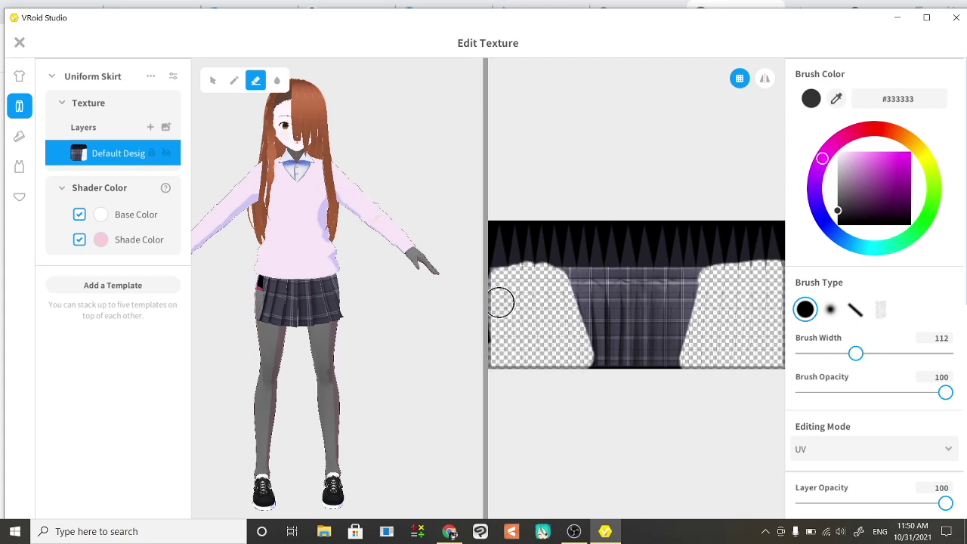
mouse_move(363, 353)
right_mouse_down()
mouse_move(303, 351)
mouse_move(325, 353)
right_mouse_up()
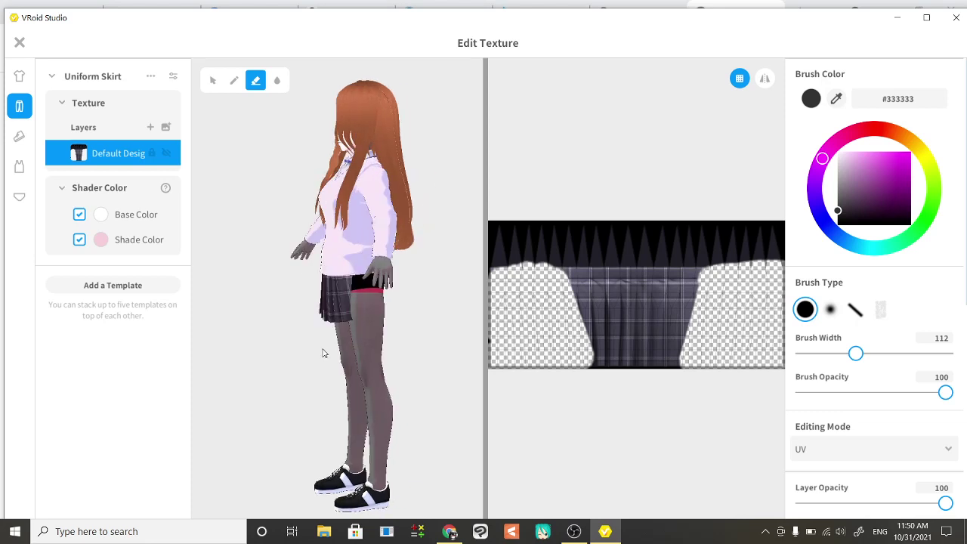
Paint two horizontal #333333 stripes across each erased side area of the skirt texture with a 76-wide brush.
left_click(236, 86)
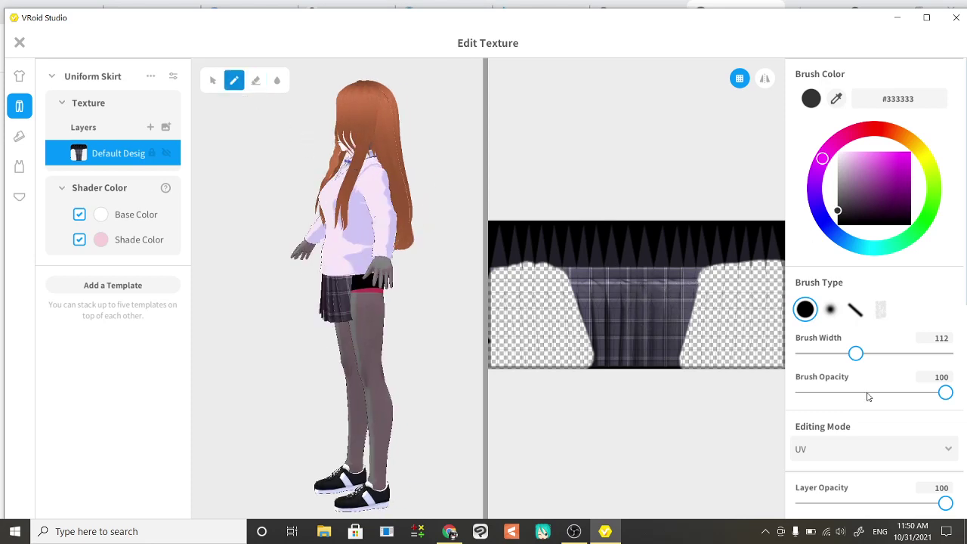
left_click(839, 354)
left_click_drag(689, 296, 786, 296)
left_click_drag(682, 344, 786, 343)
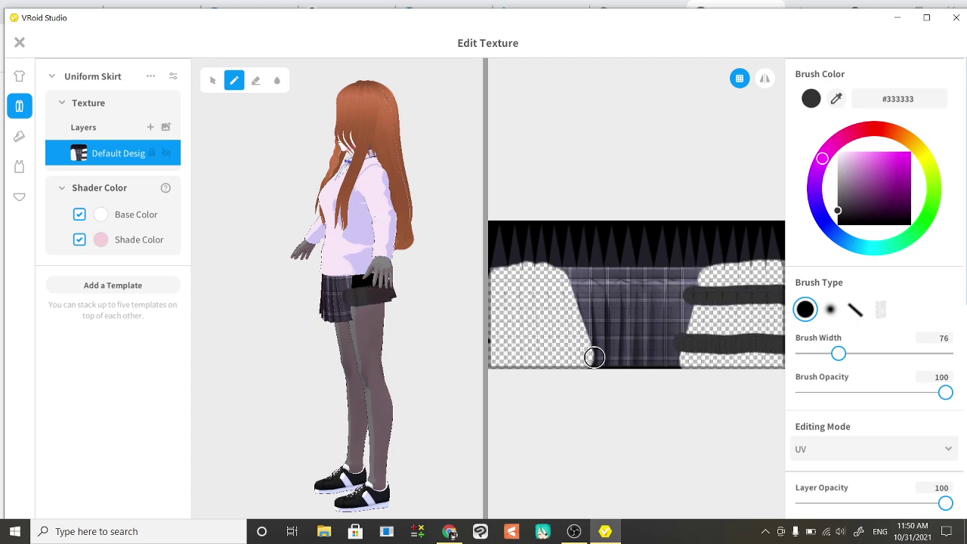
left_click_drag(588, 349, 490, 345)
left_click_drag(580, 296, 489, 297)
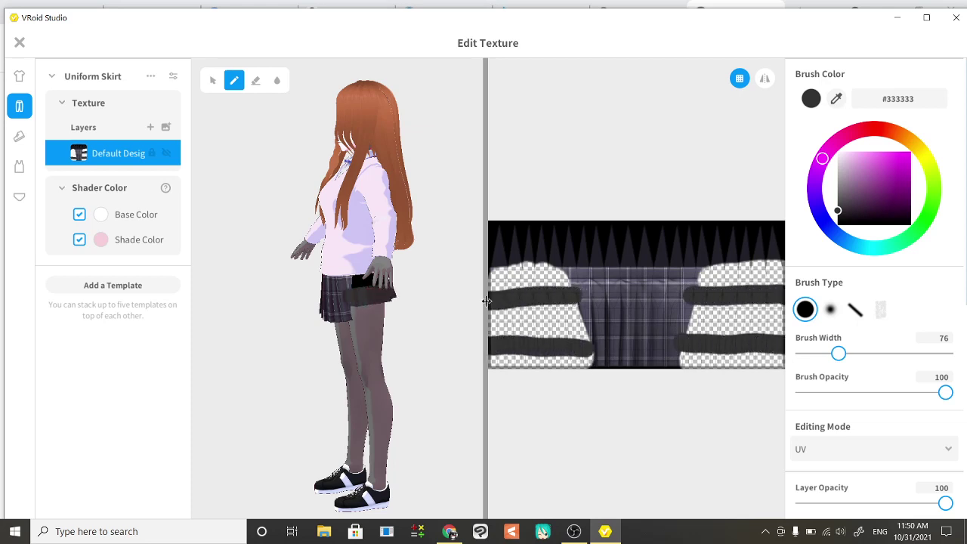
left_click_drag(315, 377, 358, 380)
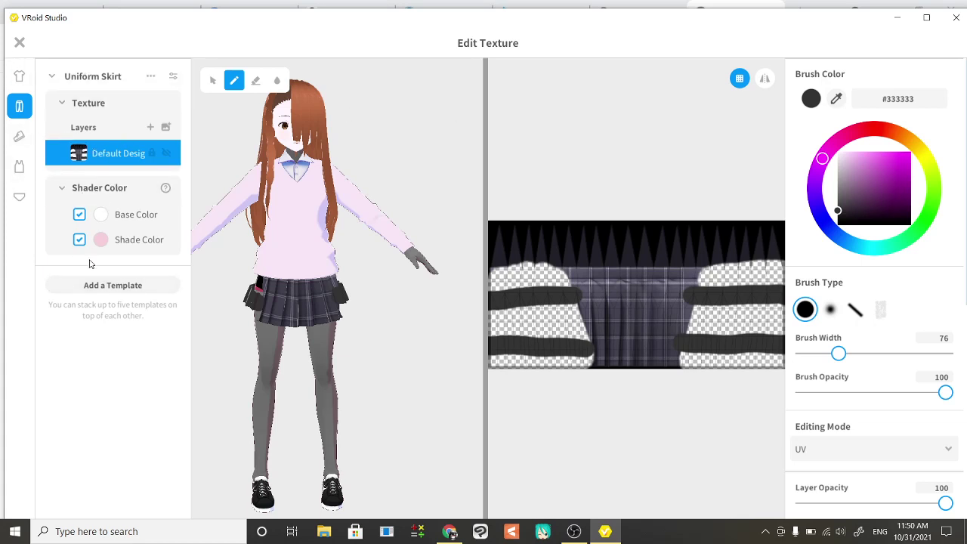
left_click(52, 78)
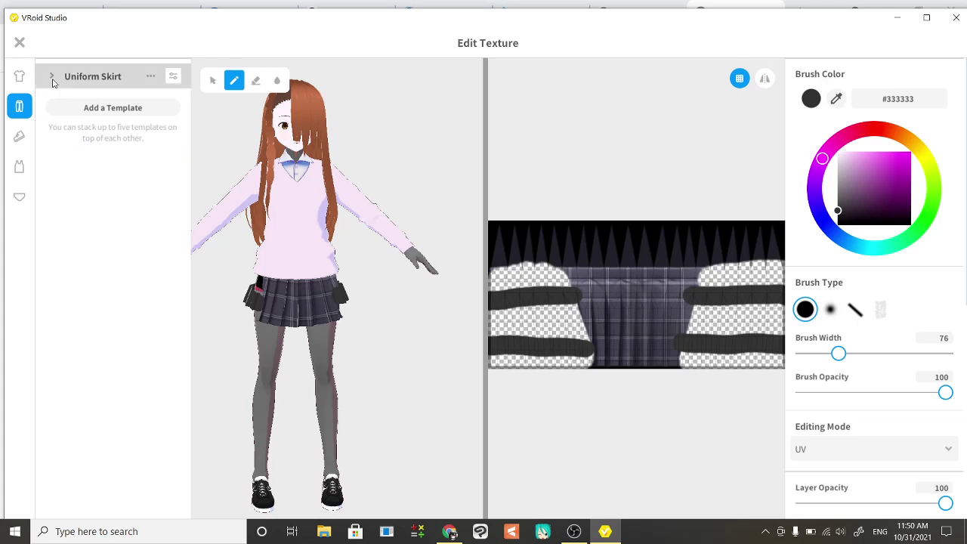
left_click(52, 78)
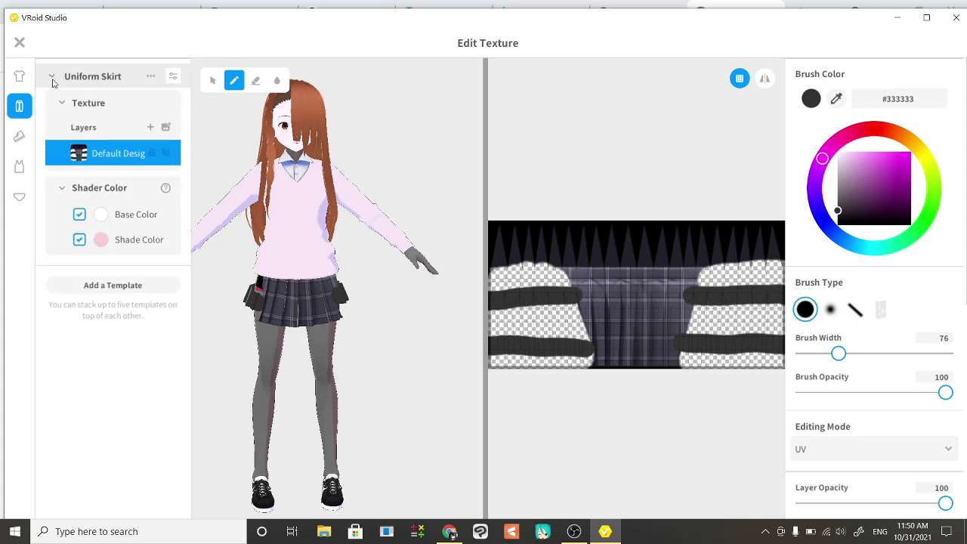
left_click(145, 80)
left_click(143, 52)
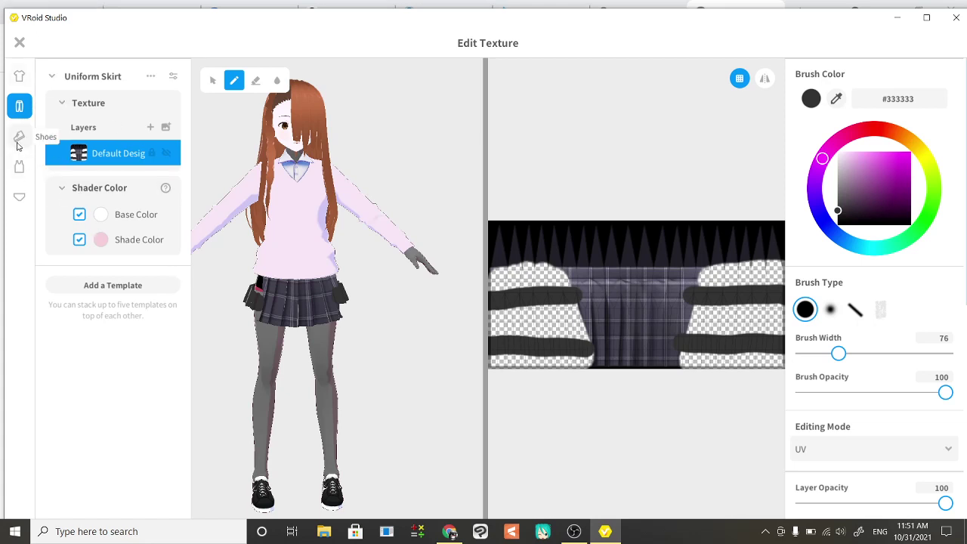
Close the skirt's texture editor and look through the preset bottoms, keeping the edited plaid skirt on.
left_click(20, 45)
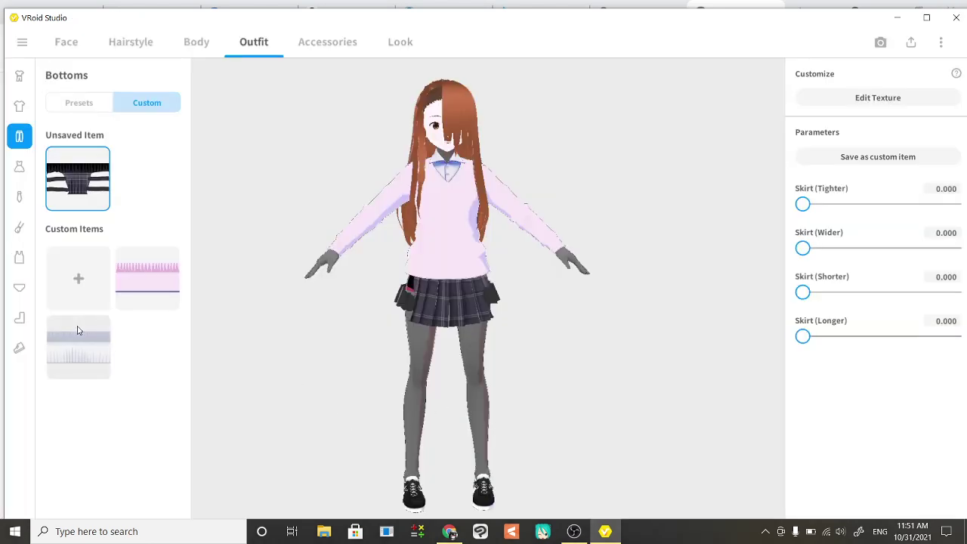
left_click(74, 101)
scroll(140, 417, "down", 1)
scroll(139, 418, "down", 7)
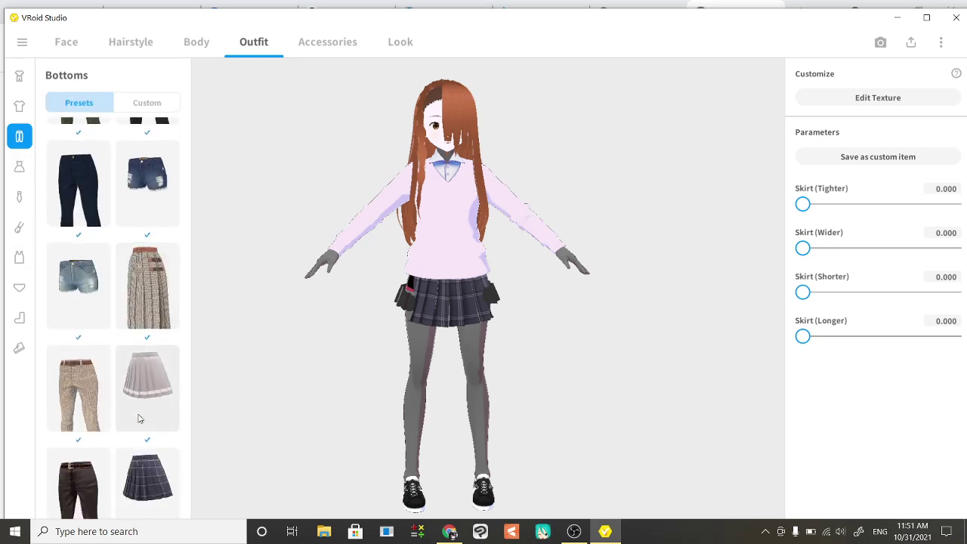
scroll(139, 417, "down", 8)
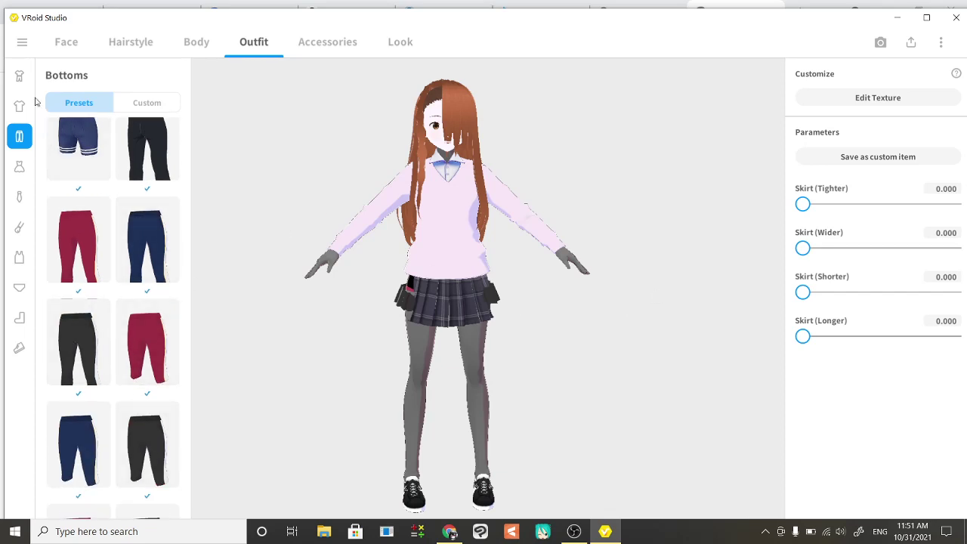
Examine the available whole sets, the tops and bottoms, the dress presets and the neck accessory presets.
left_click(19, 76)
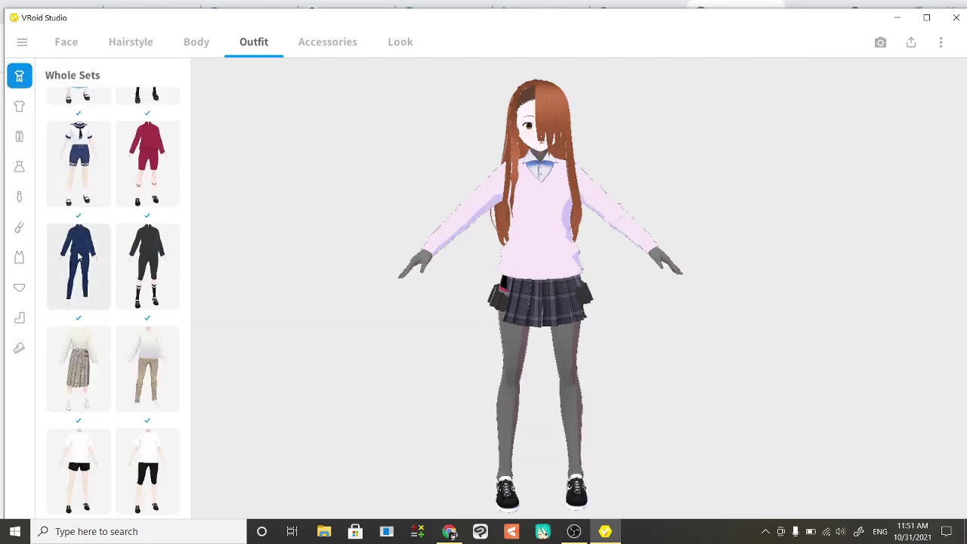
scroll(78, 257, "up", 10)
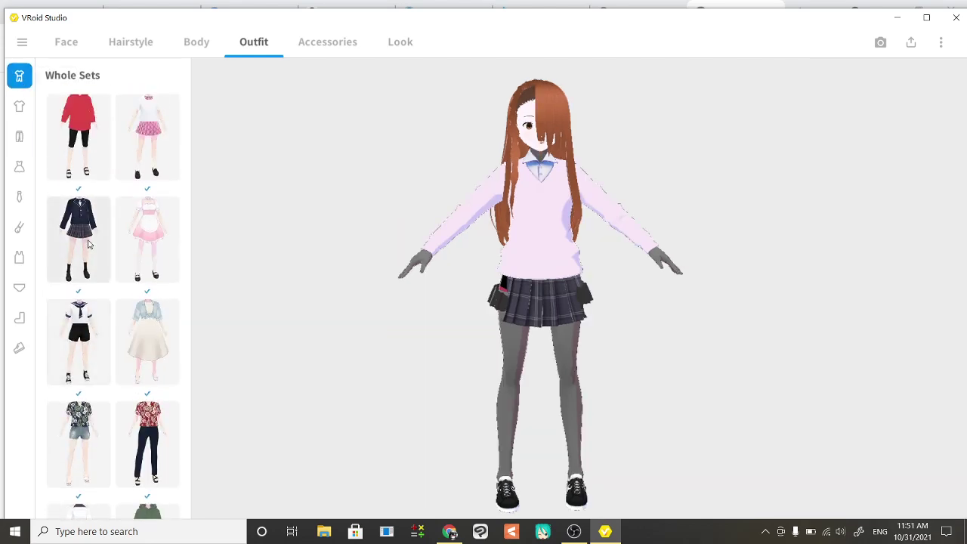
scroll(88, 243, "down", 10)
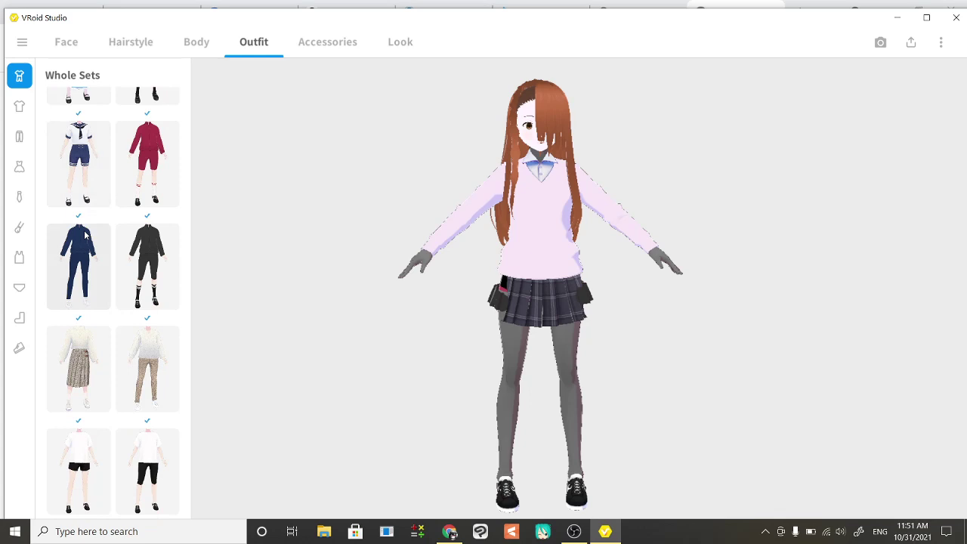
left_click(20, 107)
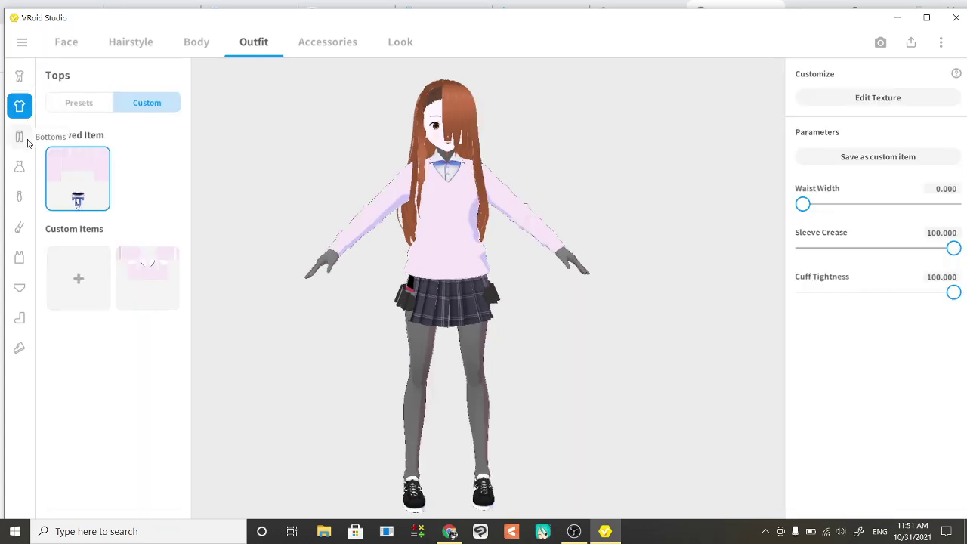
left_click(26, 145)
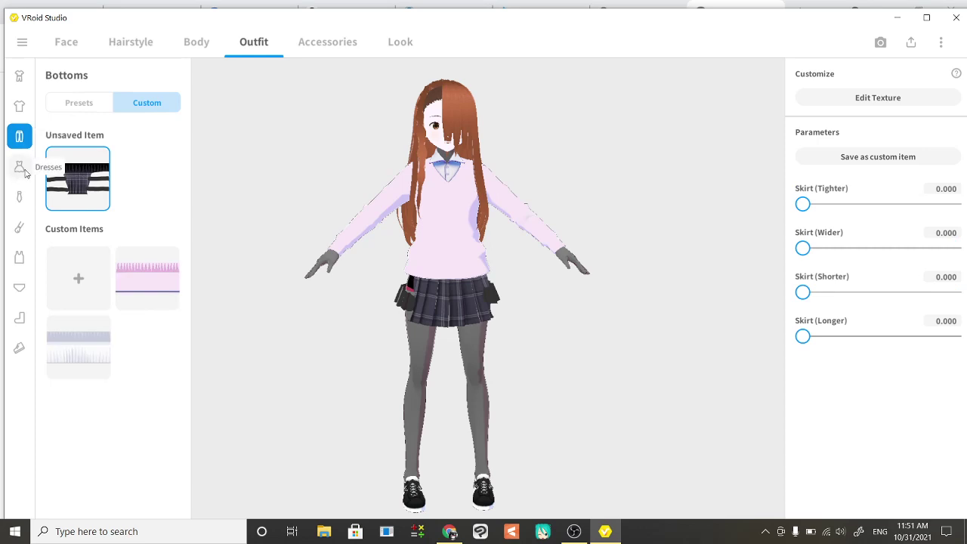
left_click(21, 166)
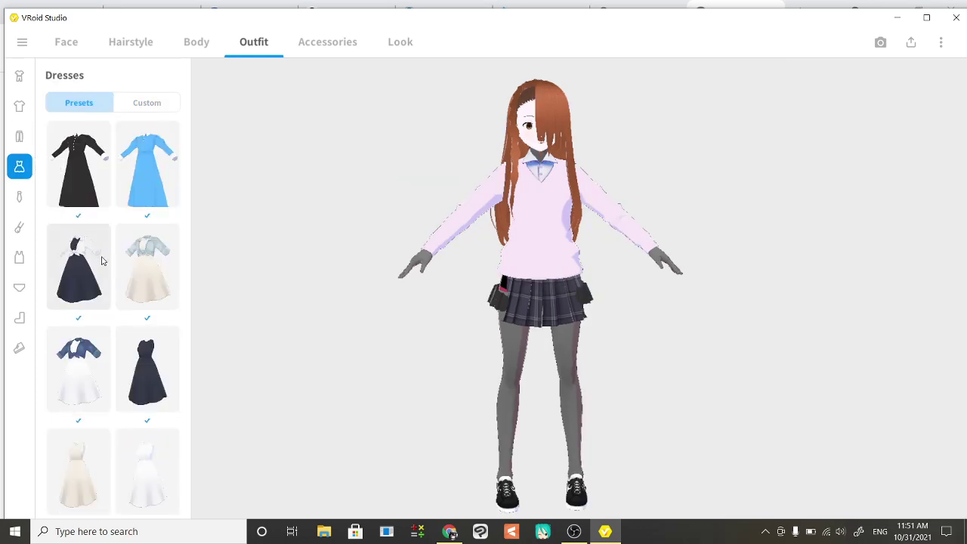
left_click(20, 198)
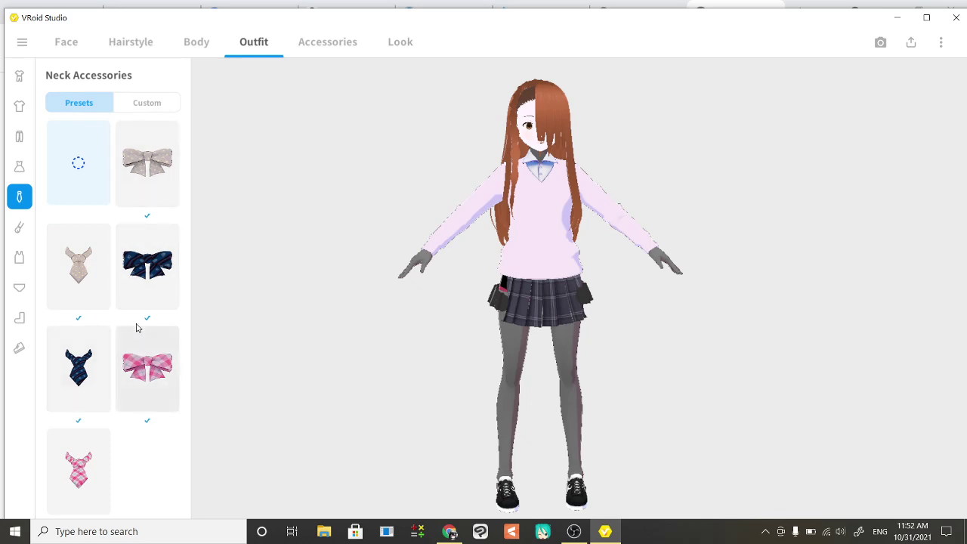
Examine the arm accessory presets and the templates offered for a custom arm accessory, without creating one.
left_click(19, 230)
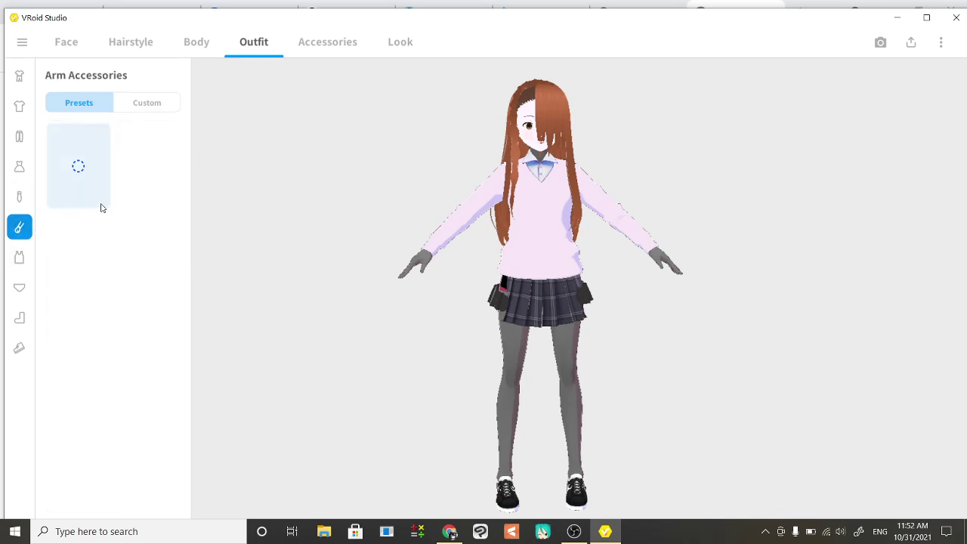
left_click(156, 104)
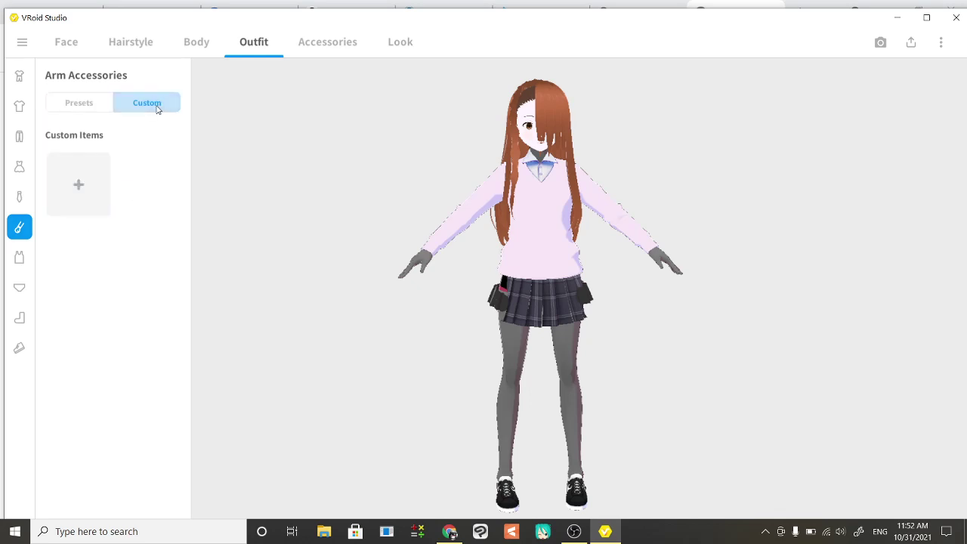
left_click(78, 188)
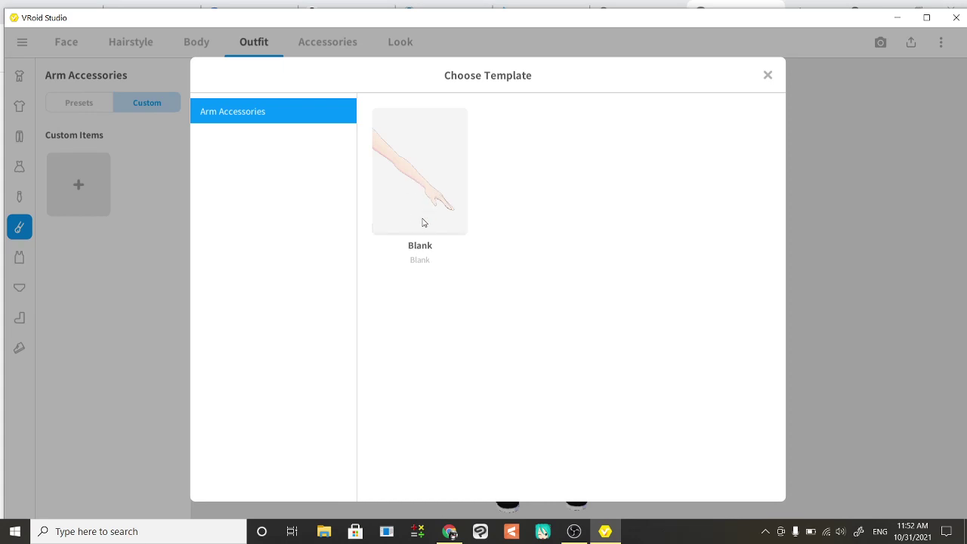
left_click(768, 75)
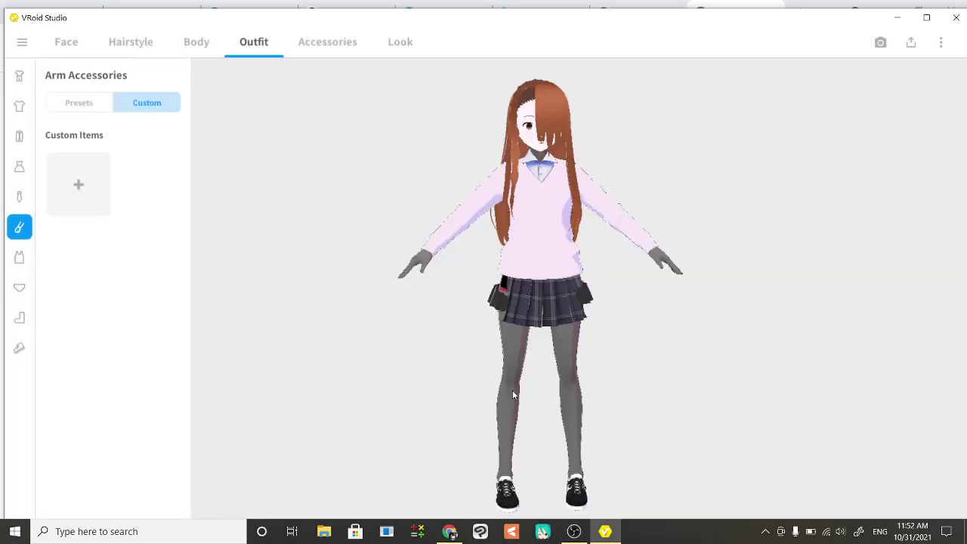
Examine the preset and custom items available for the inner top.
left_click(20, 258)
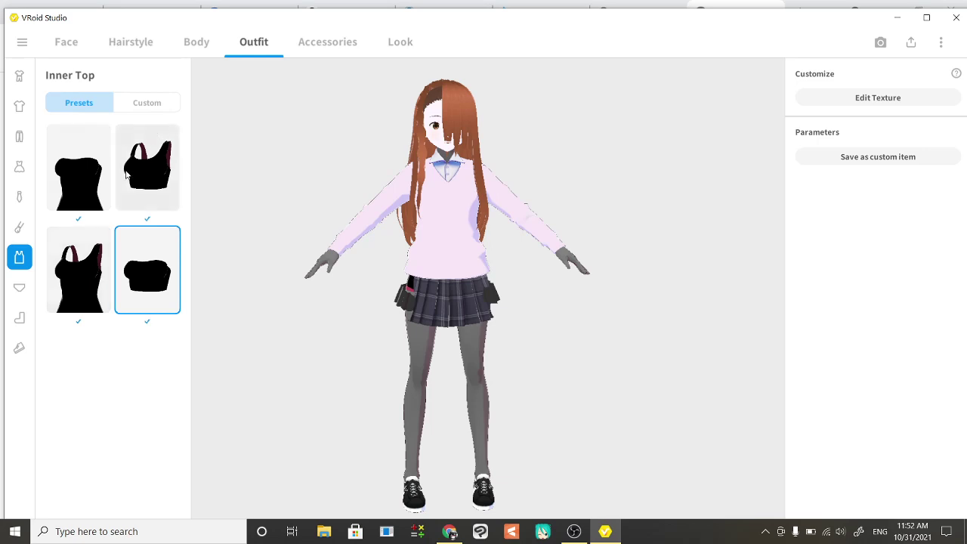
left_click(146, 107)
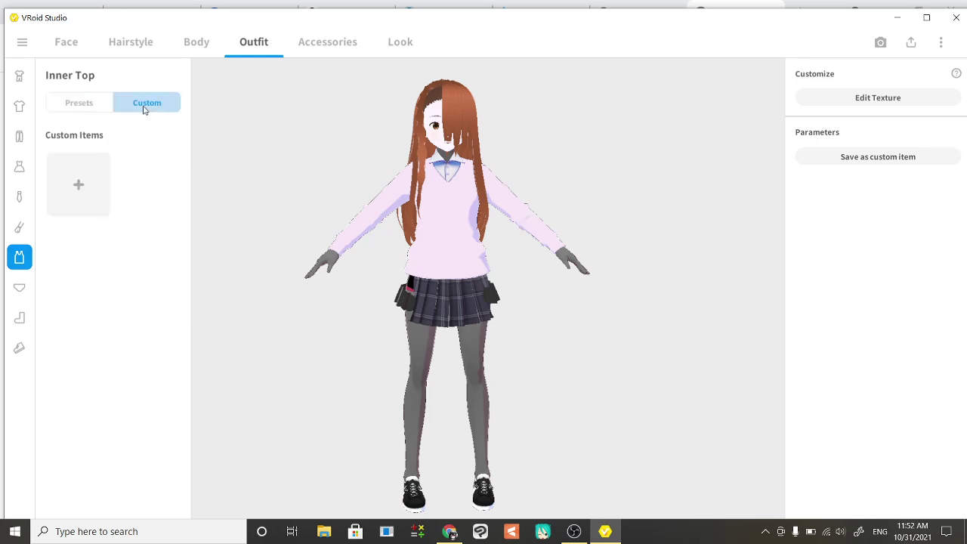
left_click(88, 111)
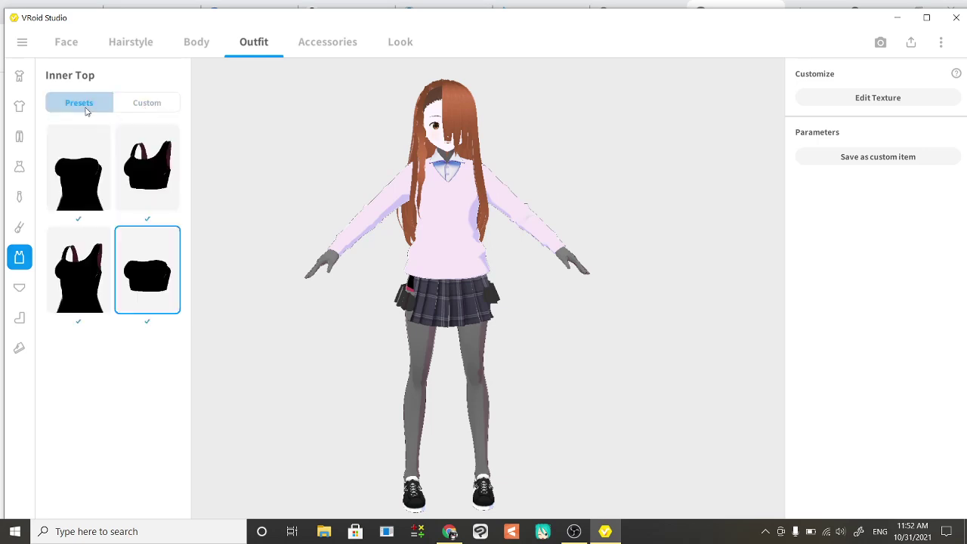
left_click(18, 288)
Put the full-length white tights preset on the model and look through the other sock presets.
left_click(17, 323)
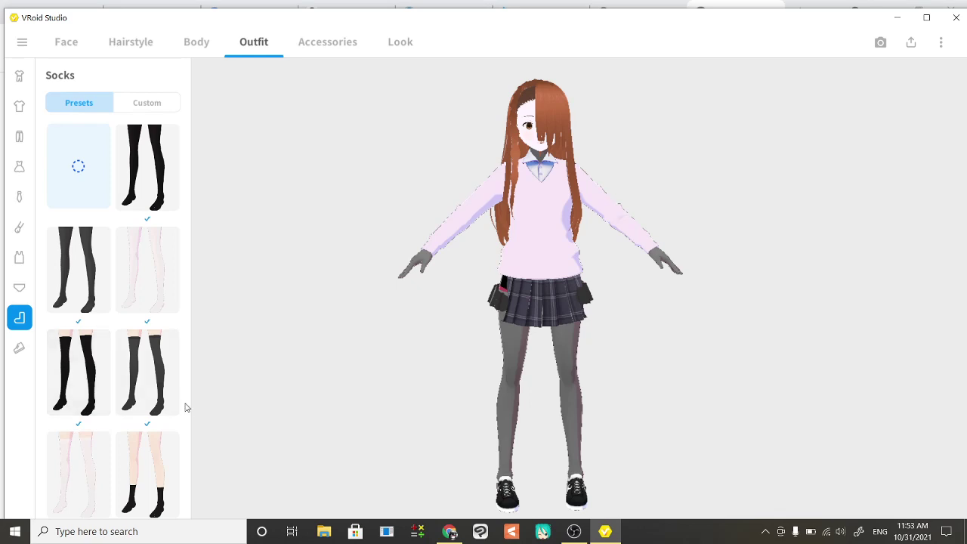
left_click(152, 273)
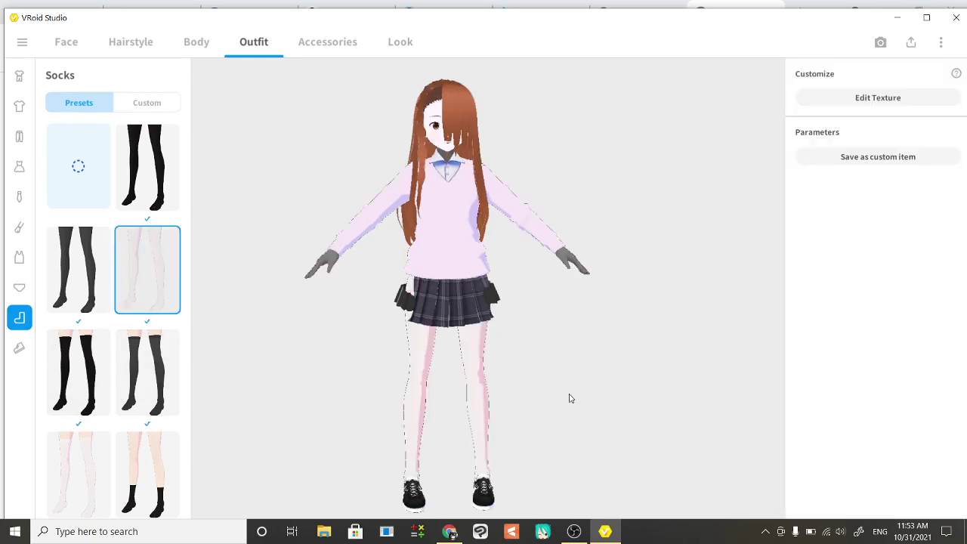
mouse_move(570, 398)
right_mouse_down()
mouse_move(618, 385)
mouse_move(630, 393)
mouse_move(563, 390)
right_mouse_up()
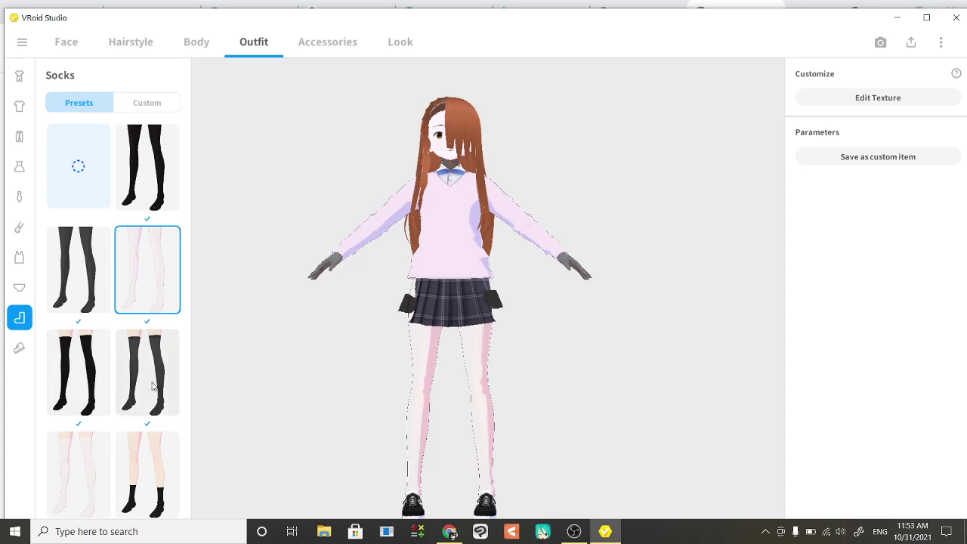
scroll(150, 452, "down", 2)
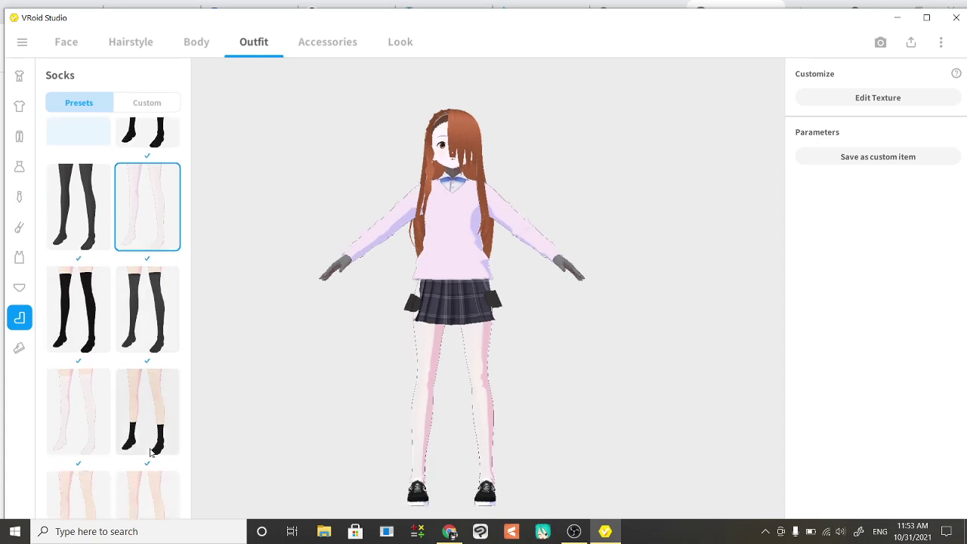
scroll(150, 452, "down", 5)
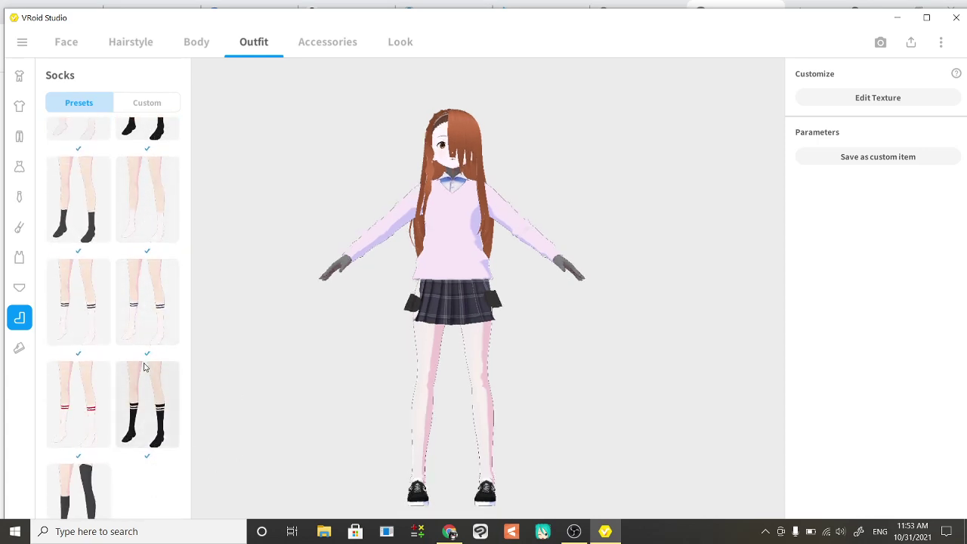
scroll(145, 368, "down", 1)
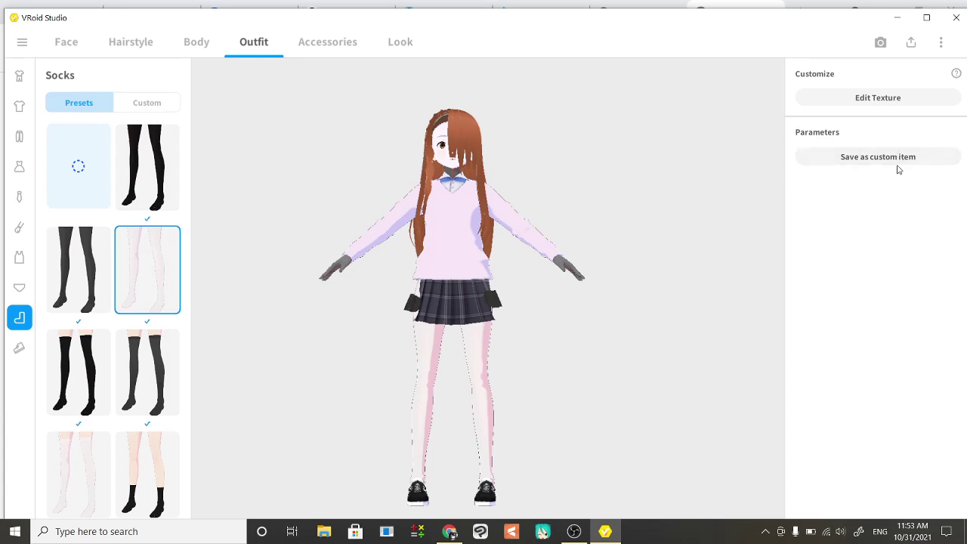
Look through the shoe presets and put the plain black loafers on the model.
left_click(19, 348)
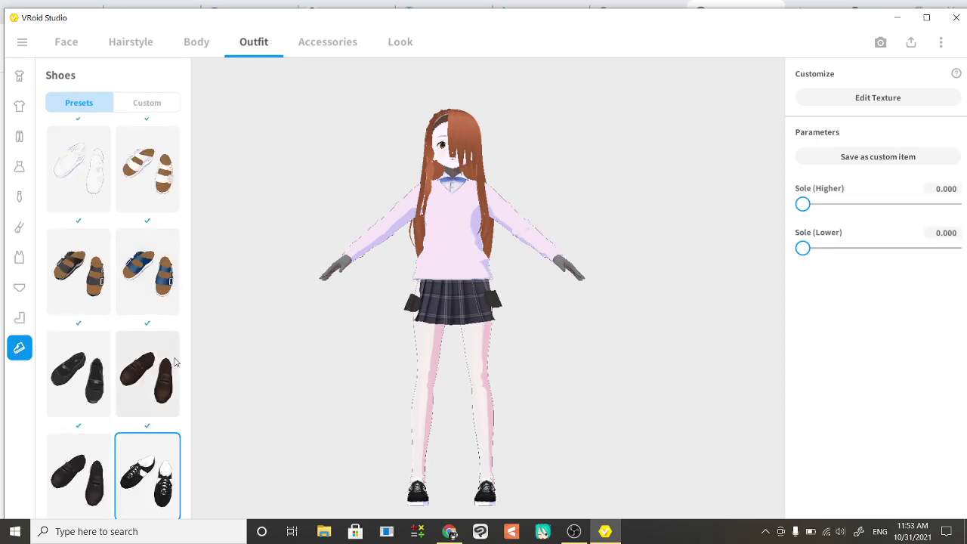
scroll(168, 361, "down", 1)
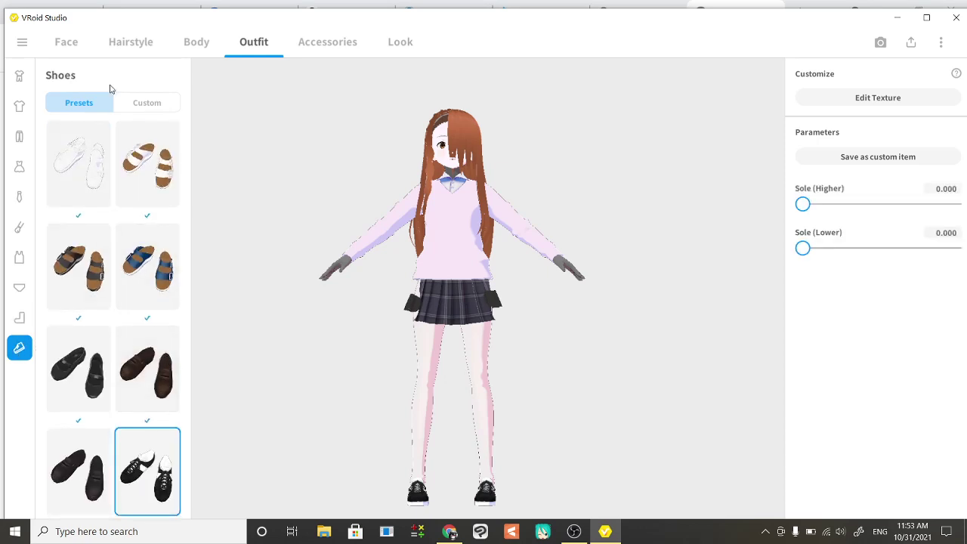
scroll(77, 279, "up", 3)
scroll(78, 278, "up", 2)
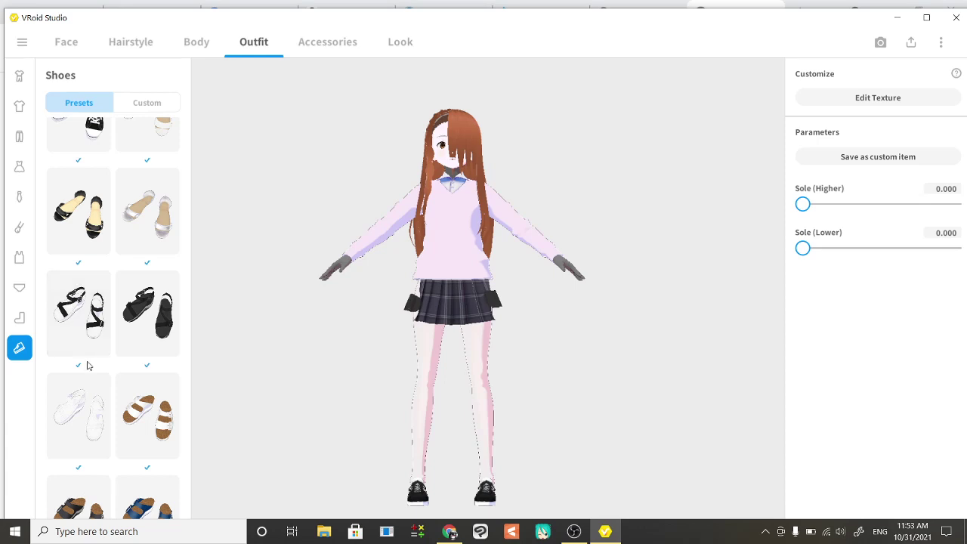
scroll(87, 366, "up", 4)
scroll(87, 366, "up", 4)
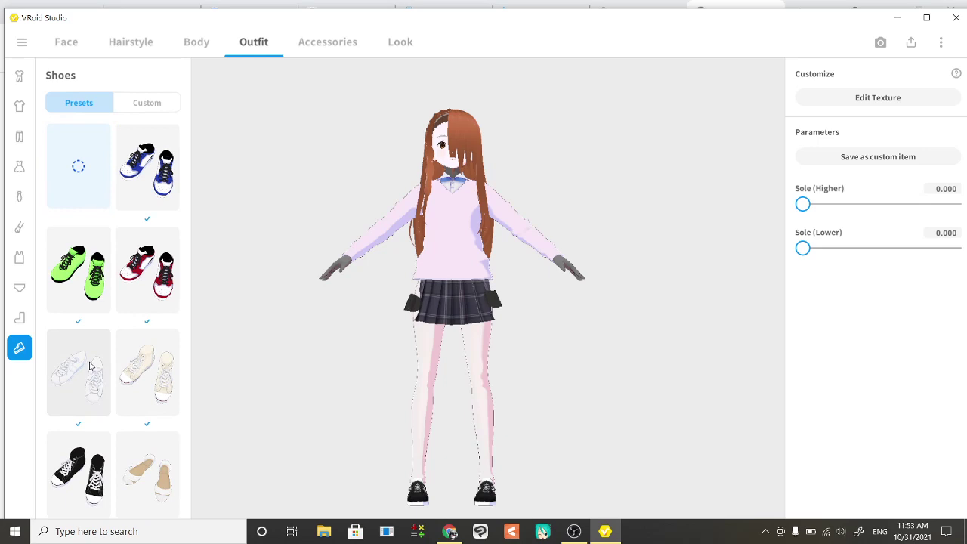
scroll(89, 367, "down", 13)
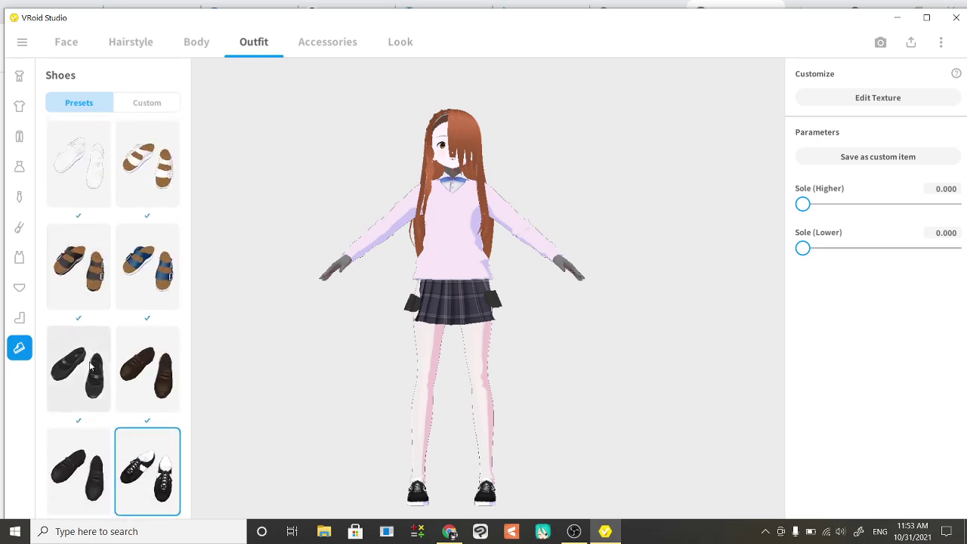
left_click(88, 477)
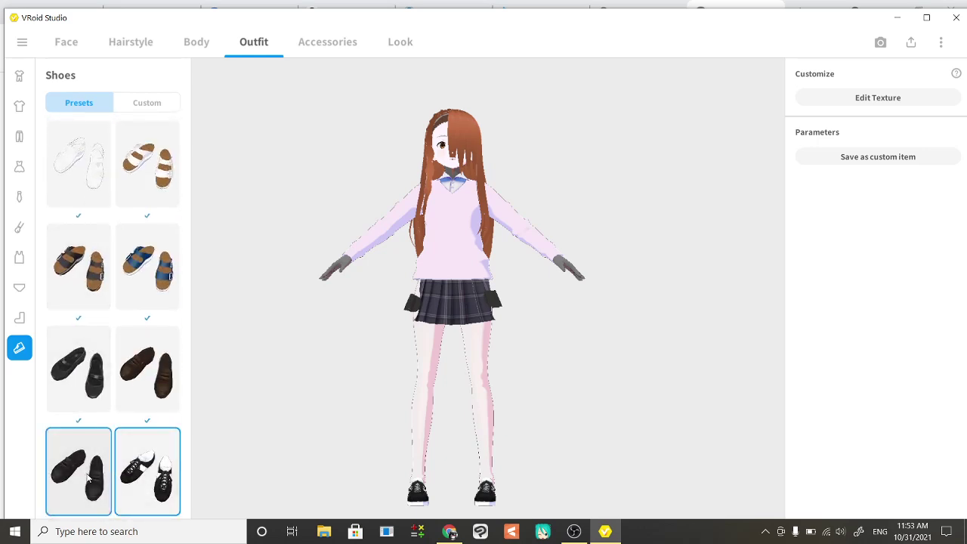
mouse_move(575, 466)
left_mouse_down()
mouse_move(540, 480)
mouse_move(559, 491)
mouse_move(587, 468)
mouse_move(583, 458)
left_mouse_up()
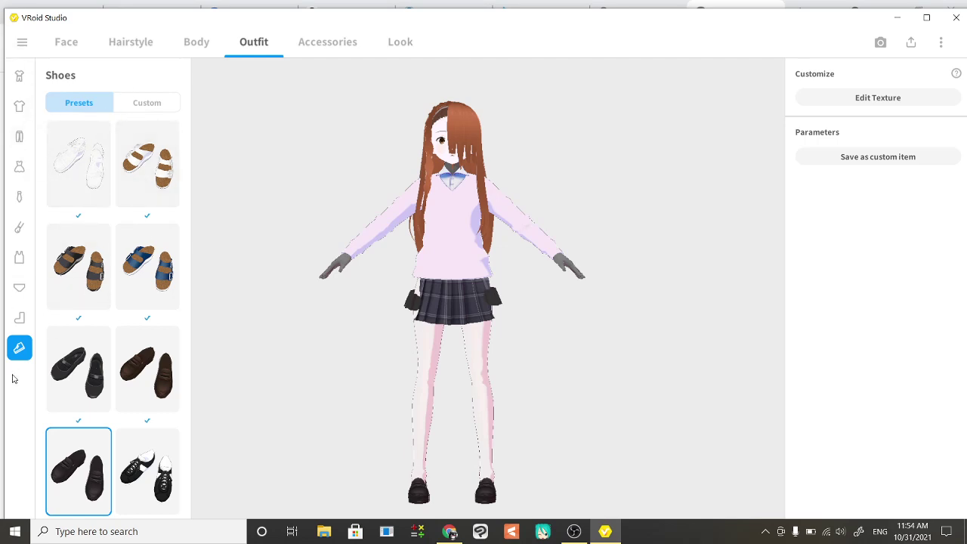
Add the Cat Ears accessory from the Furry Ears category to the model.
left_click(324, 48)
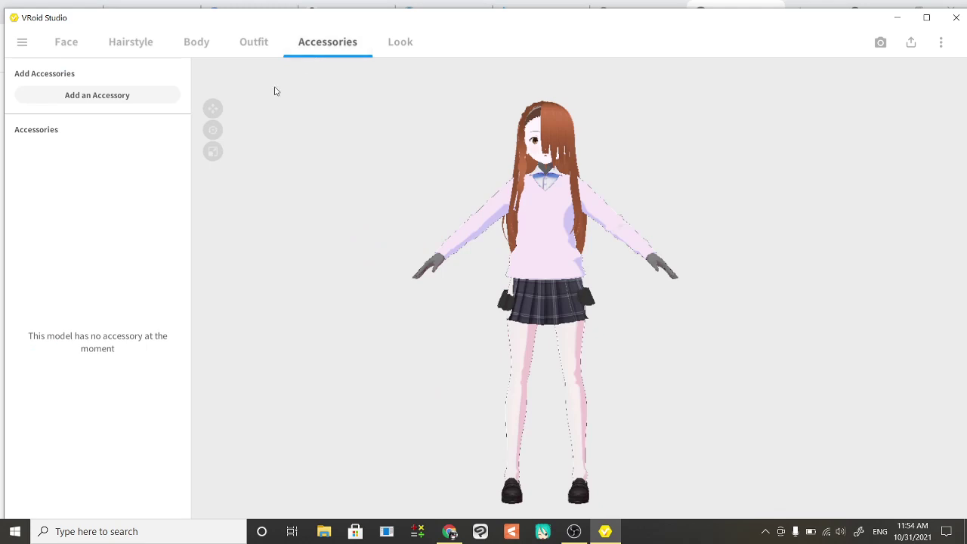
left_click(99, 97)
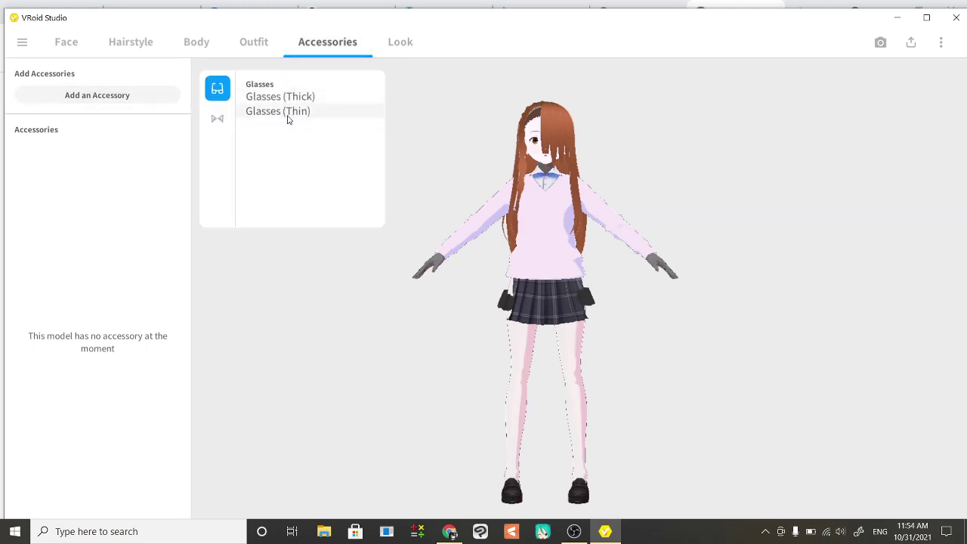
left_click(217, 119)
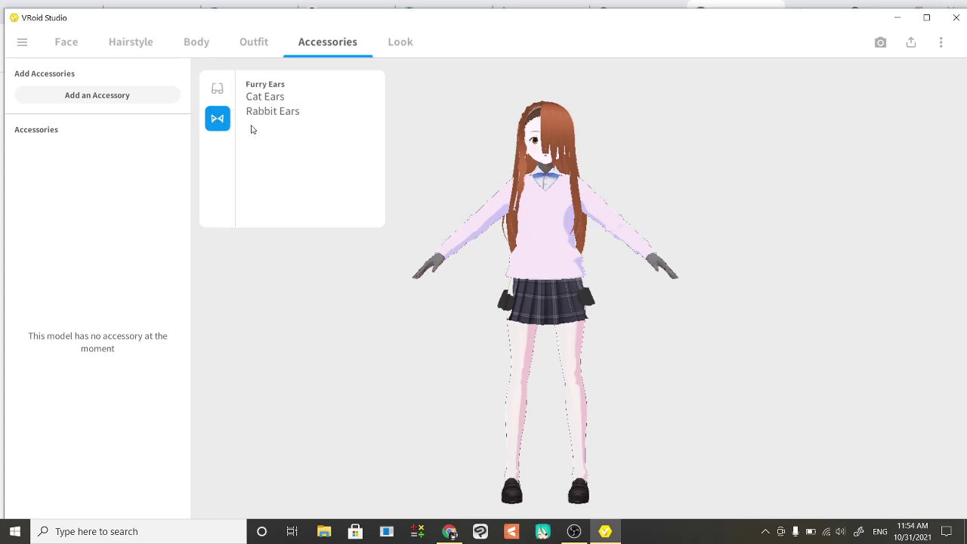
left_click(275, 97)
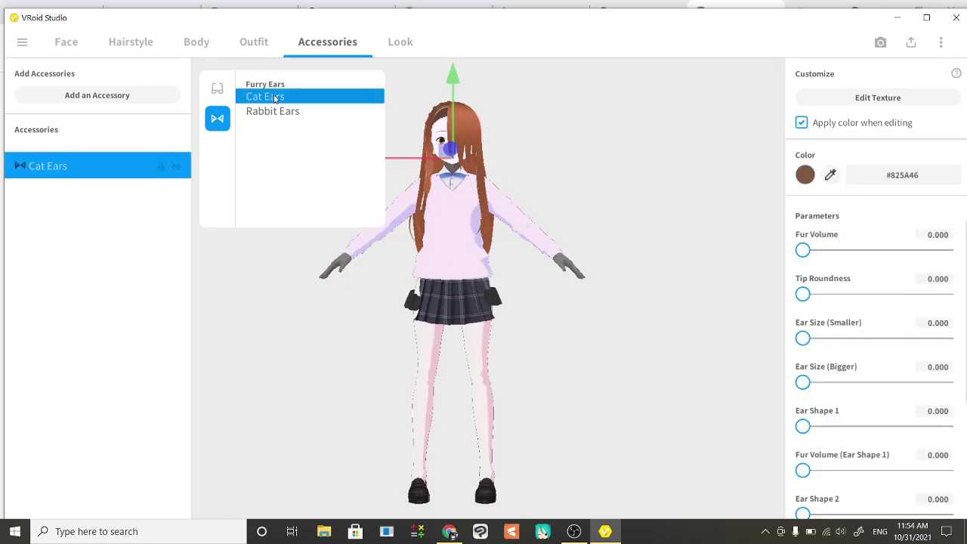
left_click(216, 303)
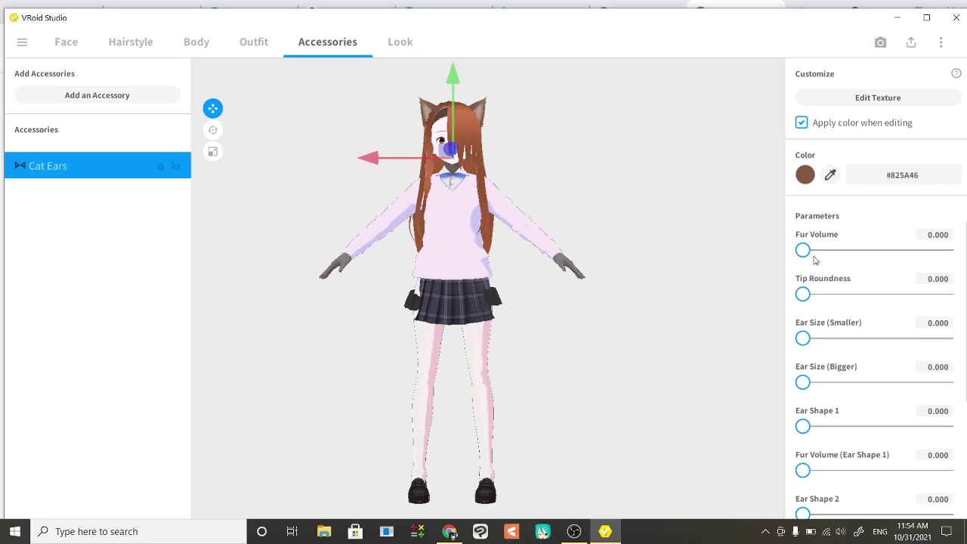
Examine the cat ears' fur volume, tip roundness, size and shape parameters, and display their rotation handles.
left_click_drag(814, 260, 790, 300)
scroll(918, 406, "down", 5)
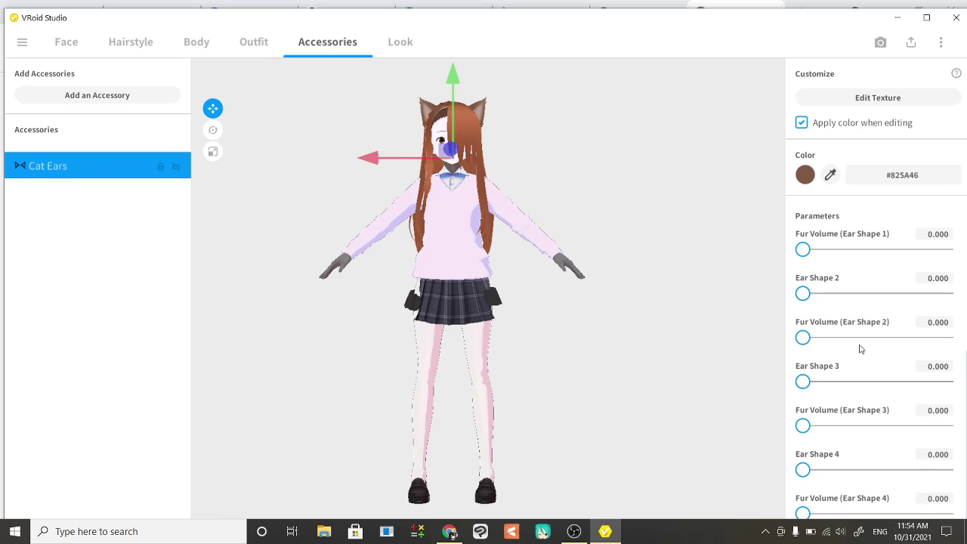
scroll(861, 348, "up", 5)
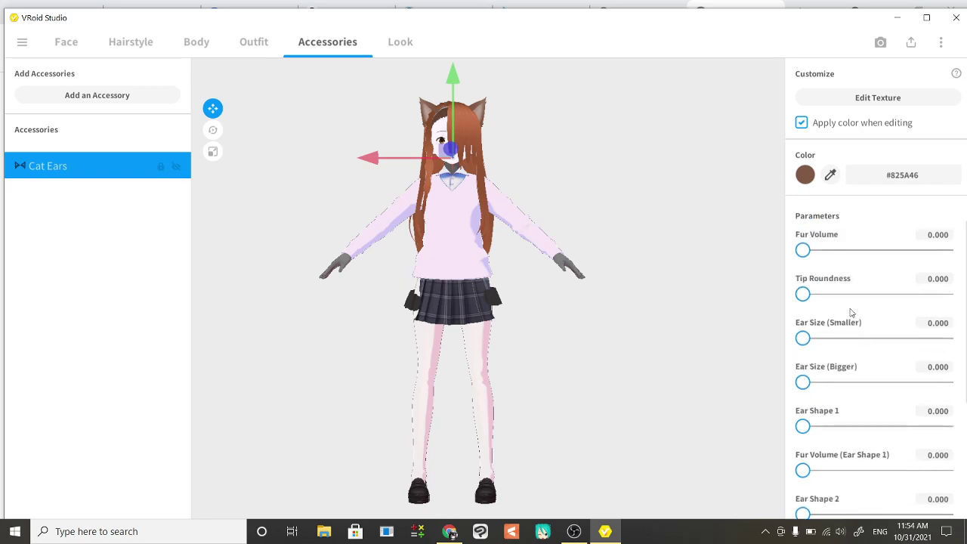
left_click(212, 131)
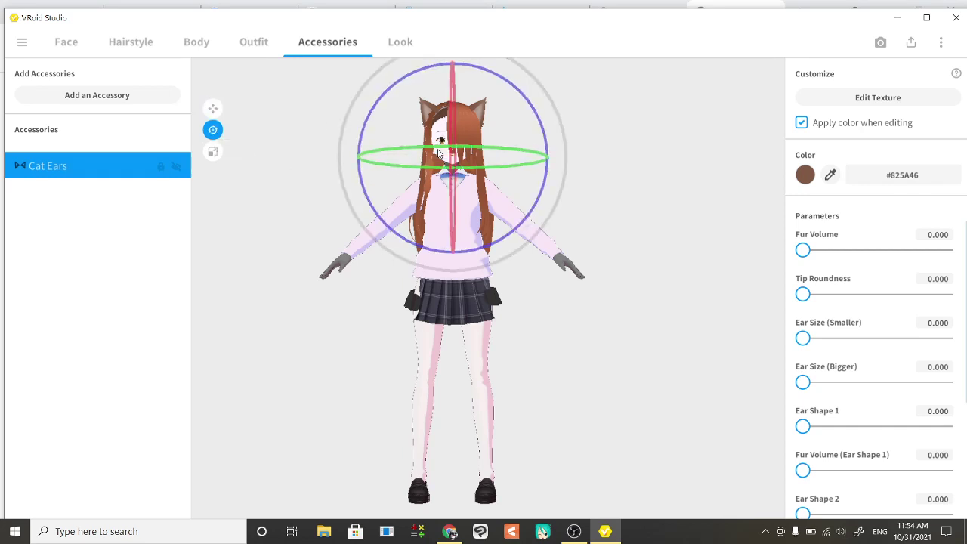
Try to move the cat ears higher above the head and undo the move.
left_click_drag(418, 170, 408, 178)
left_click(213, 108)
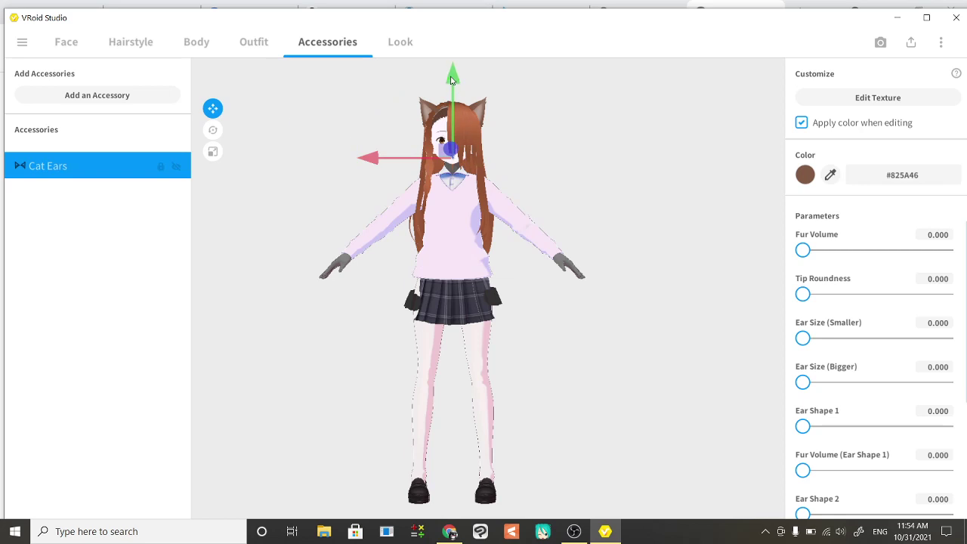
left_click_drag(451, 81, 438, 37)
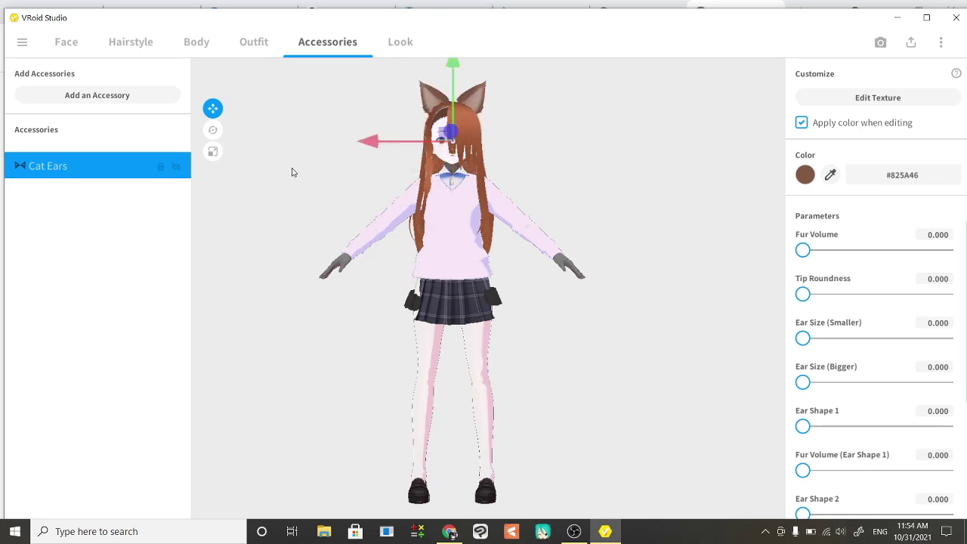
key("ctrl+z")
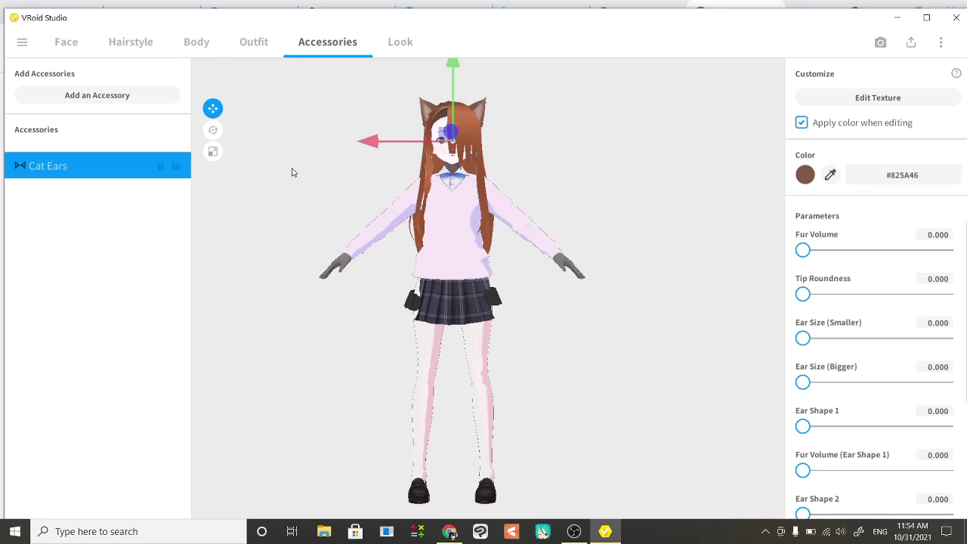
Try scaling the cat ears in width, height and depth, checking the model from the side, and undo the scaling.
left_click(214, 153)
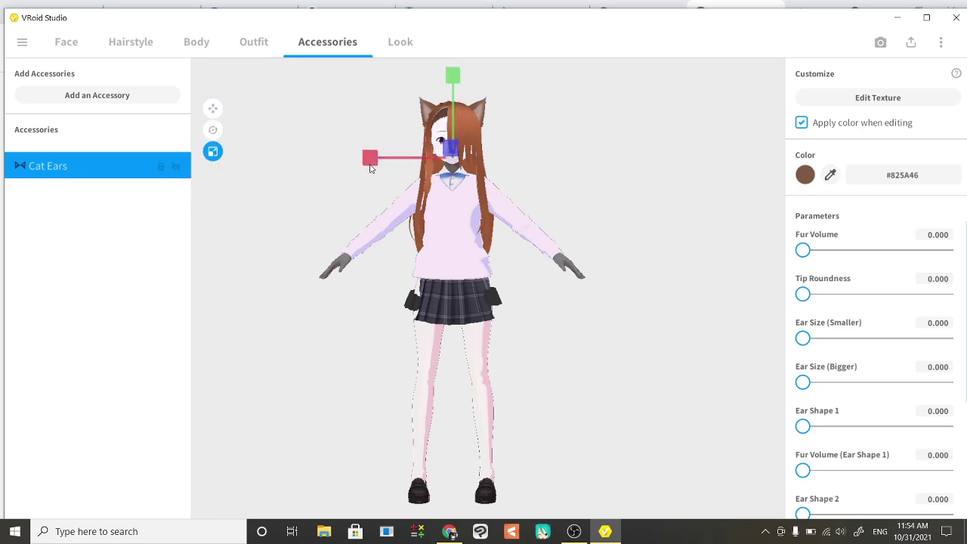
left_click_drag(371, 168, 315, 166)
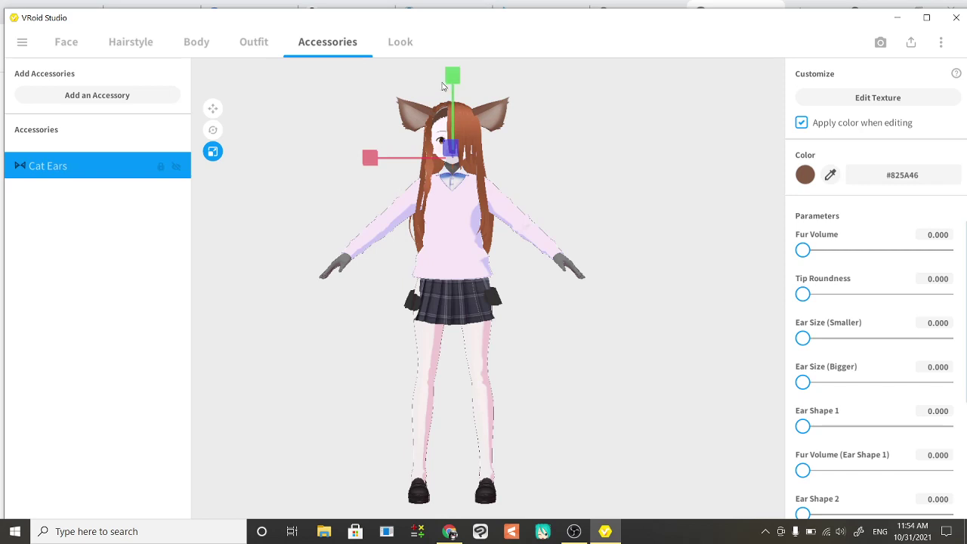
left_click_drag(453, 76, 461, 46)
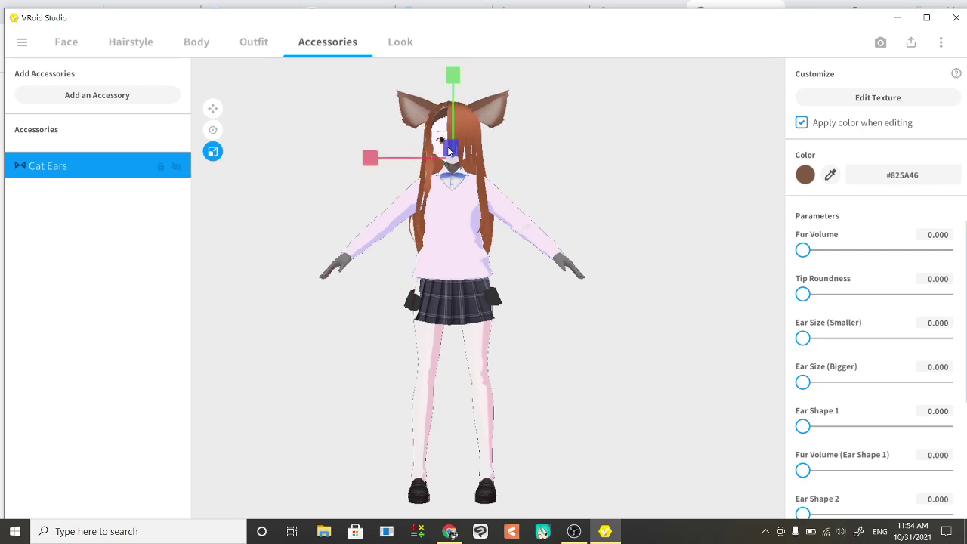
left_click_drag(449, 151, 370, 158)
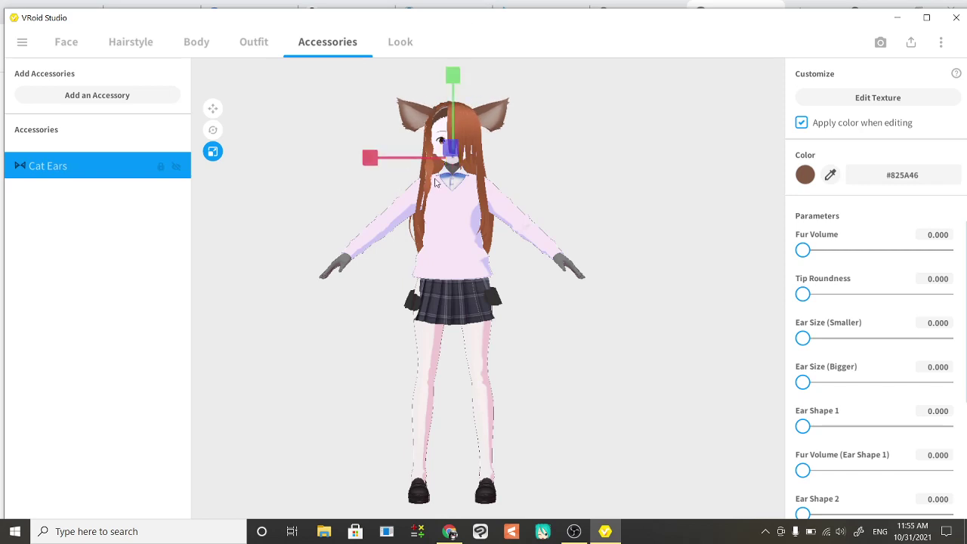
right_click_drag(370, 158, 542, 195)
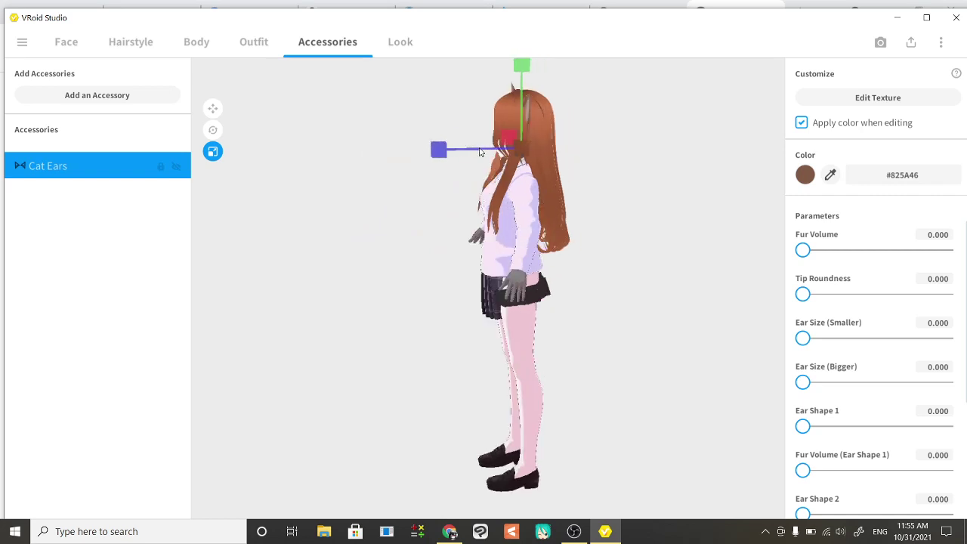
left_click_drag(460, 149, 476, 173)
right_click_drag(457, 291, 499, 280)
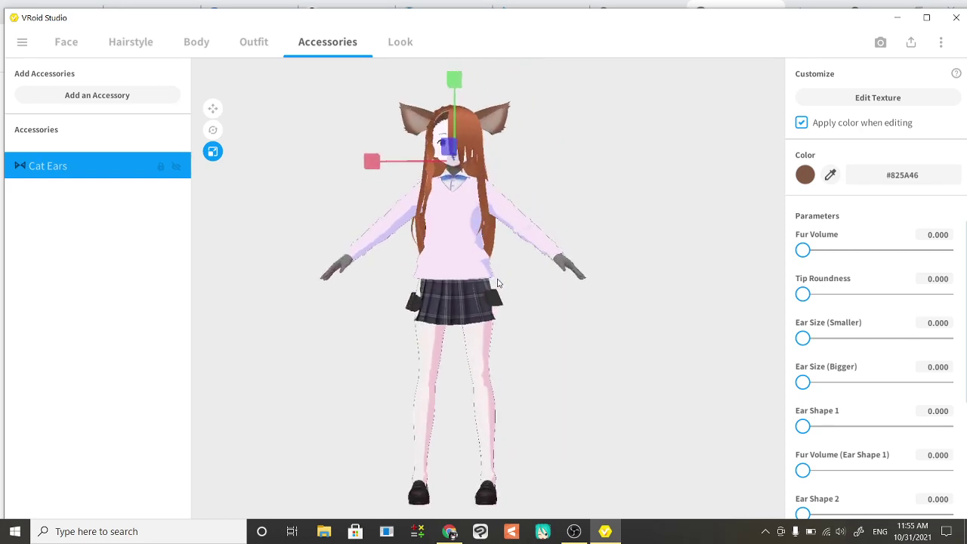
key("ctrl+z")
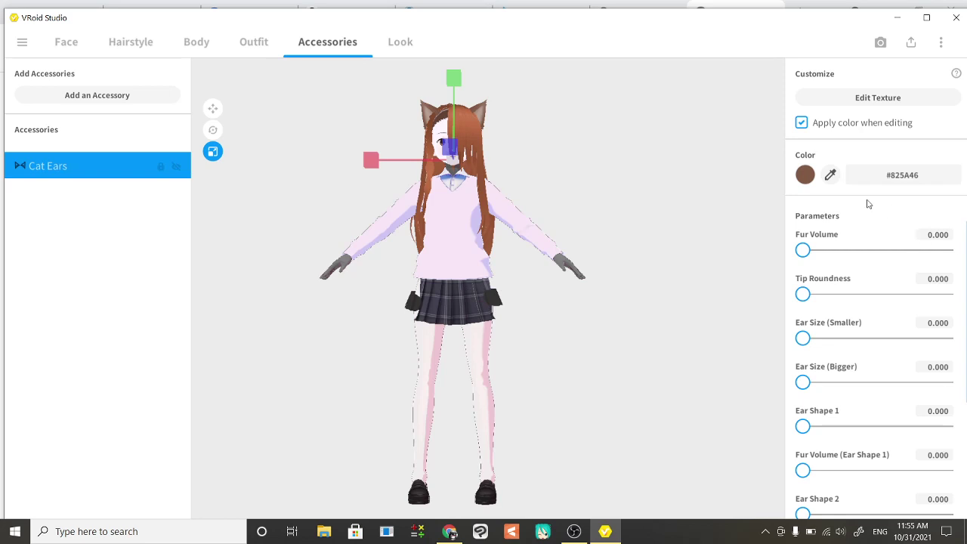
Change the cat ears' color to the dark brown #63290D.
left_click(806, 175)
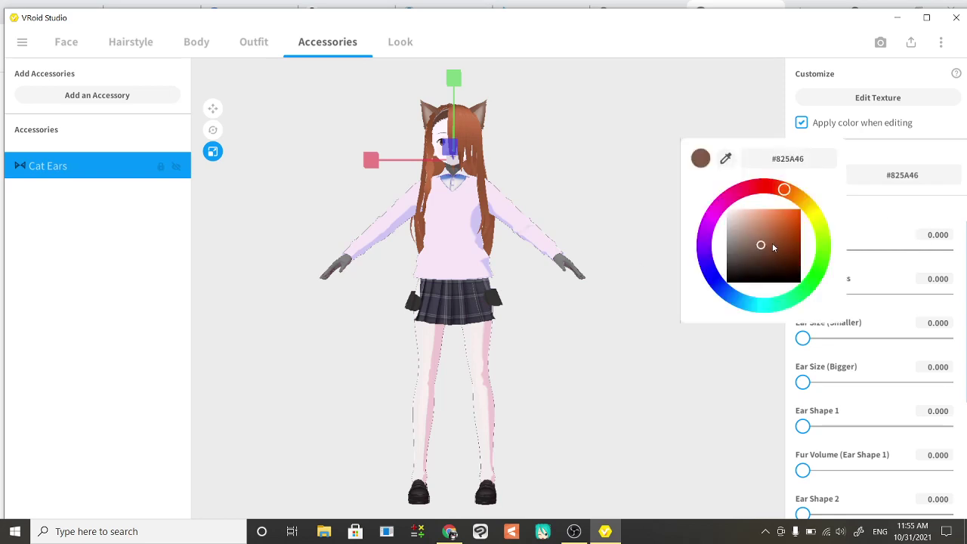
left_click_drag(774, 247, 792, 254)
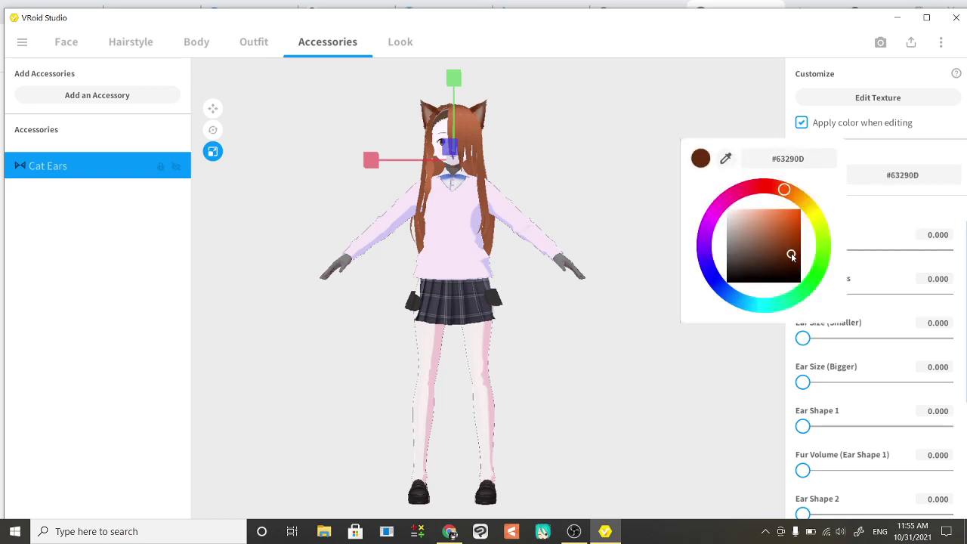
left_click(871, 82)
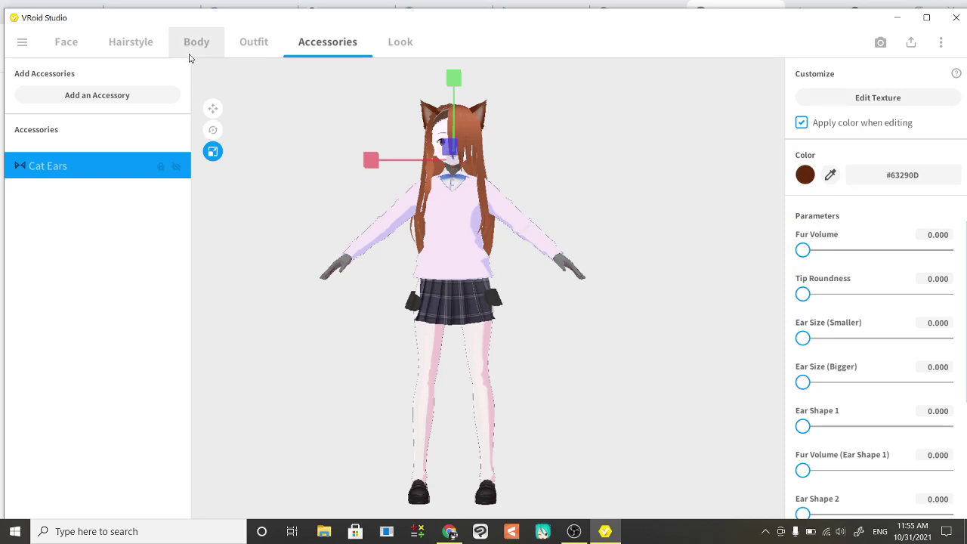
Add the Glasses (Thick) accessory from the Glasses category to the model.
left_click(125, 98)
left_click(218, 89)
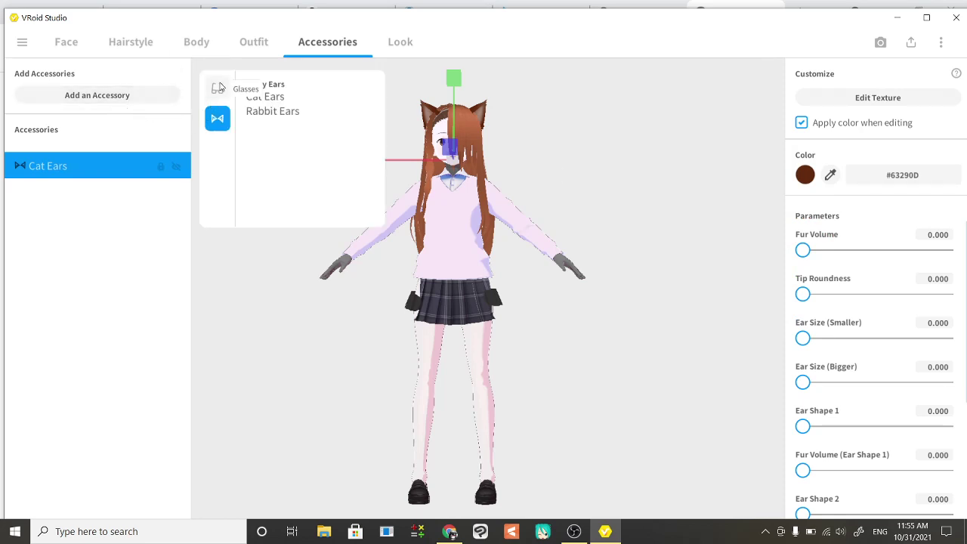
left_click(279, 99)
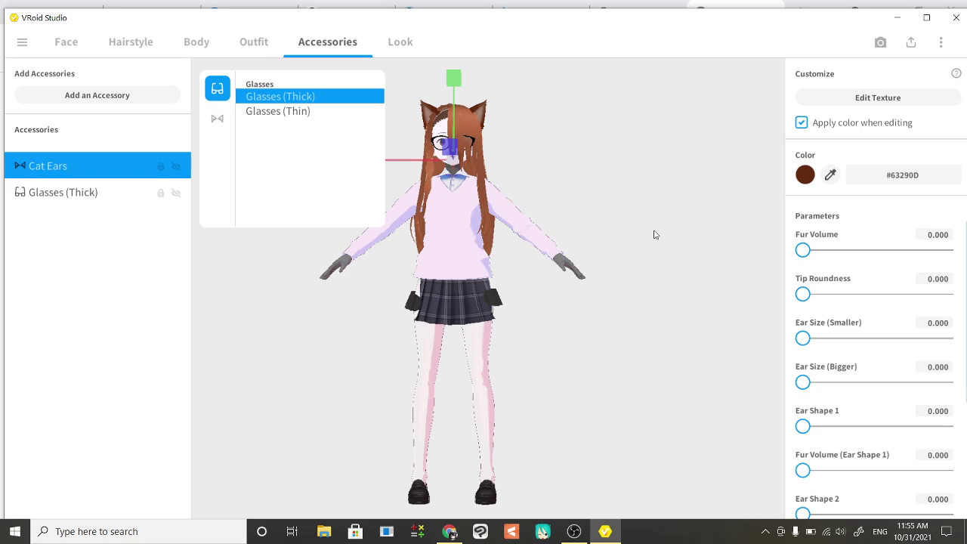
left_click(600, 187)
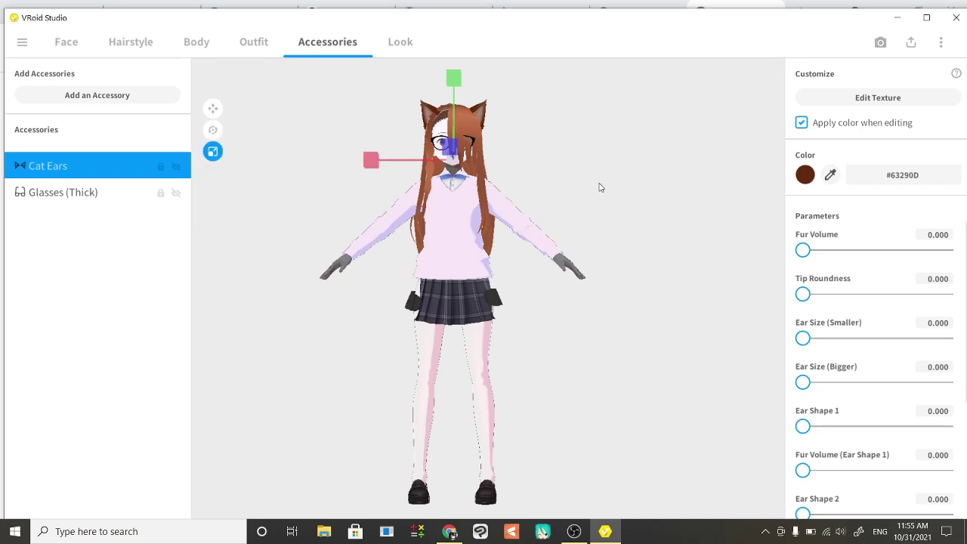
Examine the head with the cat ears and glasses from the front and side, and look through the ears' size and shape parameters.
scroll(600, 187, "up", 8)
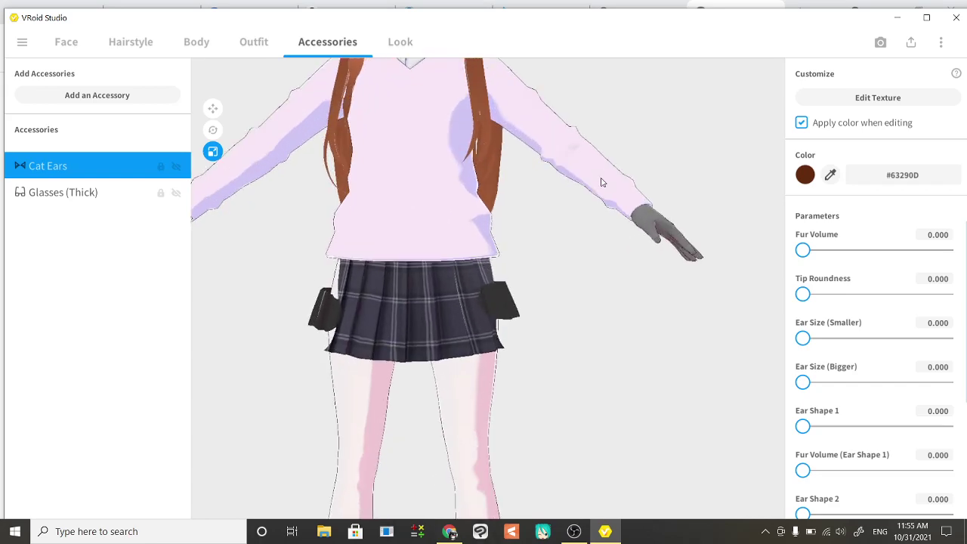
scroll(642, 306, "up", 5)
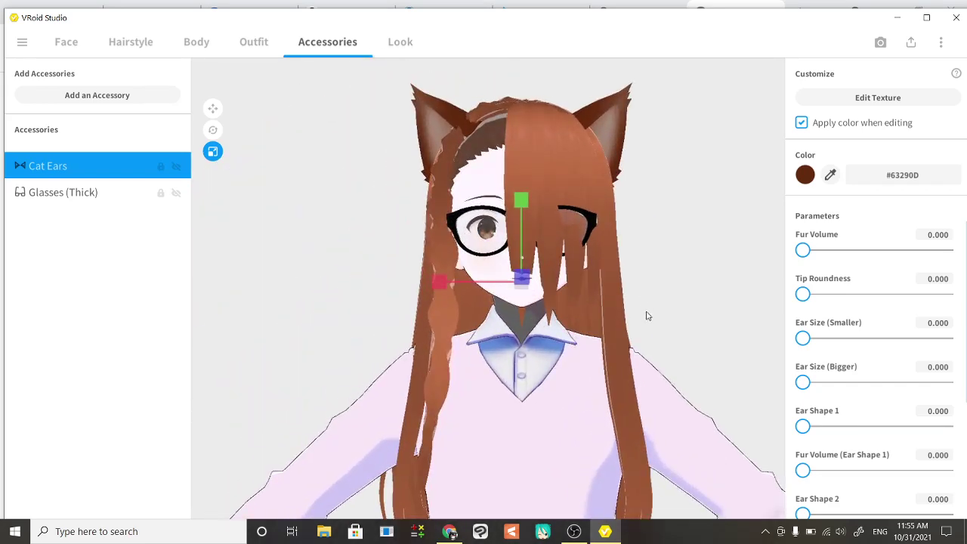
right_click_drag(601, 324, 635, 325)
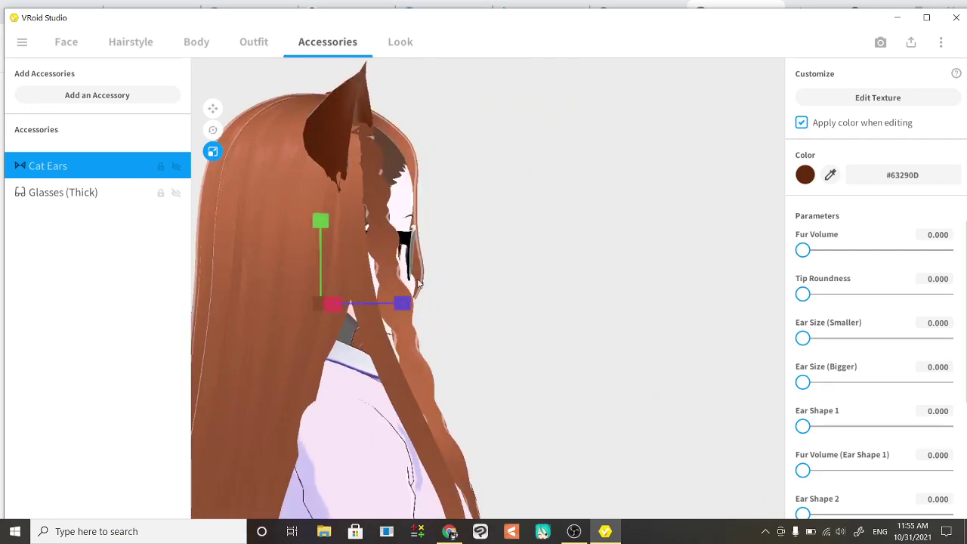
right_click_drag(538, 300, 493, 310)
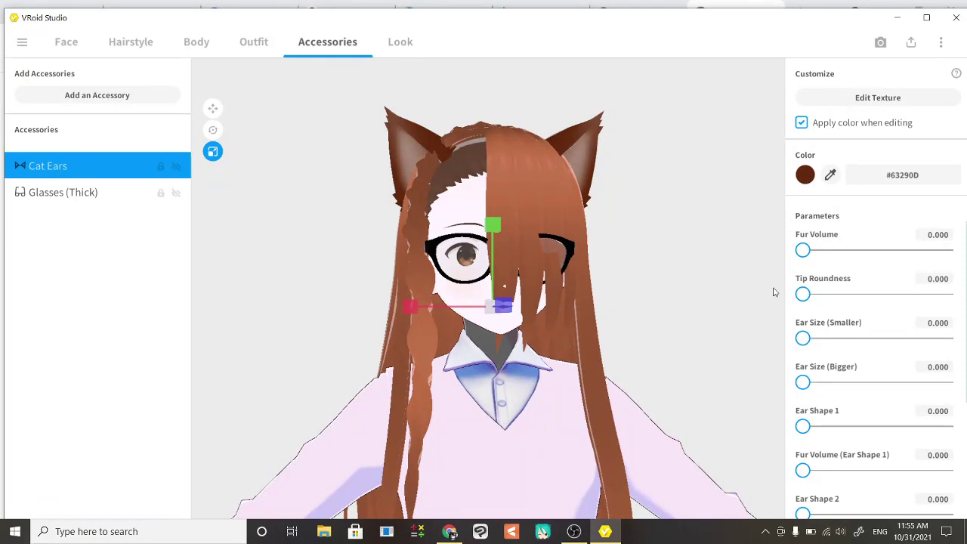
left_click(870, 101)
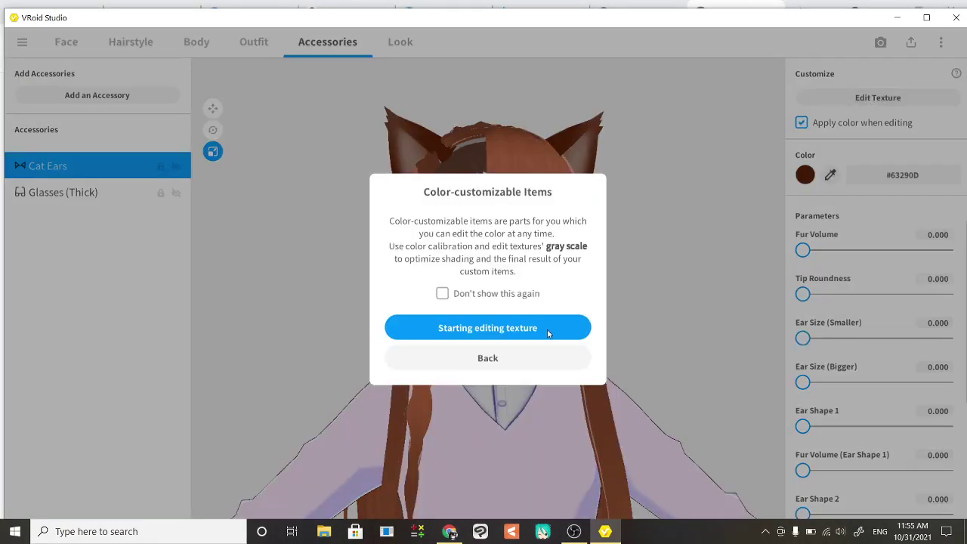
left_click(488, 359)
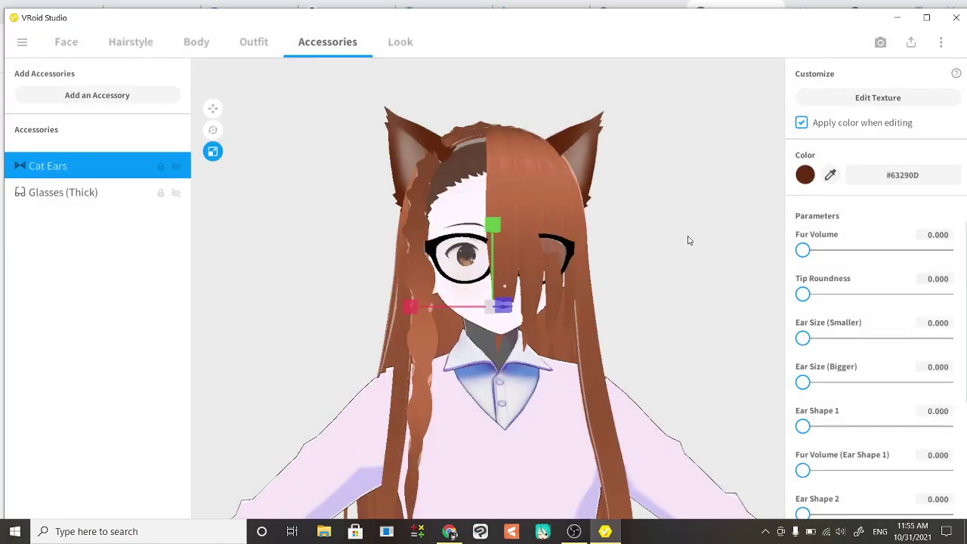
mouse_move(451, 283)
left_mouse_down()
mouse_move(479, 290)
mouse_move(442, 285)
left_mouse_up()
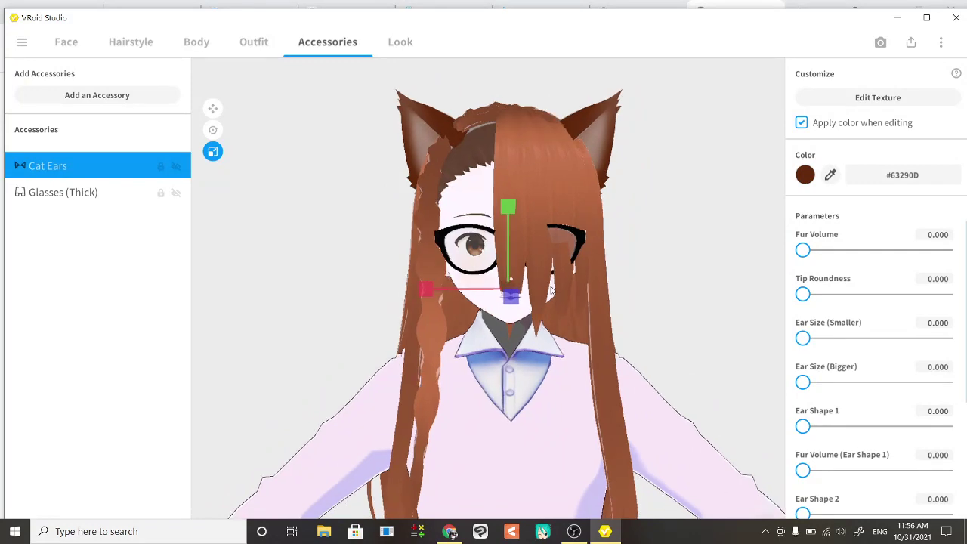
mouse_move(555, 291)
left_mouse_down()
mouse_move(502, 309)
mouse_move(516, 289)
mouse_move(561, 293)
left_mouse_up()
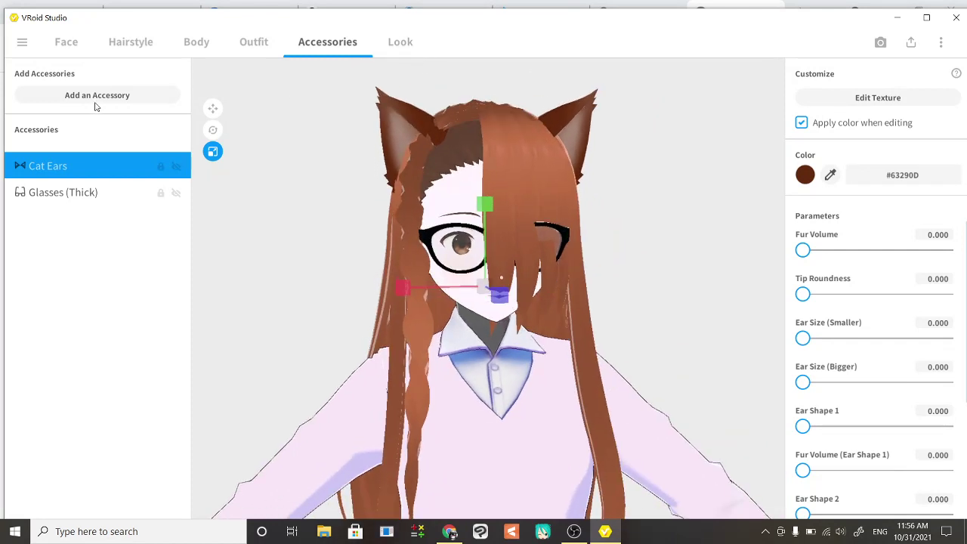
scroll(855, 384, "down", 4)
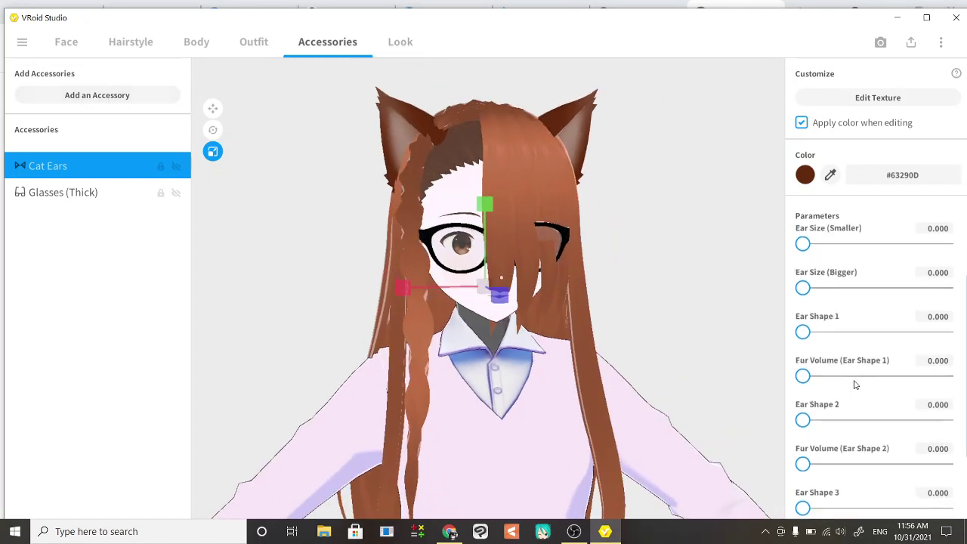
scroll(854, 385, "up", 4)
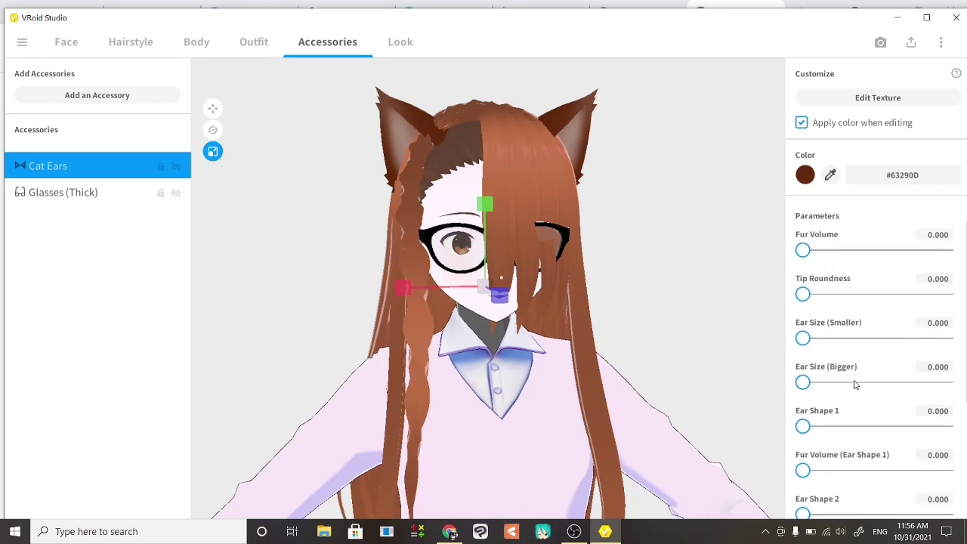
Select the thick glasses and examine their frame shape, position, bridge and temple parameters.
left_click(52, 198)
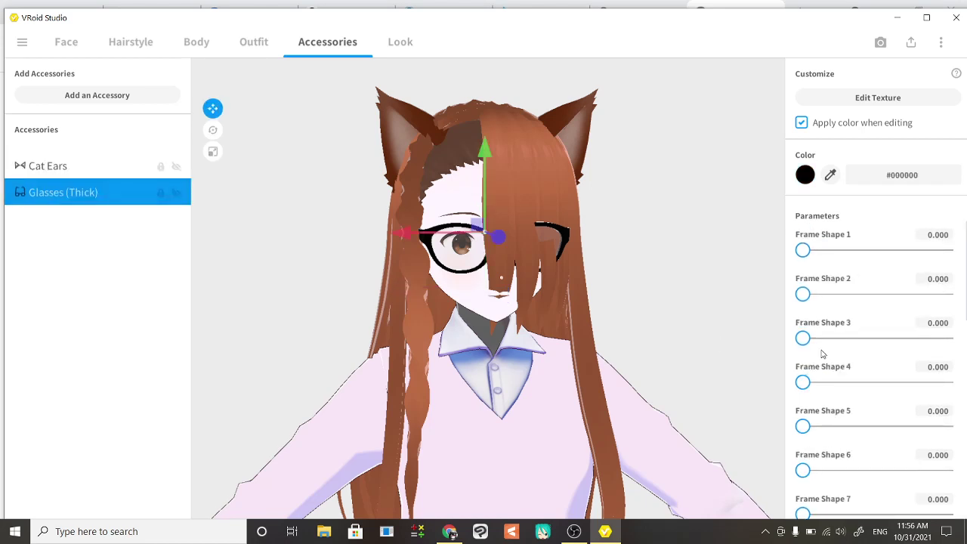
left_click_drag(805, 295, 724, 326)
scroll(859, 317, "down", 5)
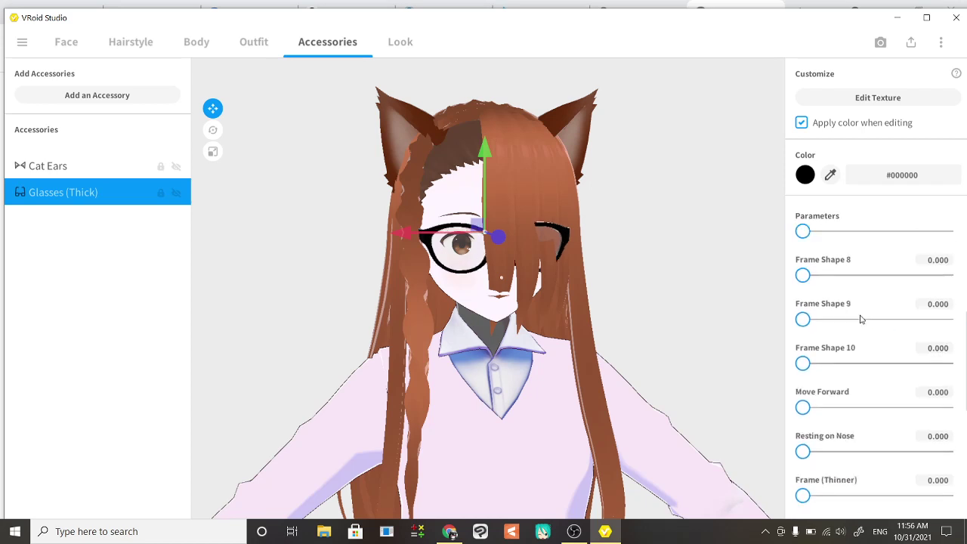
scroll(860, 319, "down", 5)
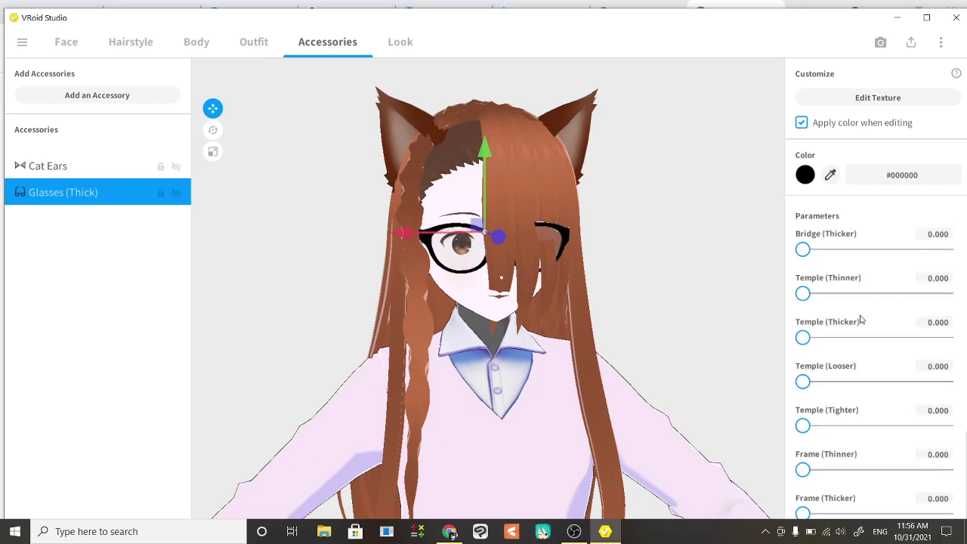
scroll(862, 317, "up", 10)
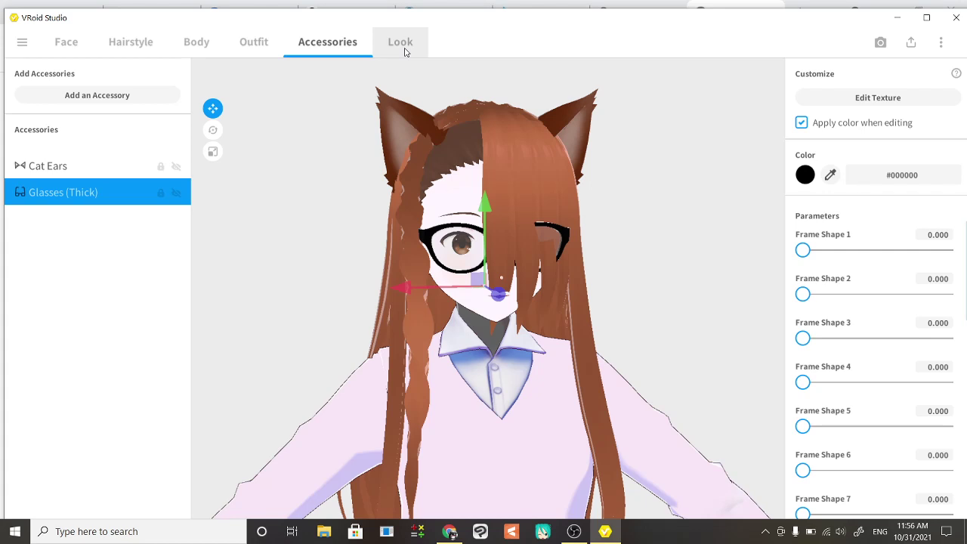
Look over the outline and whole-body settings, and open the texture of the unsaved Uniform Vest top for editing.
left_click(404, 45)
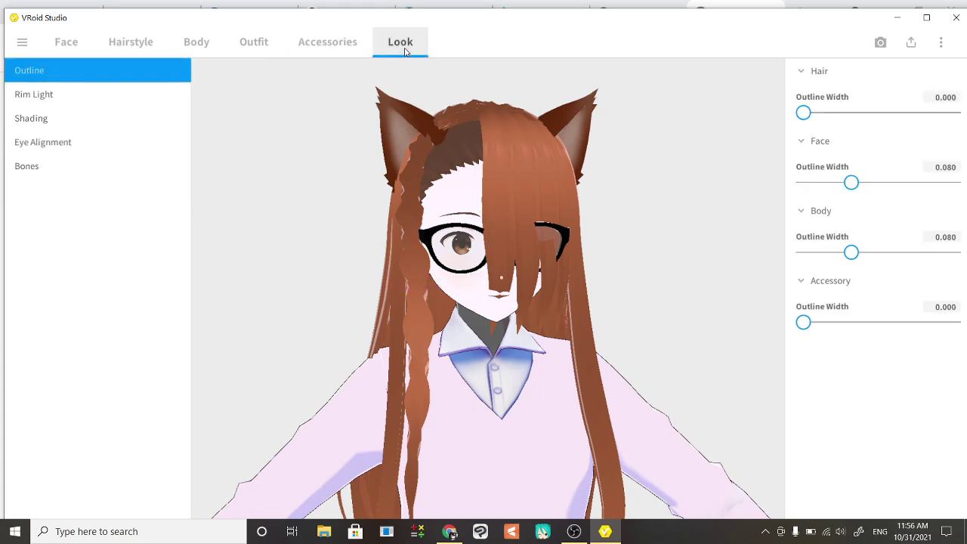
left_click(198, 50)
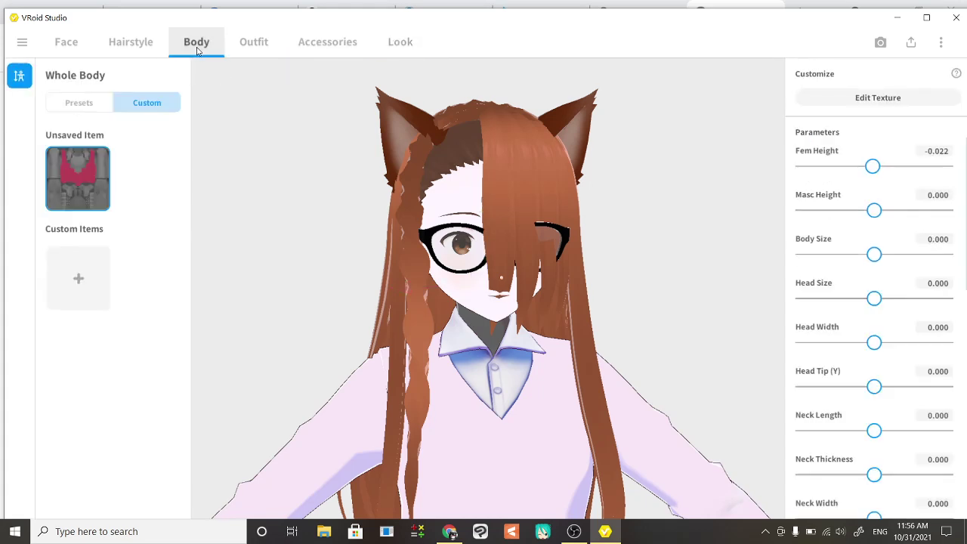
left_click(130, 51)
left_click(255, 52)
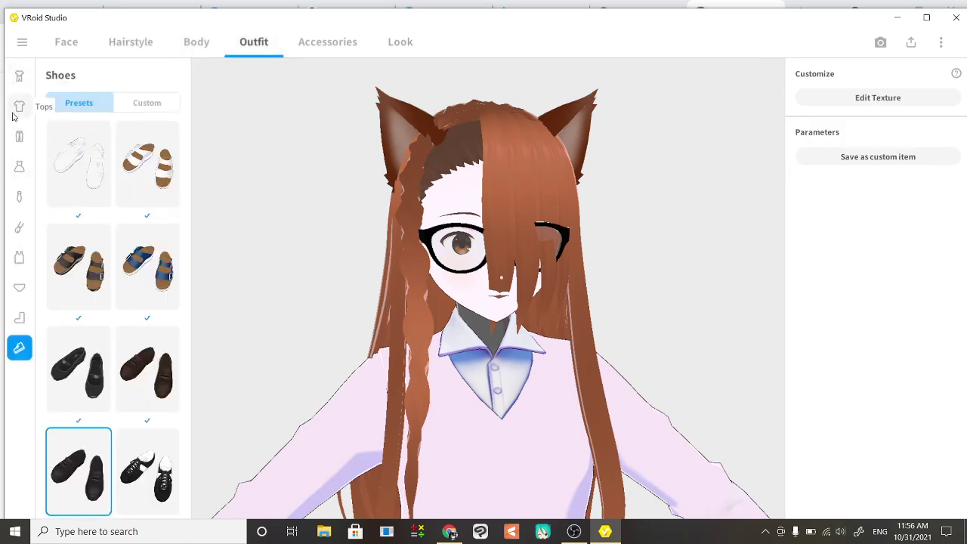
left_click(19, 109)
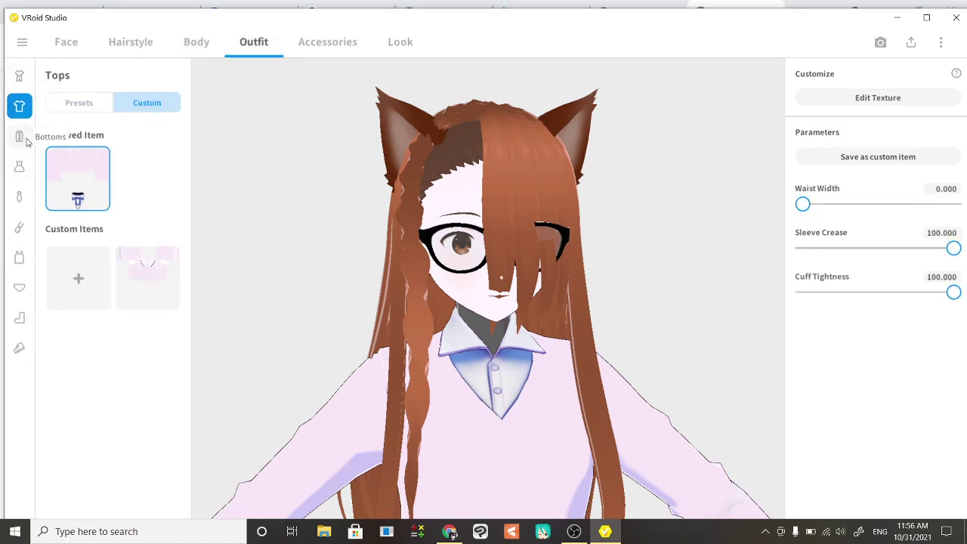
left_click(878, 99)
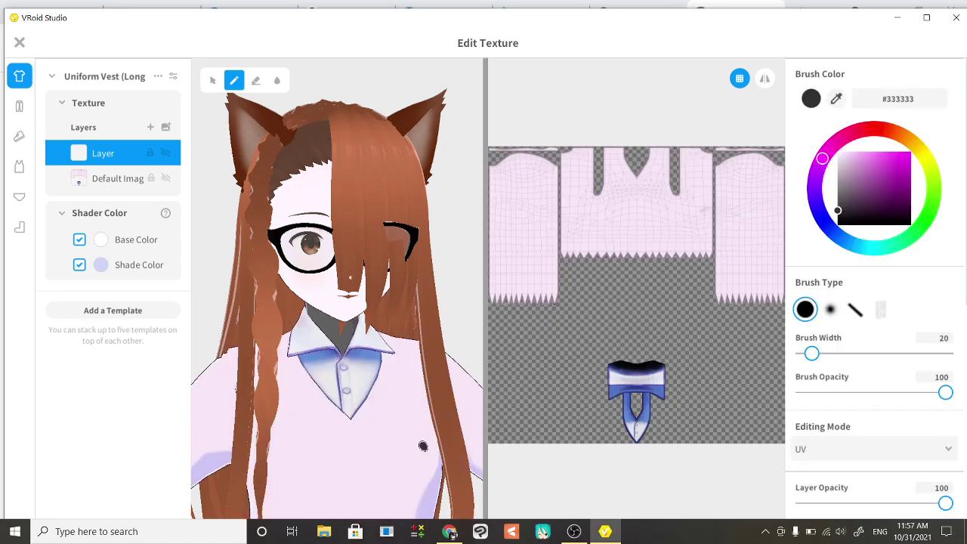
Set the eraser to a brush width of 160 on the vest's Default Image layer and try it over the collar.
scroll(452, 432, "down", 2)
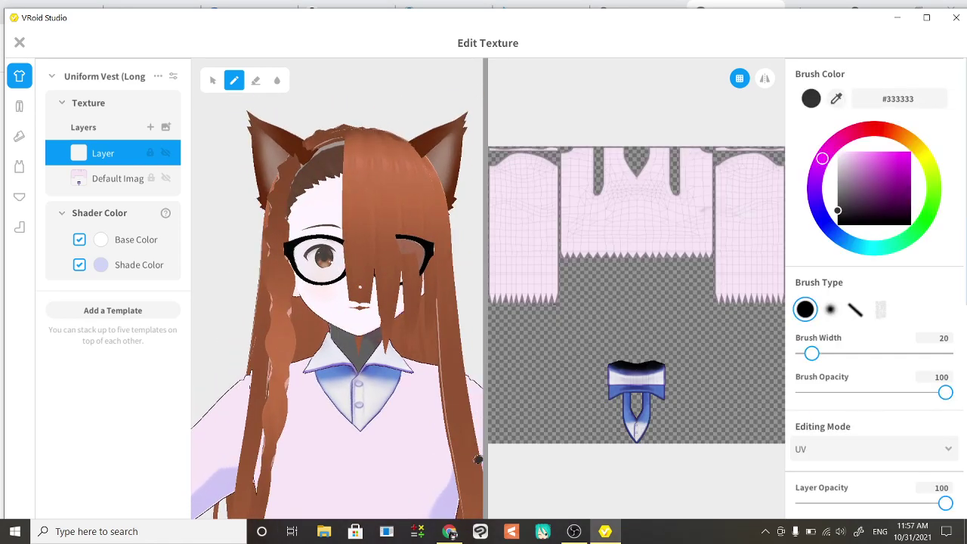
scroll(442, 408, "down", 4)
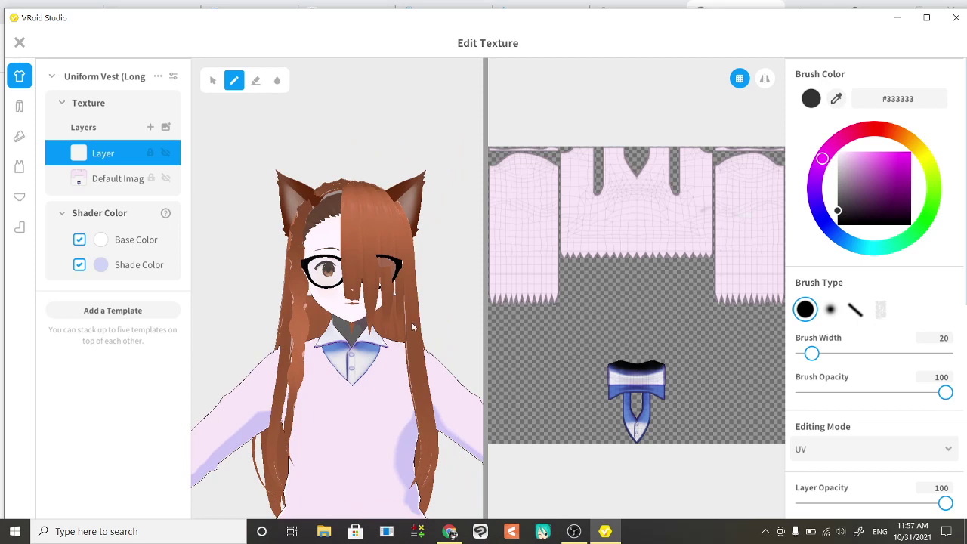
left_click(256, 81)
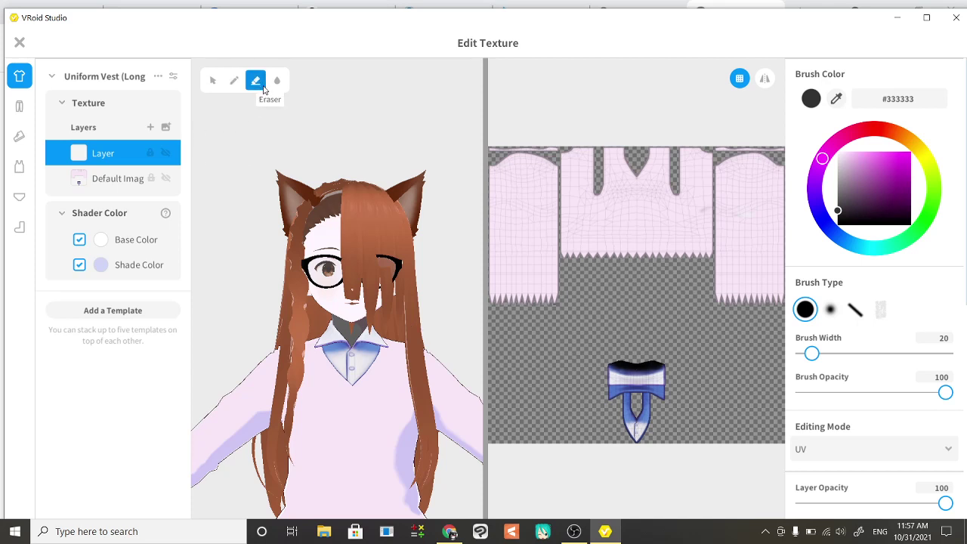
left_click(127, 188)
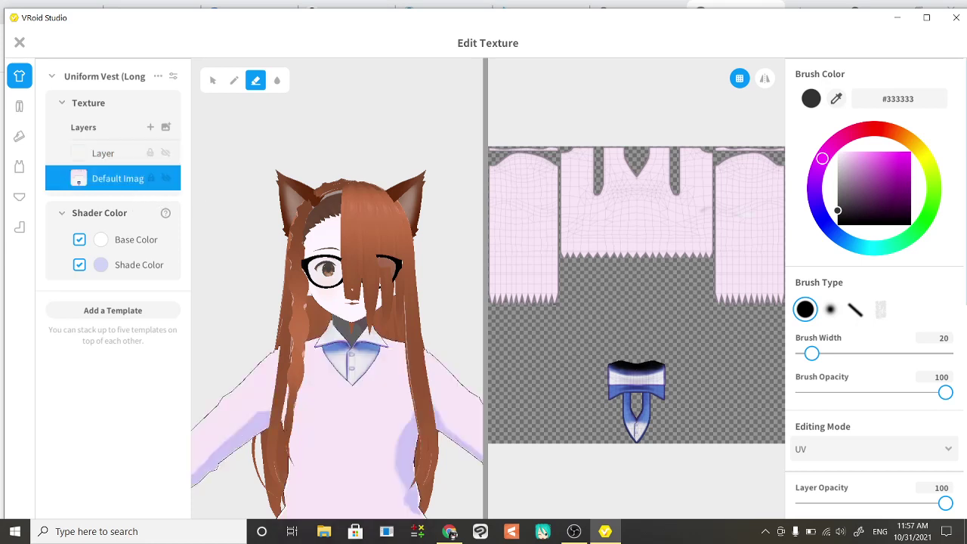
left_click(880, 355)
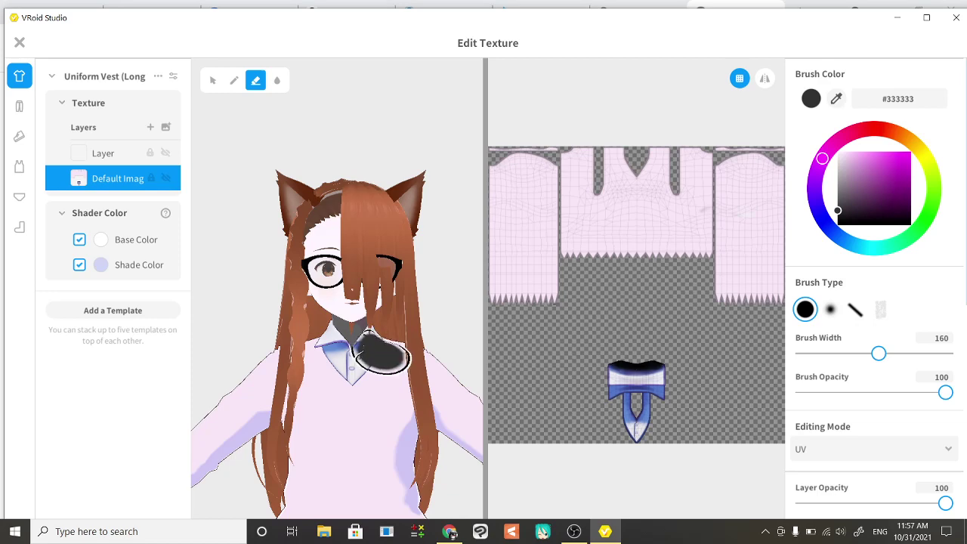
left_click_drag(359, 339, 329, 342)
scroll(332, 340, "down", 4)
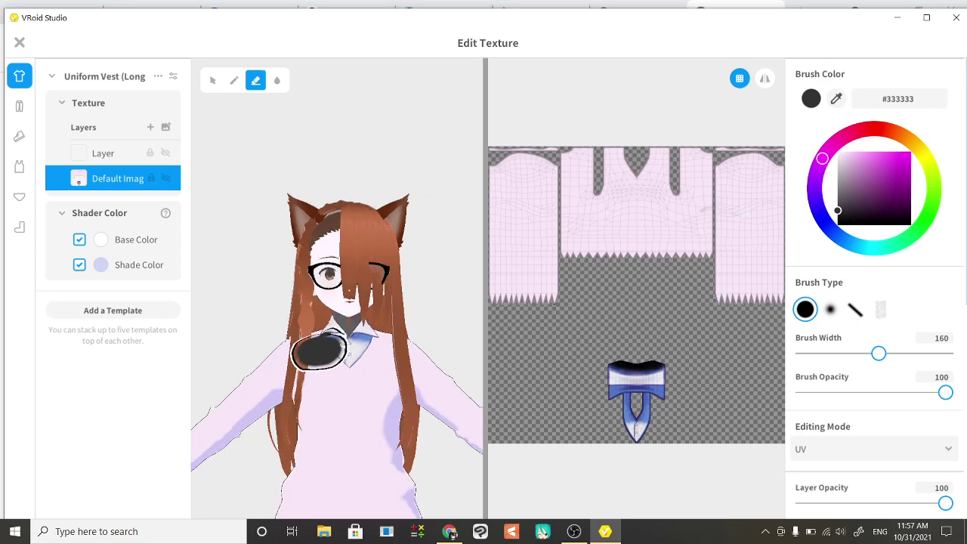
right_click_drag(332, 340, 288, 349)
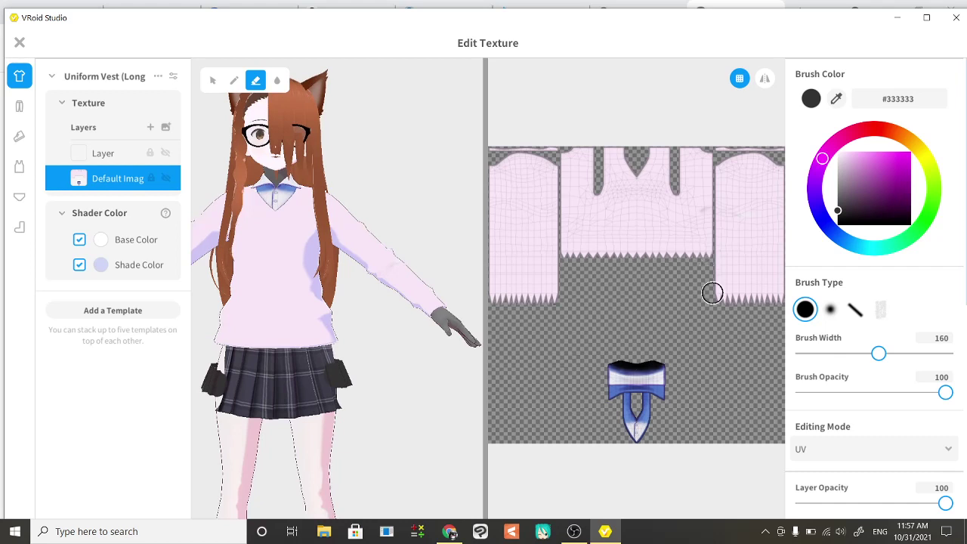
Erase the vest's upper chest, the separate collar piece and the upper ends of both sleeves from the flat texture.
mouse_move(686, 153)
left_mouse_down()
mouse_move(664, 170)
mouse_move(582, 142)
mouse_move(625, 170)
mouse_move(665, 159)
mouse_move(635, 170)
mouse_move(582, 142)
mouse_move(604, 170)
mouse_move(653, 176)
mouse_move(678, 154)
mouse_move(600, 153)
left_mouse_up()
mouse_move(646, 316)
left_mouse_down()
mouse_move(629, 374)
mouse_move(613, 363)
mouse_move(634, 377)
mouse_move(669, 356)
mouse_move(618, 372)
mouse_move(674, 360)
mouse_move(624, 389)
mouse_move(639, 413)
mouse_move(614, 388)
mouse_move(655, 389)
mouse_move(637, 390)
mouse_move(628, 364)
left_mouse_up()
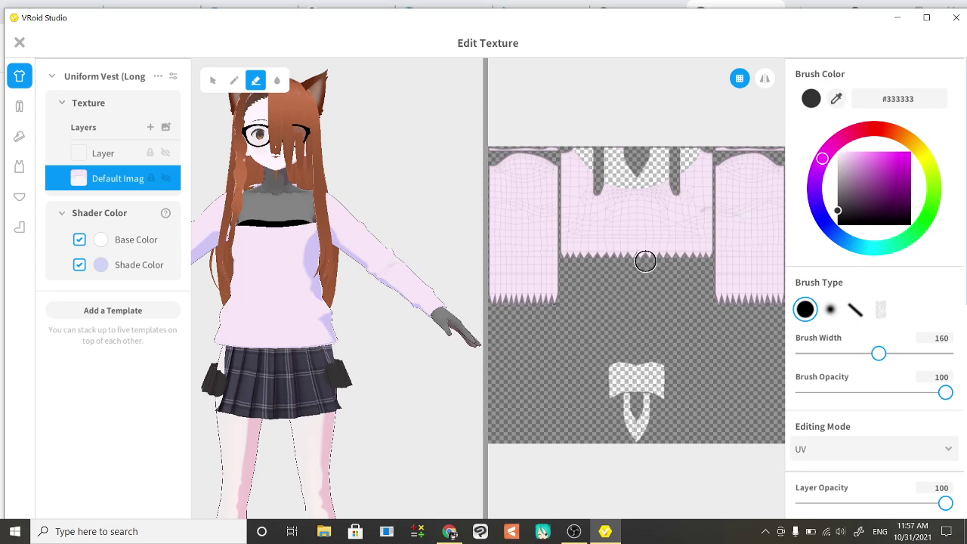
mouse_move(508, 164)
left_mouse_down()
mouse_move(553, 159)
mouse_move(495, 161)
mouse_move(544, 172)
mouse_move(531, 162)
mouse_move(532, 144)
mouse_move(555, 158)
left_mouse_up()
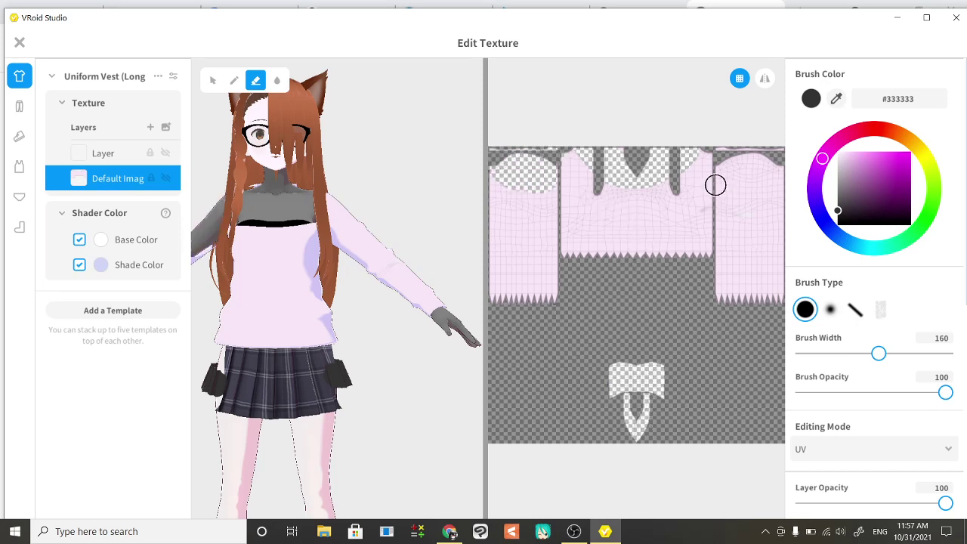
mouse_move(717, 184)
left_mouse_down()
mouse_move(781, 162)
mouse_move(717, 164)
mouse_move(751, 168)
left_mouse_up()
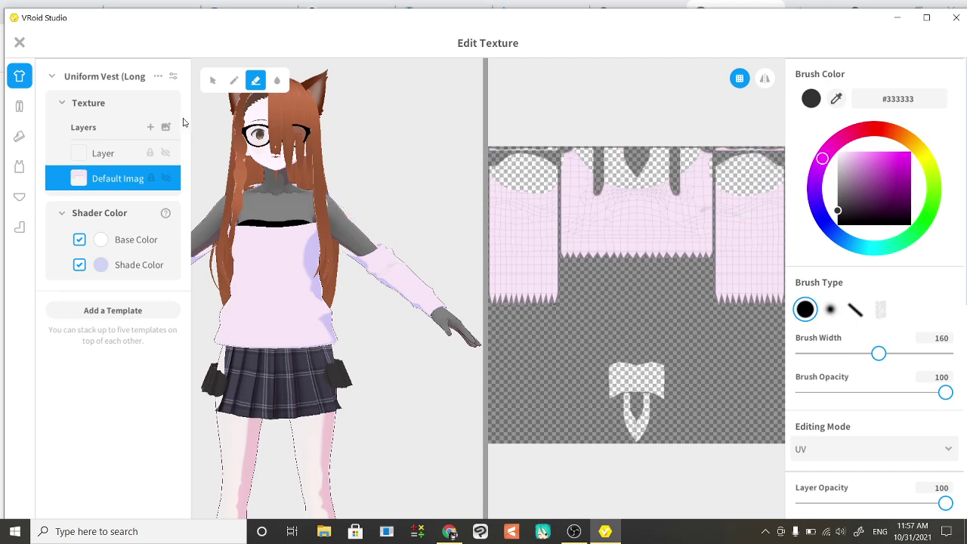
left_click(158, 77)
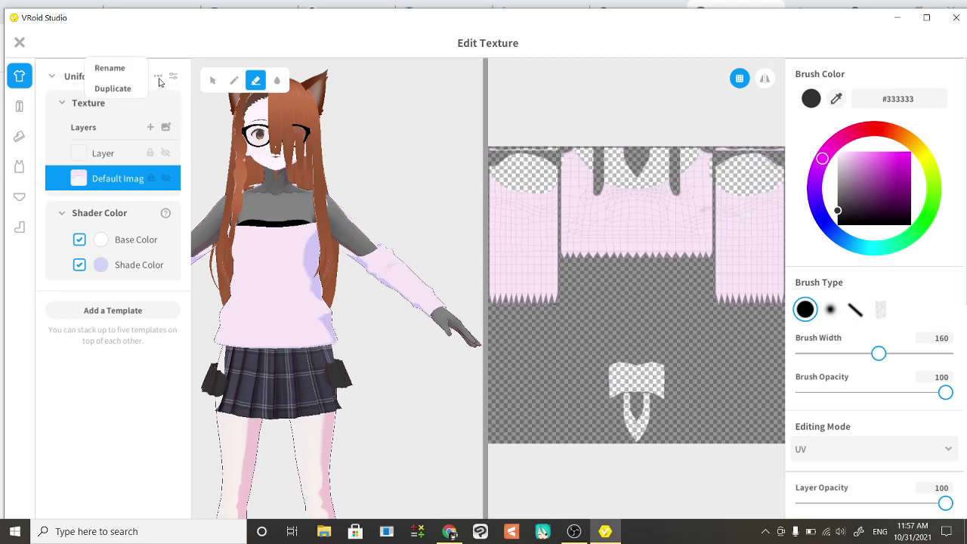
left_click(160, 81)
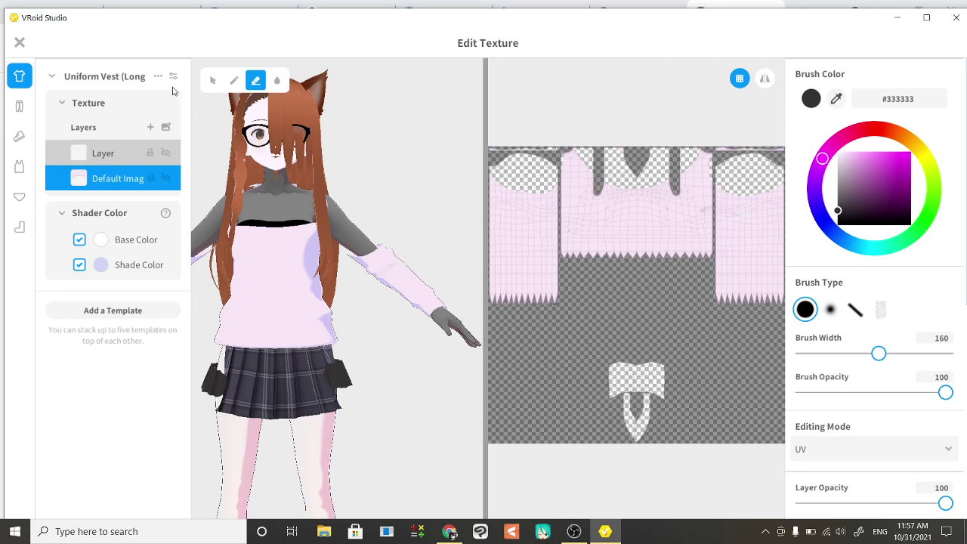
left_click(174, 153)
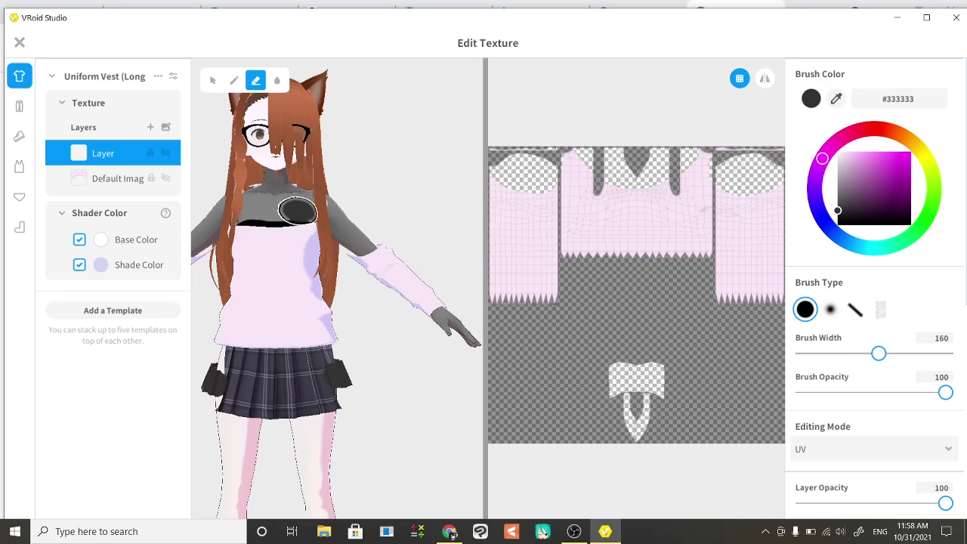
Leave the texture editor and return to model selection without saving the model's edits.
left_click(21, 43)
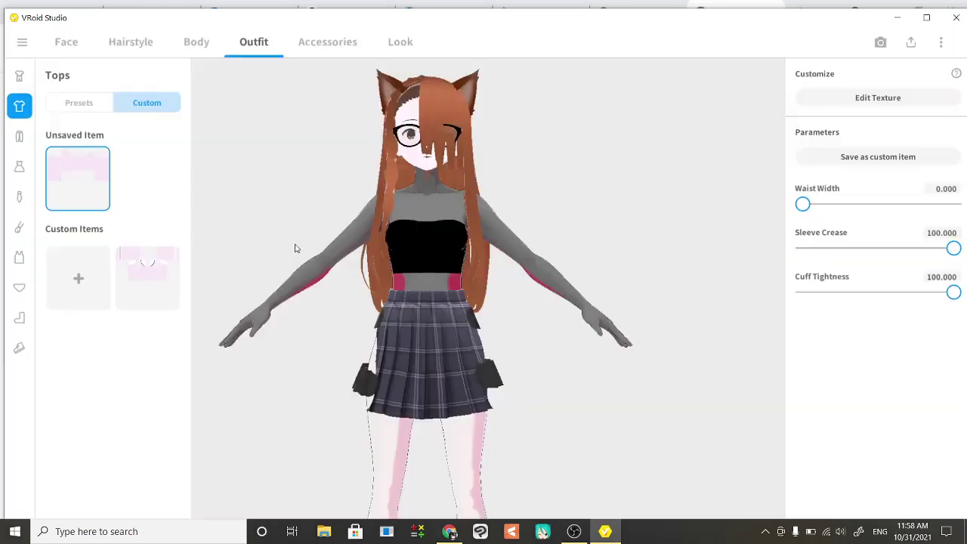
left_click(22, 44)
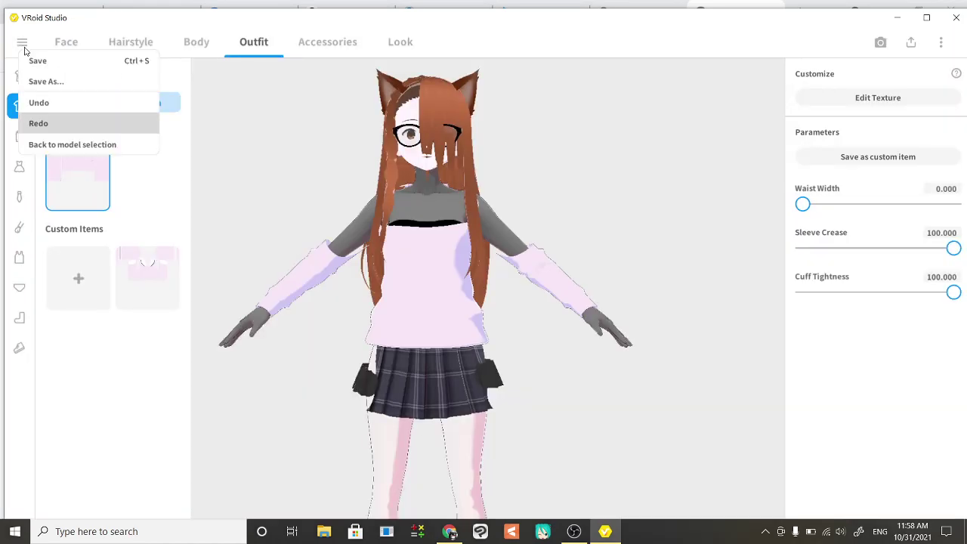
left_click(66, 145)
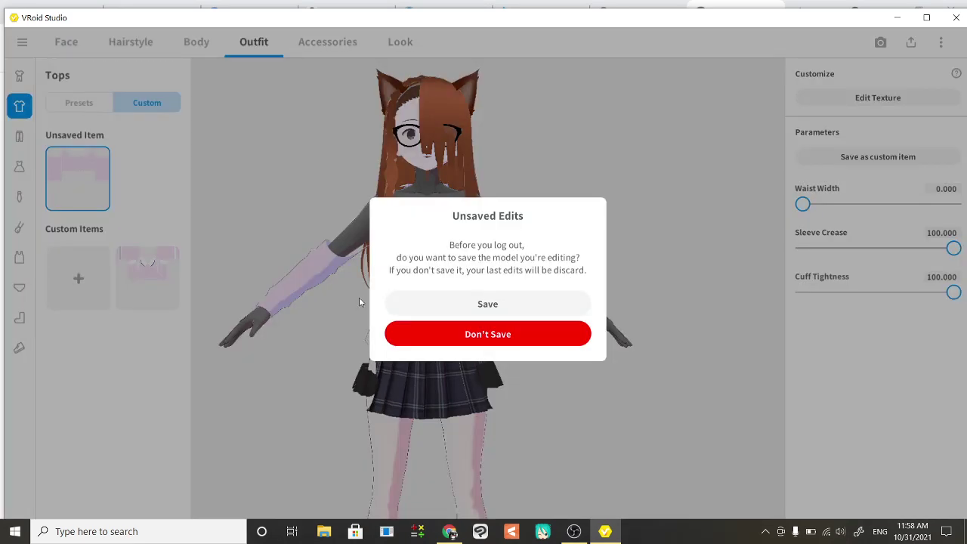
left_click(484, 341)
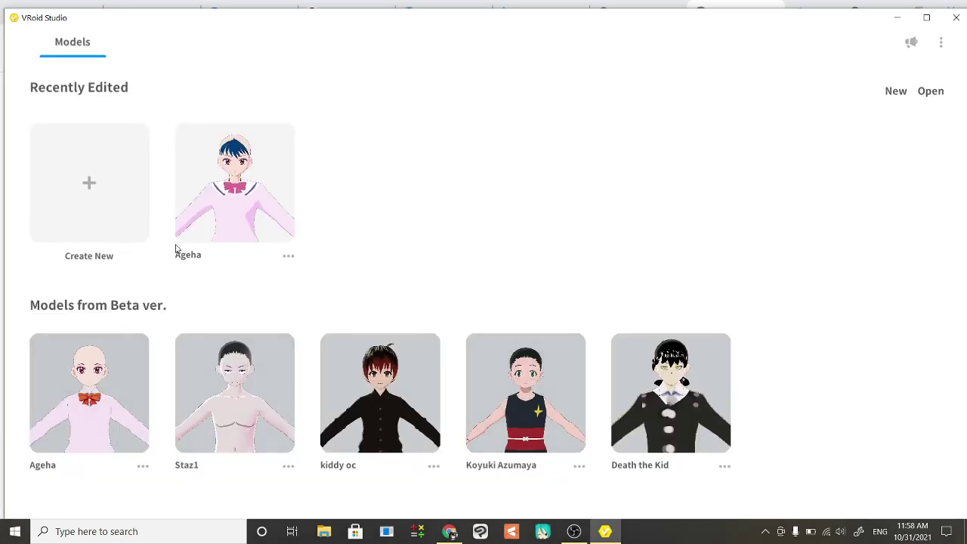
Open the recently edited Ageha model and frame its face and upper body.
left_click(221, 205)
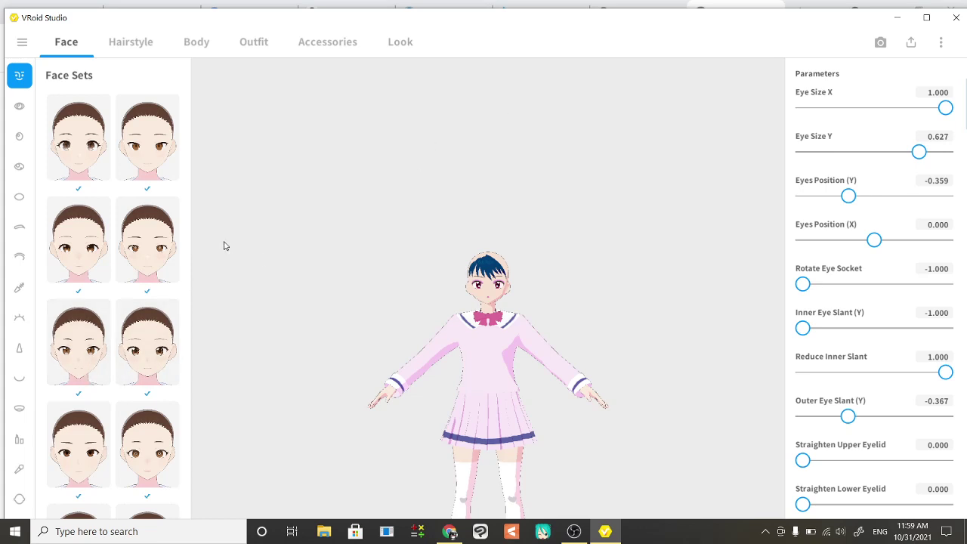
scroll(306, 320, "up", 5)
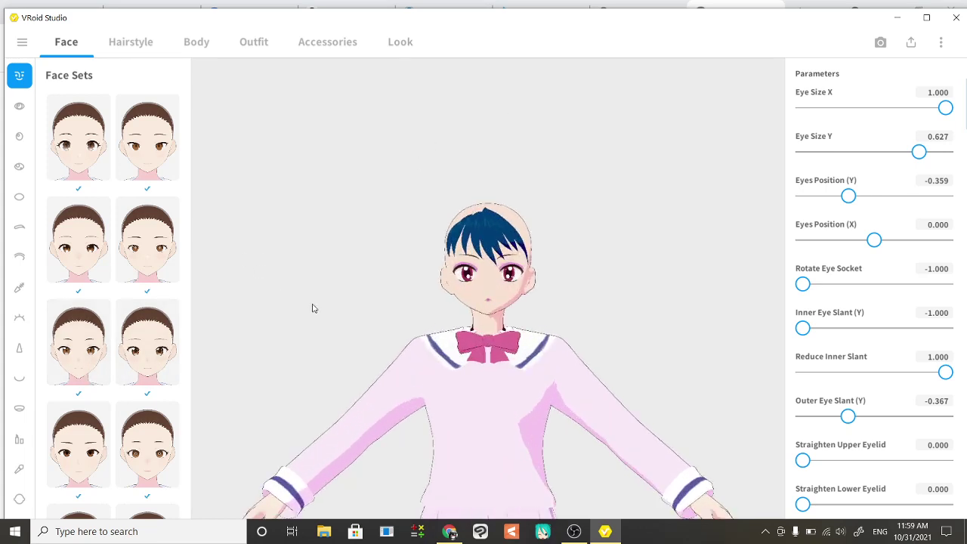
scroll(314, 309, "up", 3)
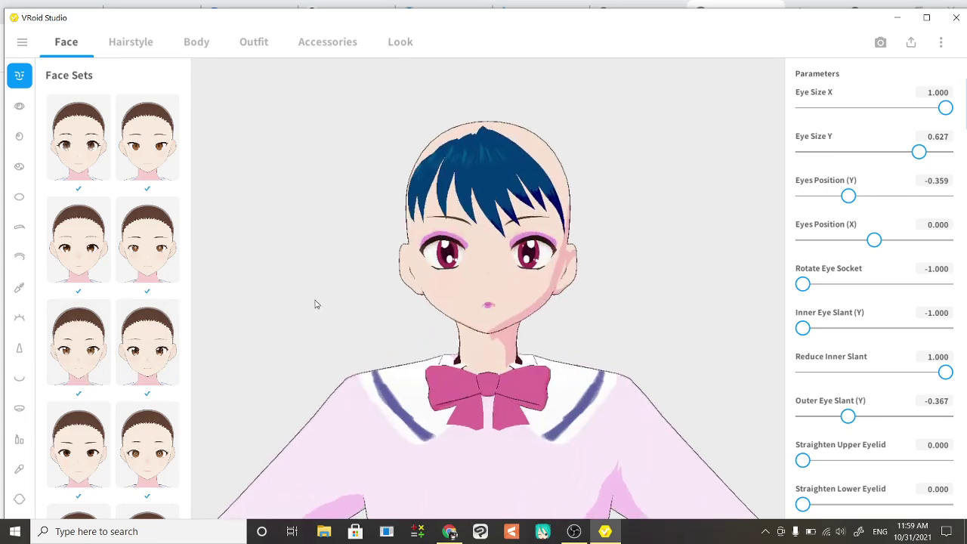
scroll(317, 306, "up", 5)
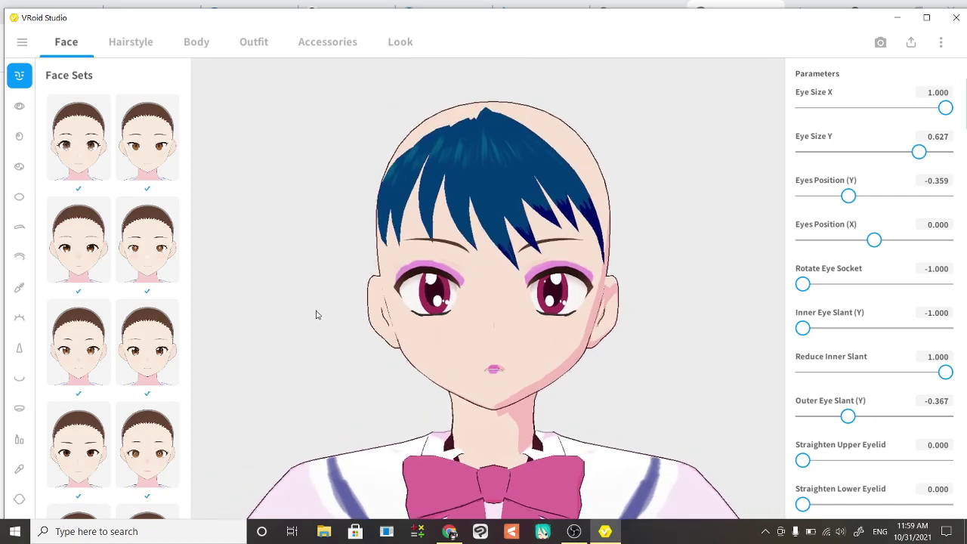
scroll(317, 315, "down", 4)
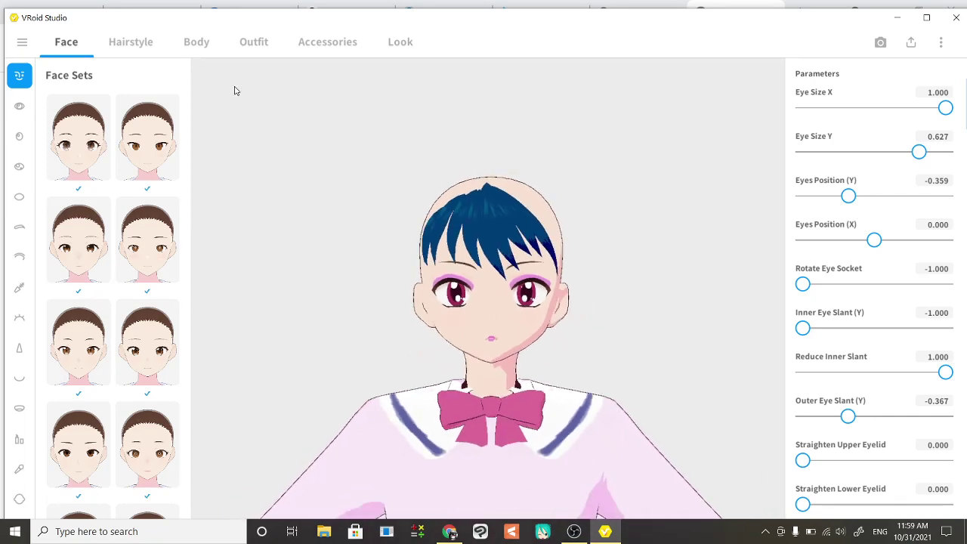
Open the texture of the model's custom top for editing and look over its outfit and skin mask layers.
left_click(254, 42)
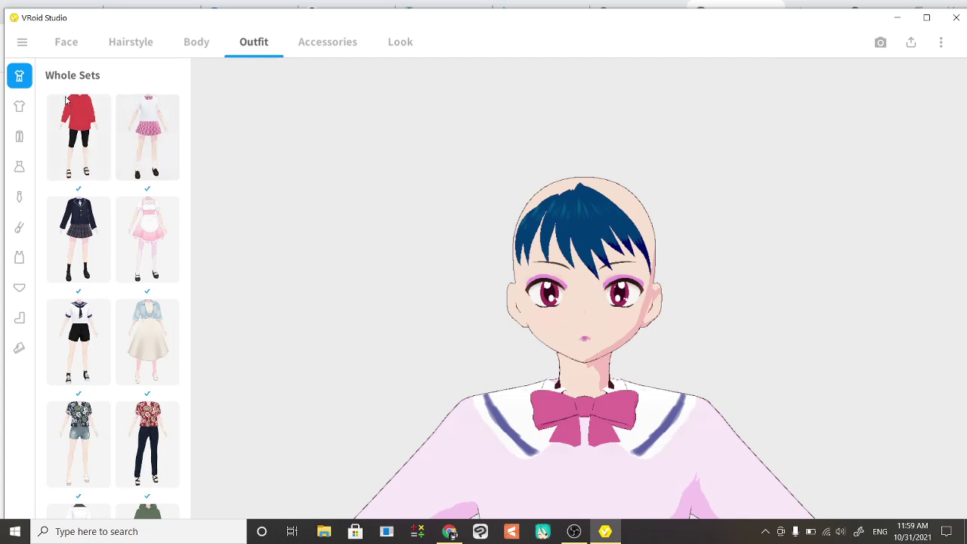
left_click(19, 108)
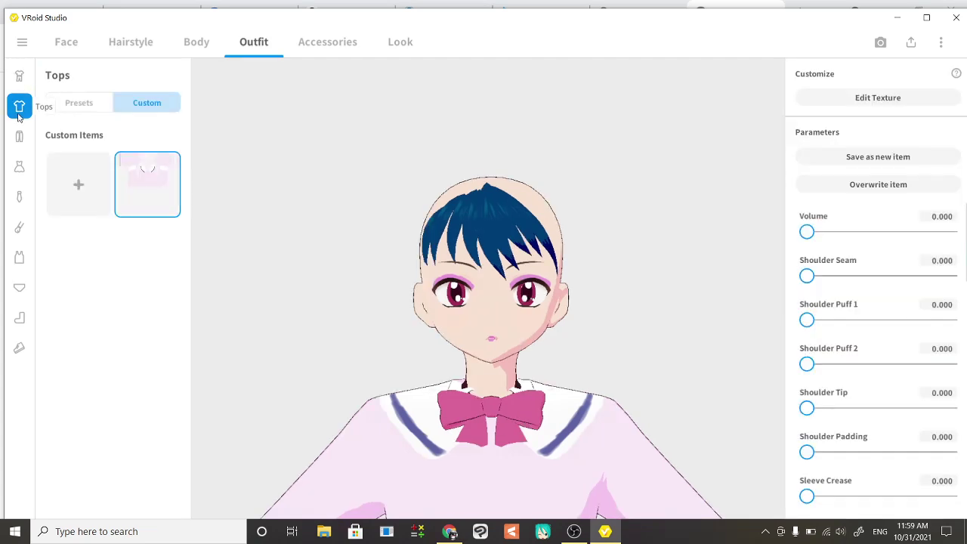
left_click(897, 99)
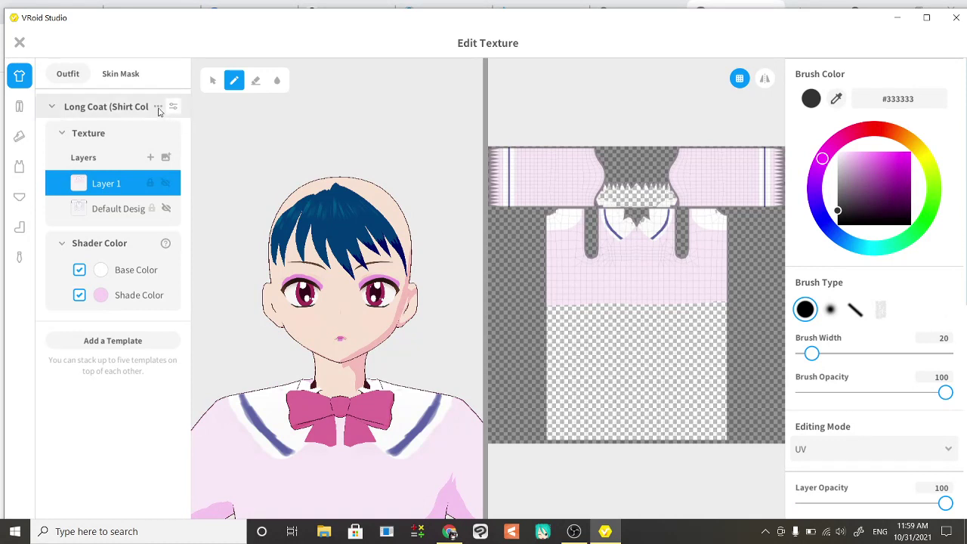
left_click(119, 75)
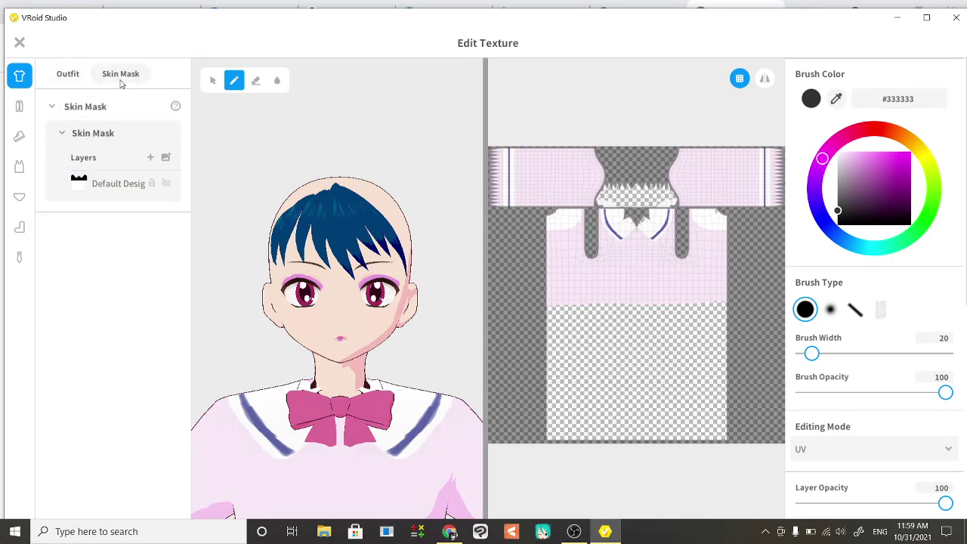
left_click(67, 73)
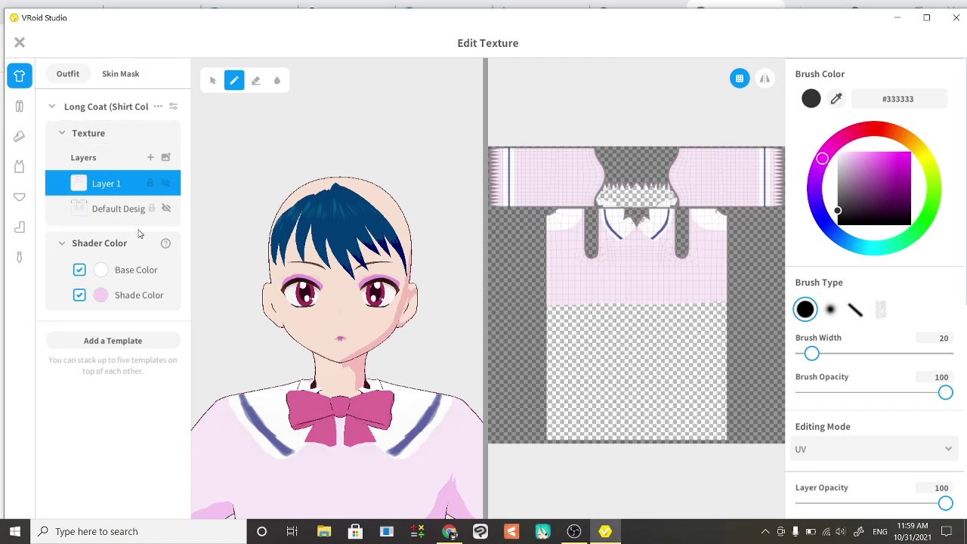
Erase the striped sailor collar from Layer 1 of the Long Coat texture with a brush width of 117.
left_click(256, 80)
left_click(859, 354)
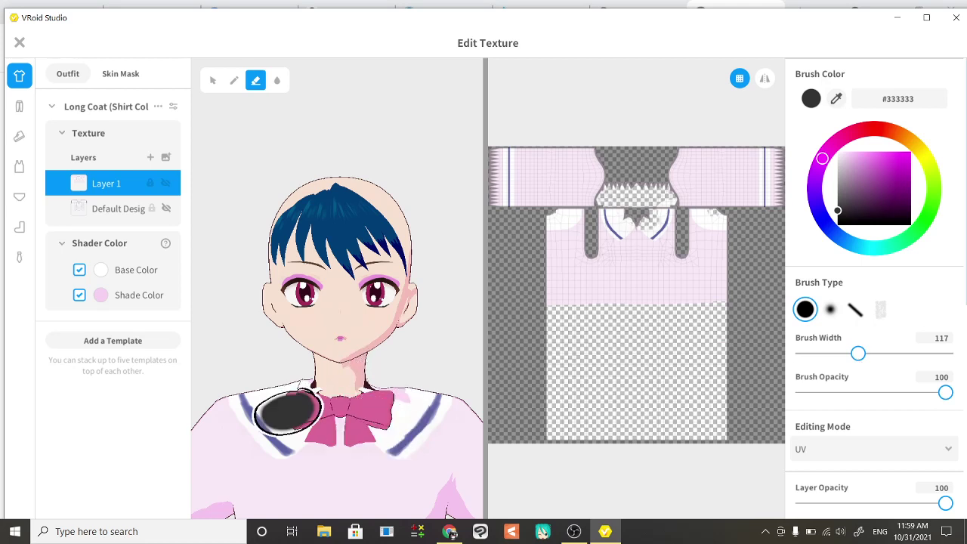
mouse_move(605, 226)
left_mouse_down()
mouse_move(663, 232)
mouse_move(672, 223)
mouse_move(665, 237)
mouse_move(606, 223)
mouse_move(622, 221)
mouse_move(611, 232)
mouse_move(646, 227)
left_mouse_up()
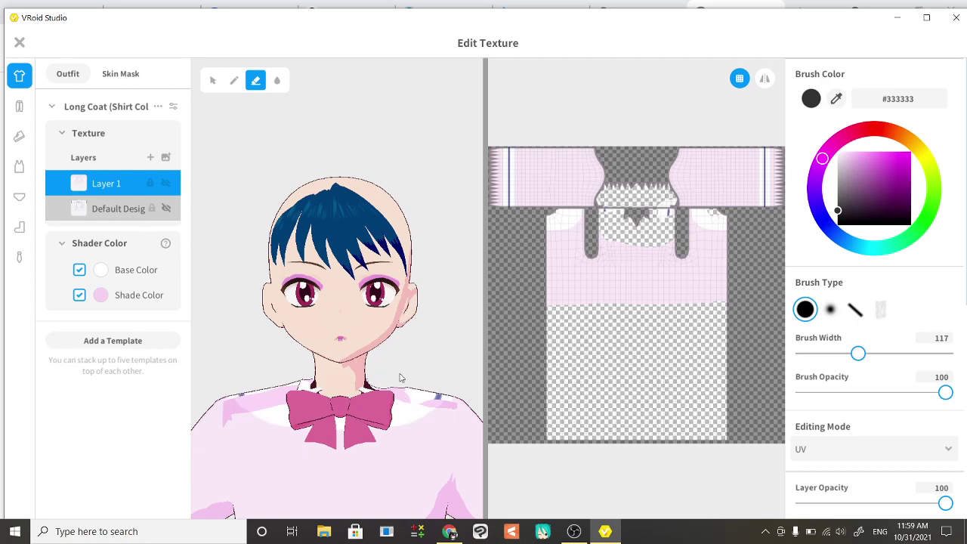
Try to erase the remaining white neck area of the top on the Default Design layer, viewing the model from above.
left_click(113, 208)
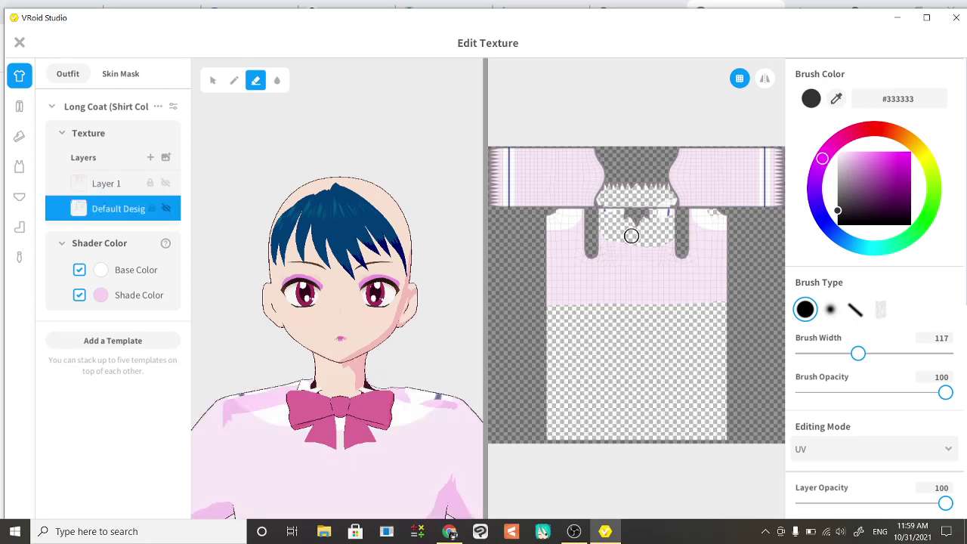
scroll(393, 316, "up", 1)
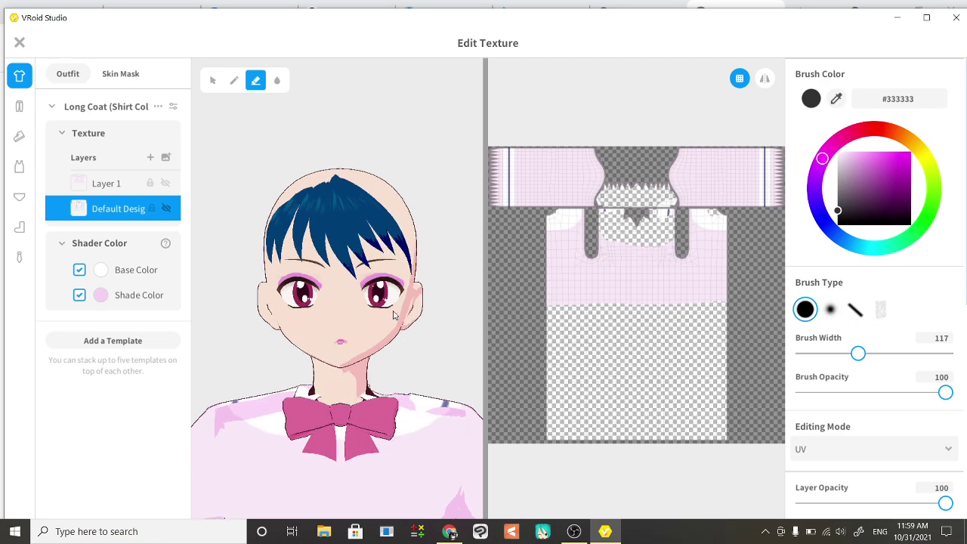
mouse_move(393, 300)
right_mouse_down()
mouse_move(320, 309)
mouse_move(503, 328)
mouse_move(397, 423)
mouse_move(378, 372)
mouse_move(385, 382)
right_mouse_up()
left_click_drag(385, 382, 326, 401)
mouse_move(327, 400)
right_mouse_down()
mouse_move(313, 399)
mouse_move(324, 399)
mouse_move(316, 375)
mouse_move(309, 396)
mouse_move(325, 400)
right_mouse_up()
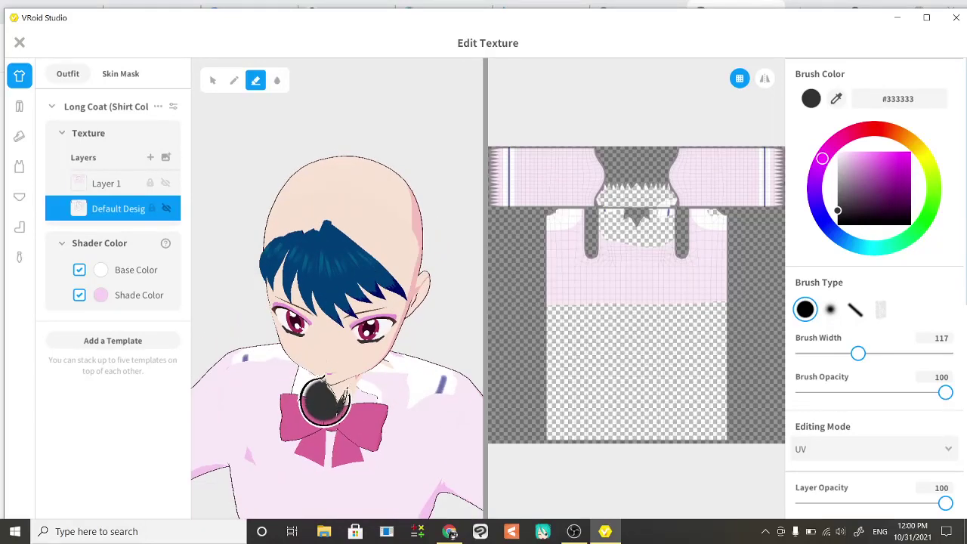
In the top's skin mask, sample the character's skin tone #F7E1D1 as the brush color and undo a trial eraser stroke at the neck.
left_click(128, 77)
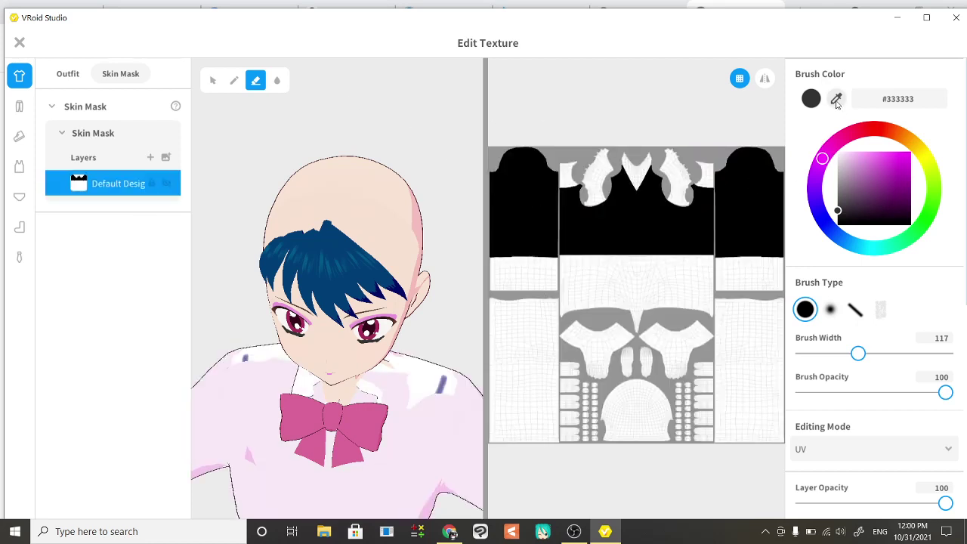
left_click(836, 100)
left_click(375, 215)
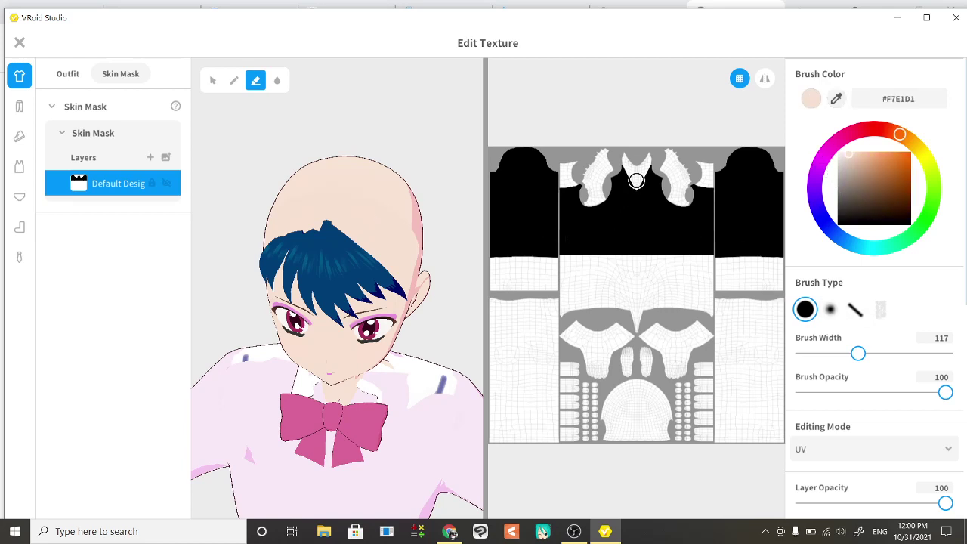
left_click_drag(643, 181, 648, 176)
key("ctrl+z")
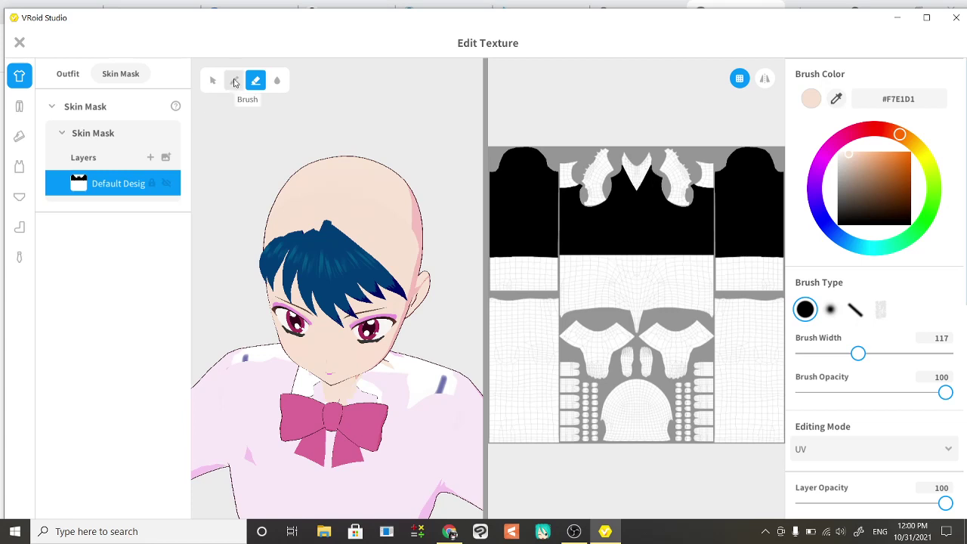
Paint the top's skin mask with #F7E1D1 around both sides of the neckline and the upper sleeve areas of the texture.
left_click(234, 80)
left_click(647, 189)
mouse_move(648, 189)
left_mouse_down()
mouse_move(703, 193)
mouse_move(700, 207)
mouse_move(706, 191)
mouse_move(703, 202)
mouse_move(643, 187)
left_mouse_up()
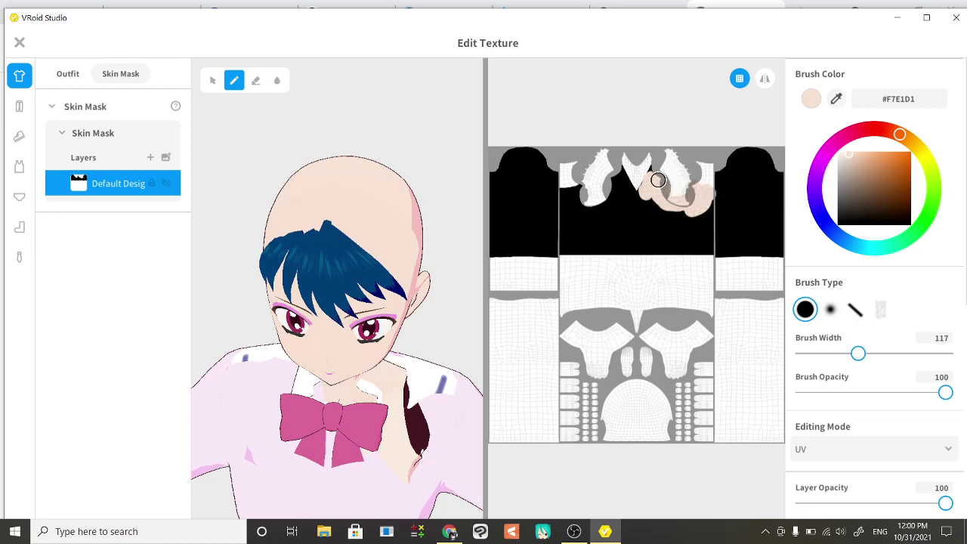
mouse_move(654, 170)
left_mouse_down()
mouse_move(646, 195)
mouse_move(663, 207)
mouse_move(717, 183)
mouse_move(746, 149)
mouse_move(723, 175)
mouse_move(745, 155)
mouse_move(761, 162)
mouse_move(752, 169)
left_mouse_up()
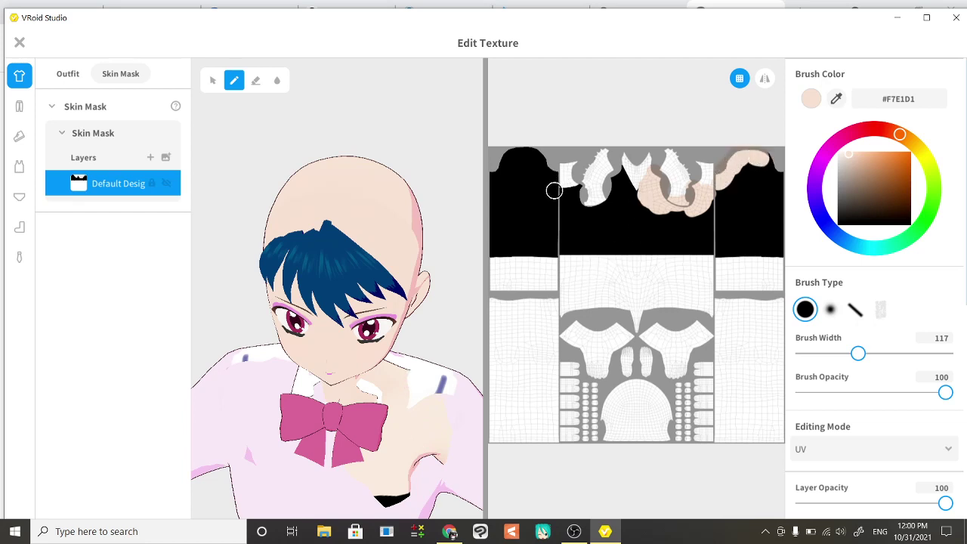
mouse_move(624, 169)
left_mouse_down()
mouse_move(617, 205)
mouse_move(594, 209)
mouse_move(619, 182)
mouse_move(604, 206)
mouse_move(579, 204)
mouse_move(560, 174)
mouse_move(525, 152)
mouse_move(504, 168)
mouse_move(513, 160)
mouse_move(552, 182)
left_mouse_up()
right_click_drag(275, 389, 329, 372)
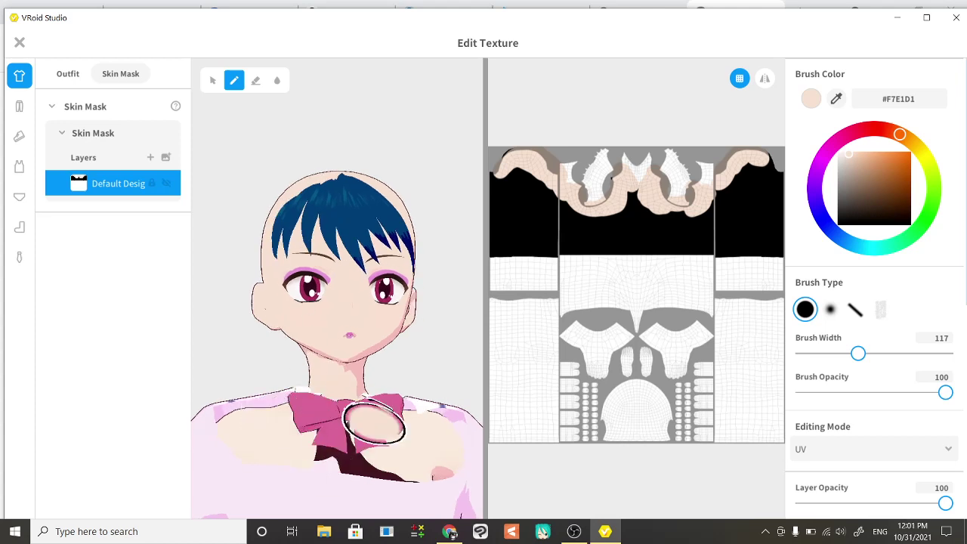
Paint across the black gap at the center of the skin mask's chest area and close the texture editor without saving the item.
right_click(133, 183)
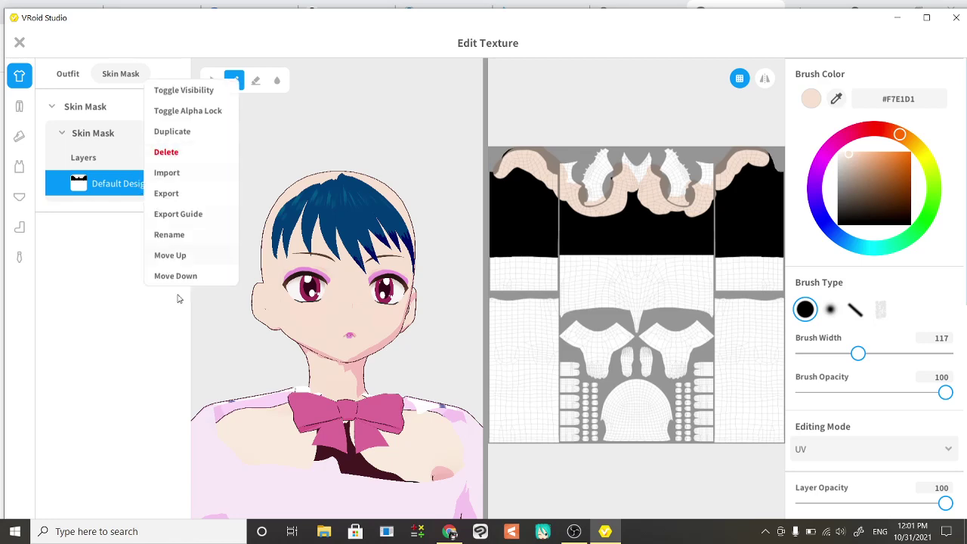
left_click(142, 326)
right_click_drag(291, 360, 340, 362)
middle_click_drag(340, 363, 347, 215)
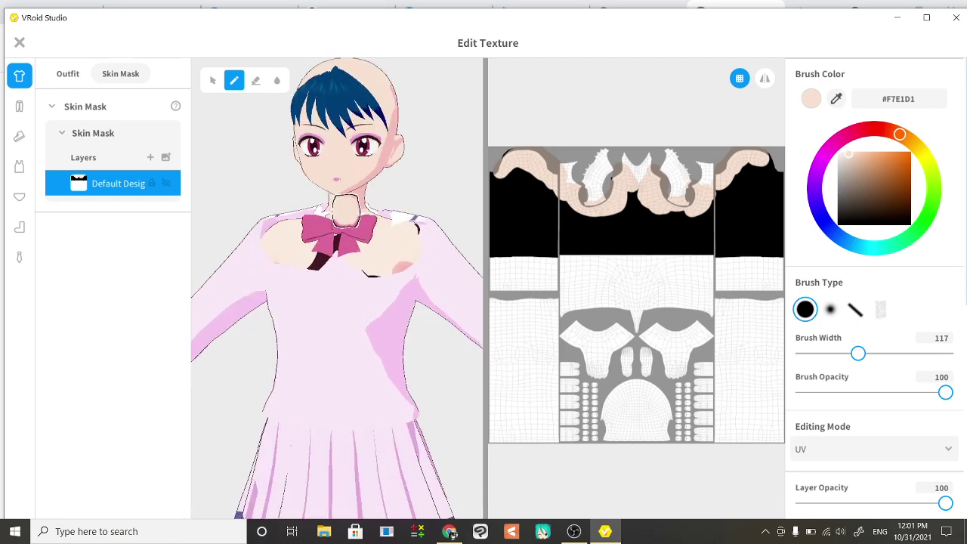
mouse_move(335, 352)
right_mouse_down()
mouse_move(393, 354)
mouse_move(298, 406)
mouse_move(325, 332)
mouse_move(328, 398)
mouse_move(241, 242)
right_mouse_up()
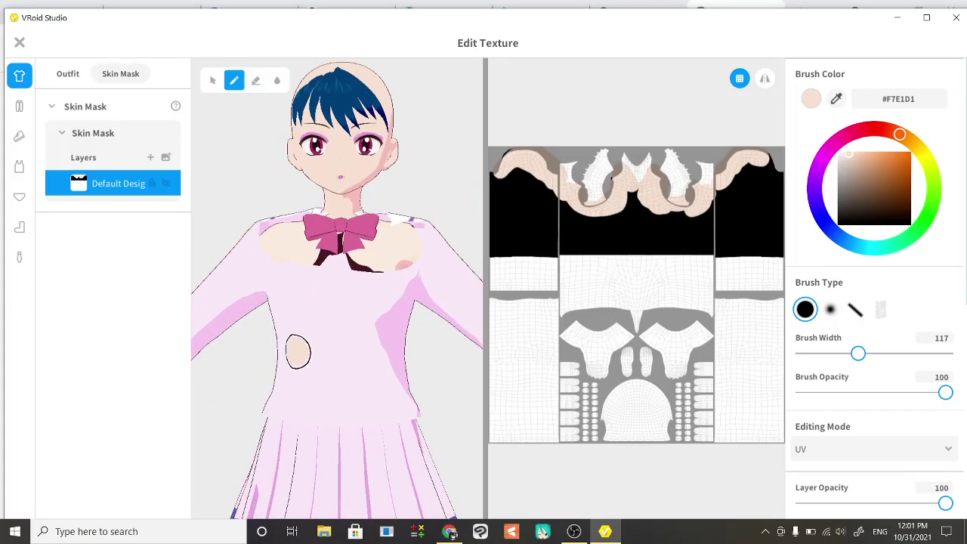
left_click_drag(611, 190, 636, 207)
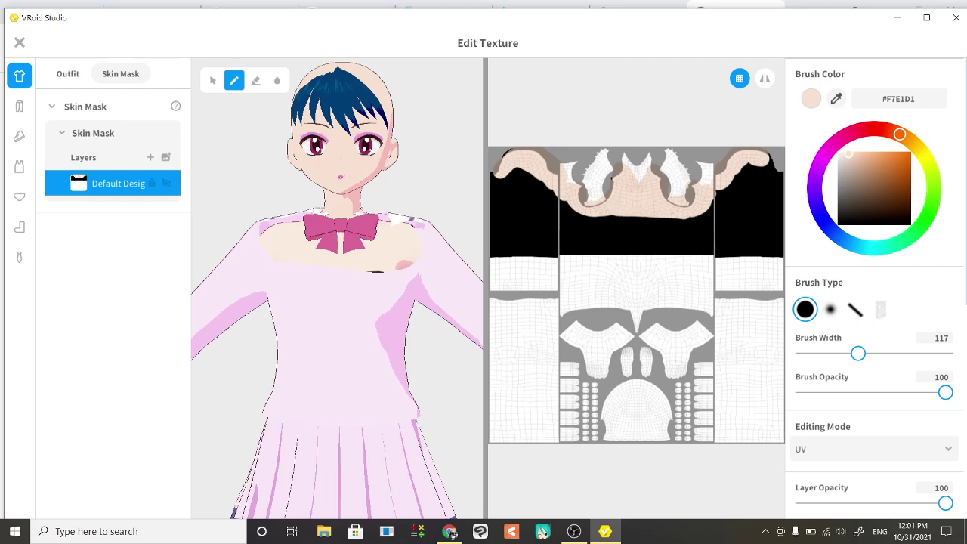
mouse_move(627, 216)
left_mouse_down()
mouse_move(612, 214)
mouse_move(685, 216)
mouse_move(704, 199)
mouse_move(670, 214)
mouse_move(595, 215)
mouse_move(682, 219)
mouse_move(736, 197)
mouse_move(722, 198)
mouse_move(752, 176)
left_mouse_up()
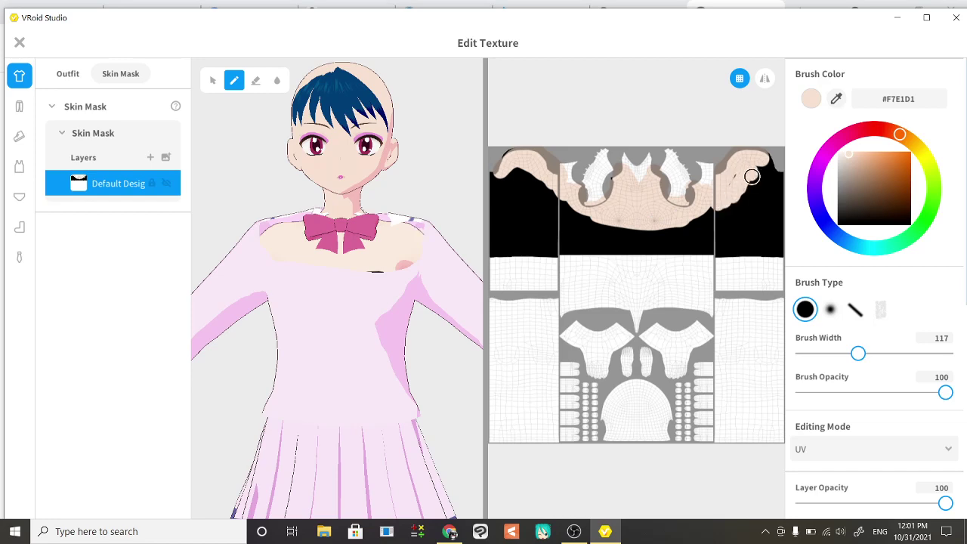
left_click(20, 42)
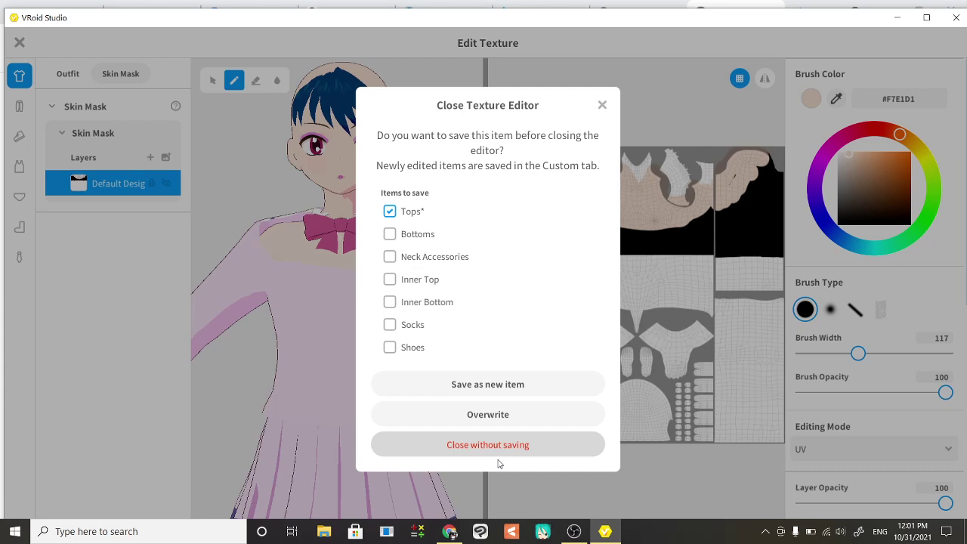
left_click(498, 456)
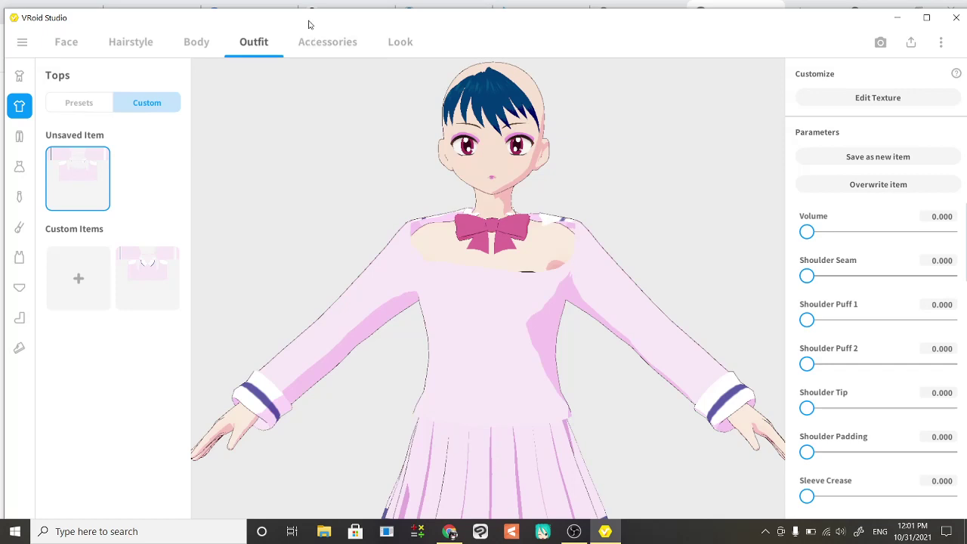
In the look settings, set the outline width to 0.078 for the face, 0.067 for the body and 0.085 for accessories, and raise the hair outline width.
left_click(401, 43)
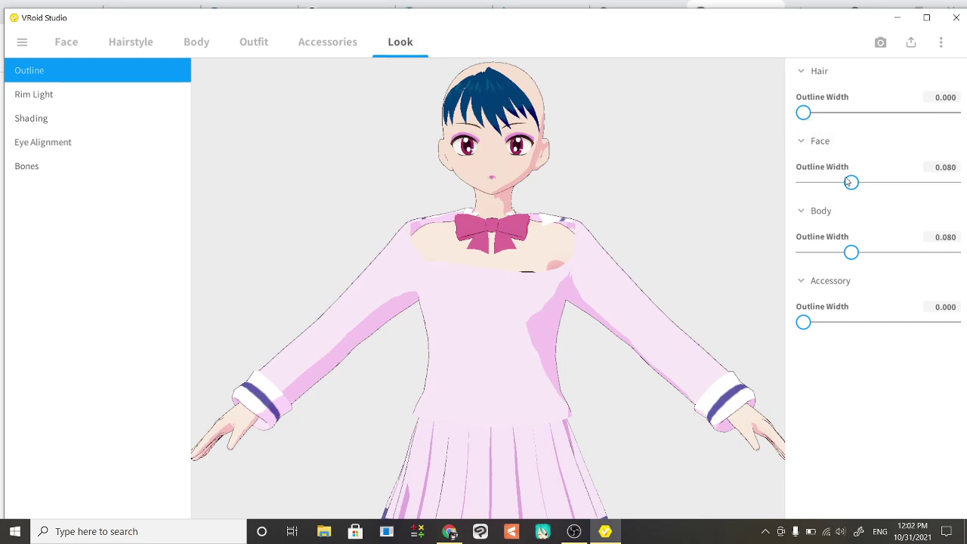
mouse_move(851, 182)
left_mouse_down()
mouse_move(786, 169)
mouse_move(842, 190)
mouse_move(966, 211)
mouse_move(853, 192)
left_mouse_up()
left_click_drag(892, 260, 844, 244)
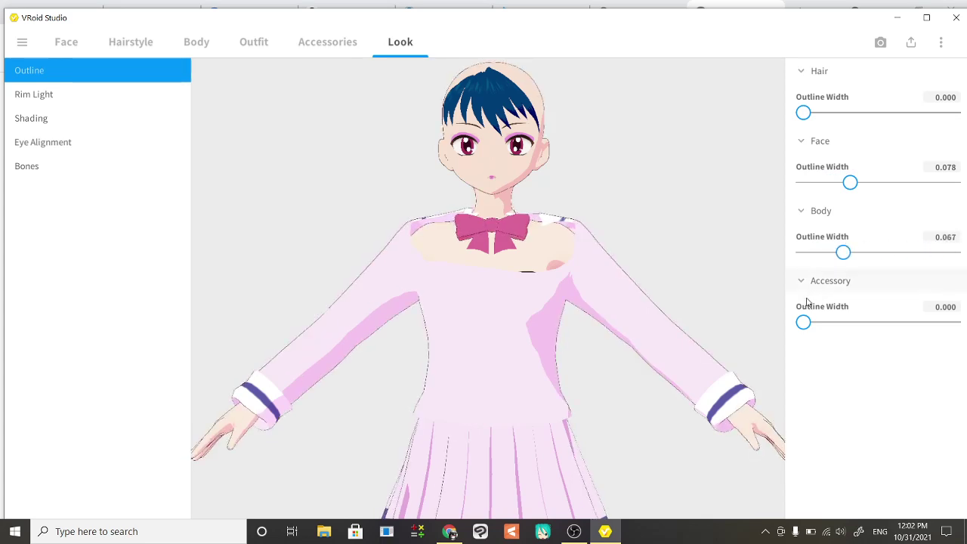
left_click_drag(804, 322, 854, 323)
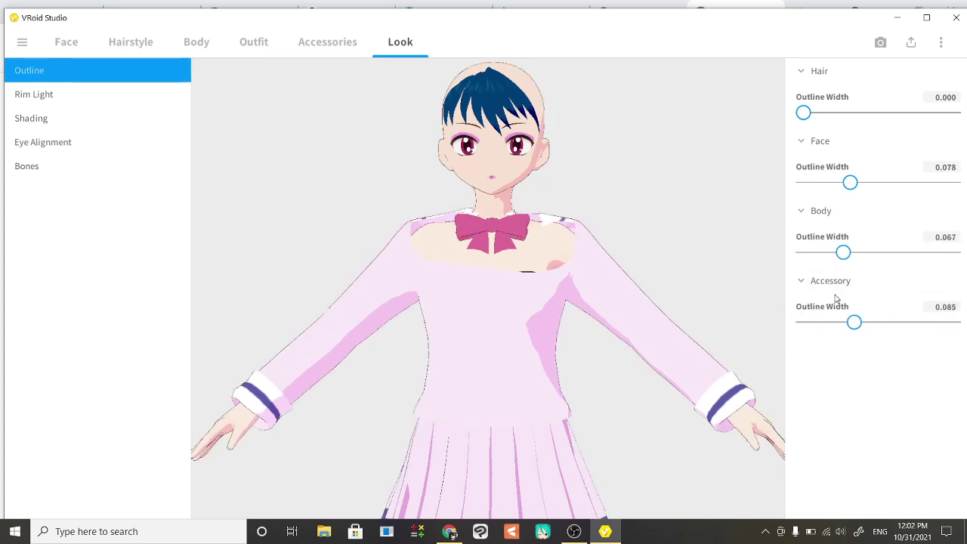
left_click_drag(805, 114, 834, 117)
Try a hair rim light with intensity 100 and compression 0, and examine the effect on the bangs up close.
left_click(49, 97)
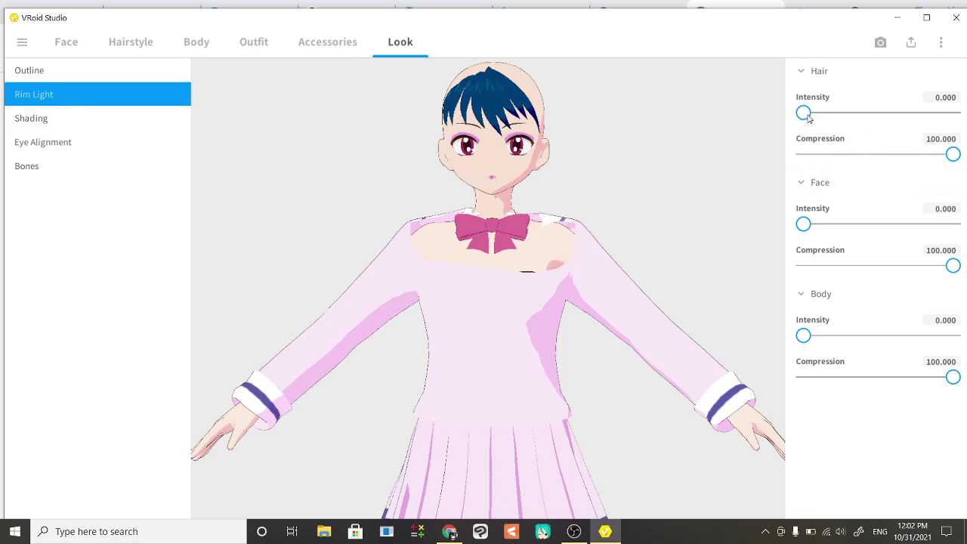
left_click_drag(809, 119, 765, 118)
left_click_drag(898, 159, 754, 141)
left_click_drag(809, 121, 966, 132)
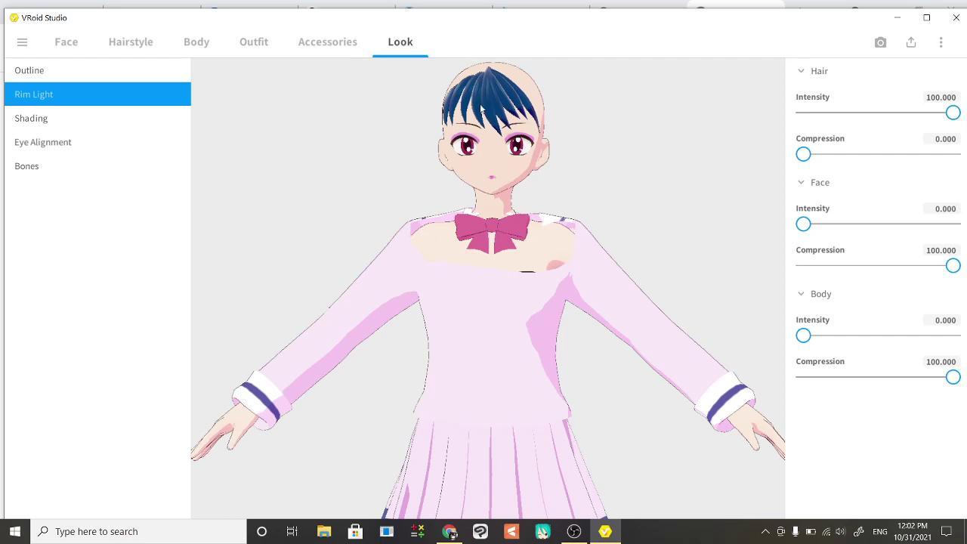
scroll(550, 134, "up", 5)
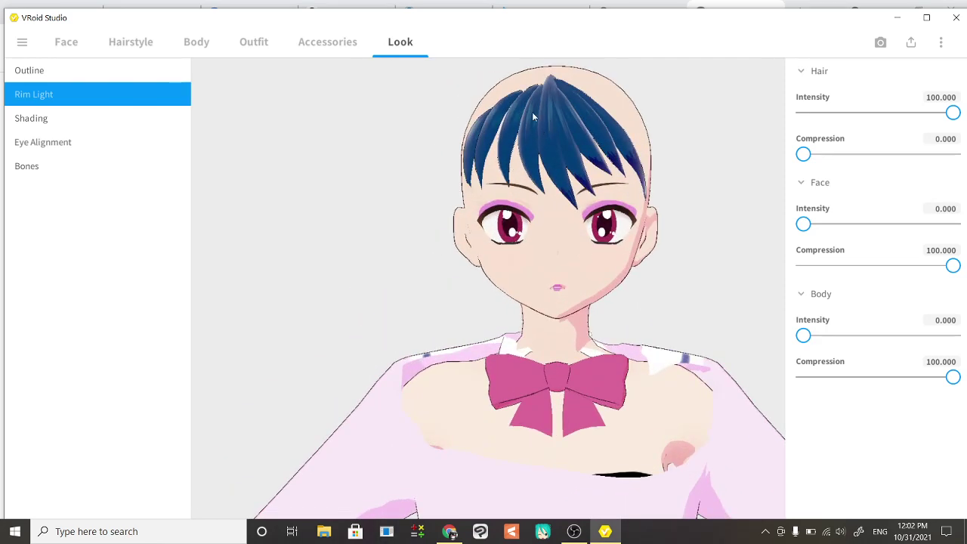
Return the hair rim light to intensity 0 and compression 100, and try out the face and body rim light intensities.
left_click_drag(953, 121, 806, 121)
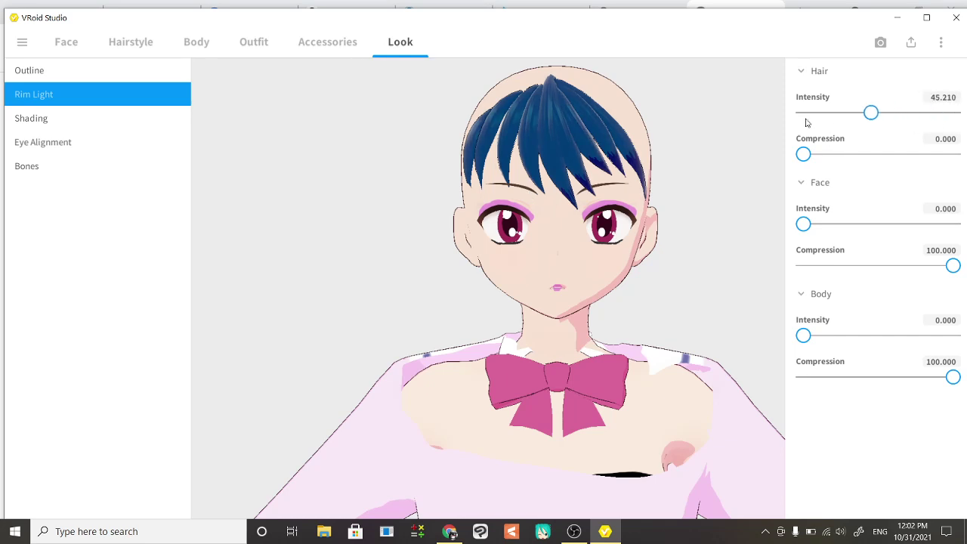
left_click_drag(804, 154, 966, 175)
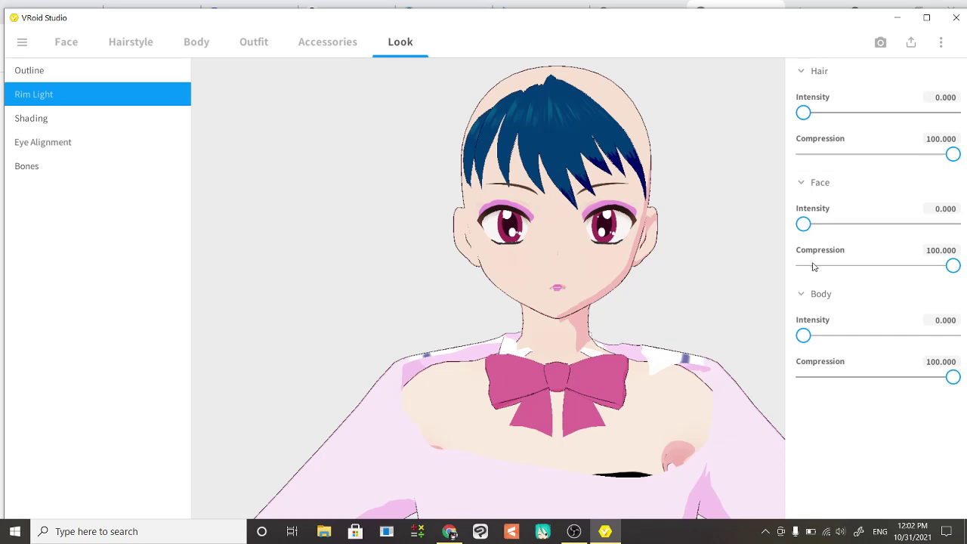
left_click_drag(805, 224, 768, 235)
mouse_move(804, 336)
left_mouse_down()
mouse_move(936, 334)
mouse_move(792, 334)
left_mouse_up()
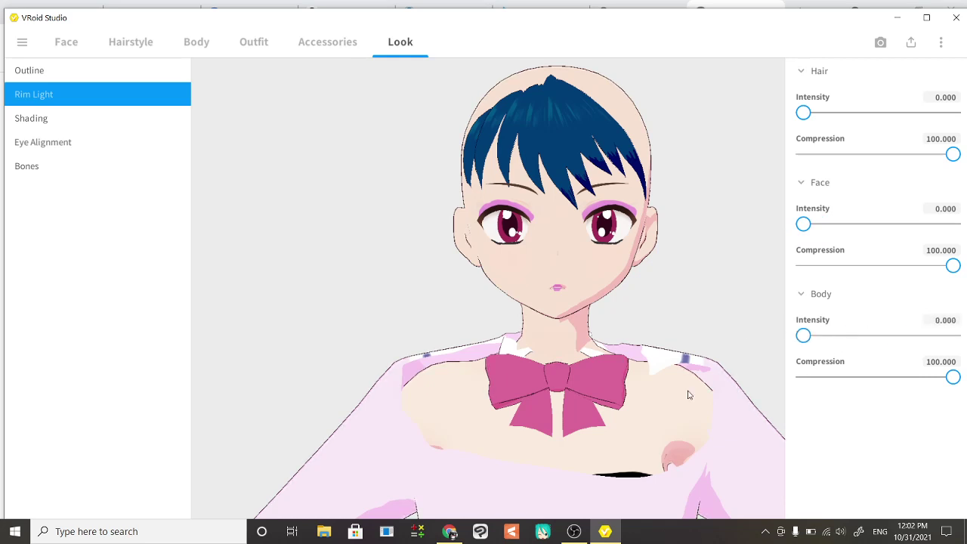
Try different face shade softness and hardness values, ending with softness back at 0 and hardness at 1.
left_click(44, 120)
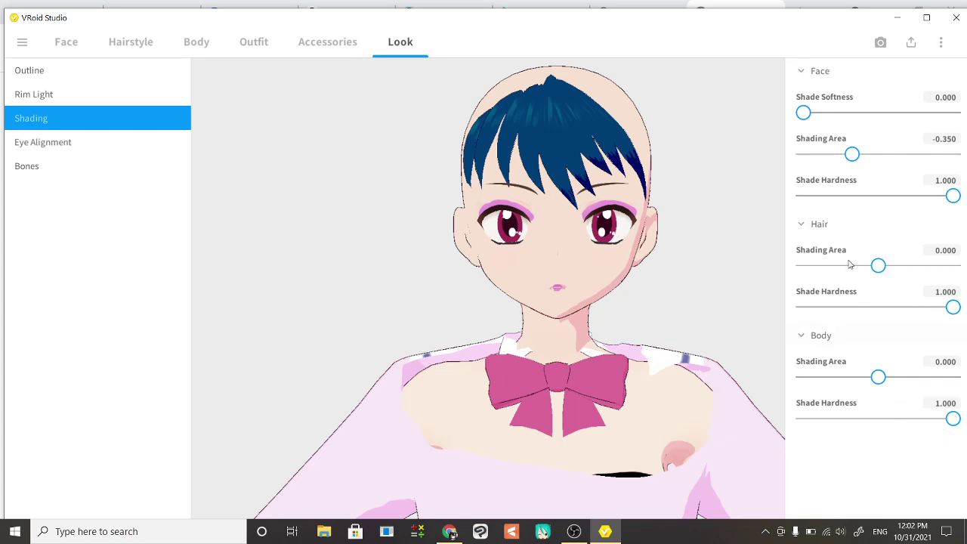
mouse_move(804, 112)
left_mouse_down()
mouse_move(962, 114)
mouse_move(794, 117)
mouse_move(963, 123)
mouse_move(745, 101)
left_mouse_up()
left_click_drag(953, 196, 735, 189)
left_click_drag(806, 124, 966, 155)
mouse_move(815, 197)
left_mouse_down()
mouse_move(929, 207)
mouse_move(930, 198)
left_mouse_up()
mouse_move(949, 121)
left_mouse_down()
mouse_move(784, 118)
mouse_move(879, 134)
mouse_move(730, 123)
left_mouse_up()
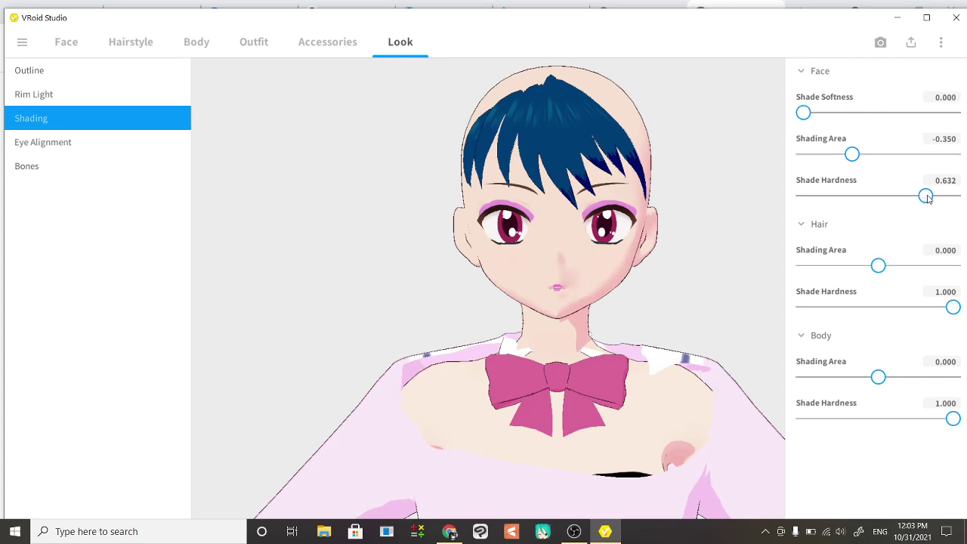
left_click_drag(928, 198, 966, 212)
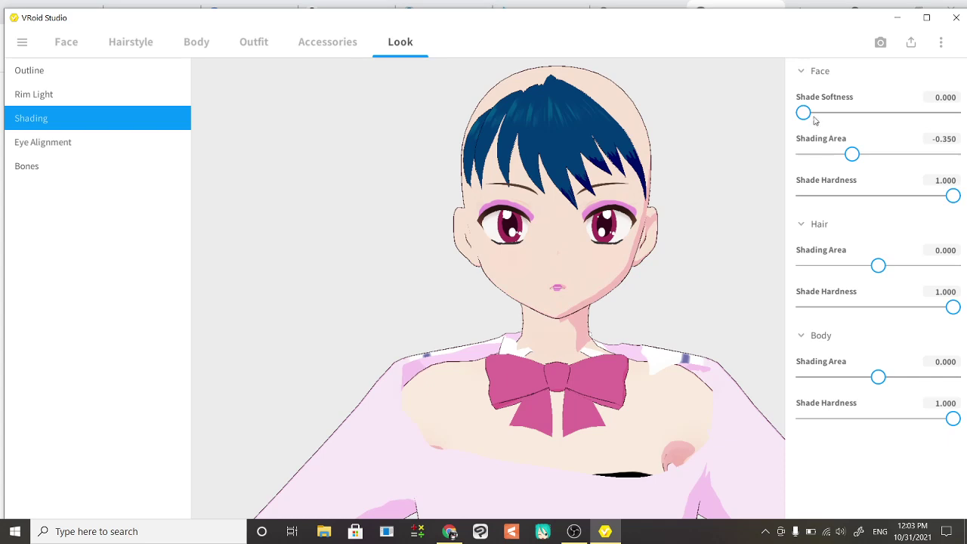
Set the face shade softness, the hair shading area and the body shading area each to 1.
left_click_drag(815, 120, 966, 149)
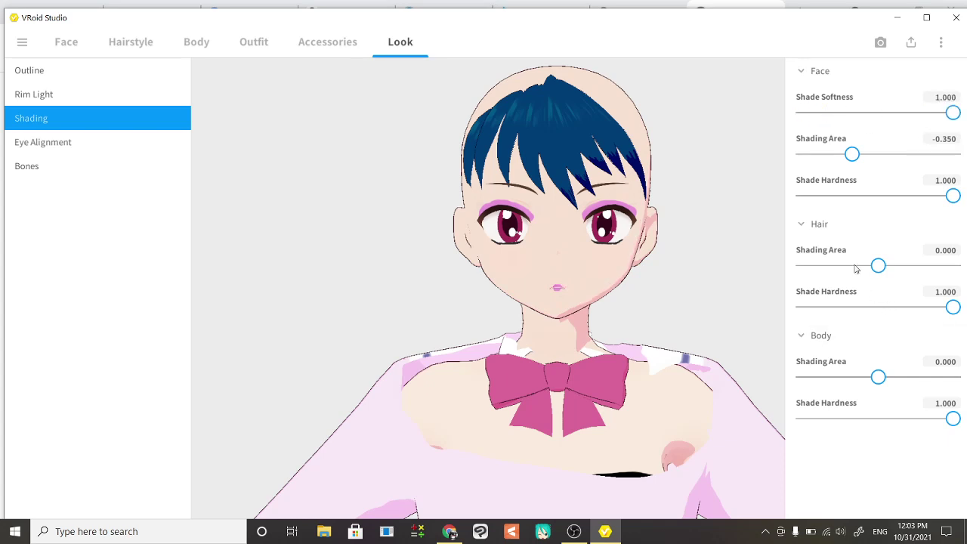
left_click_drag(878, 265, 966, 295)
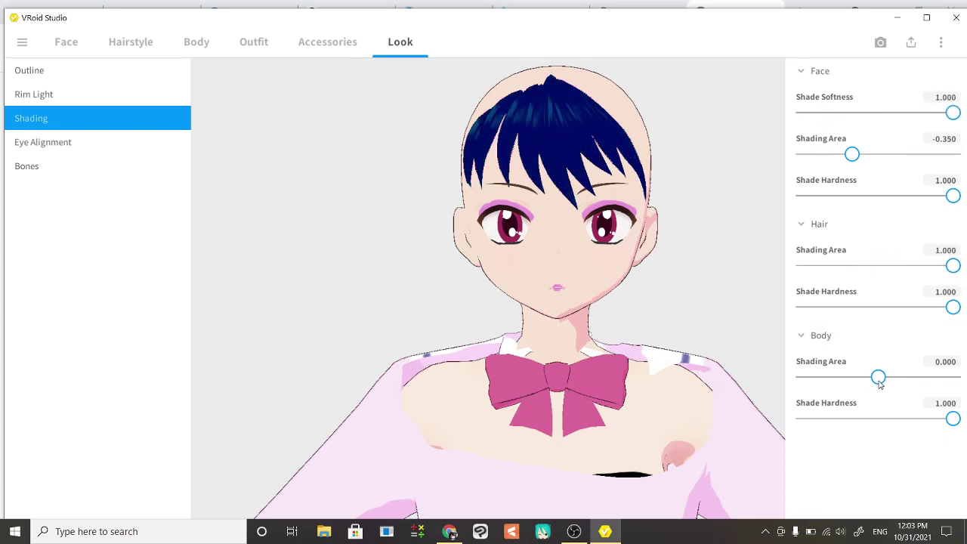
left_click_drag(879, 378, 966, 382)
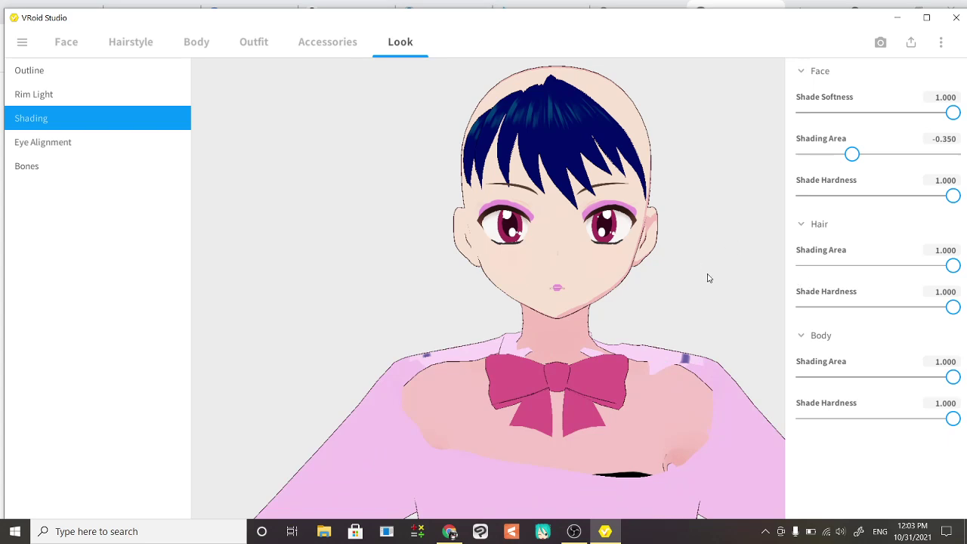
Reduce the body shading area to 0.207 while checking the shadows on the outfit.
scroll(707, 278, "down", 3)
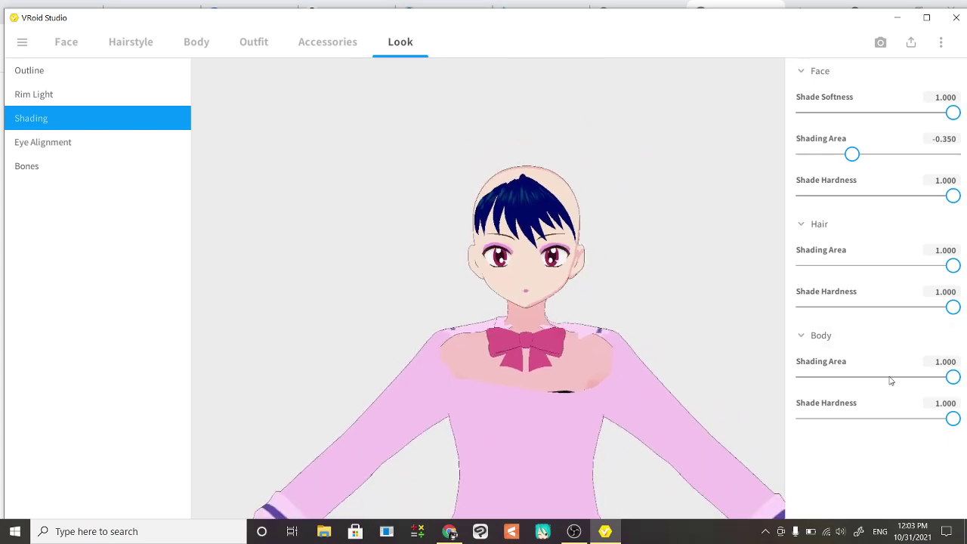
mouse_move(497, 333)
right_mouse_down()
mouse_move(576, 335)
mouse_move(490, 339)
right_mouse_up()
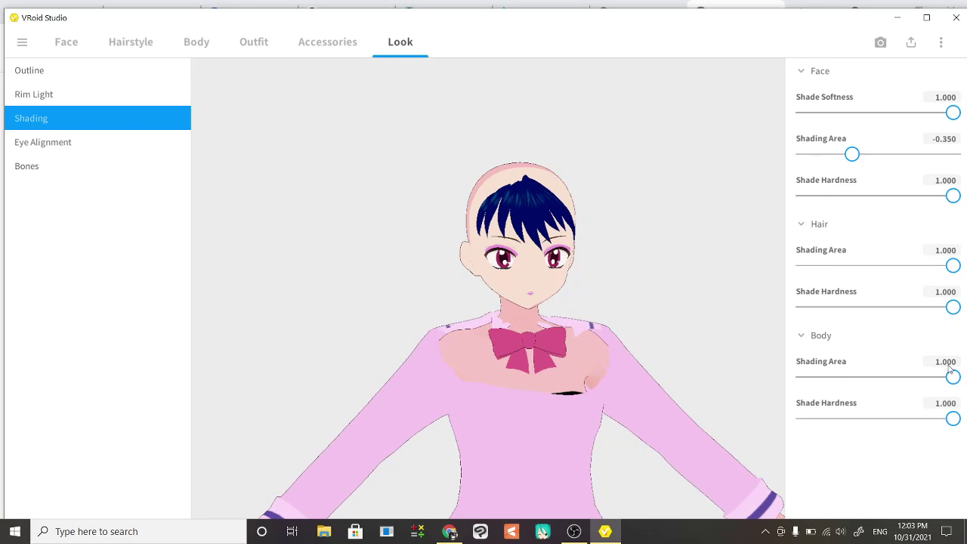
mouse_move(953, 377)
left_mouse_down()
mouse_move(893, 378)
mouse_move(907, 386)
left_mouse_up()
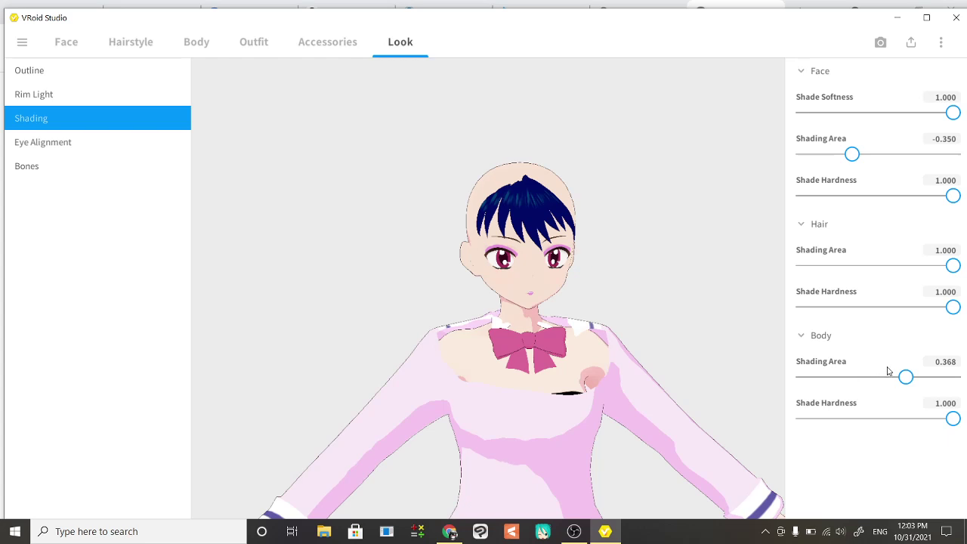
mouse_move(888, 370)
left_mouse_down()
mouse_move(877, 383)
mouse_move(795, 389)
mouse_move(892, 384)
left_mouse_up()
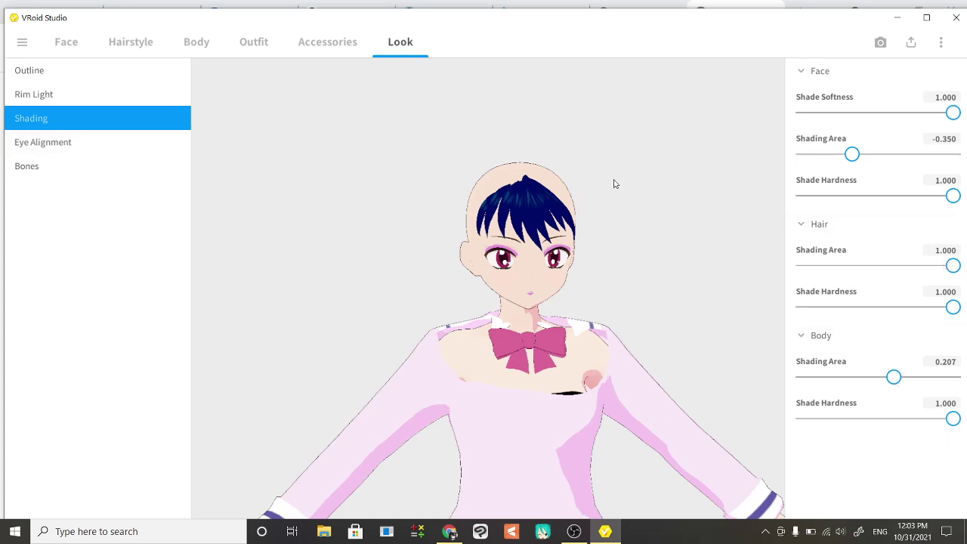
Set the inner value of the eye alignment to 0 while viewing the face up close.
left_click(64, 147)
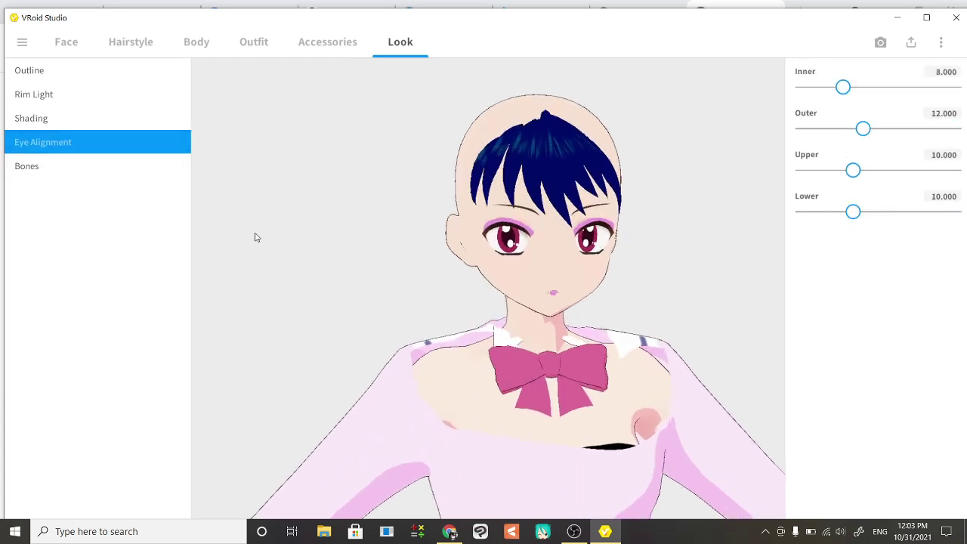
mouse_move(244, 239)
right_mouse_down()
mouse_move(252, 237)
mouse_move(209, 238)
mouse_move(277, 234)
mouse_move(223, 245)
mouse_move(253, 236)
right_mouse_up()
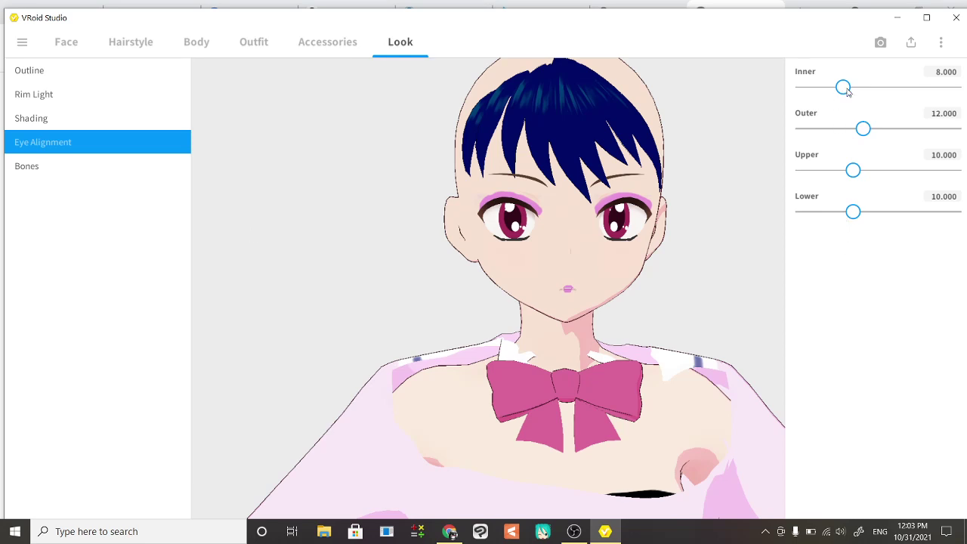
left_click_drag(845, 88, 746, 108)
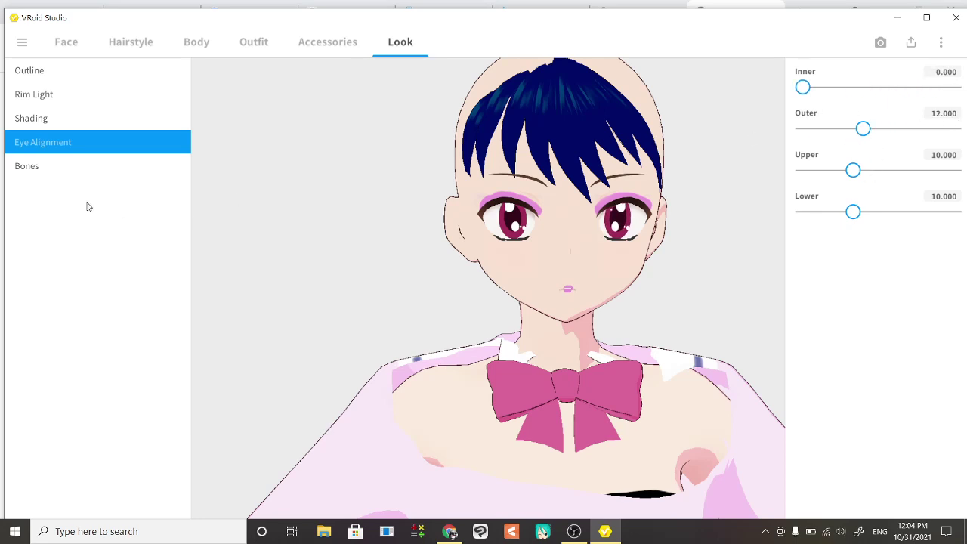
Look over the bones movement settings and open the custom front hair items of the hairstyle.
left_click(45, 171)
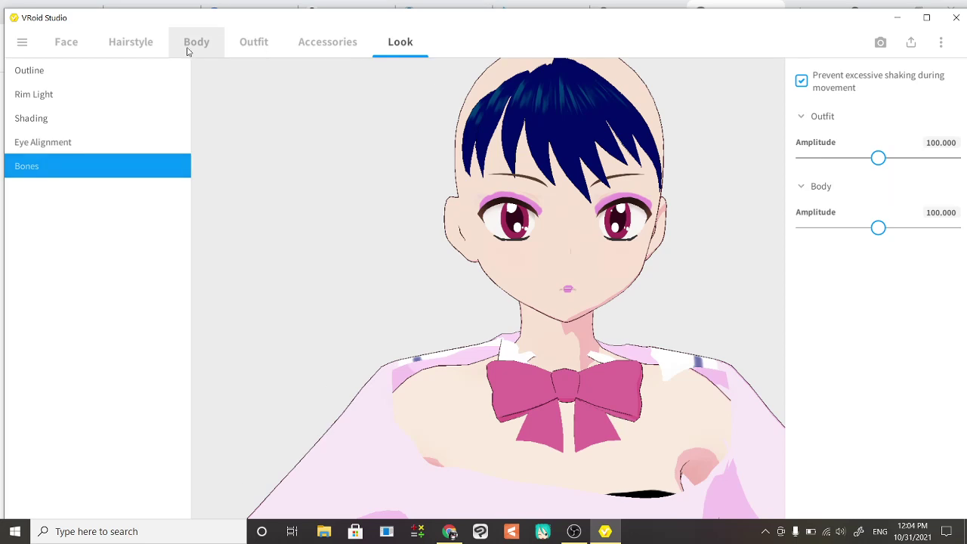
left_click(131, 50)
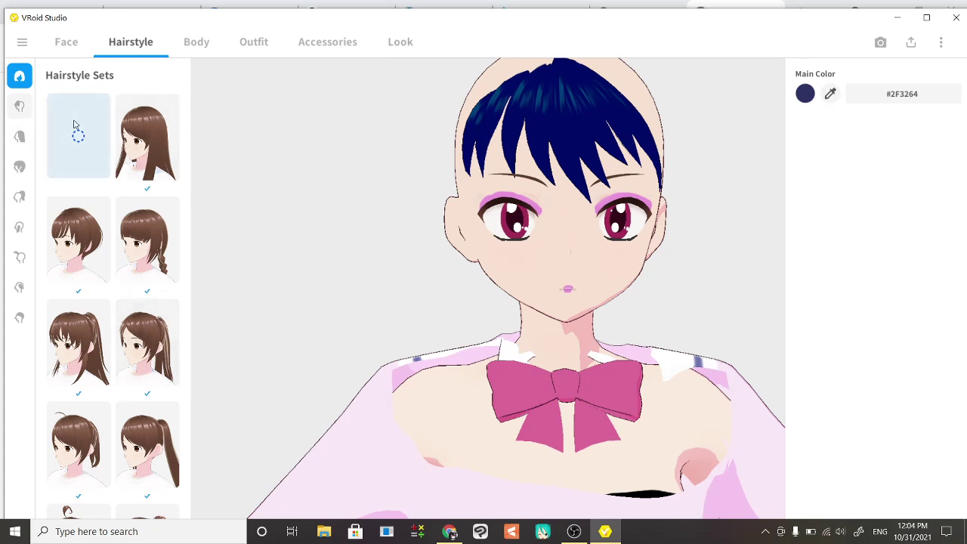
left_click(19, 105)
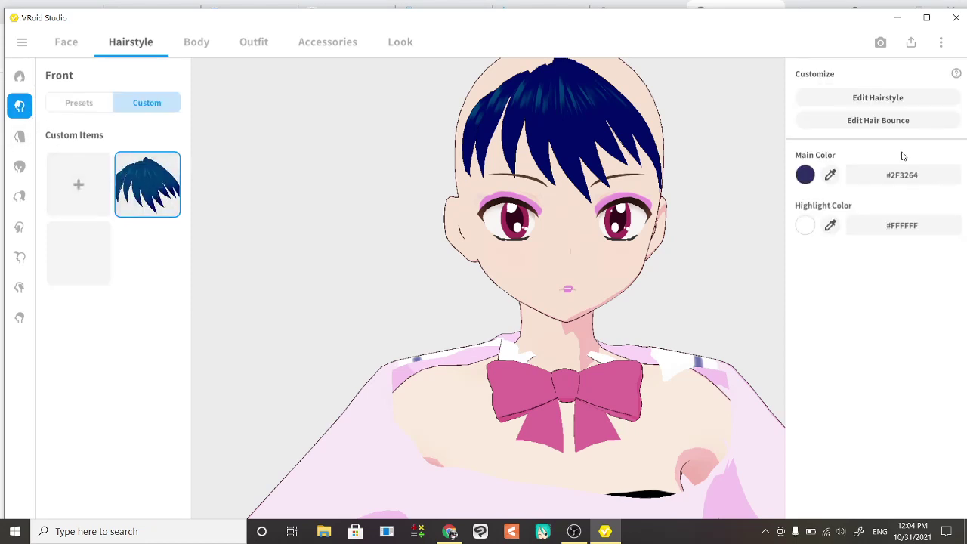
Open the custom front hair in the hairstyle editor and select Freehand Group 1.
right_click(149, 209)
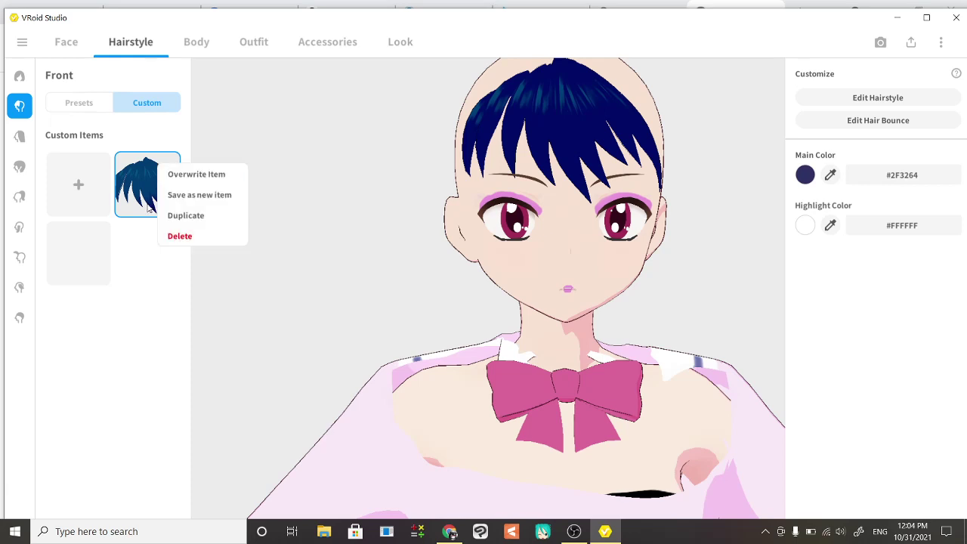
left_click(157, 272)
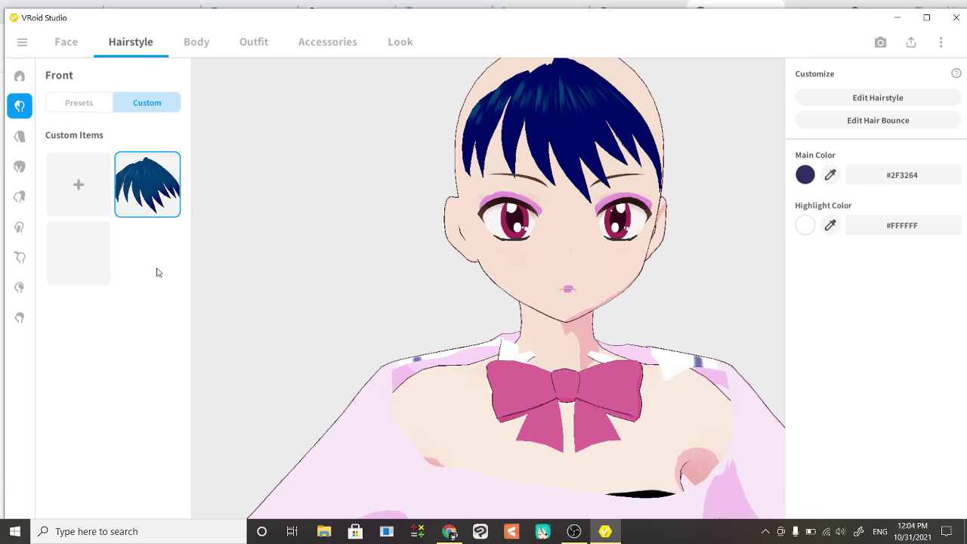
left_click(877, 97)
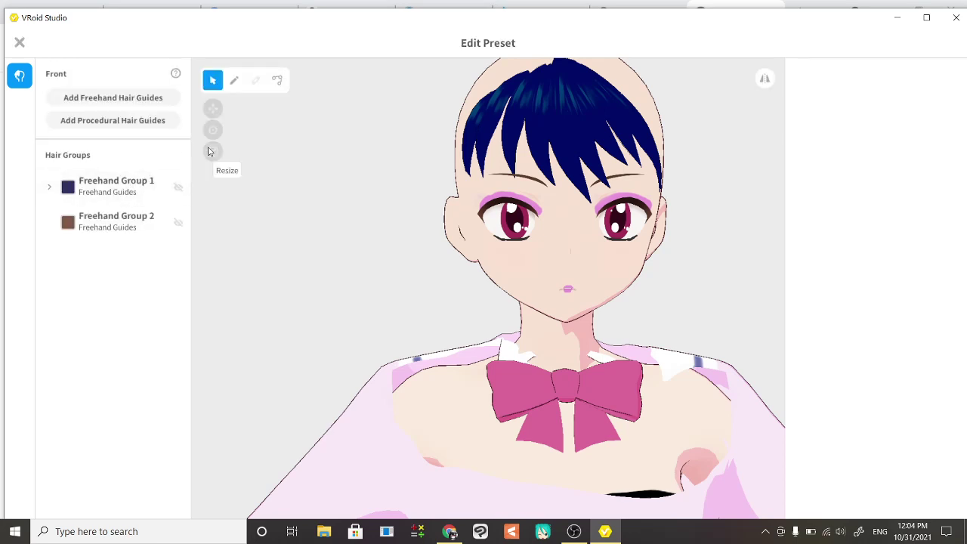
left_click(127, 198)
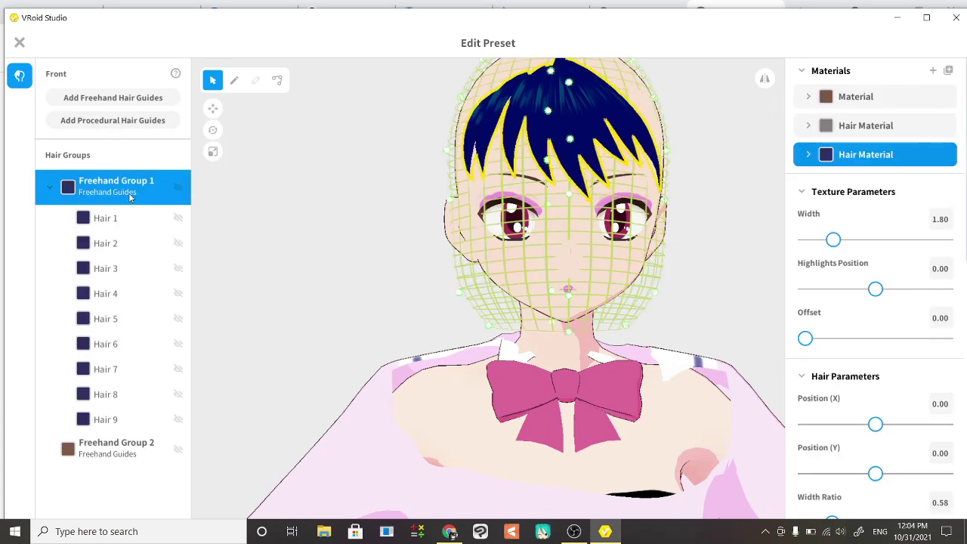
right_click(118, 190)
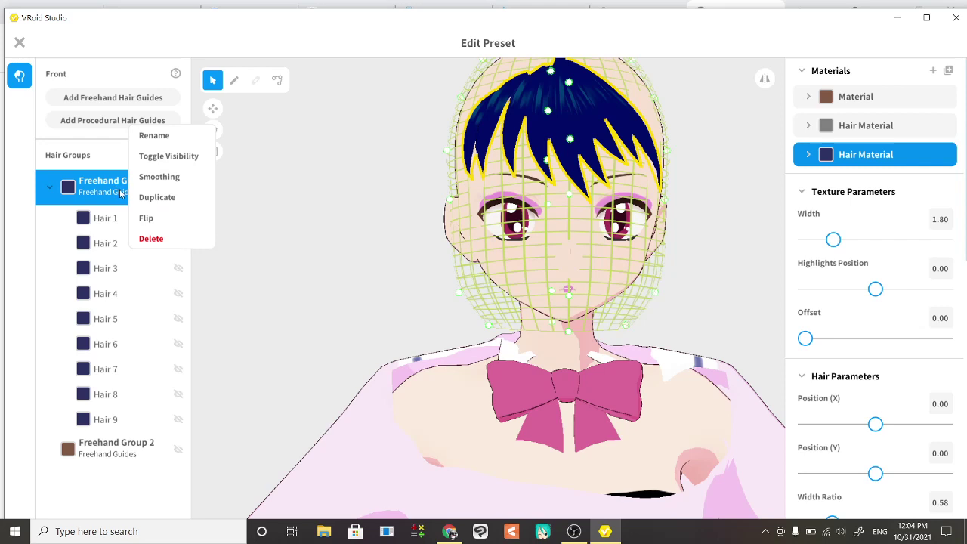
left_click(115, 195)
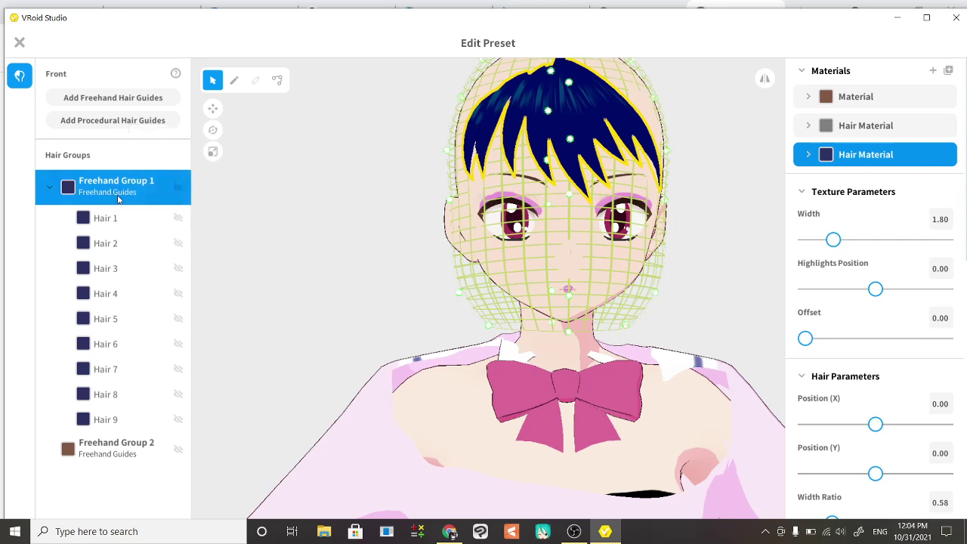
Try flipping Freehand Group 1, flip it back, and close the hairstyle editor without saving.
right_click(127, 192)
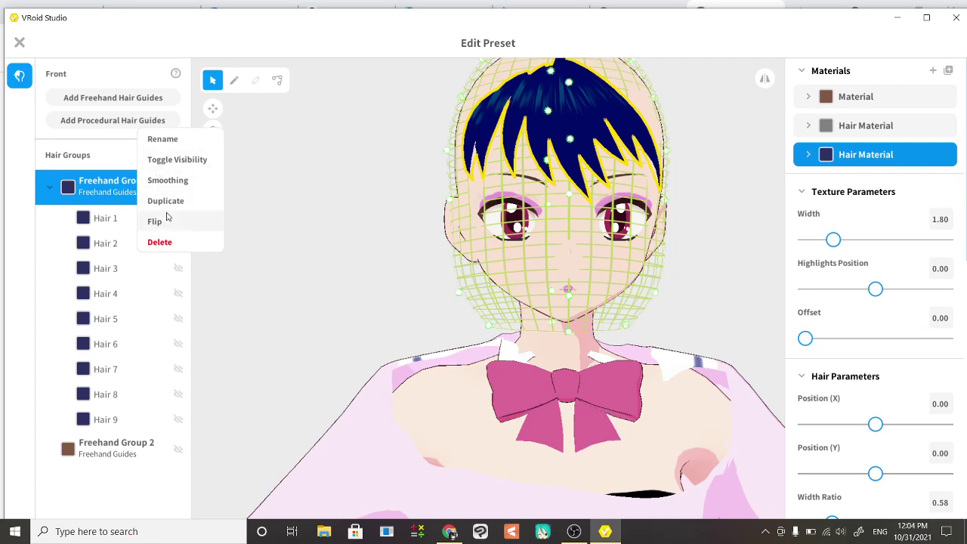
left_click(162, 221)
right_click(148, 189)
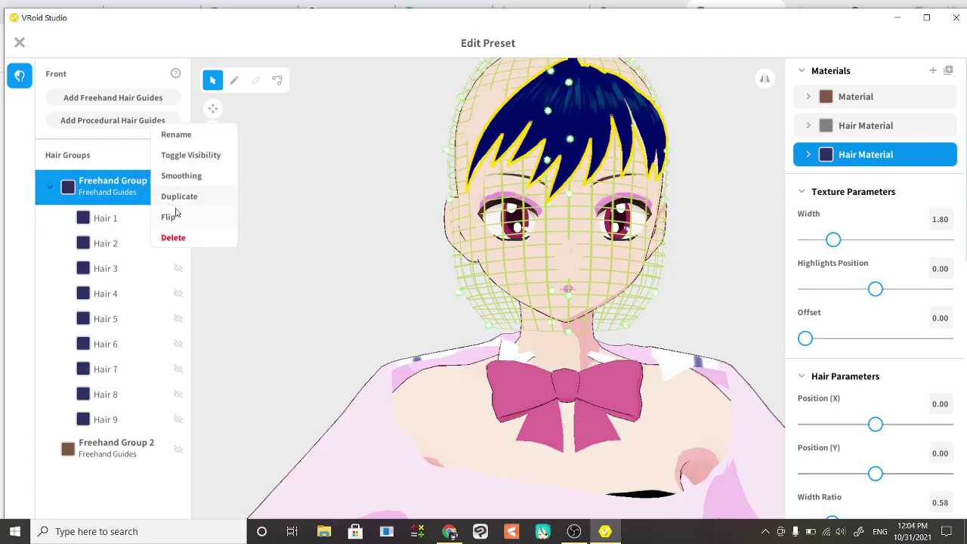
left_click(159, 220)
left_click(20, 43)
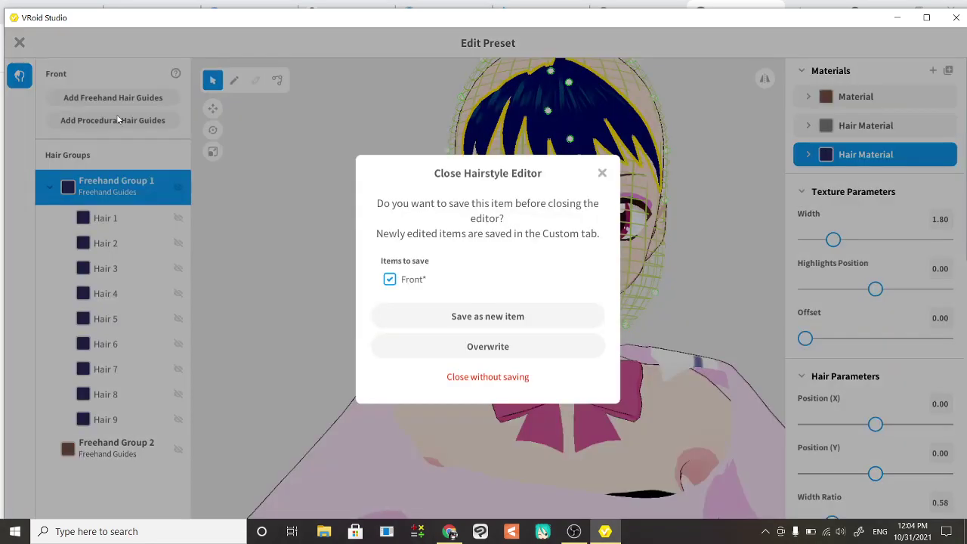
left_click(512, 382)
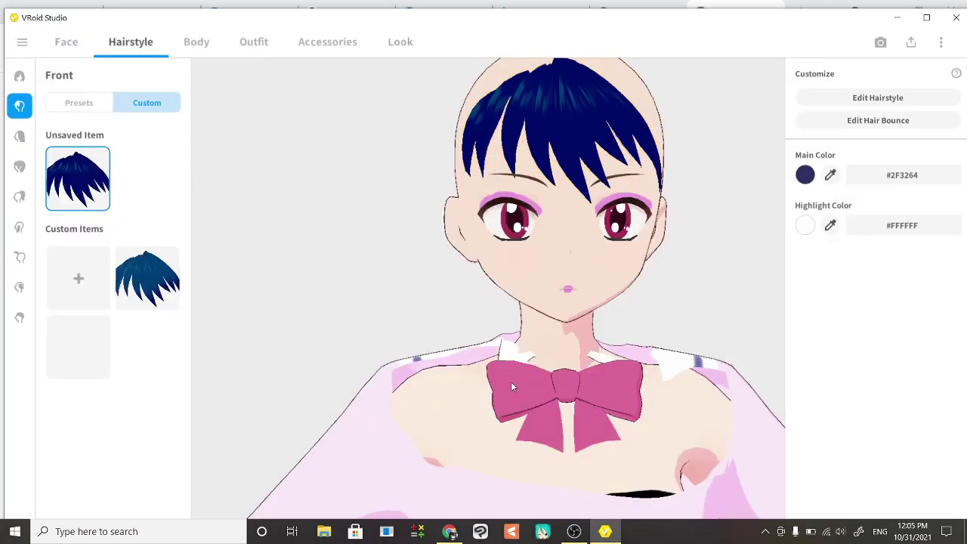
Select the custom front hair item and open its hair bounce editor without saving the temporary item.
left_click(397, 45)
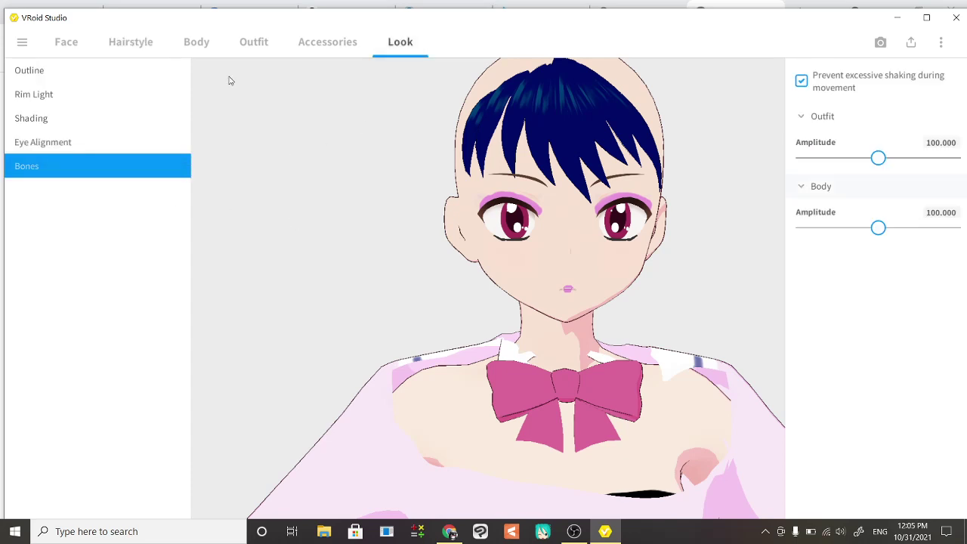
left_click(130, 42)
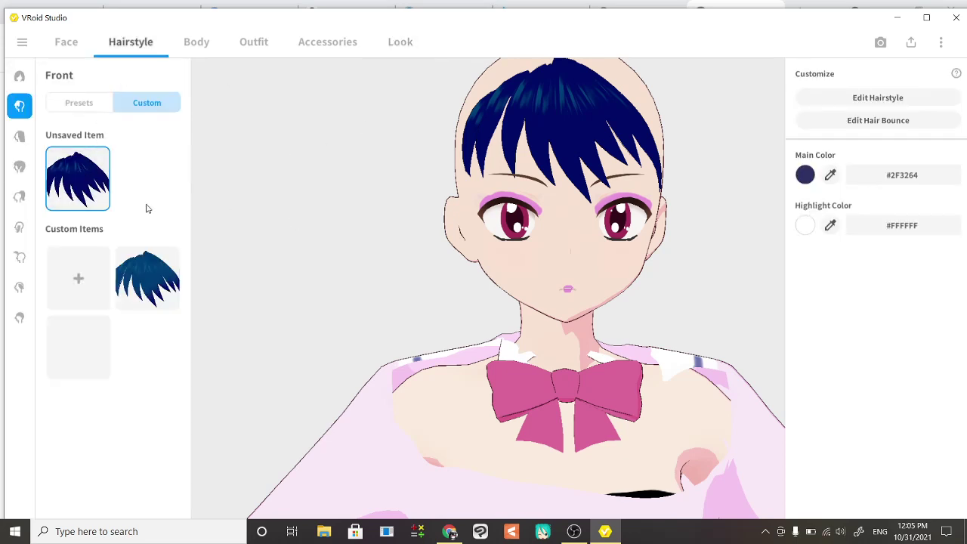
left_click(154, 281)
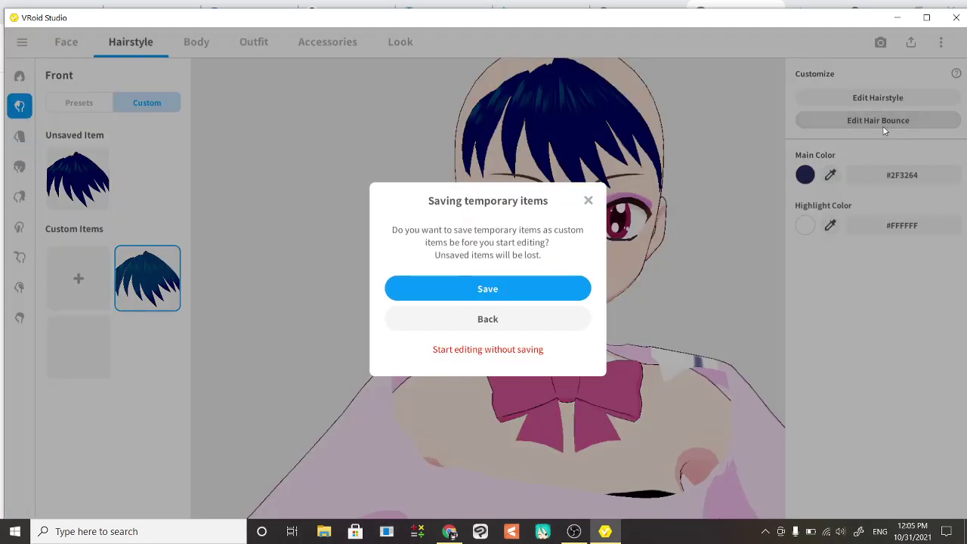
left_click(883, 125)
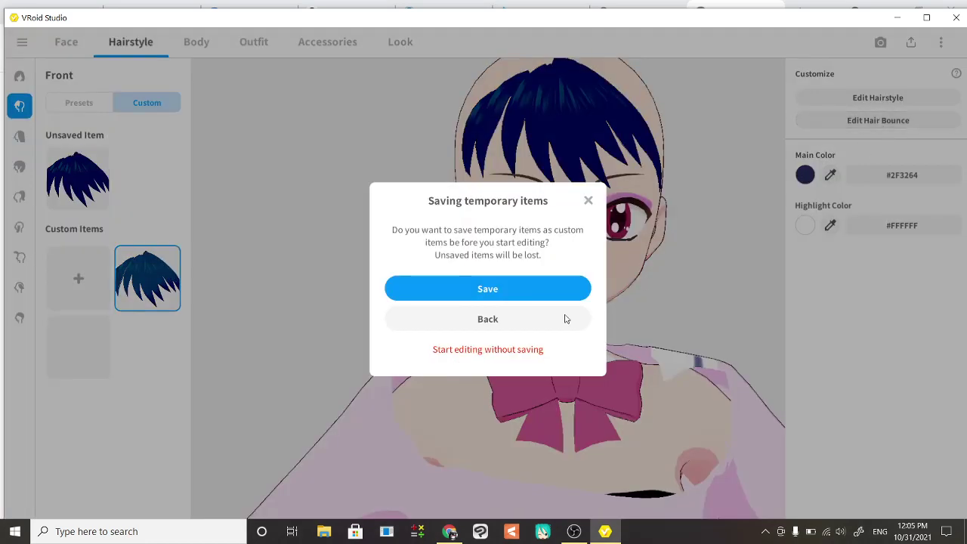
left_click(508, 360)
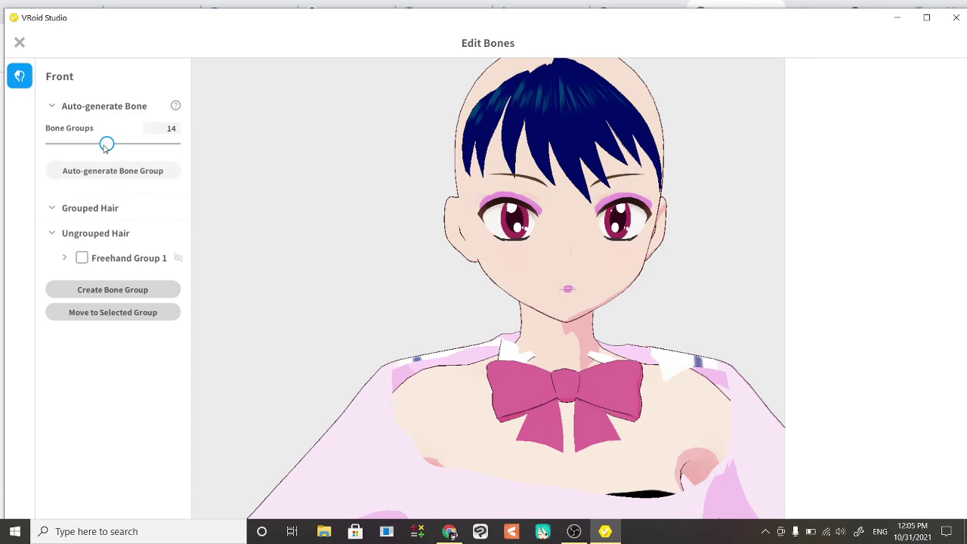
Auto-generate 8 bone groups for the front hair and select the freehand hair inside the yellow-green group.
left_click_drag(106, 145, 82, 145)
left_click(109, 174)
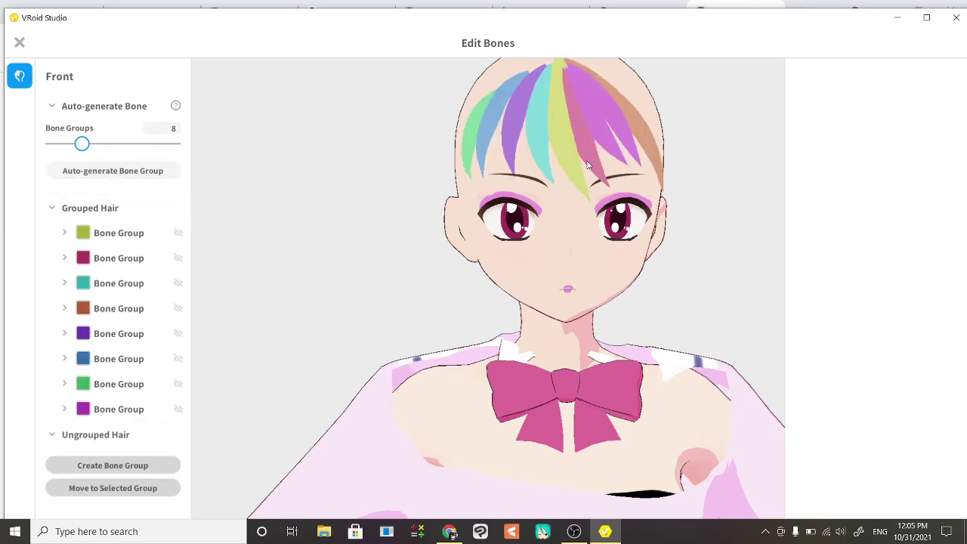
left_click(128, 236)
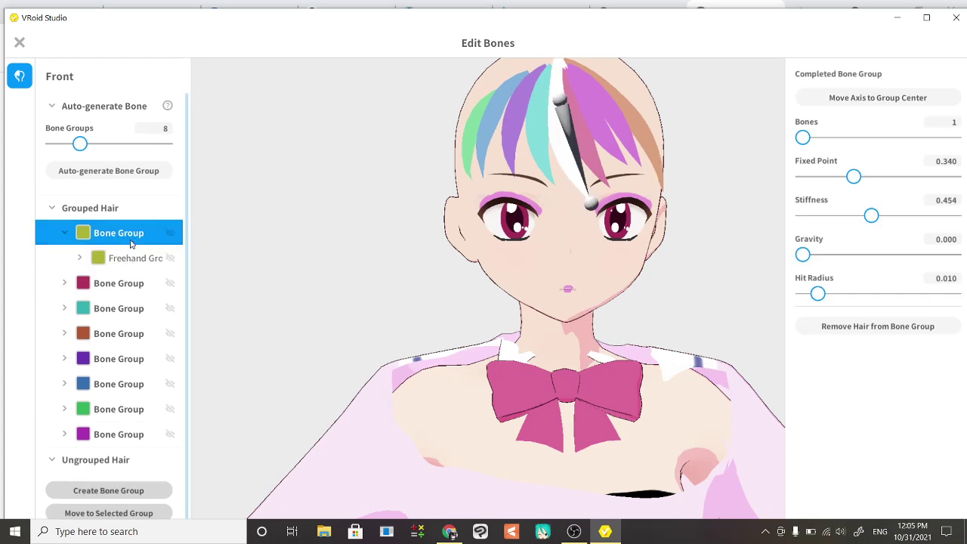
left_click(139, 260)
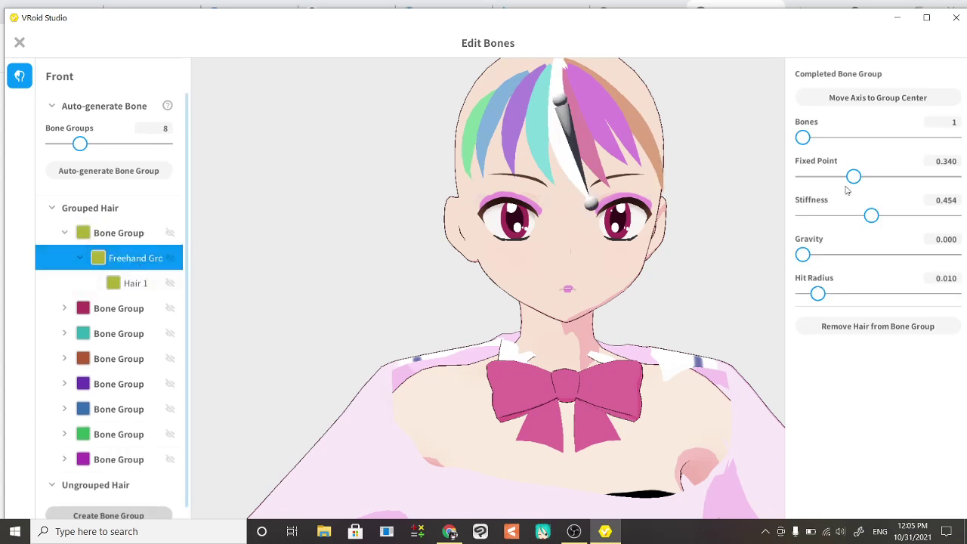
Try 4 and 7 bones on the yellow-green bone group, and return it to 1 bone.
left_click_drag(807, 139, 832, 150)
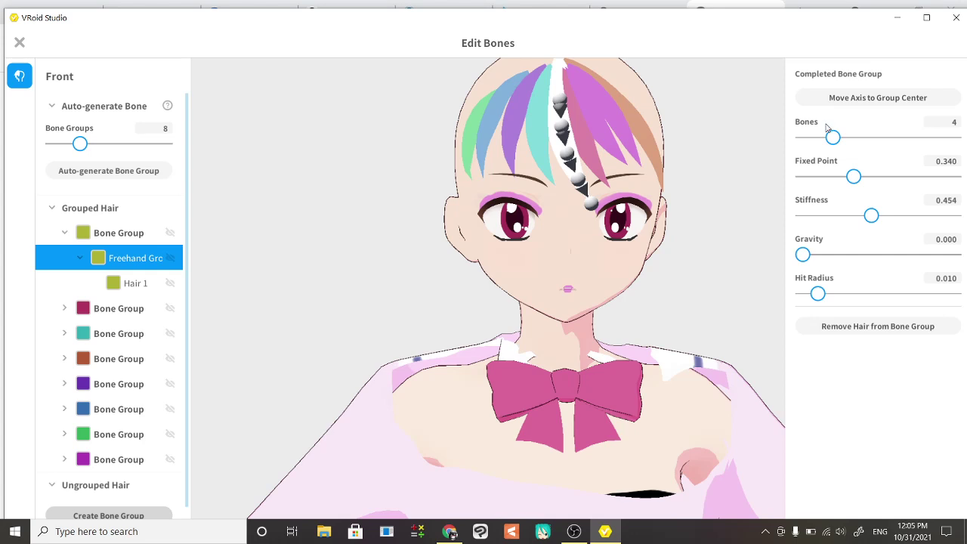
left_click_drag(839, 142, 866, 147)
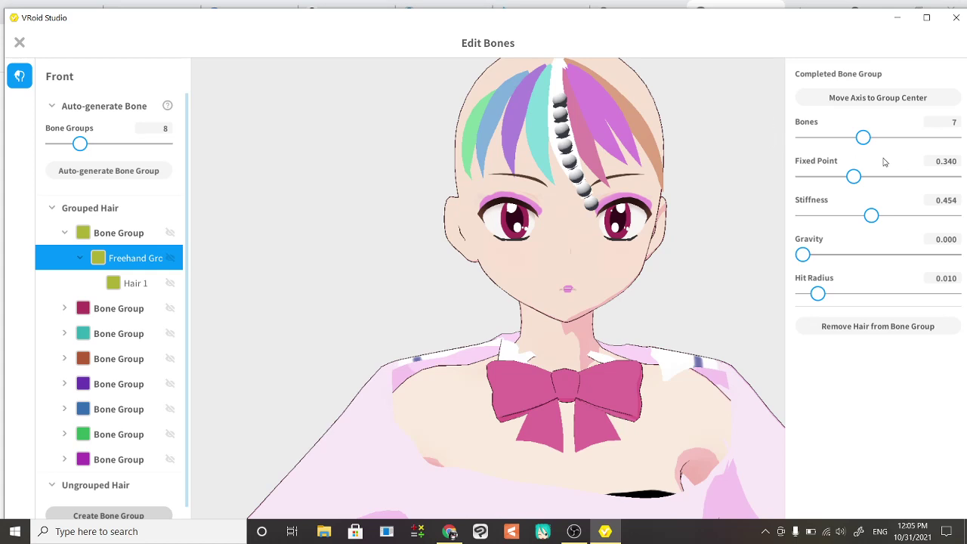
left_click_drag(854, 142, 792, 138)
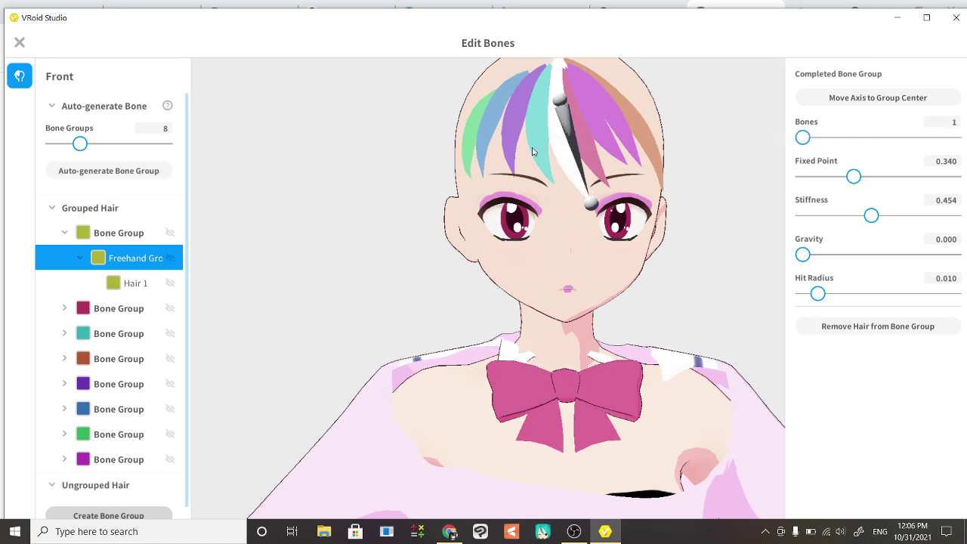
Set the yellow-green bone group to stiffness 0.531, fixed point 0.644, 6 bones, gravity 0.540 and hit radius 0.045.
mouse_move(873, 216)
left_mouse_down()
mouse_move(949, 216)
mouse_move(867, 219)
mouse_move(891, 219)
left_mouse_up()
left_click_drag(858, 179, 908, 188)
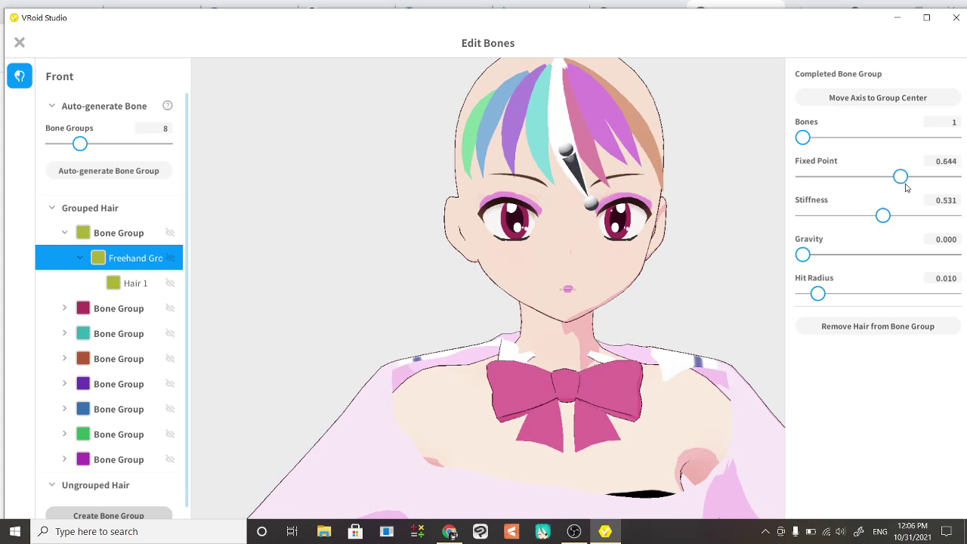
left_click_drag(804, 141, 854, 148)
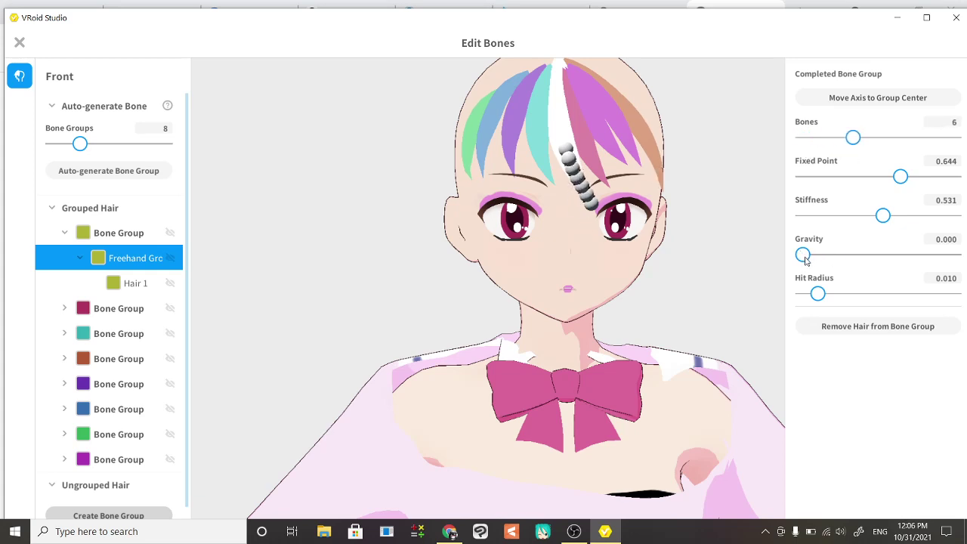
left_click_drag(803, 254, 885, 255)
left_click_drag(818, 294, 871, 297)
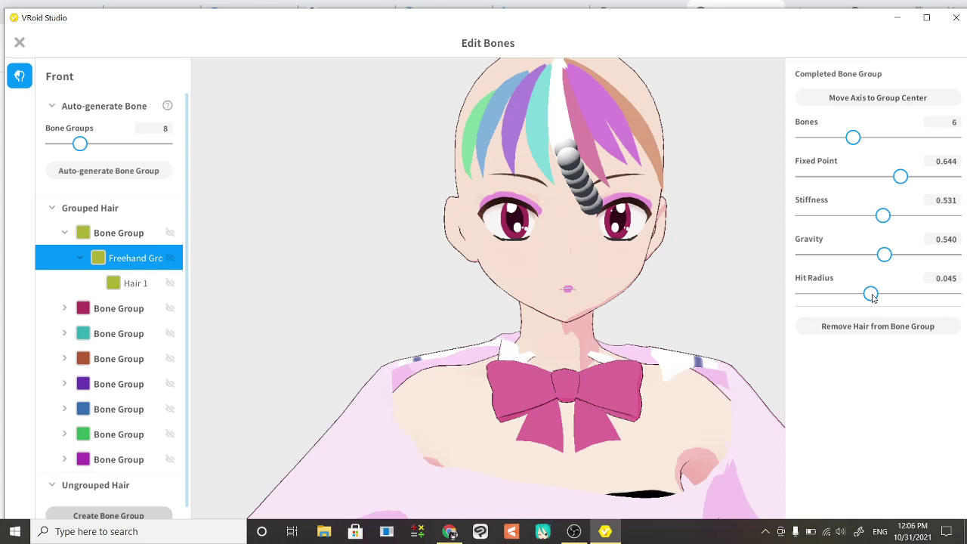
Remove the hair from the yellow-green bone group and toggle the ungrouped Hair 1 to identify its strand.
left_click(892, 329)
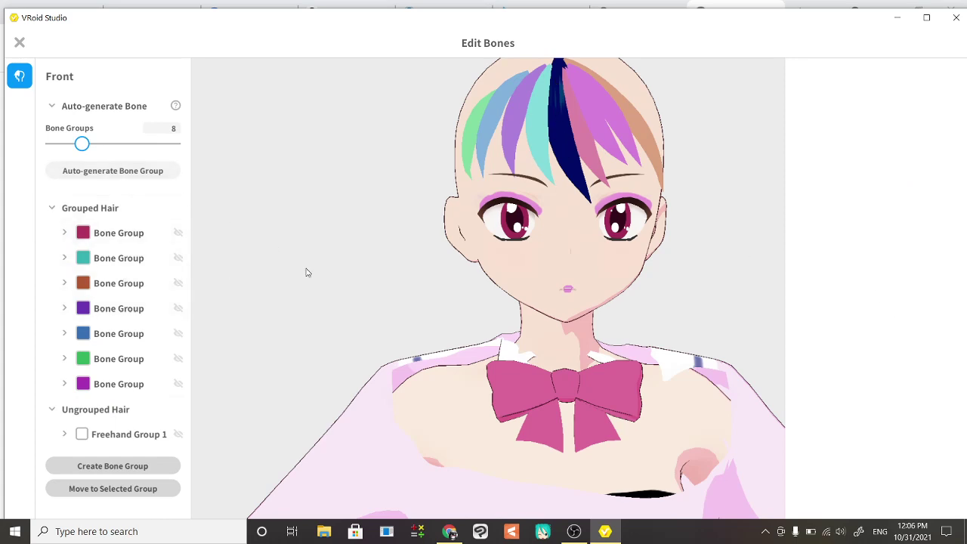
left_click(65, 434)
left_click(120, 461)
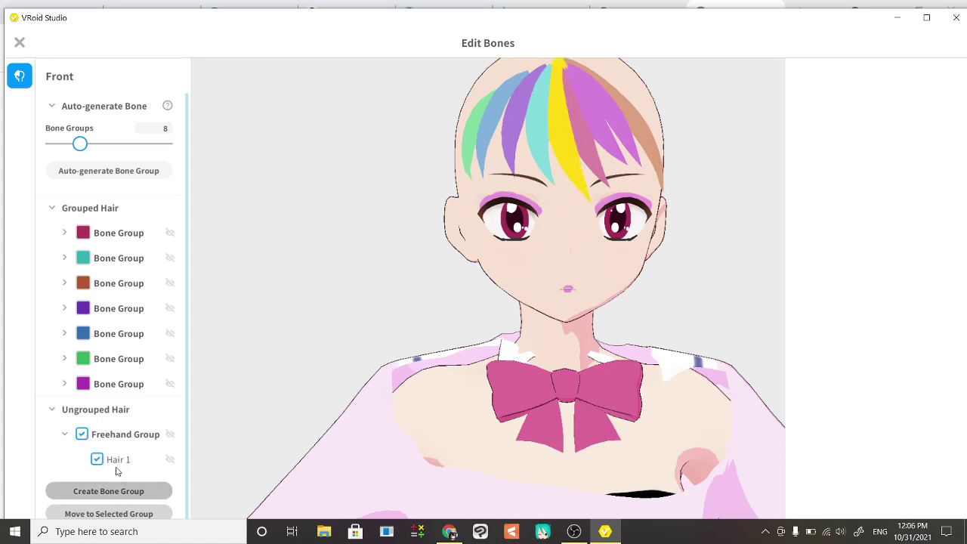
left_click(106, 461)
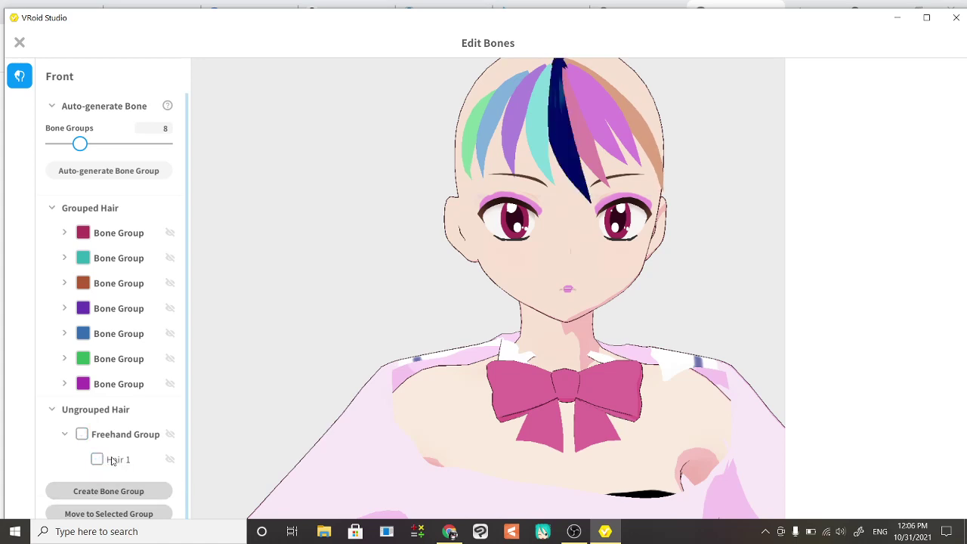
left_click(109, 462)
left_click(109, 460)
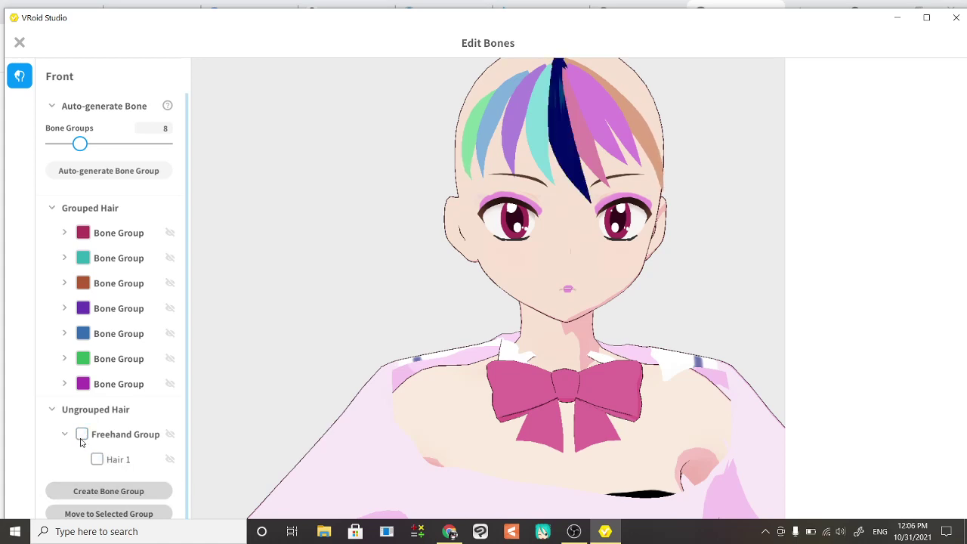
Close the hair bounce editor without saving the front hair item.
left_click(52, 410)
left_click(58, 414)
left_click(20, 43)
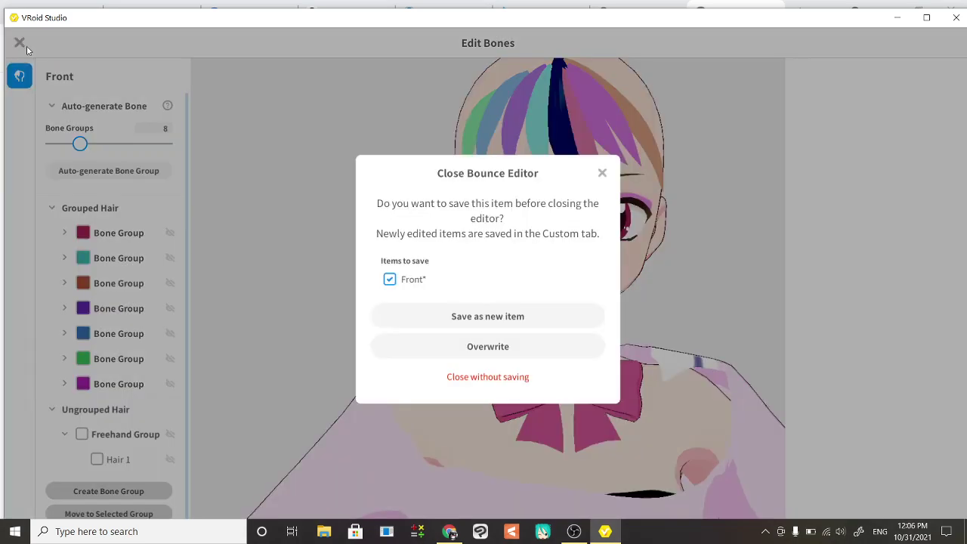
left_click(532, 375)
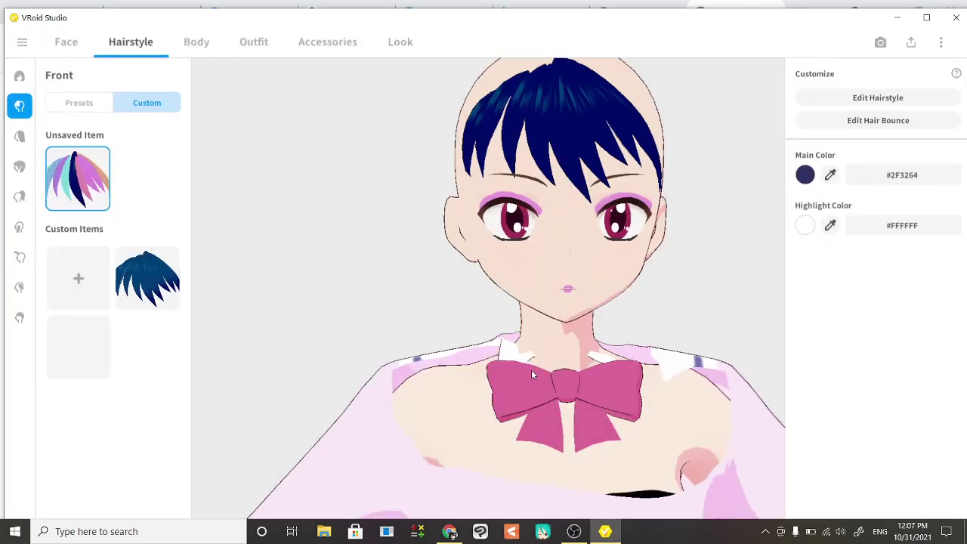
In the bones look settings, lower the outfit amplitude to 58.992 and the body amplitude to 90.588.
left_click(406, 43)
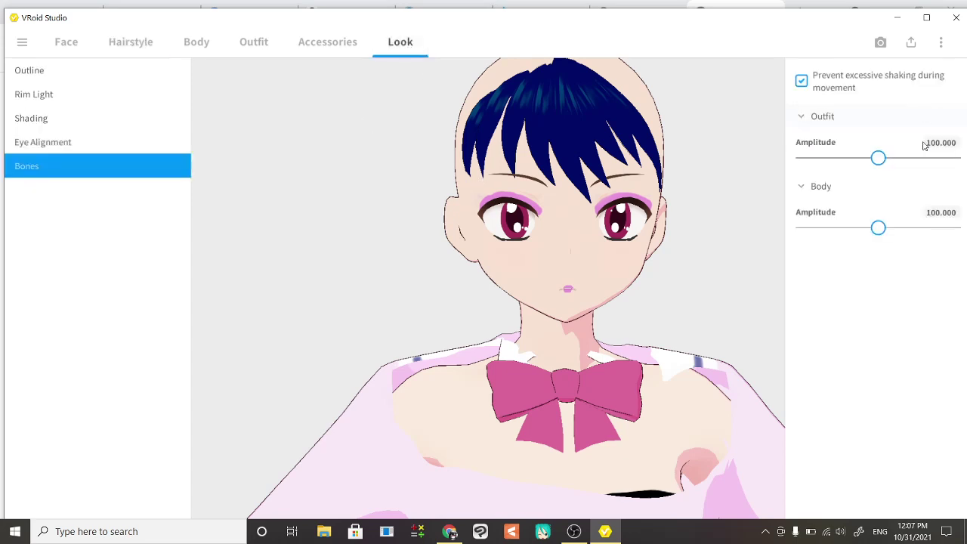
left_click_drag(880, 161, 856, 170)
scroll(721, 325, "down", 5)
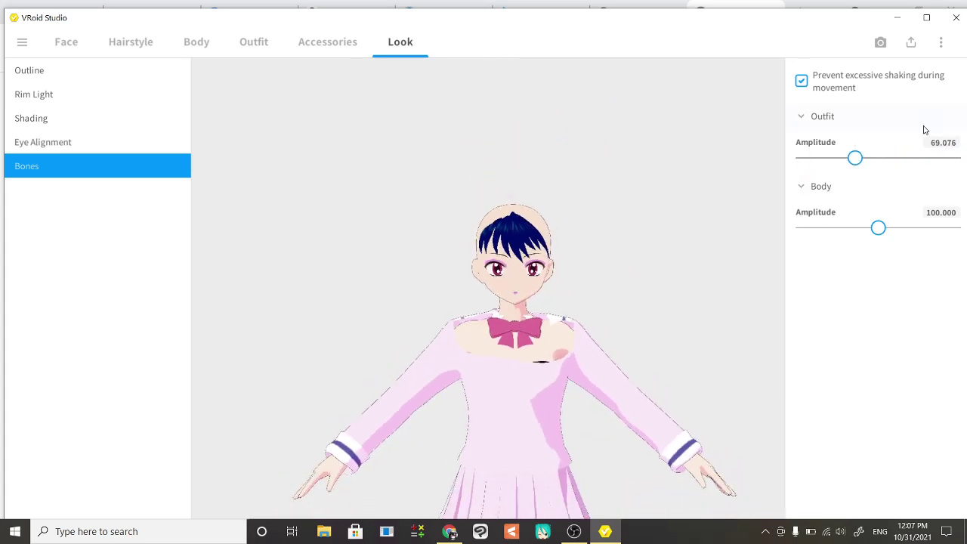
mouse_move(858, 160)
left_mouse_down()
mouse_move(784, 164)
mouse_move(955, 190)
mouse_move(848, 186)
mouse_move(852, 159)
left_mouse_up()
left_click_drag(876, 229, 858, 240)
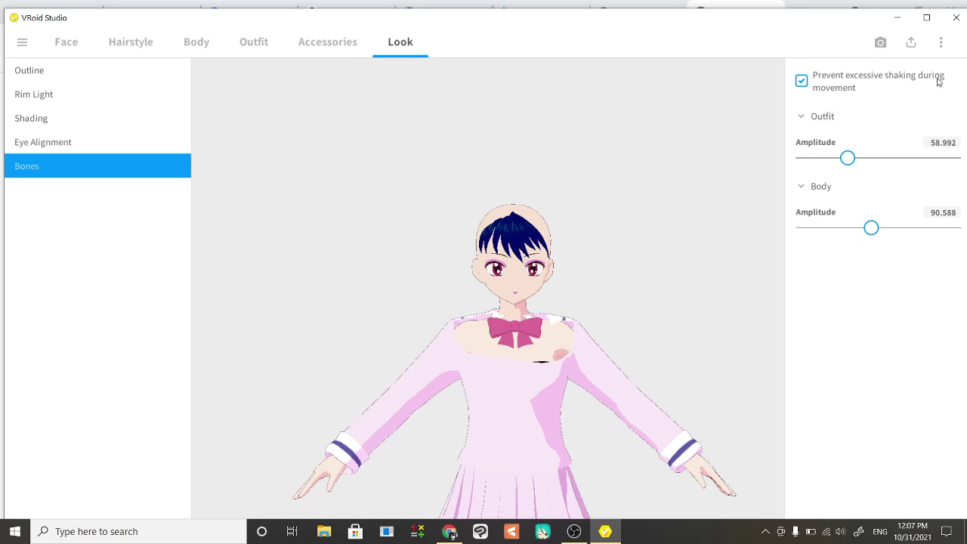
Try the Dark background color in the application settings, restore Light and close the settings.
left_click(941, 42)
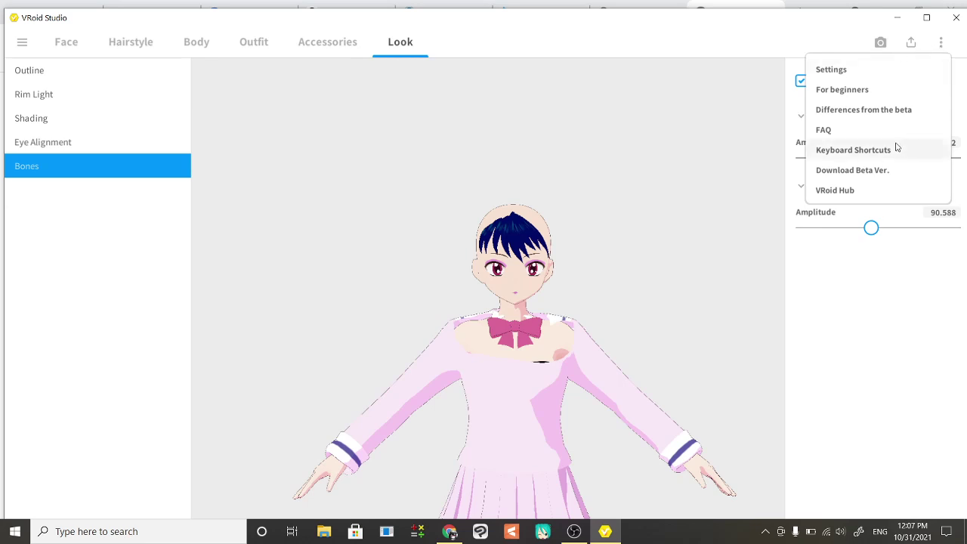
left_click(845, 71)
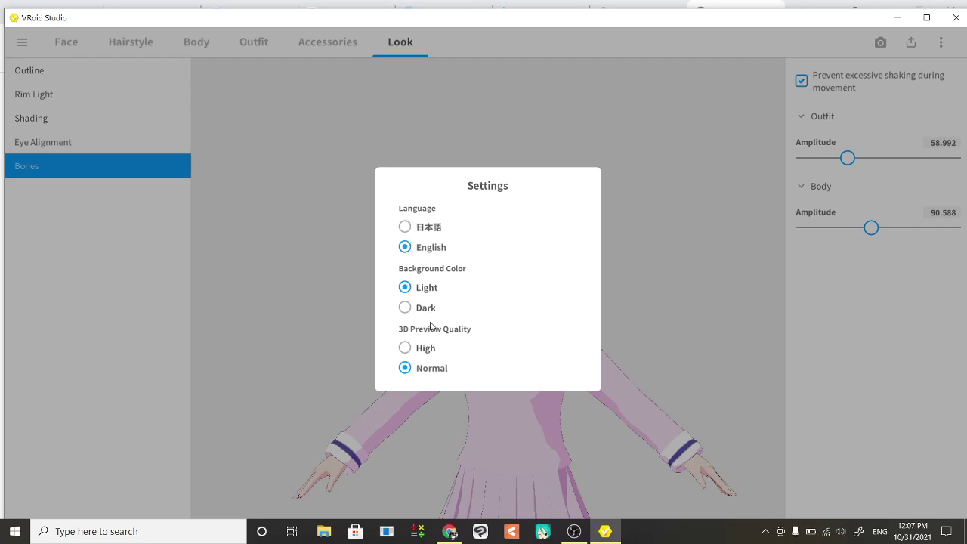
left_click(407, 312)
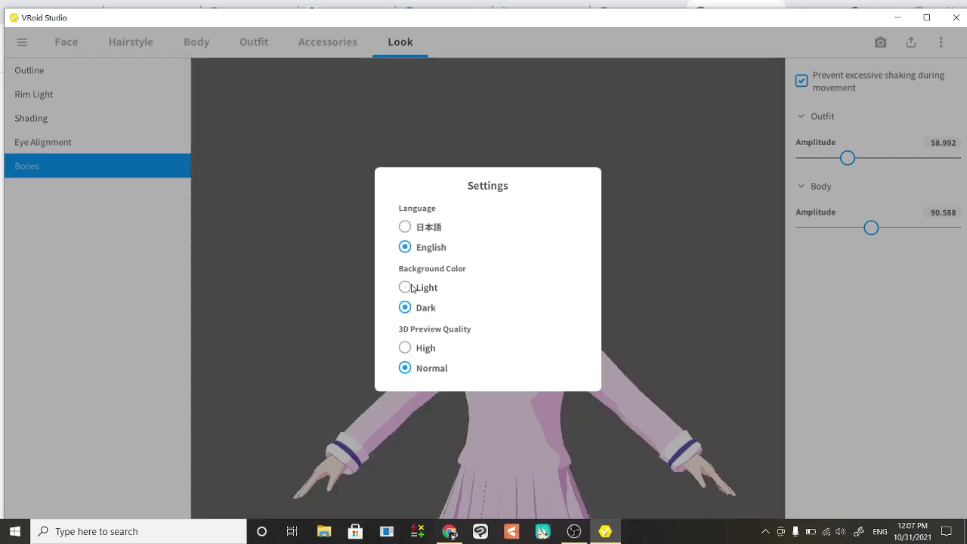
left_click(406, 288)
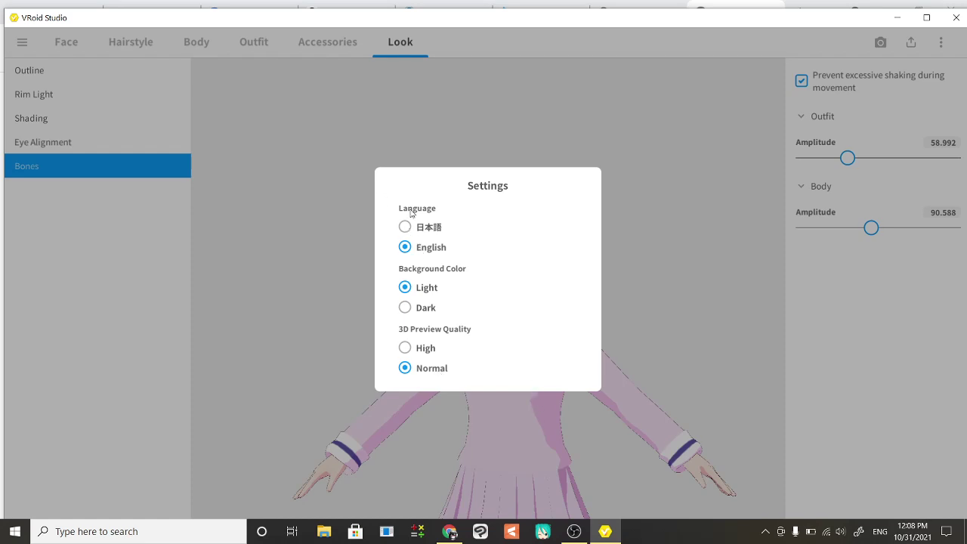
left_click(710, 230)
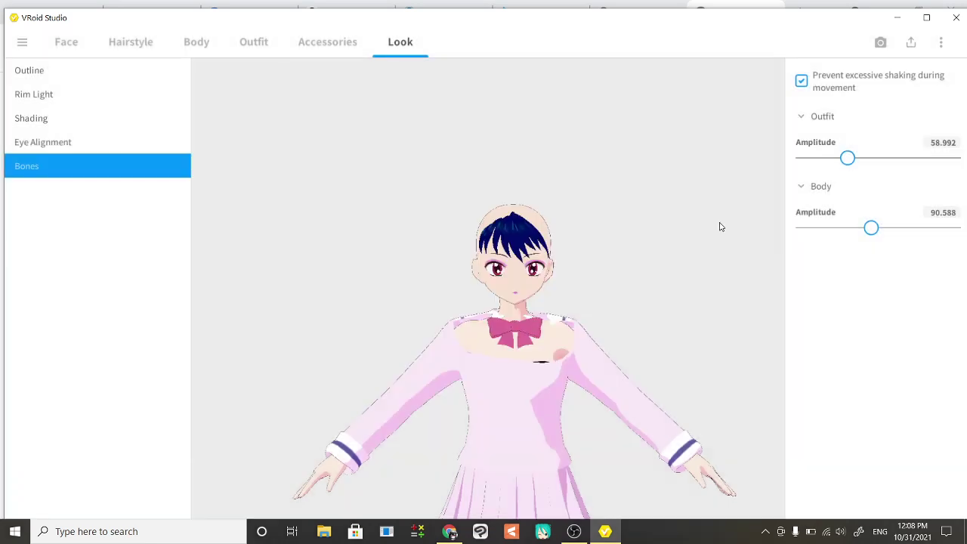
Open the online Keyboard Shortcuts article, read the Basic Operations table and return to VRoid Studio.
left_click(941, 42)
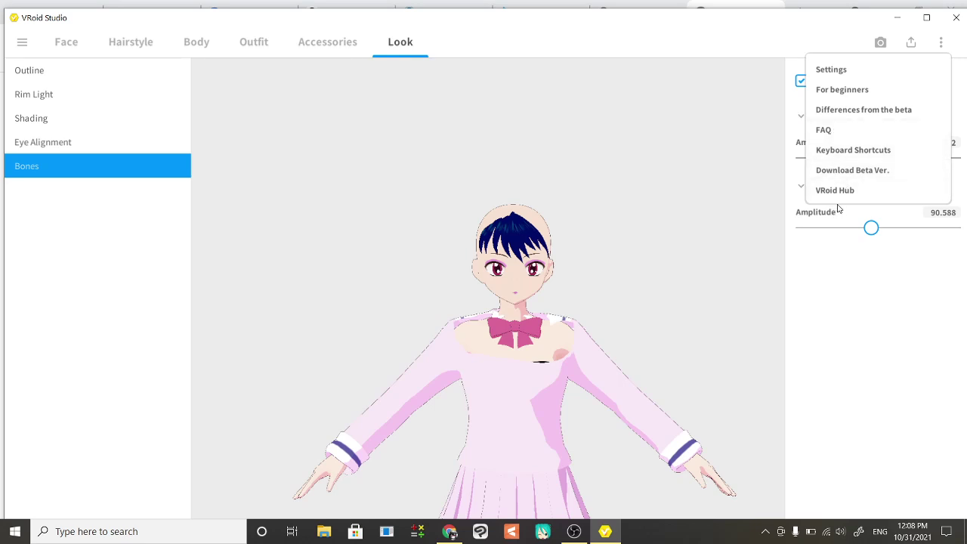
left_click(839, 156)
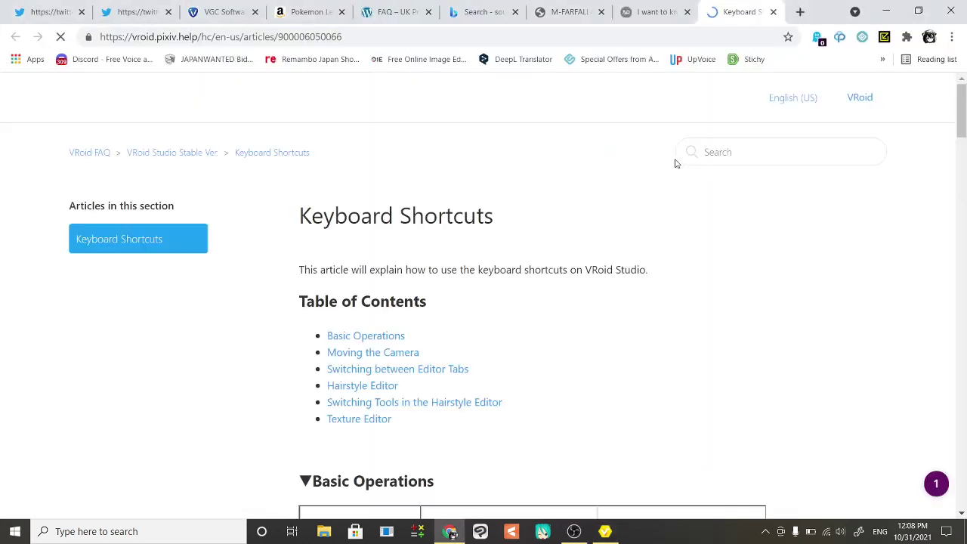
left_click_drag(963, 113, 965, 163)
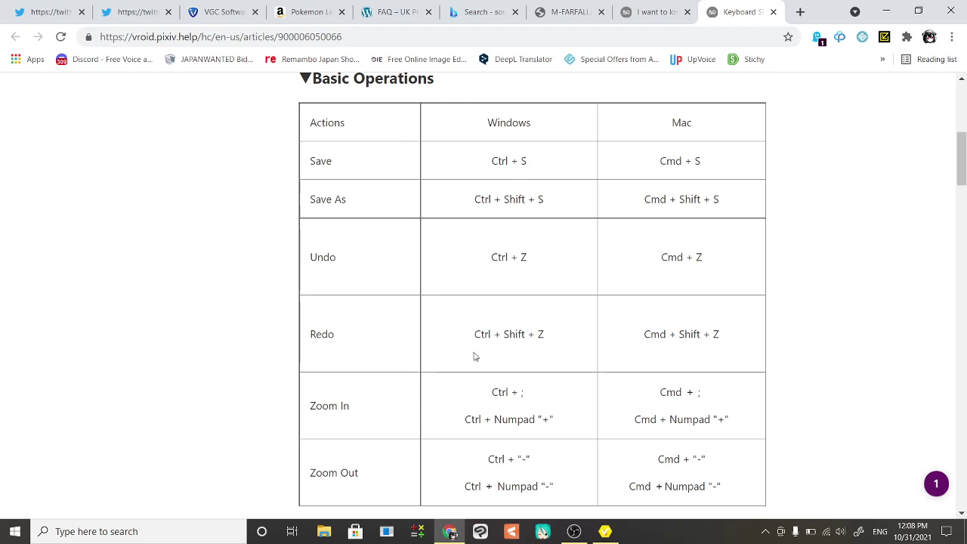
mouse_move(608, 533)
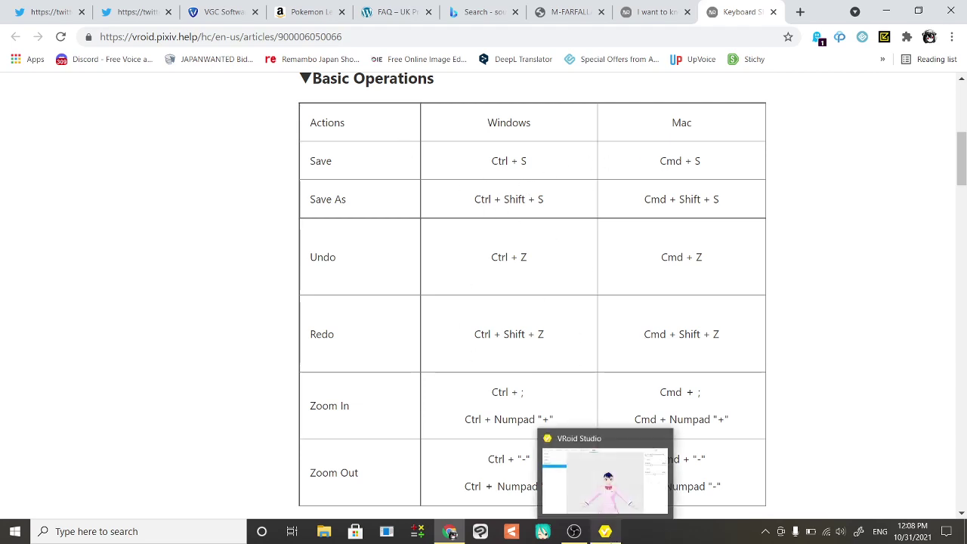
left_click(605, 468)
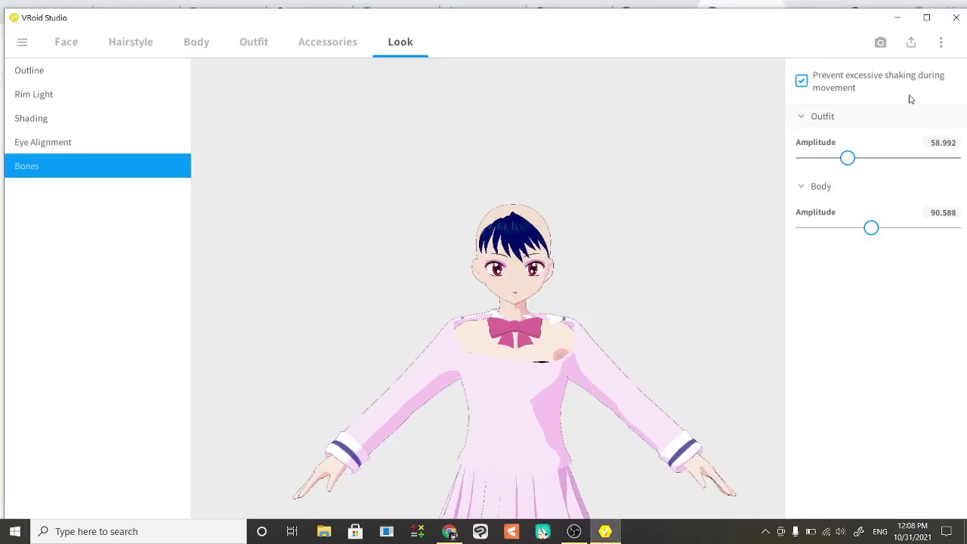
left_click(943, 44)
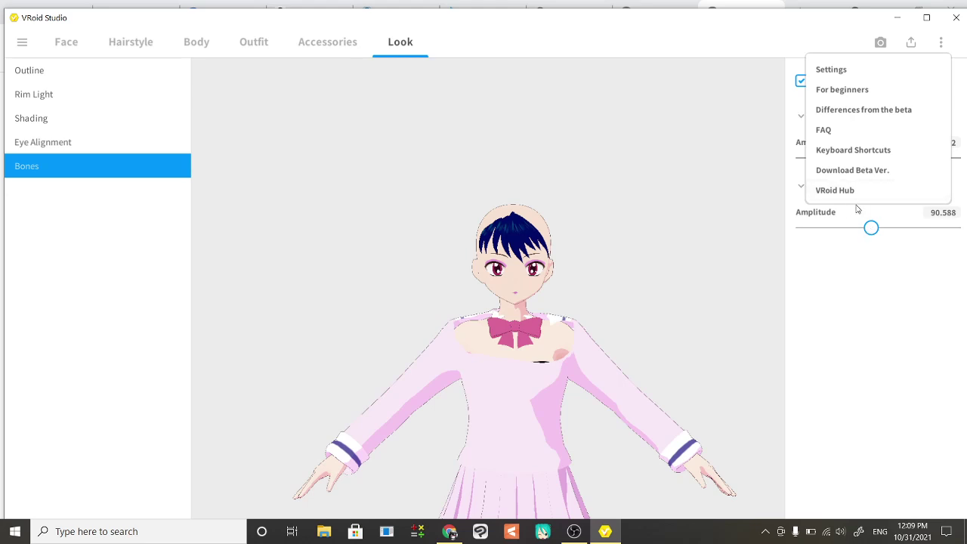
left_click(860, 303)
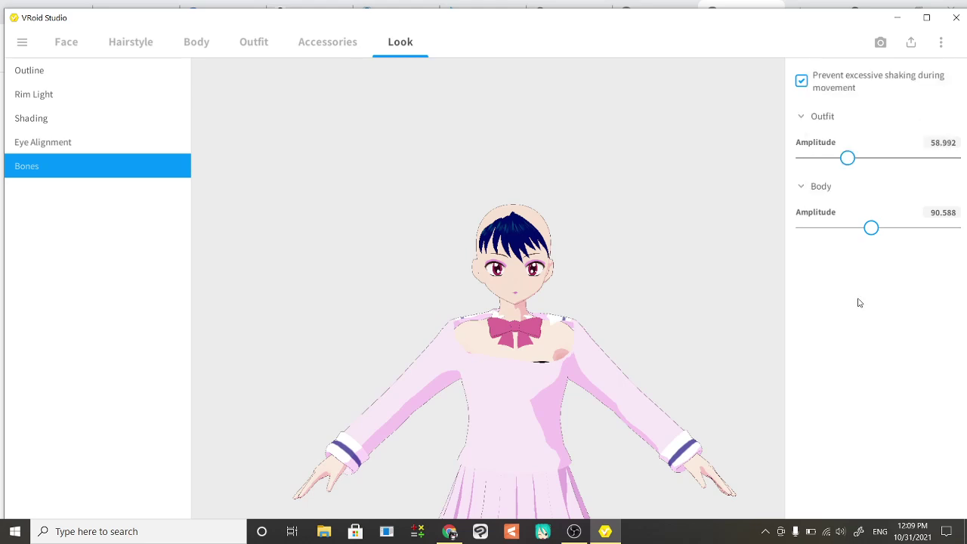
left_click(913, 47)
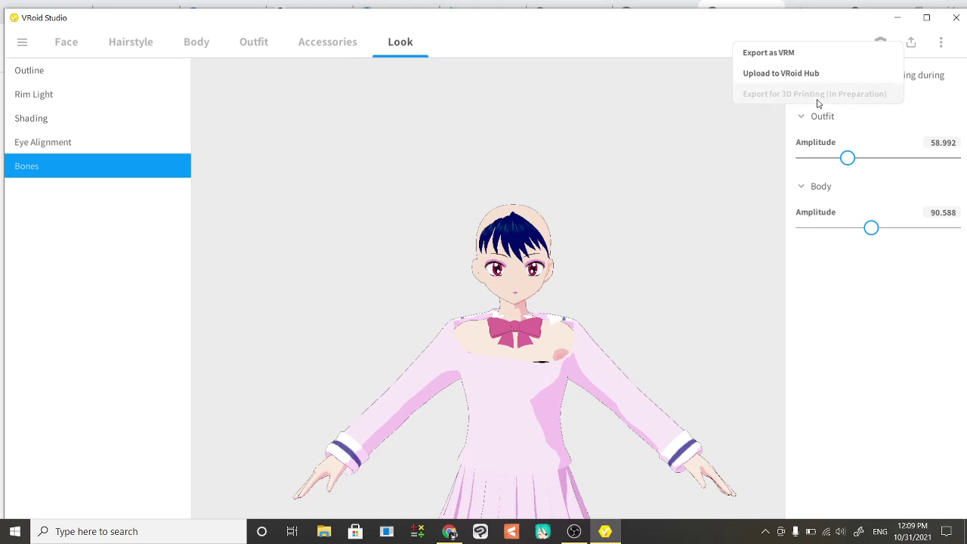
left_click(854, 277)
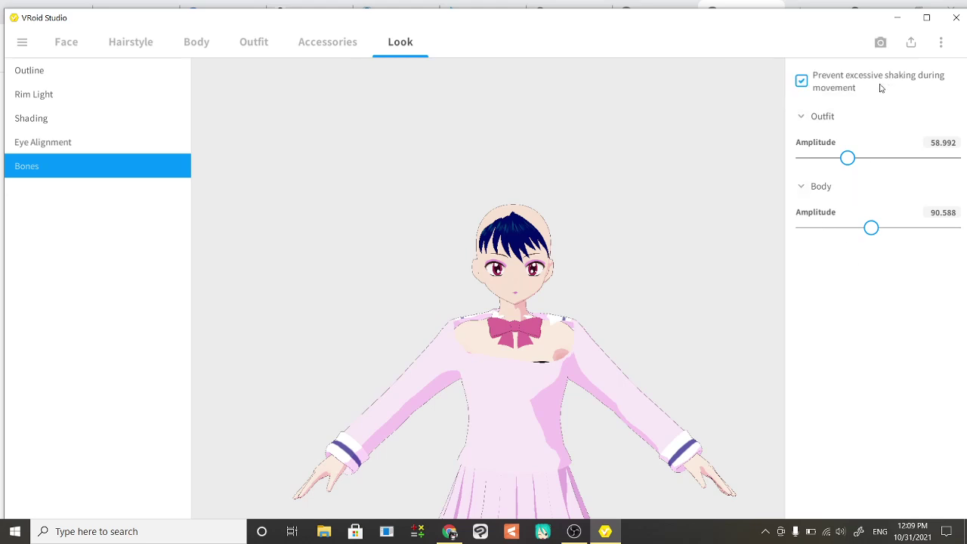
Open the Photo Booth with the facial expression settings for the character's face.
left_click(883, 47)
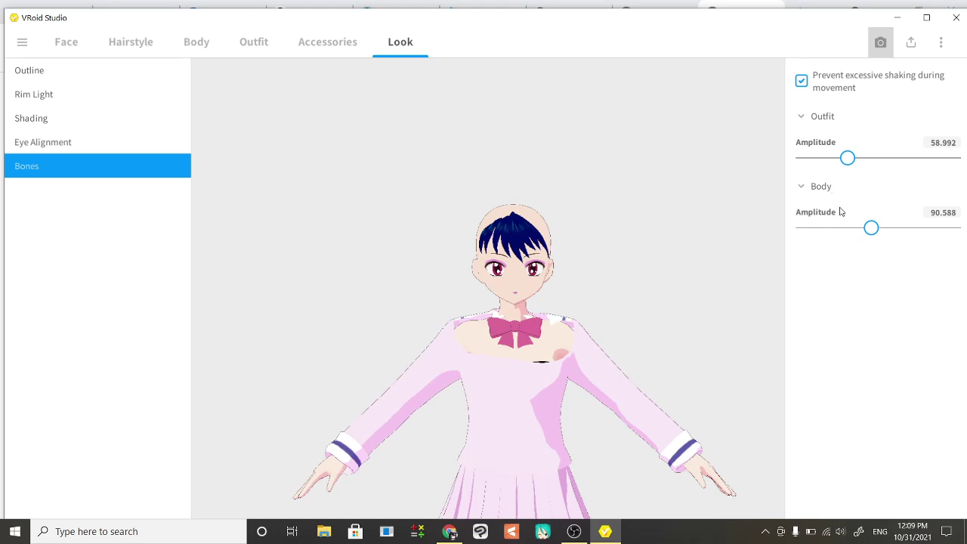
left_click(879, 53)
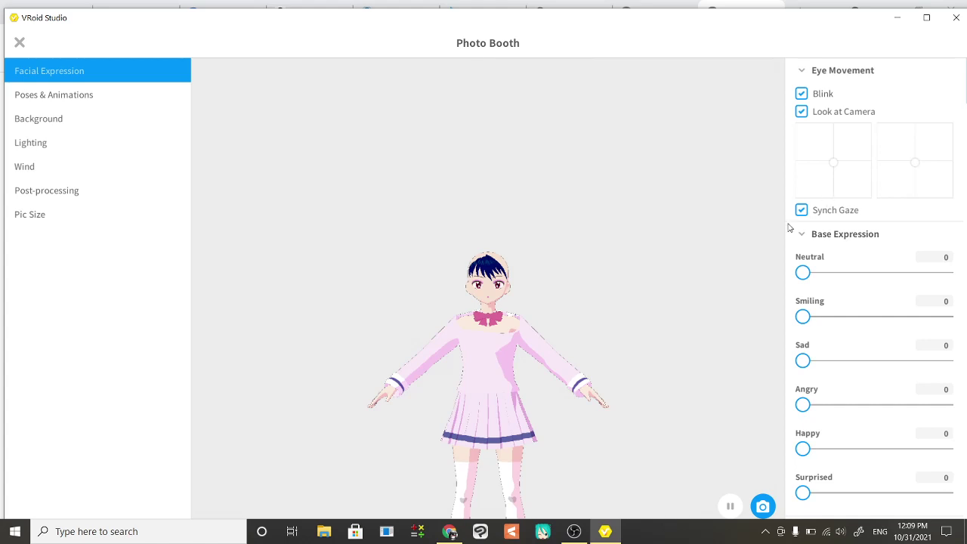
scroll(502, 274, "up", 5)
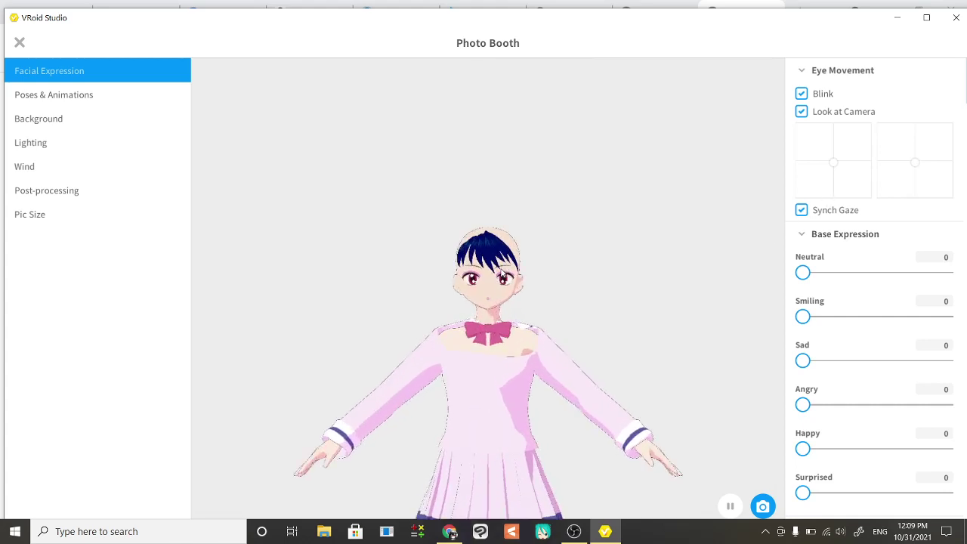
scroll(502, 274, "up", 5)
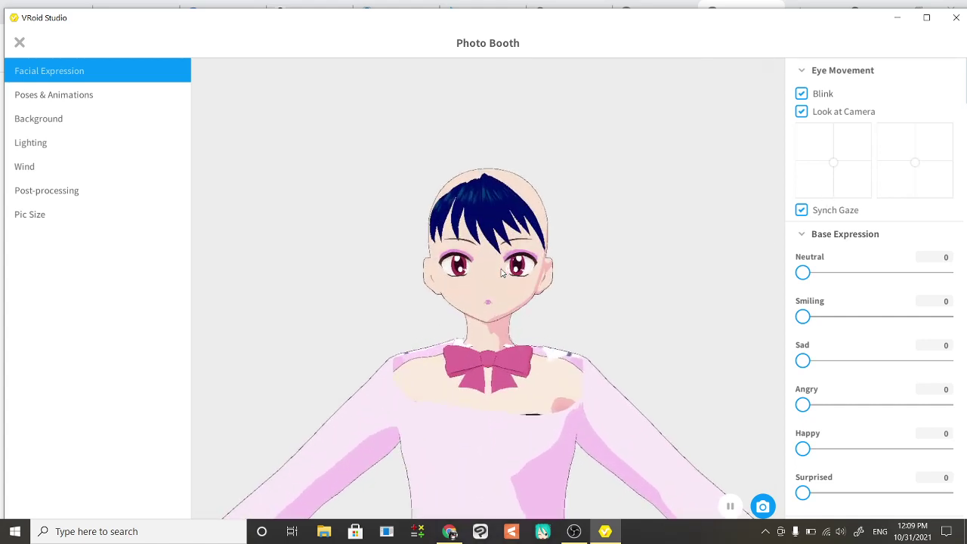
scroll(502, 273, "up", 3)
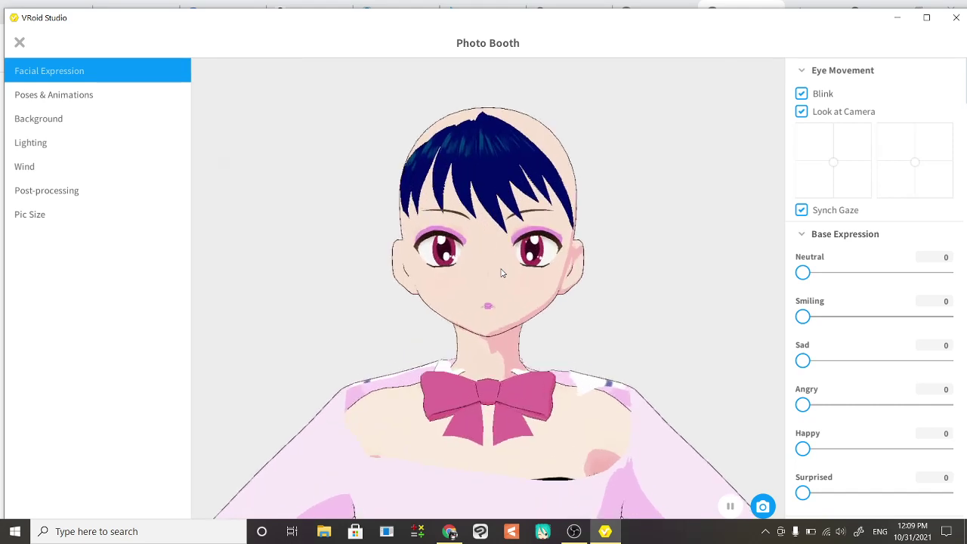
middle_click_drag(503, 274, 508, 283)
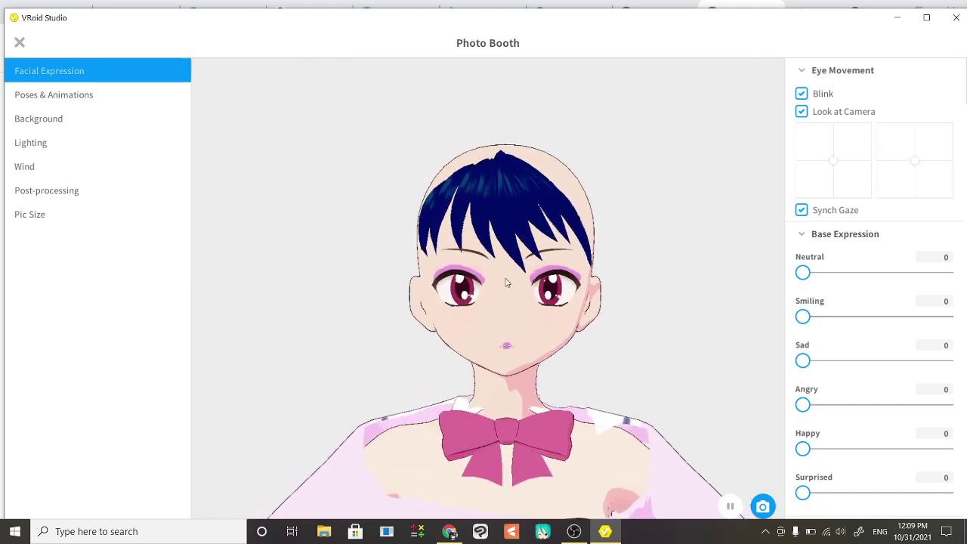
scroll(507, 283, "up", 2)
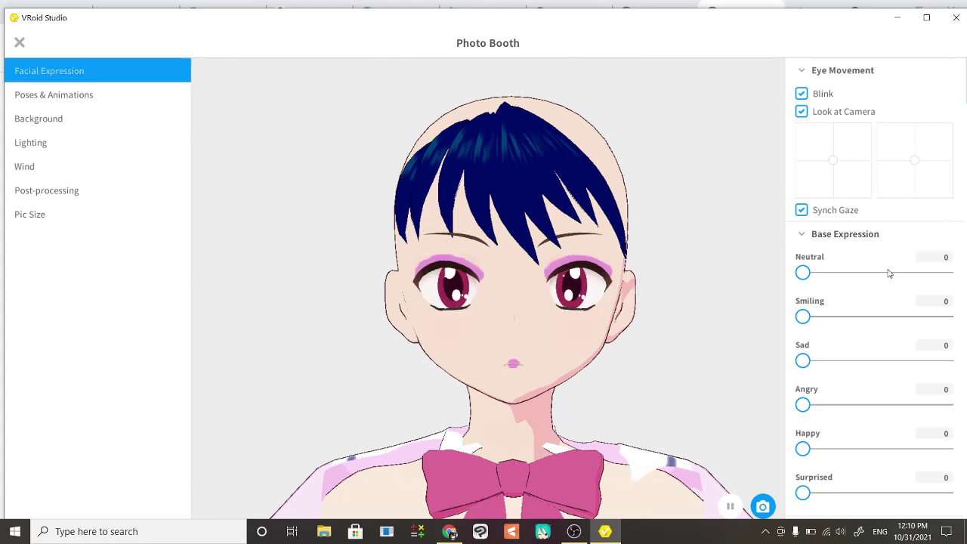
Preview the Smiling, Sad and Angry base expressions at 100 one at a time, resetting each to 0.
mouse_move(804, 272)
left_mouse_down()
mouse_move(961, 279)
mouse_move(786, 276)
left_mouse_up()
left_click_drag(804, 317, 963, 320)
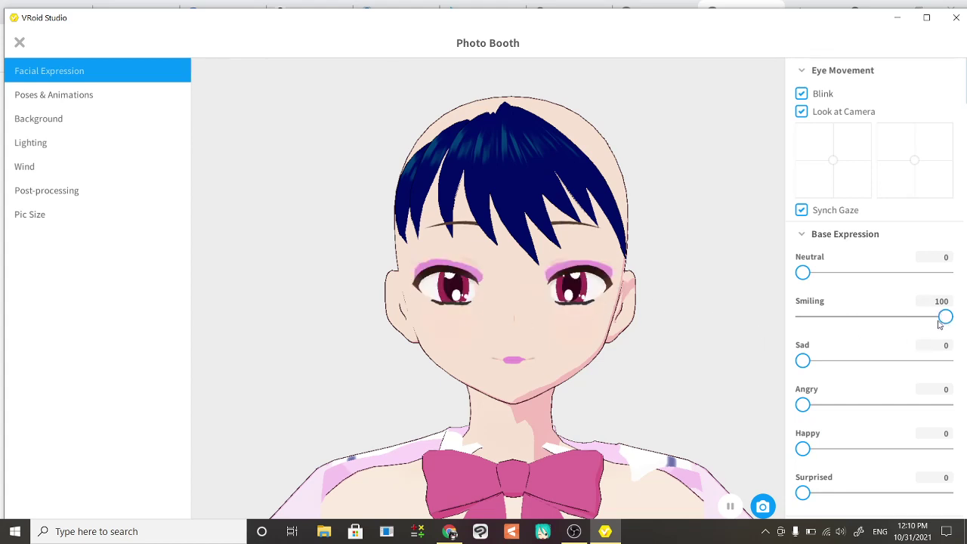
left_click_drag(946, 317, 755, 354)
left_click_drag(806, 369, 966, 369)
right_click_drag(598, 355, 577, 360)
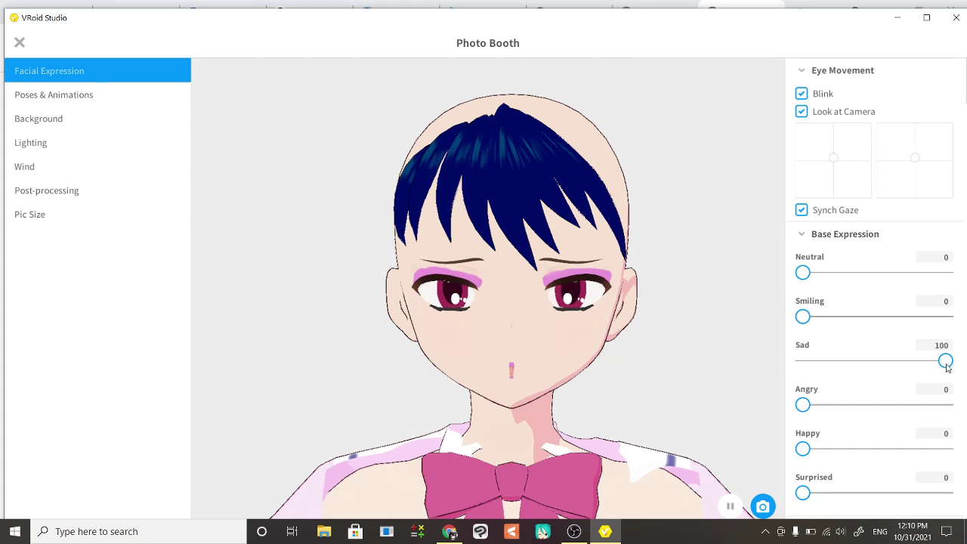
left_click_drag(945, 361, 749, 367)
left_click_drag(802, 406, 957, 418)
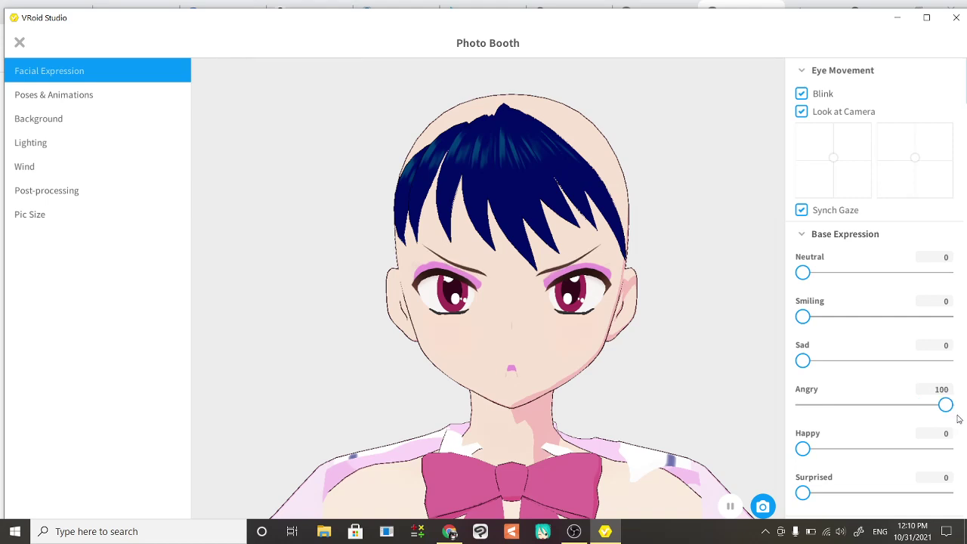
left_click_drag(957, 418, 781, 388)
Preview the Happy base expression at 100, turn off Blink and reset Happy to 0.
left_click_drag(804, 449, 961, 457)
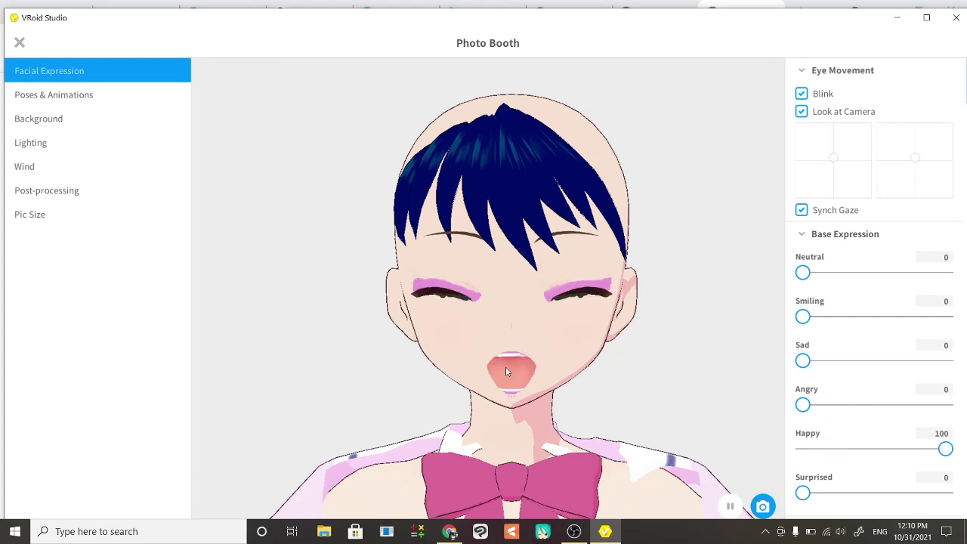
right_click_drag(637, 402, 605, 376)
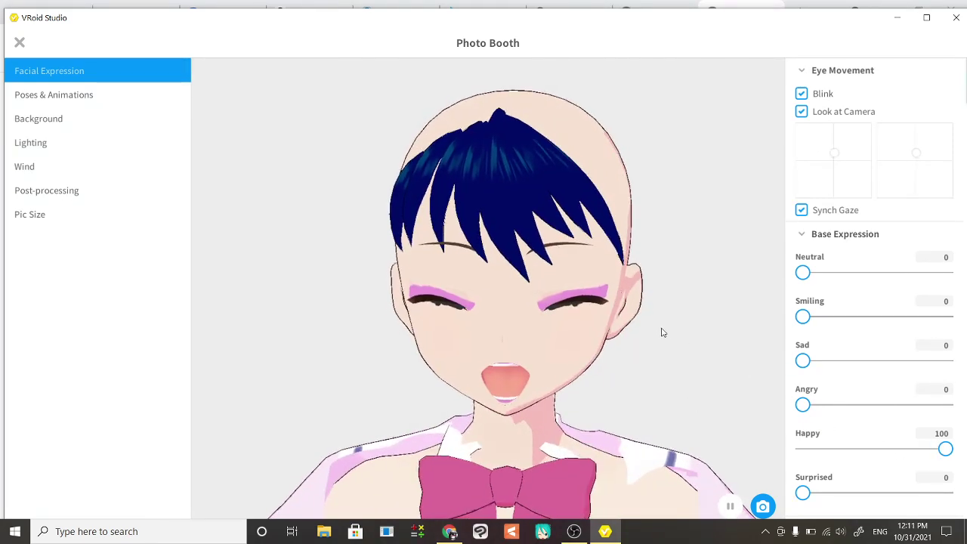
left_click(801, 94)
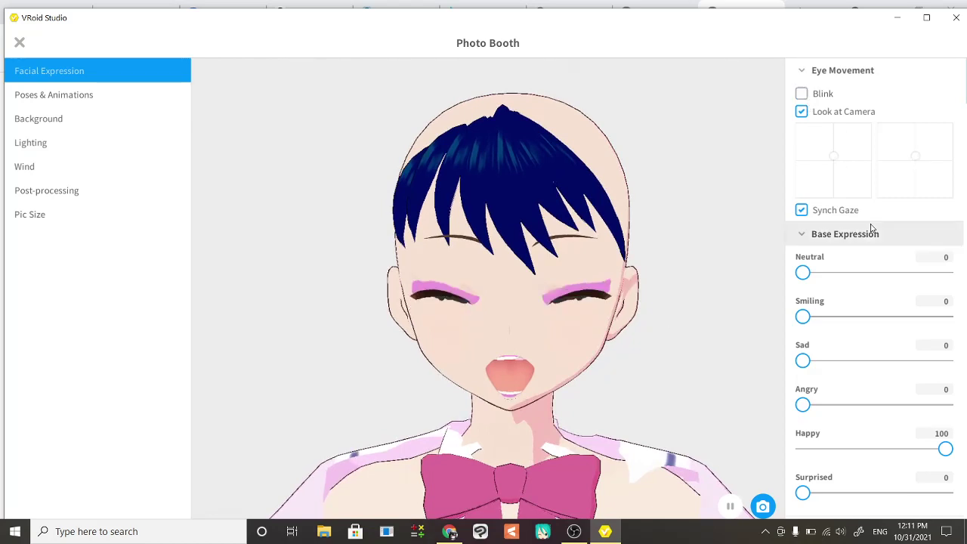
left_click_drag(945, 450, 760, 434)
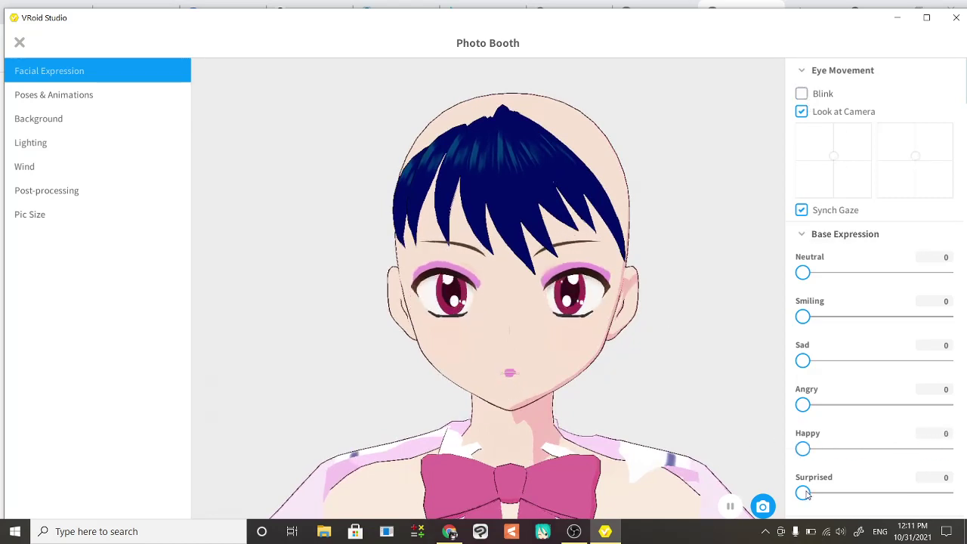
left_click_drag(806, 492, 781, 480)
Look through the Eyebrows, Eyes, Mouth and Teeth expression sliders and try the Front Tooth Fang (Lower) slider.
scroll(902, 415, "down", 5)
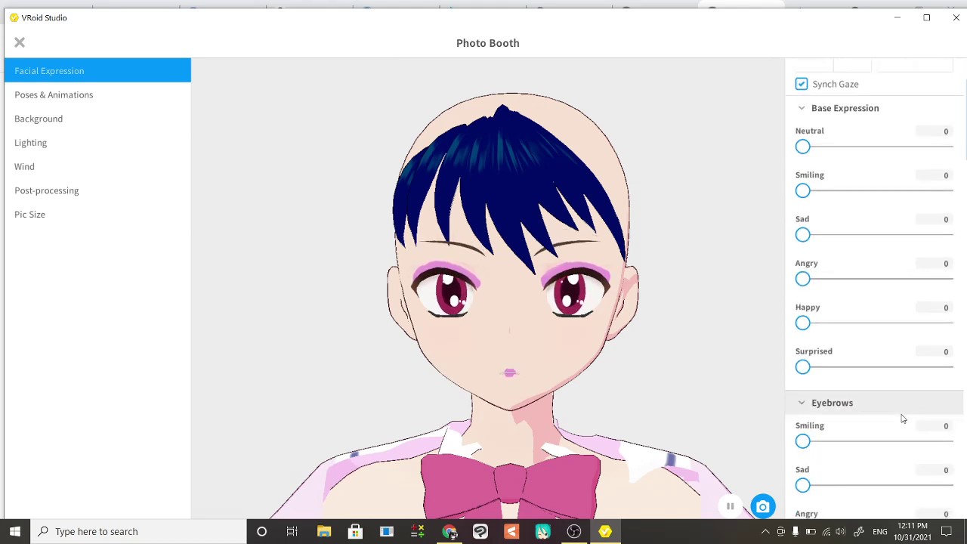
scroll(839, 419, "down", 8)
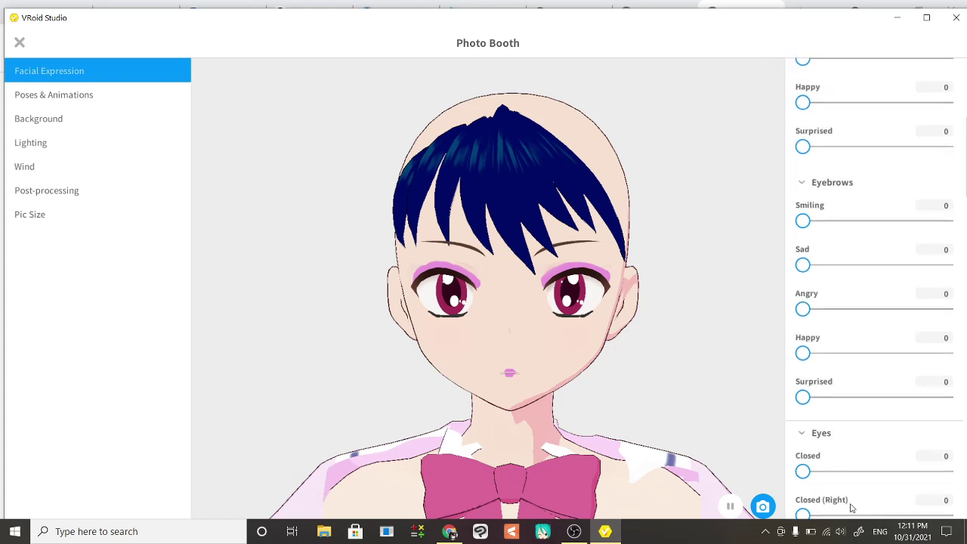
scroll(844, 325, "down", 12)
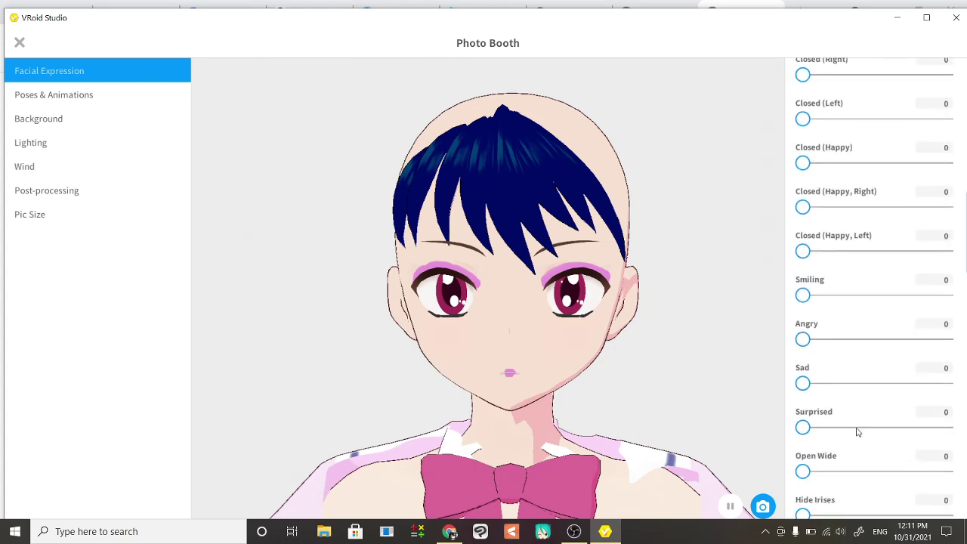
scroll(858, 433, "down", 17)
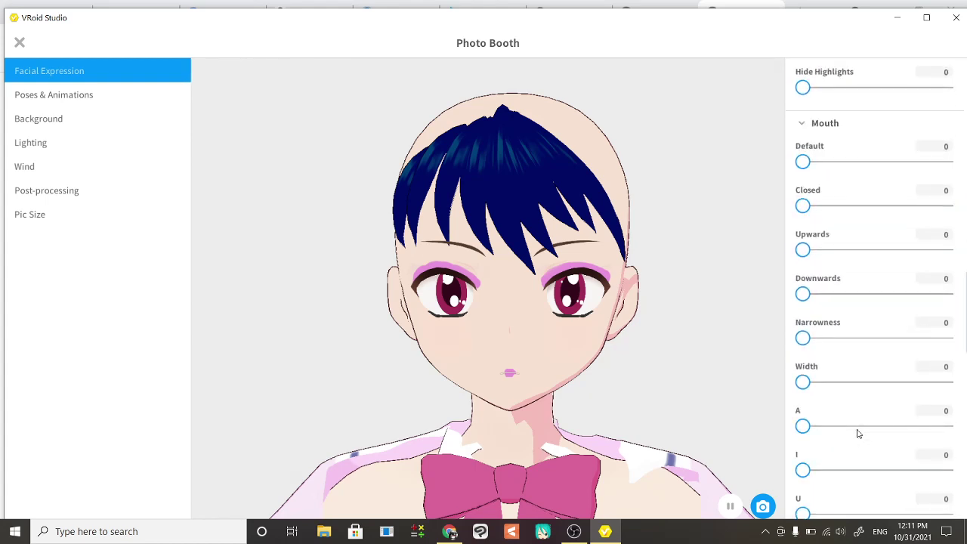
scroll(858, 434, "down", 7)
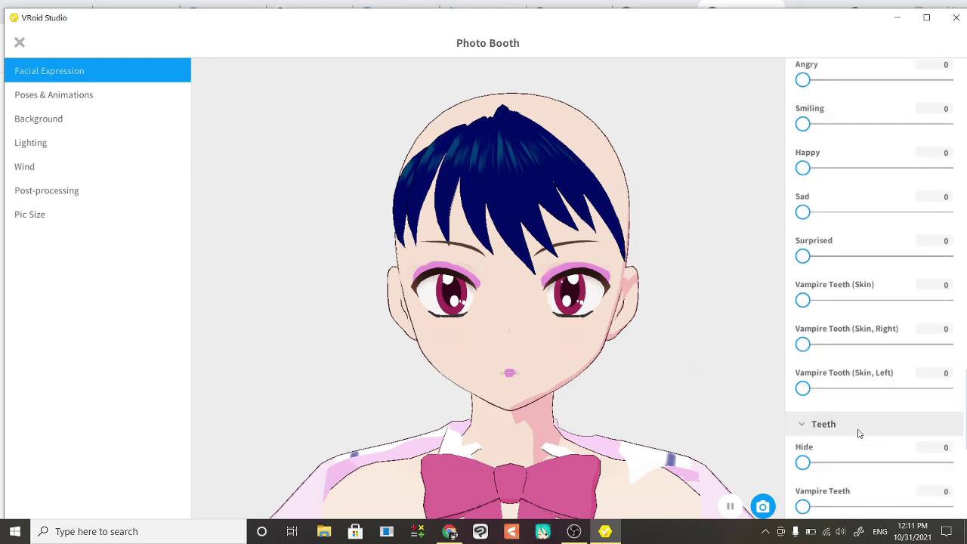
scroll(858, 435, "down", 10)
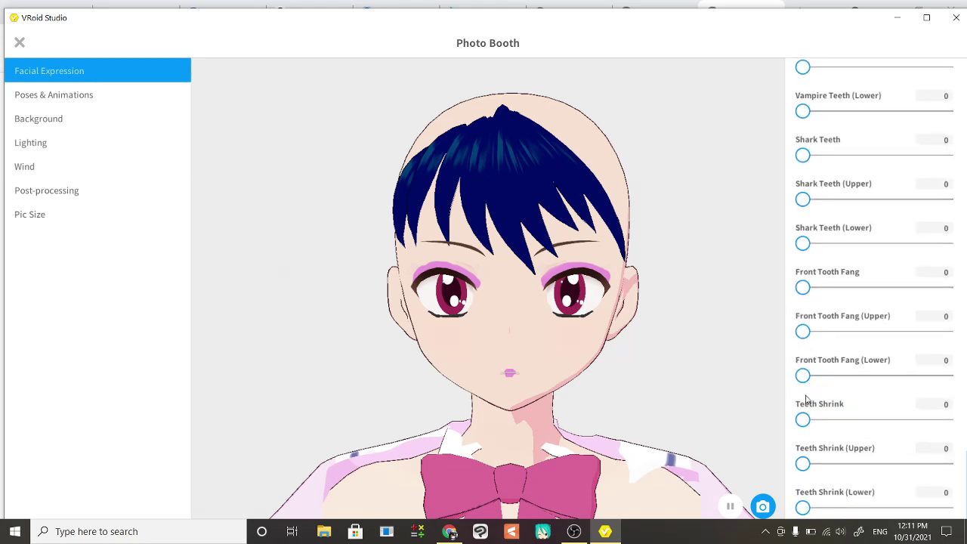
left_click_drag(806, 378, 966, 393)
scroll(903, 328, "up", 12)
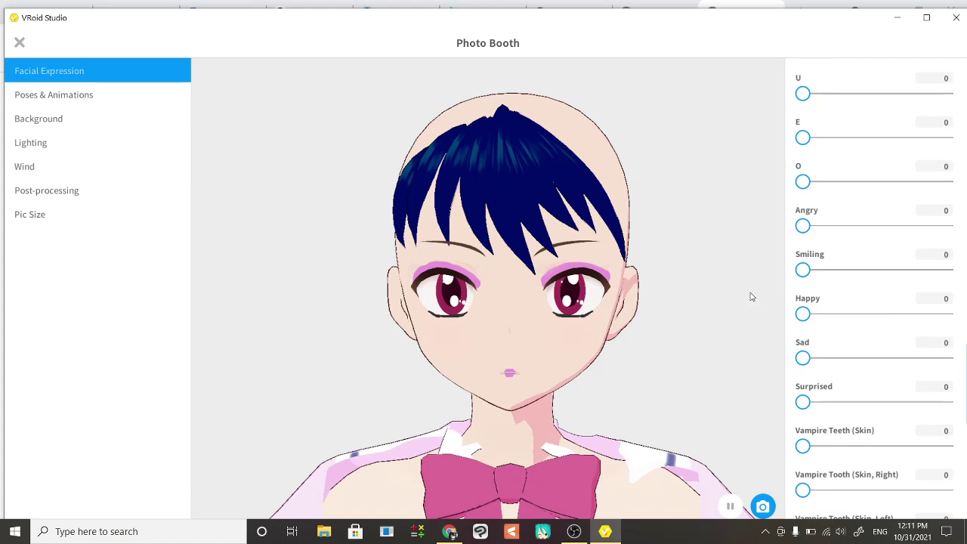
Set the mouth's Happy expression to 81 and set Front Tooth Fang (Upper), Shark Teeth (Lower) and Shark Teeth (Upper) to 100.
mouse_move(815, 272)
left_mouse_down()
mouse_move(954, 270)
mouse_move(801, 272)
left_mouse_up()
left_click_drag(804, 315, 923, 319)
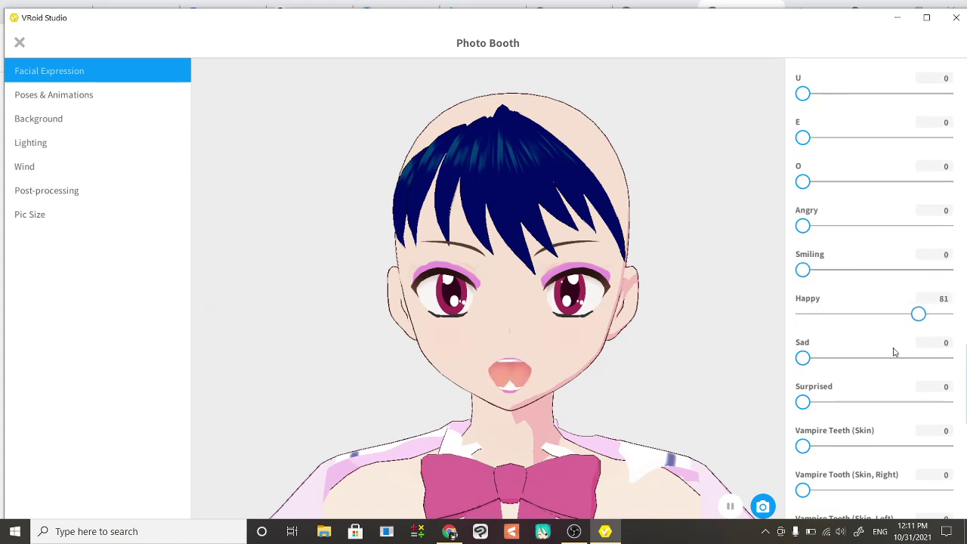
scroll(891, 363, "down", 10)
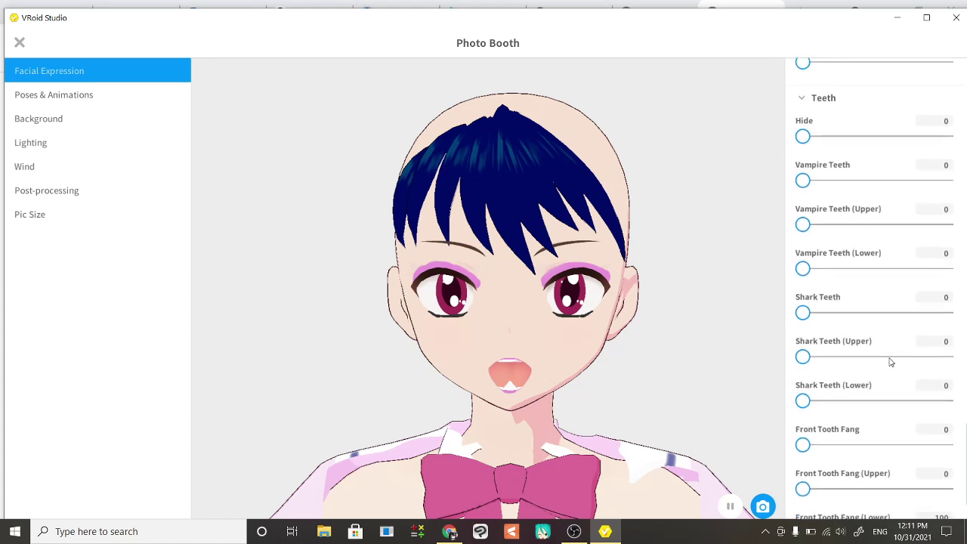
scroll(891, 363, "down", 1)
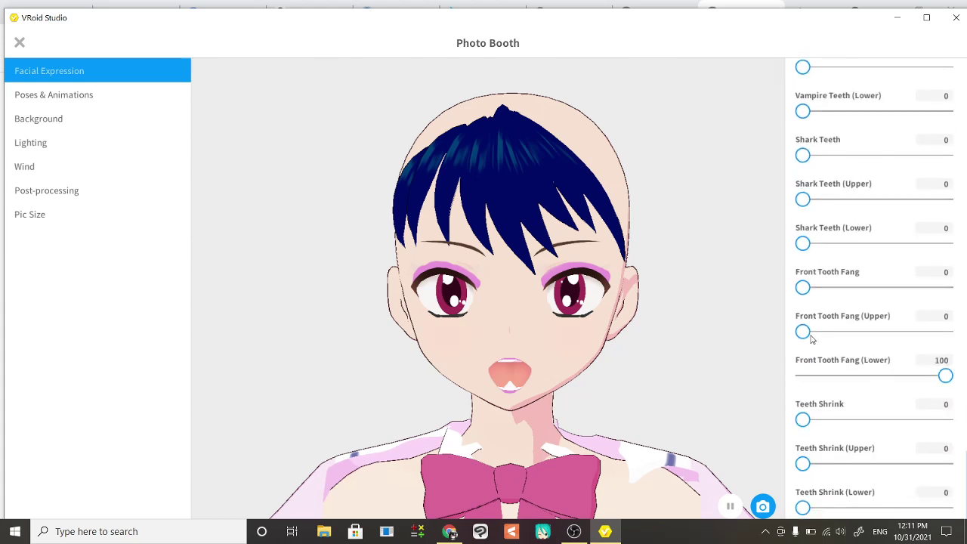
left_click_drag(804, 332, 966, 299)
left_click_drag(804, 244, 966, 253)
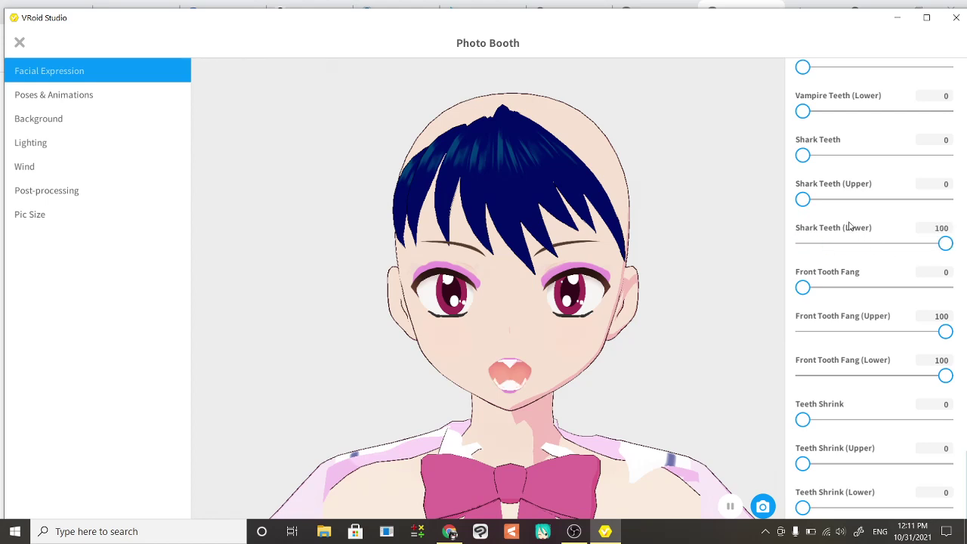
left_click_drag(803, 200, 966, 217)
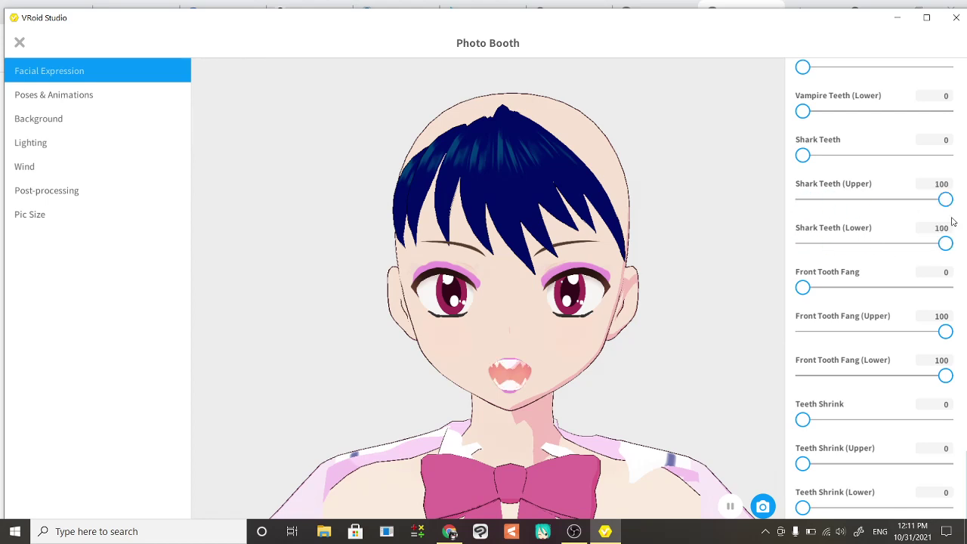
Examine the character's pointed upper and lower teeth up close and from a slightly different angle.
mouse_move(632, 361)
right_mouse_down()
mouse_move(669, 357)
mouse_move(626, 359)
right_mouse_up()
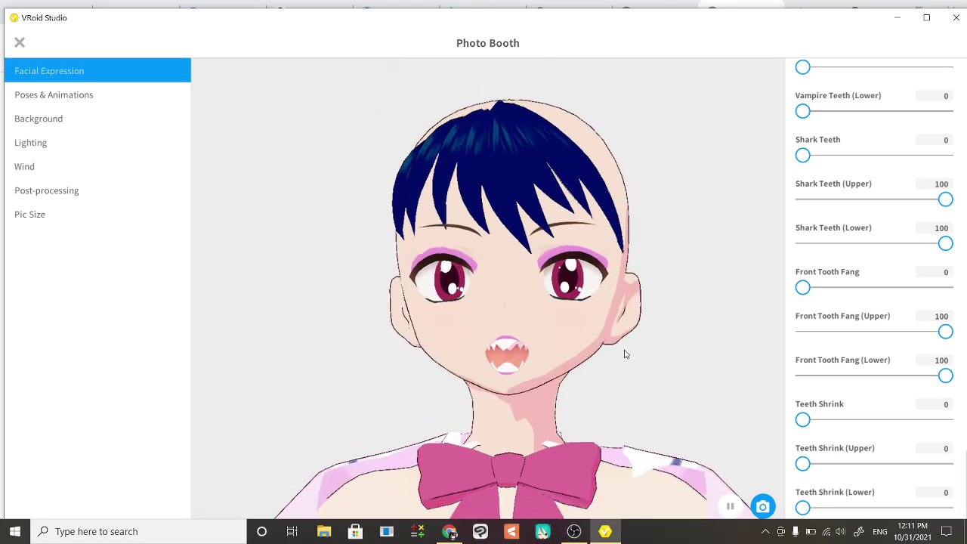
scroll(626, 358, "up", 5)
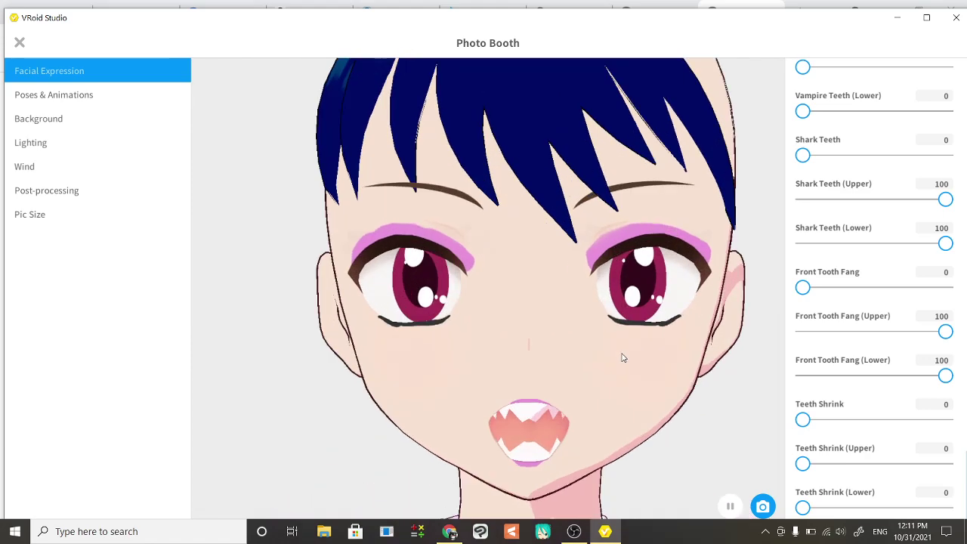
mouse_move(623, 356)
right_mouse_down()
mouse_move(646, 354)
mouse_move(605, 358)
mouse_move(621, 358)
right_mouse_up()
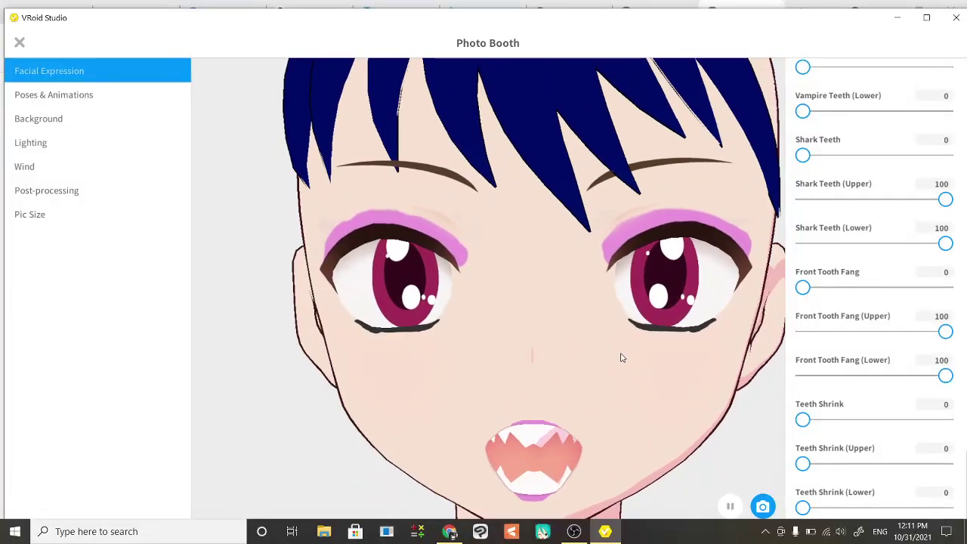
scroll(617, 360, "down", 5)
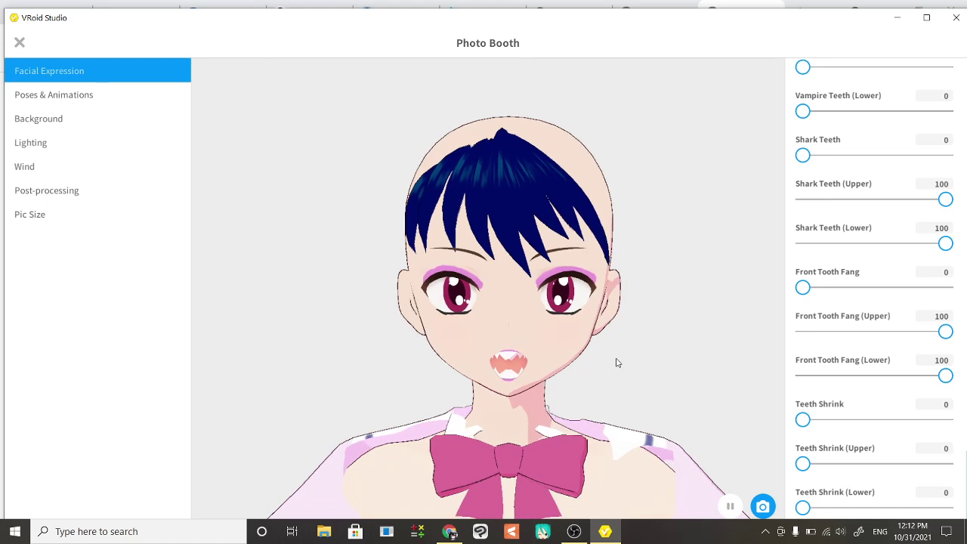
scroll(616, 363, "down", 1)
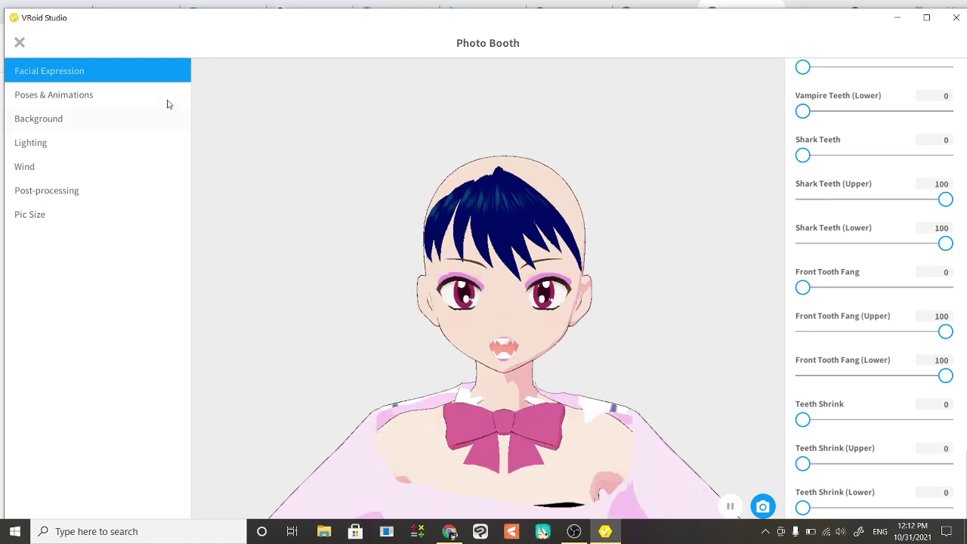
Return the mouth's Happy expression to 0.
scroll(951, 200, "up", 10)
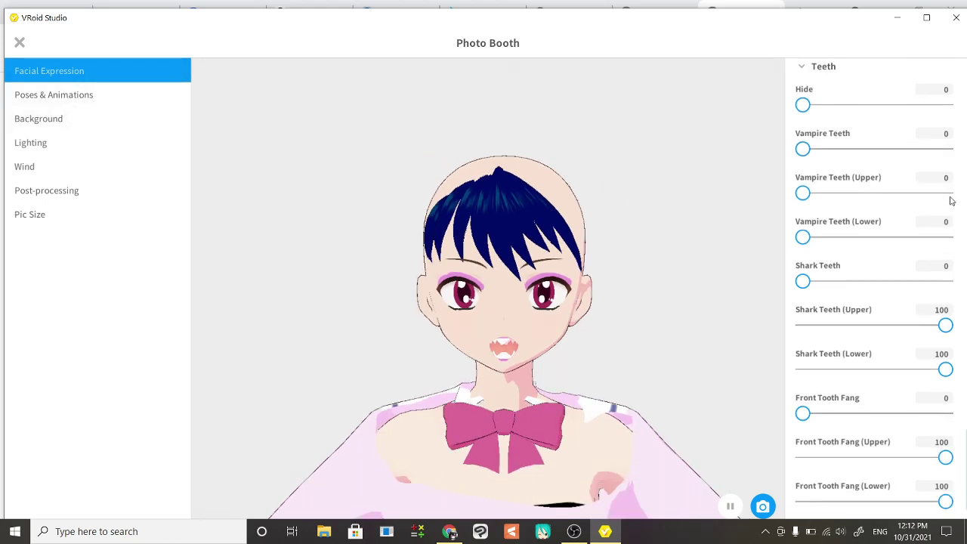
scroll(951, 200, "up", 10)
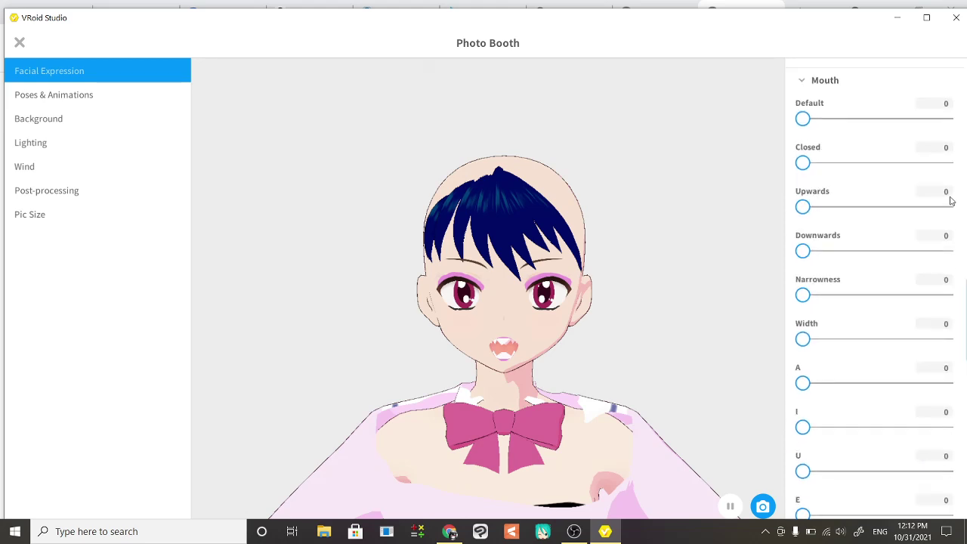
scroll(951, 201, "up", 10)
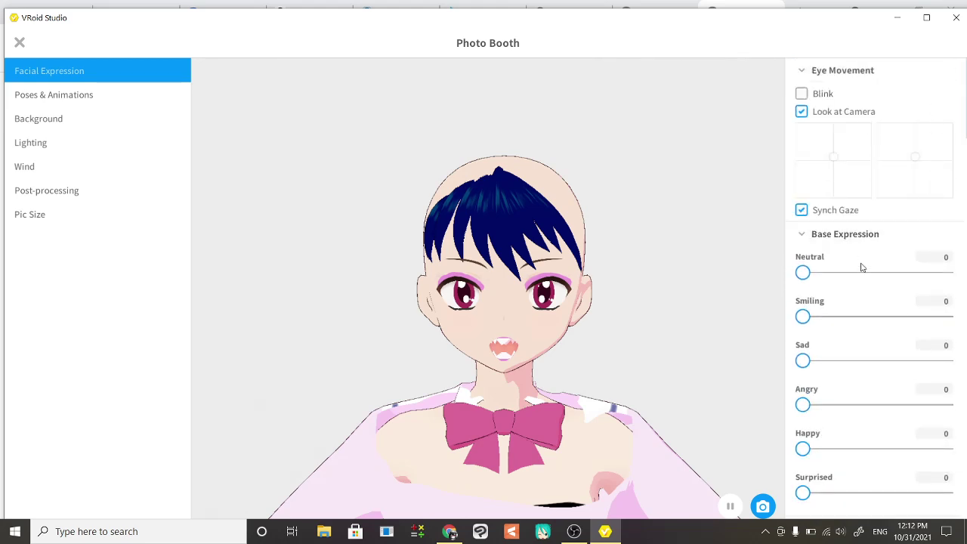
scroll(866, 272, "down", 10)
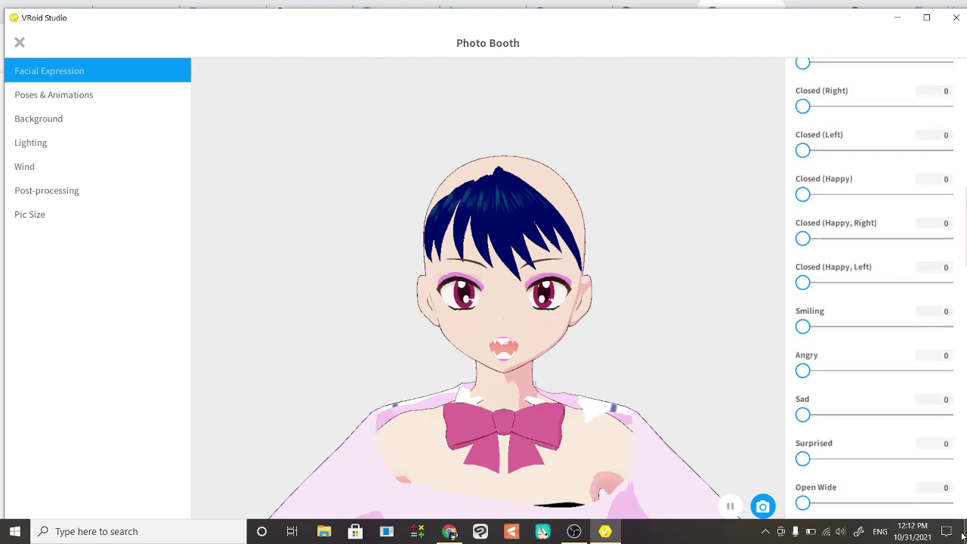
scroll(911, 438, "down", 15)
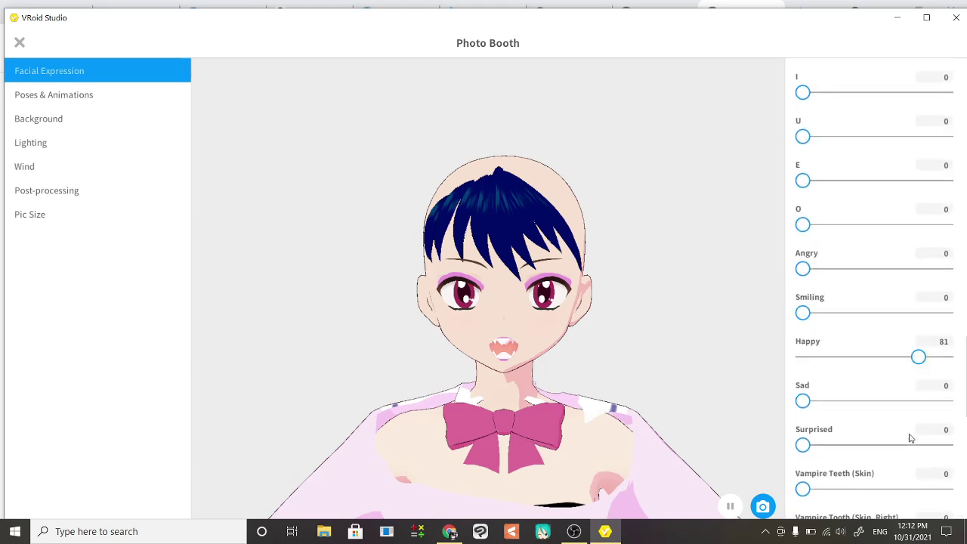
scroll(910, 439, "down", 1)
left_click_drag(918, 295, 707, 296)
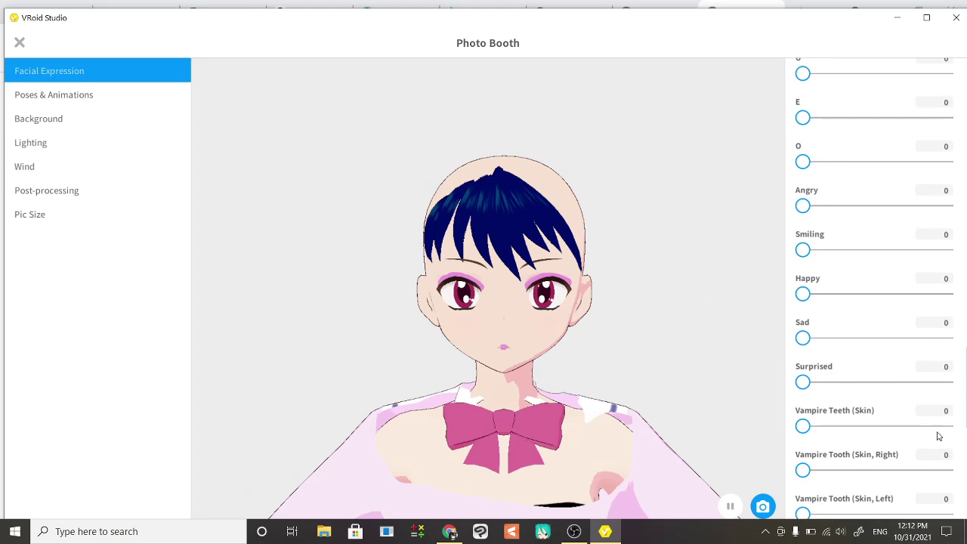
scroll(938, 436, "down", 3)
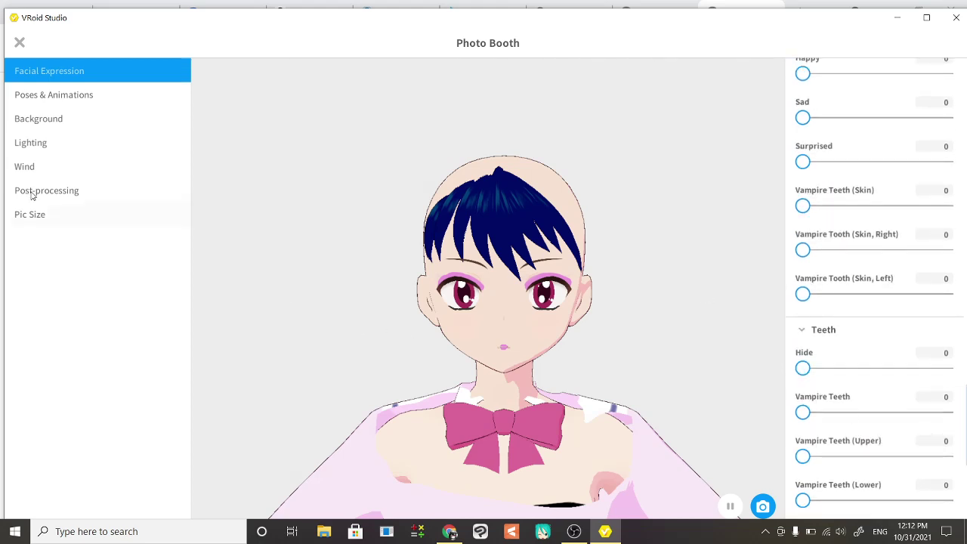
Preview the Standby 0, Standby 1 and Jumping 0 animations on the full-body character and leave the Hey! animation playing.
left_click(62, 95)
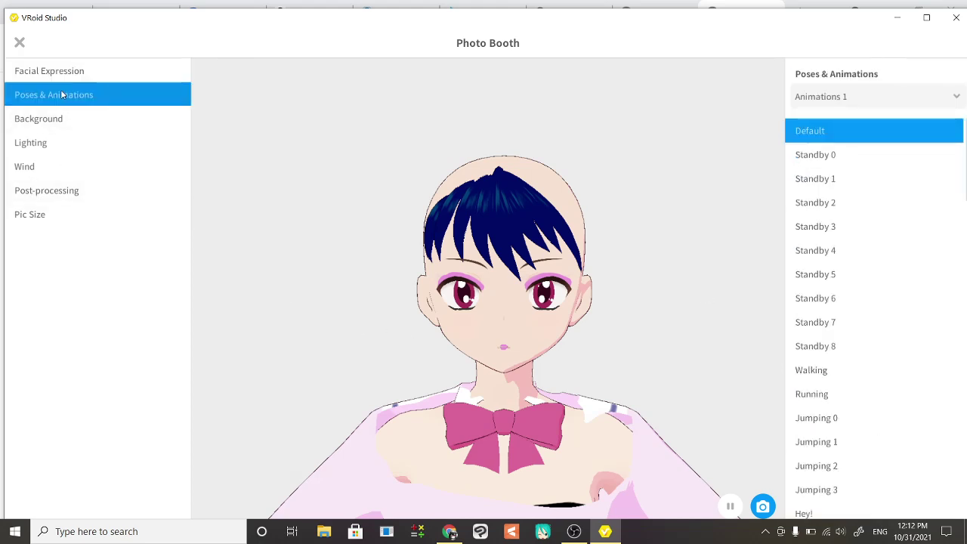
left_click(837, 156)
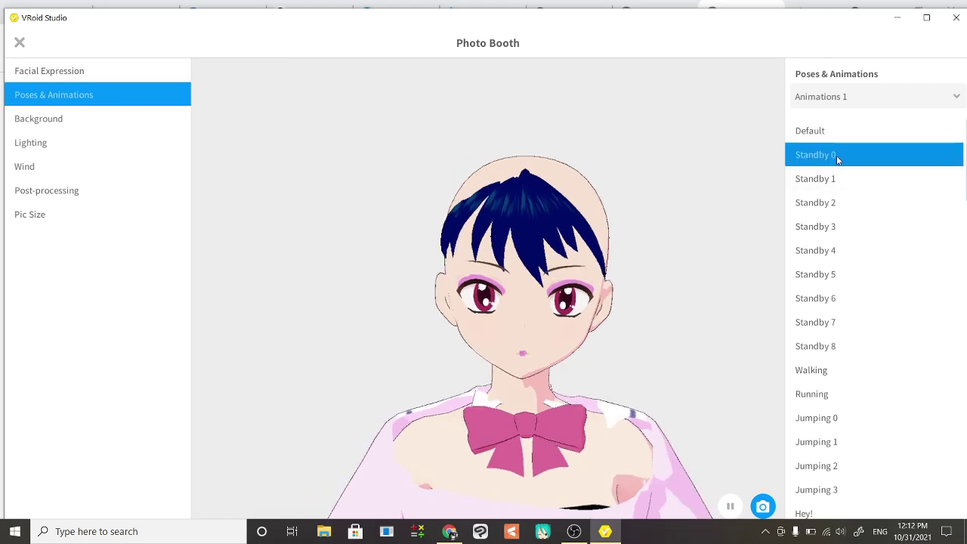
scroll(616, 408, "down", 5)
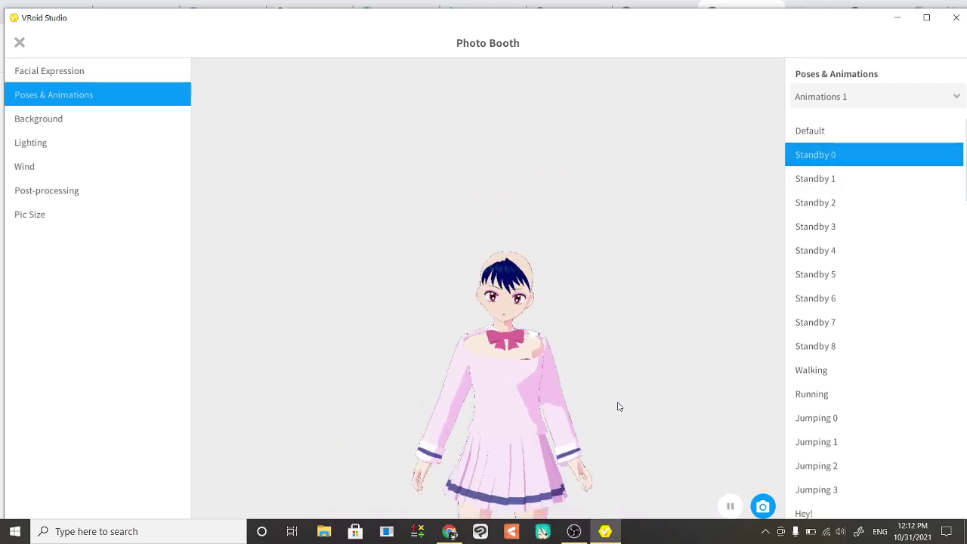
middle_click_drag(619, 406, 612, 232)
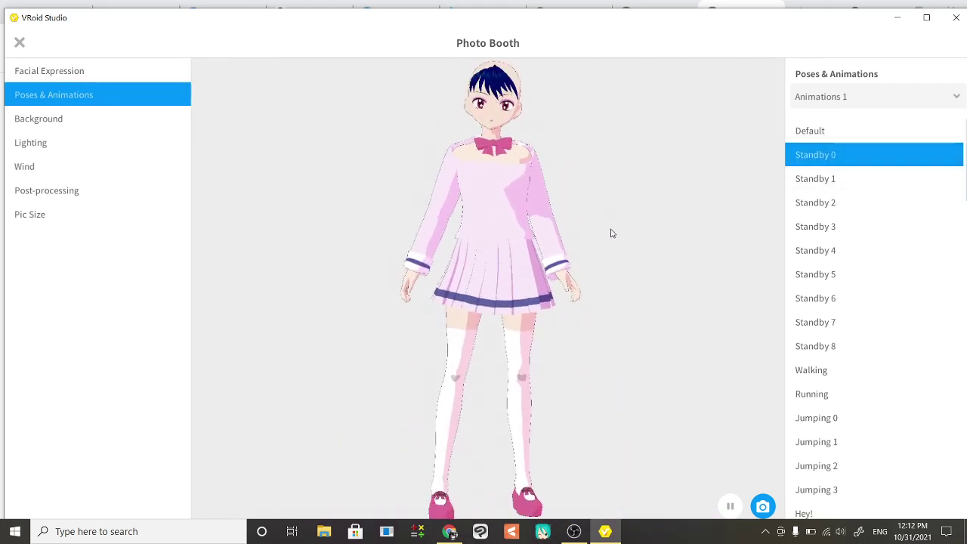
left_click(837, 189)
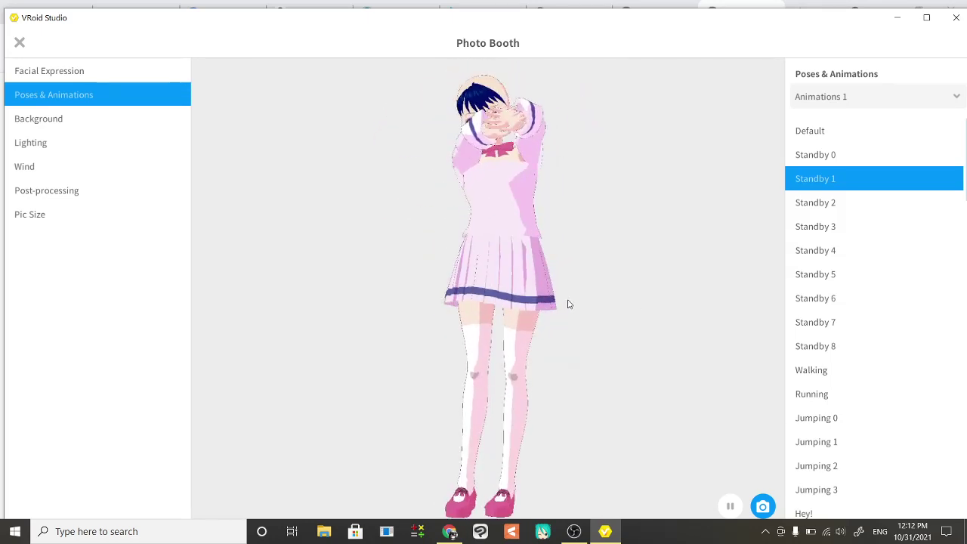
scroll(831, 383, "down", 1)
left_click(831, 358)
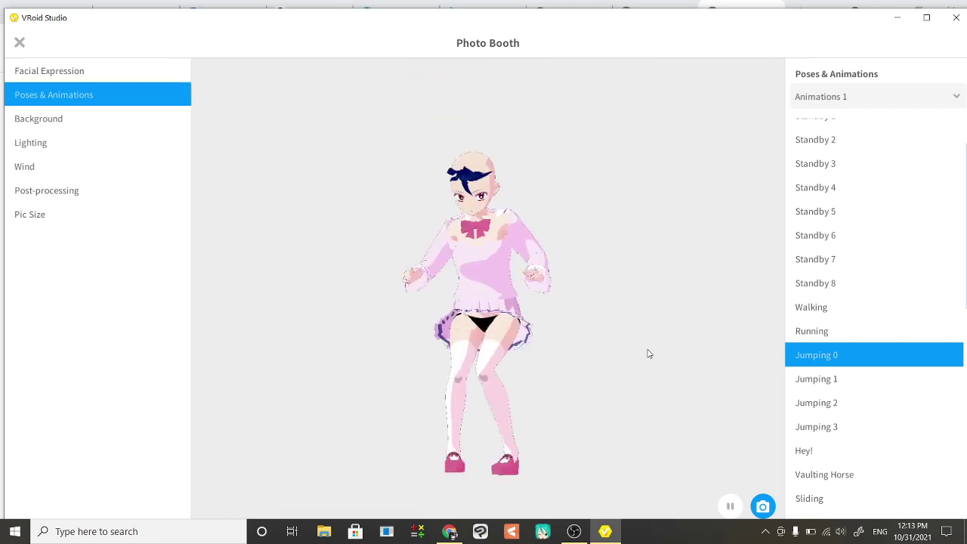
left_click(810, 454)
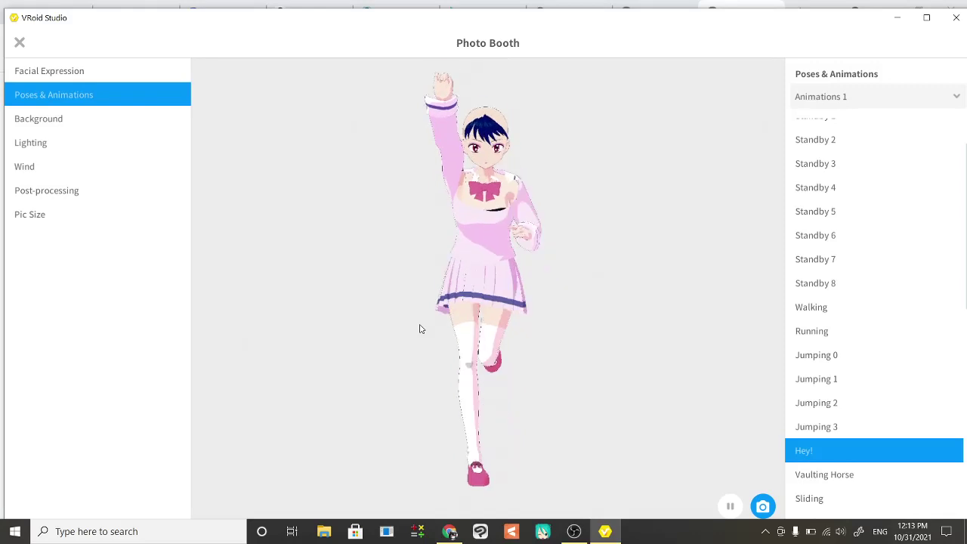
View the background options, try lighting with Vertical Angle 50.400 and Horizontal Angle -23.746, and reset the lighting.
left_click(52, 124)
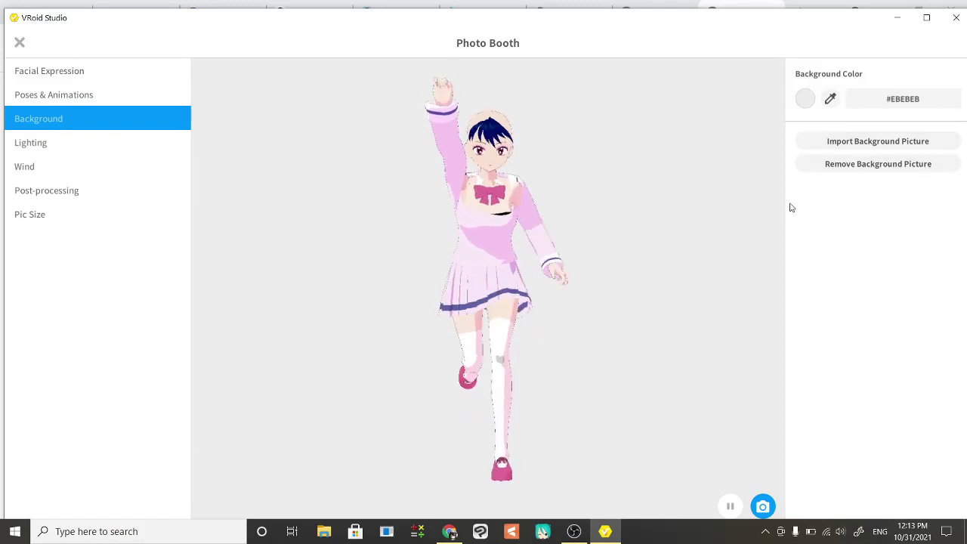
left_click(47, 147)
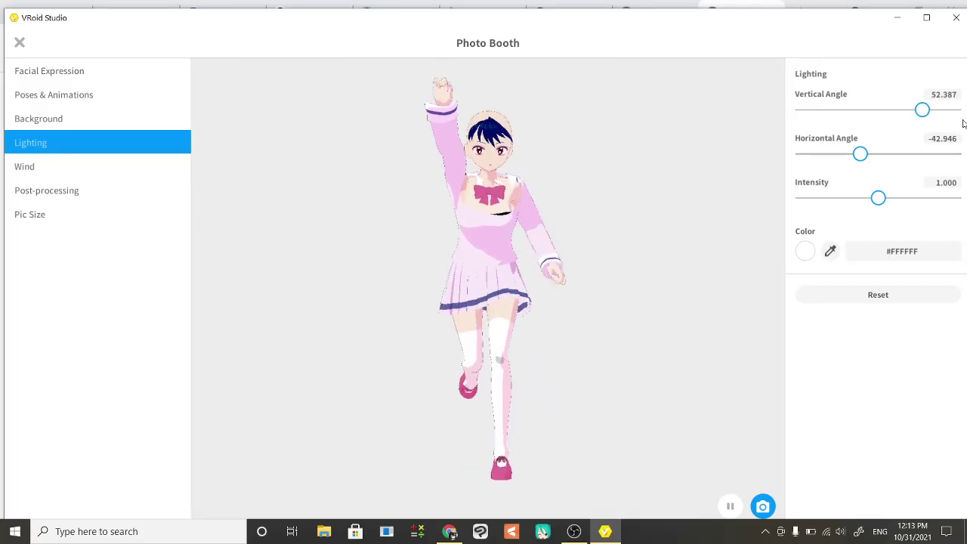
mouse_move(932, 112)
left_mouse_down()
mouse_move(966, 113)
mouse_move(855, 112)
mouse_move(920, 119)
left_mouse_up()
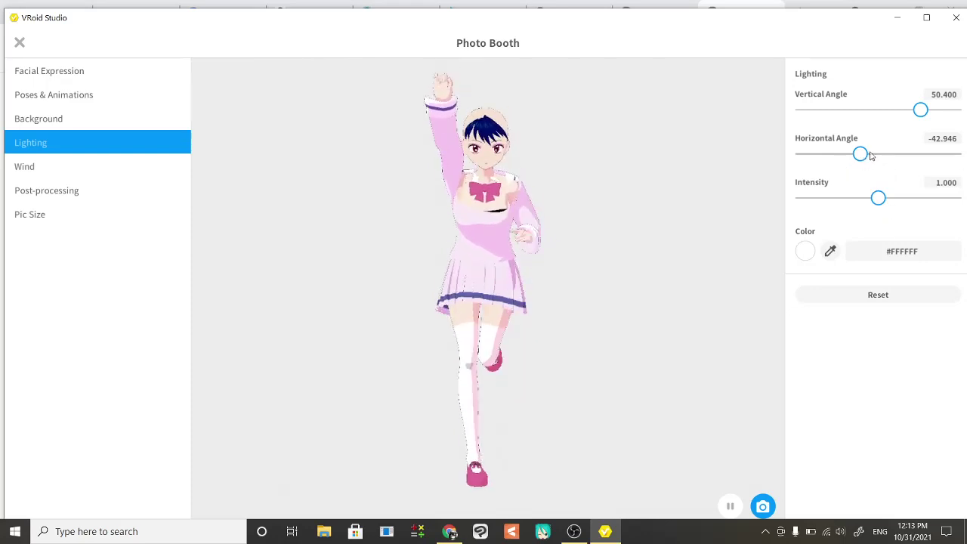
left_click_drag(871, 155, 875, 177)
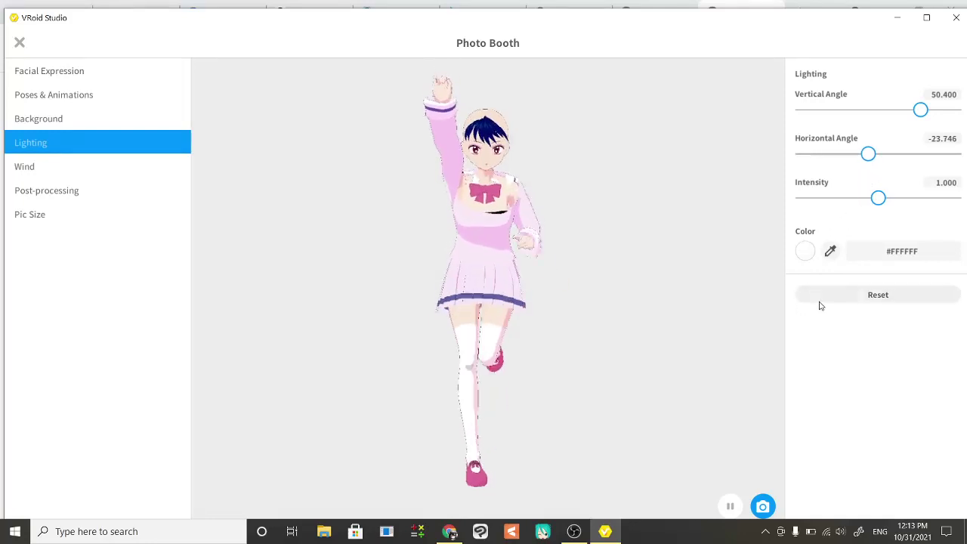
left_click(882, 294)
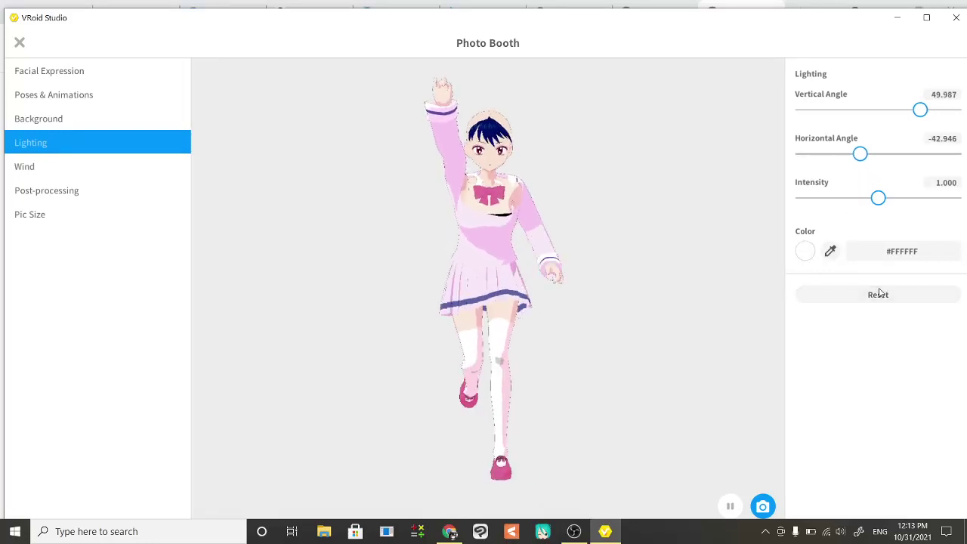
Preview the wind at 1.000 on the X, Y and Z axes and reset all wind values.
left_click(42, 174)
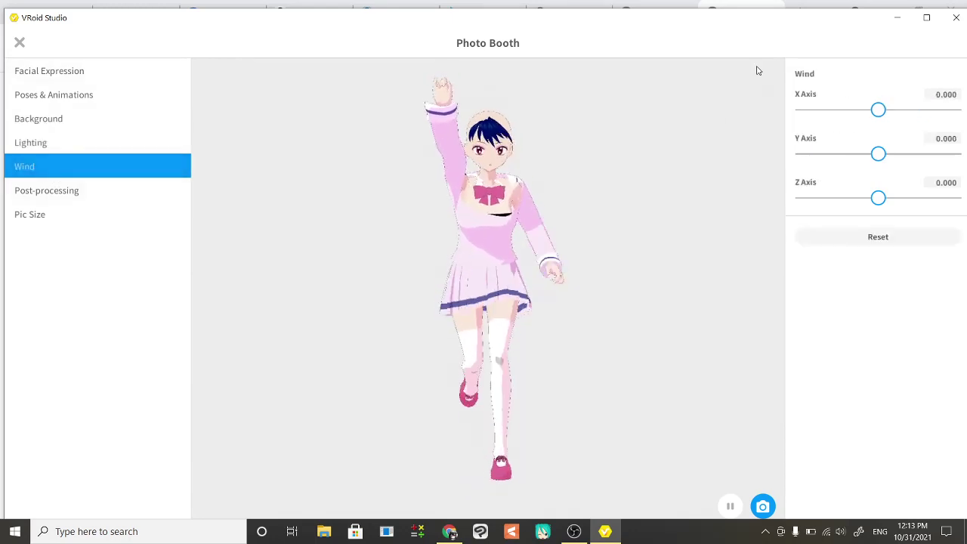
left_click_drag(878, 112, 966, 112)
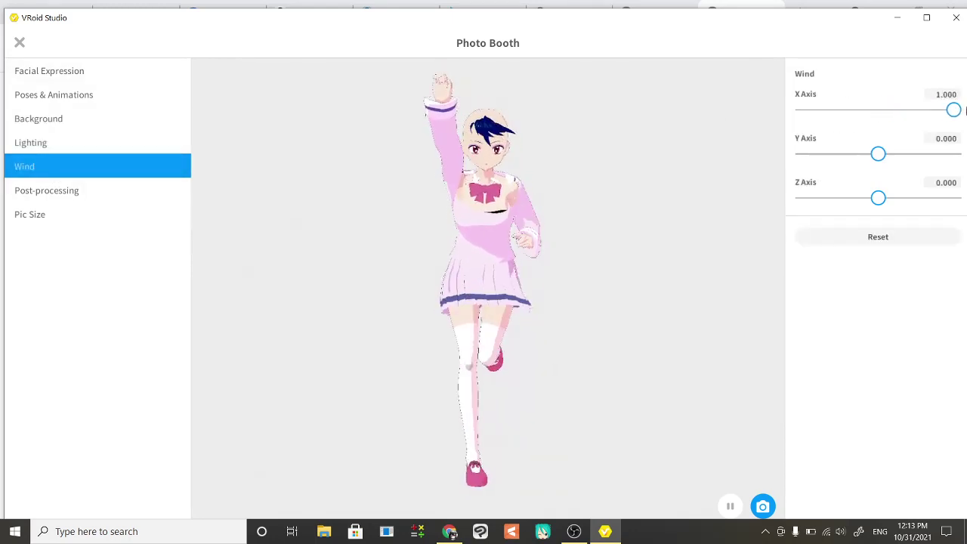
left_click_drag(878, 154, 962, 155)
left_click(883, 195)
left_click_drag(885, 194, 966, 195)
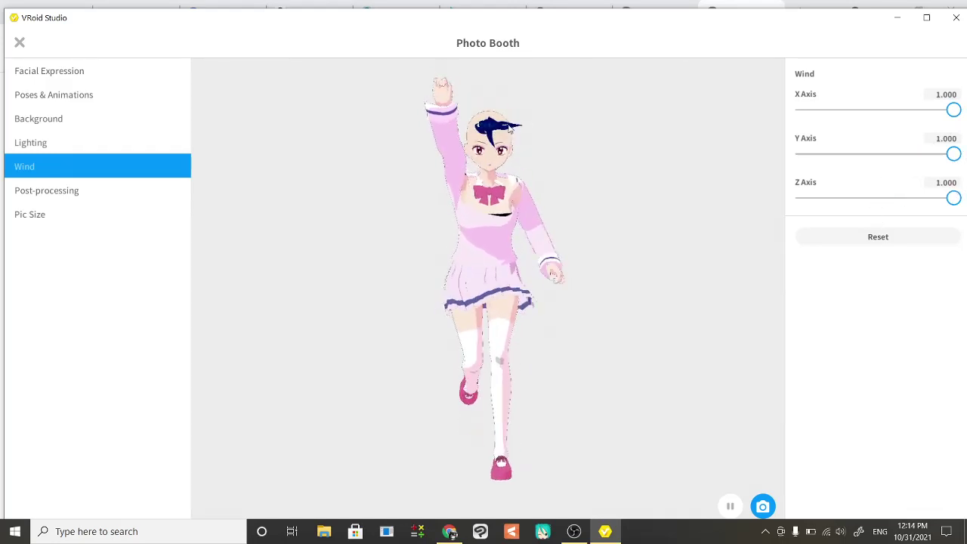
left_click(897, 237)
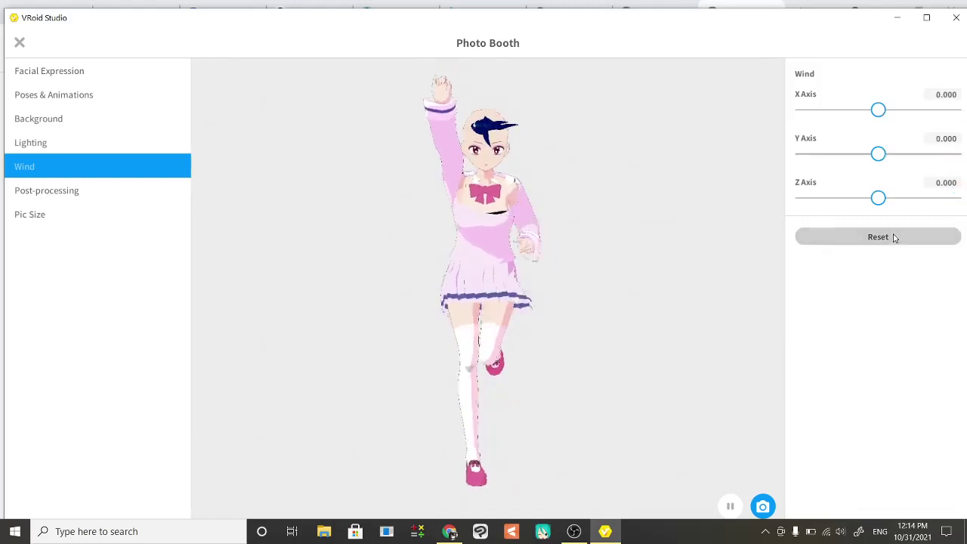
Turn on the Motion Blur post-processing effect for the Photo Booth.
left_click(86, 195)
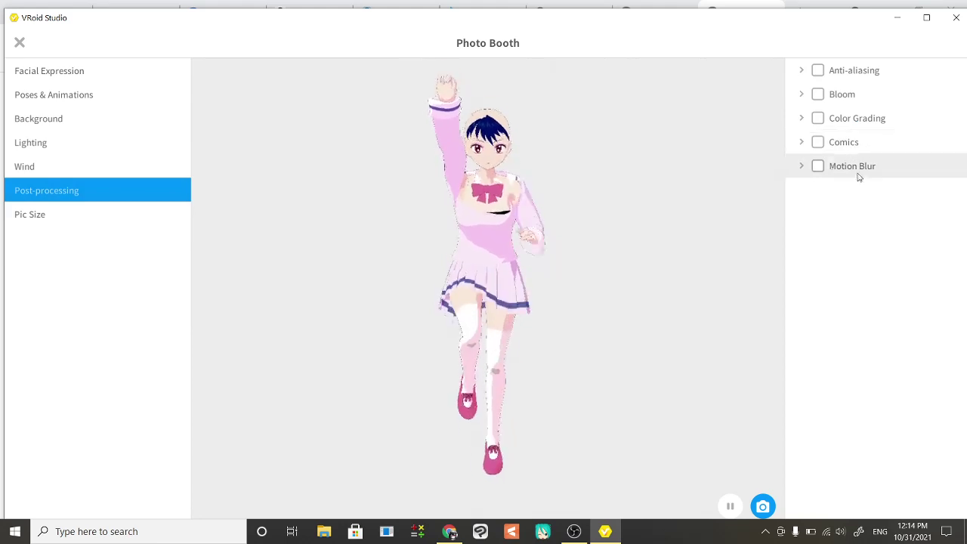
left_click(819, 167)
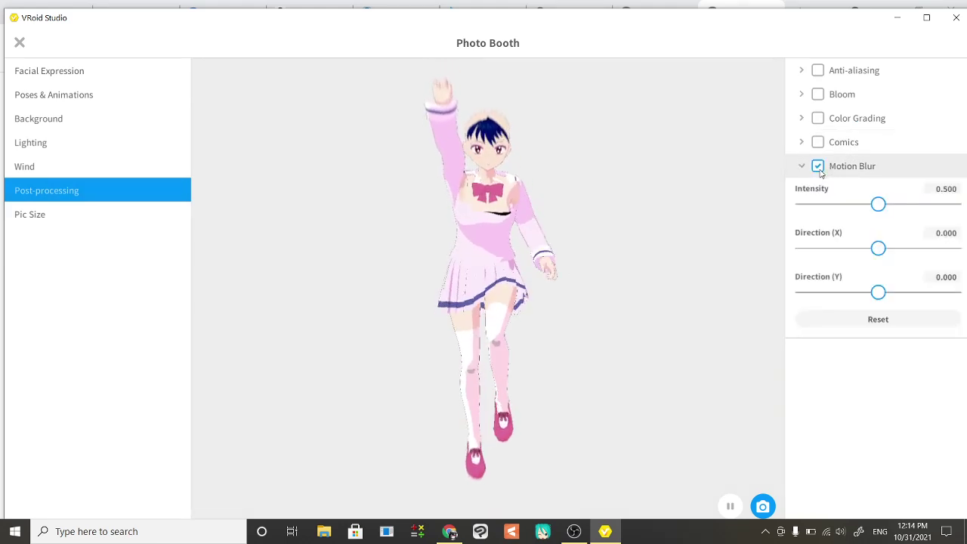
Turn off Motion Blur and briefly preview the Comics post-processing effect on the character.
left_click(819, 167)
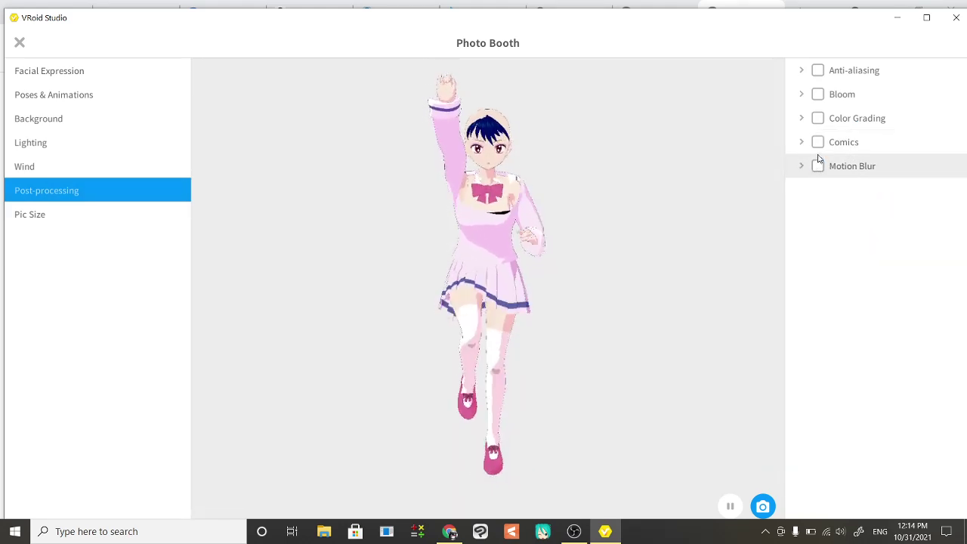
left_click(818, 143)
left_click(818, 143)
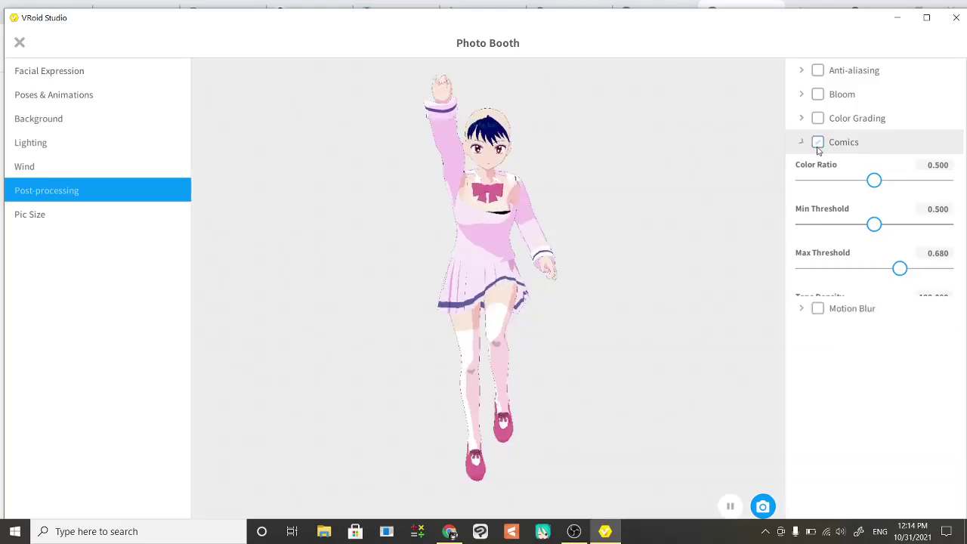
Turn on Color Grading, try a Temperature of 4.667, and reset the grading values.
left_click(817, 118)
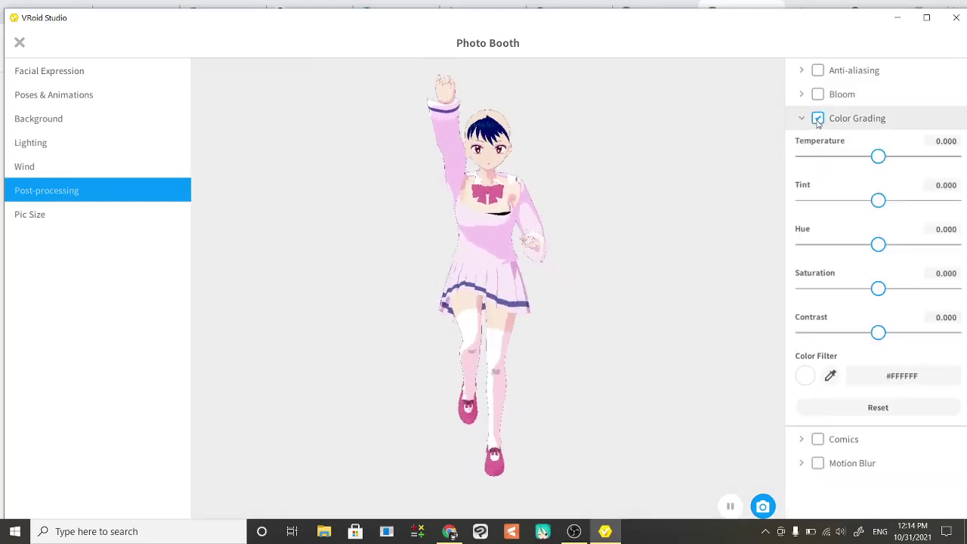
left_click(818, 118)
left_click(818, 118)
mouse_move(878, 156)
left_mouse_down()
mouse_move(960, 169)
mouse_move(882, 161)
left_mouse_up()
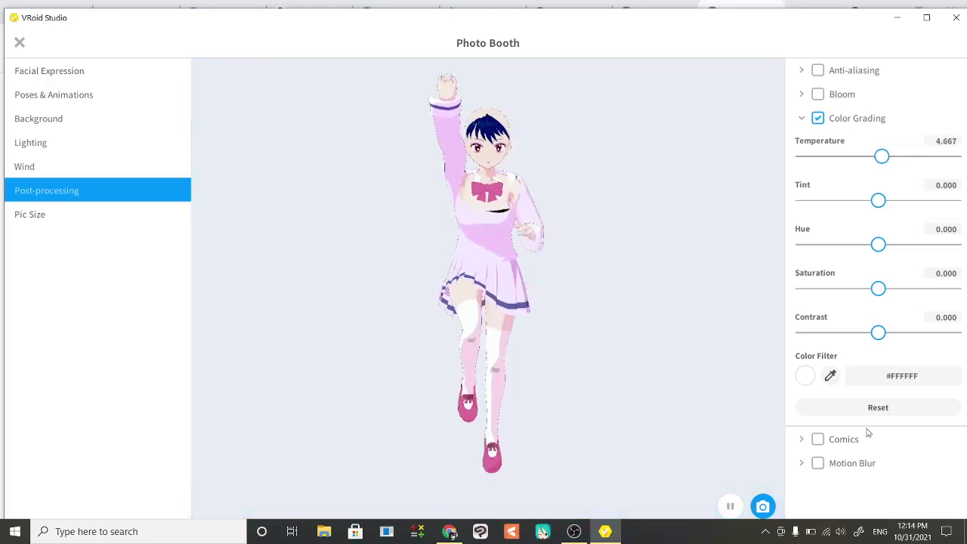
left_click(878, 411)
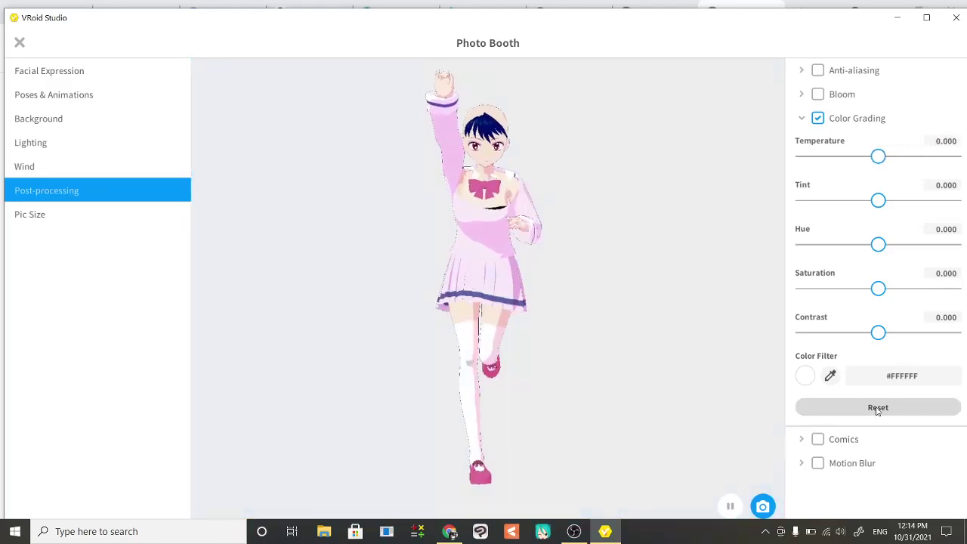
Preview the Low anti-aliasing effect and turn it off again.
left_click(817, 70)
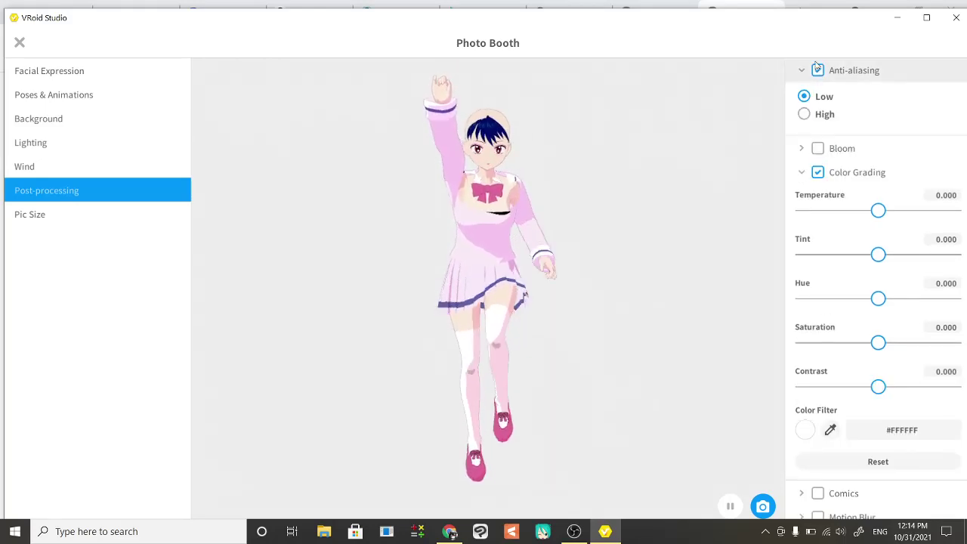
left_click(818, 70)
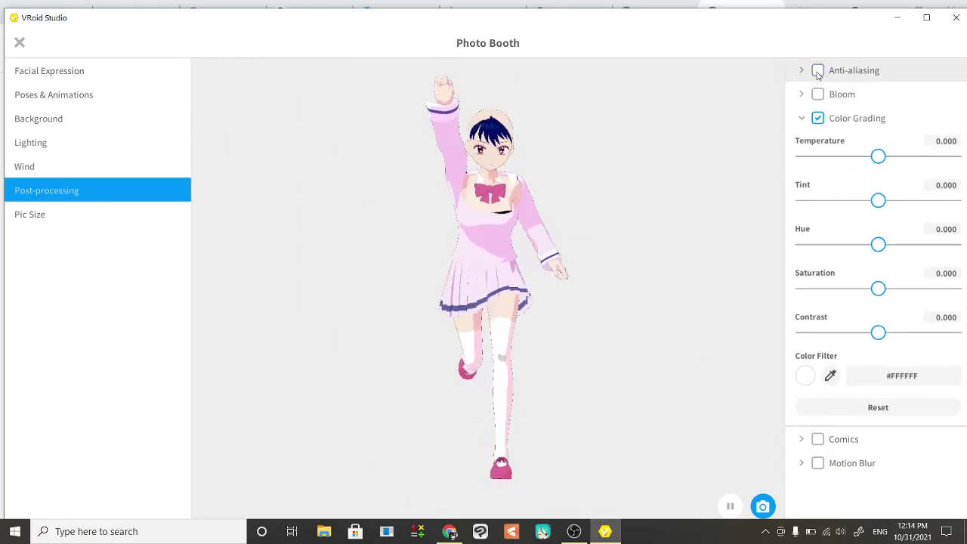
Try a picture width of 919 px and choose the HD (1280×720) preset size for the photo.
left_click(43, 218)
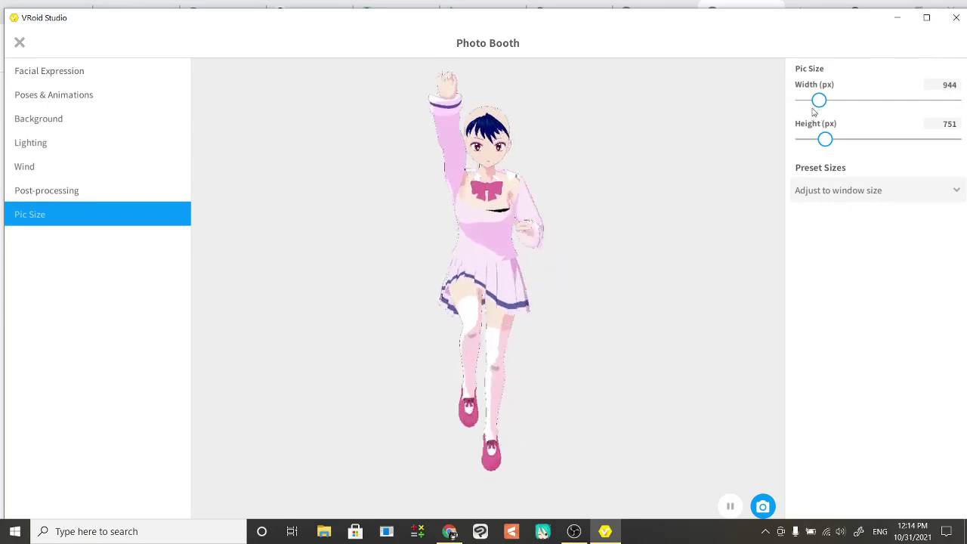
mouse_move(820, 102)
left_mouse_down()
mouse_move(842, 101)
mouse_move(820, 102)
left_mouse_up()
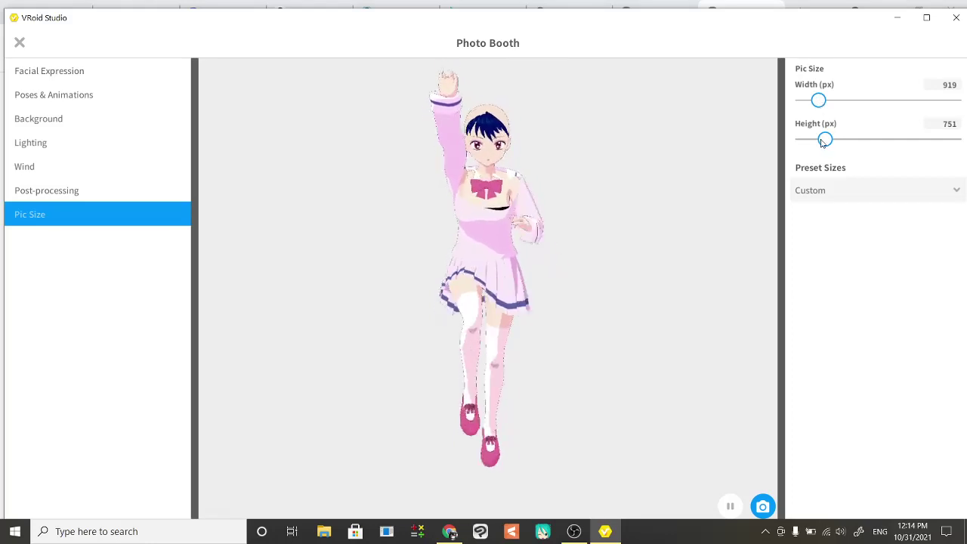
left_click(852, 190)
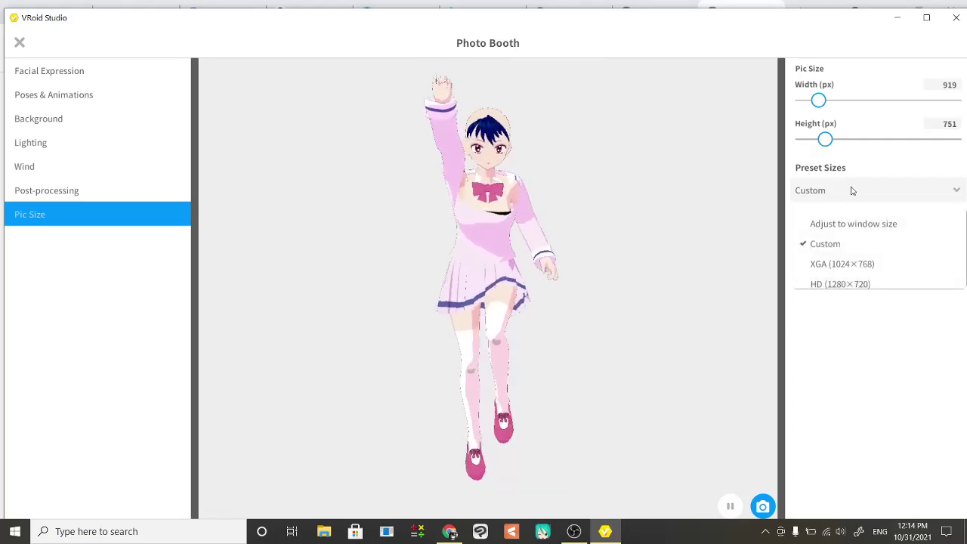
left_click(850, 278)
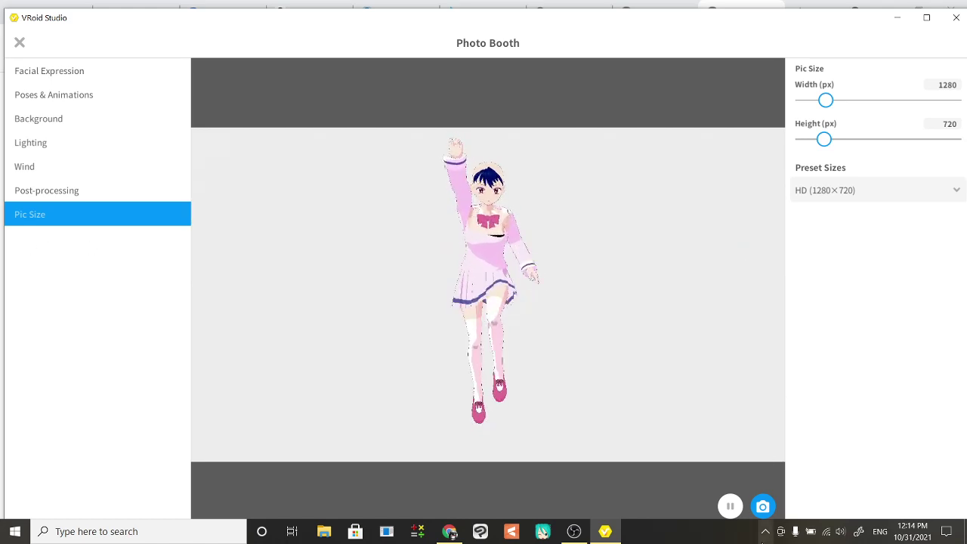
Start saving a photo of the character, cancel it, and leave the Photo Booth.
left_click(763, 507)
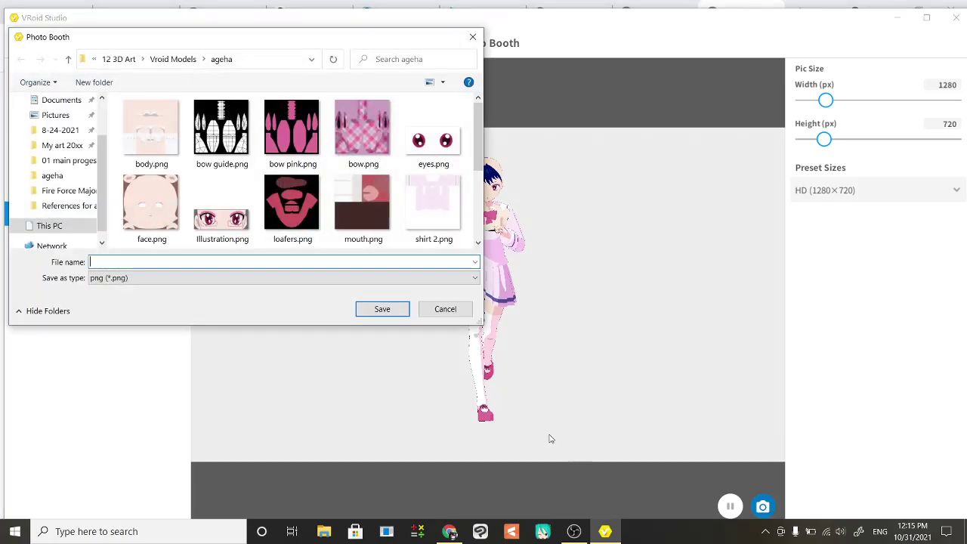
left_click(445, 309)
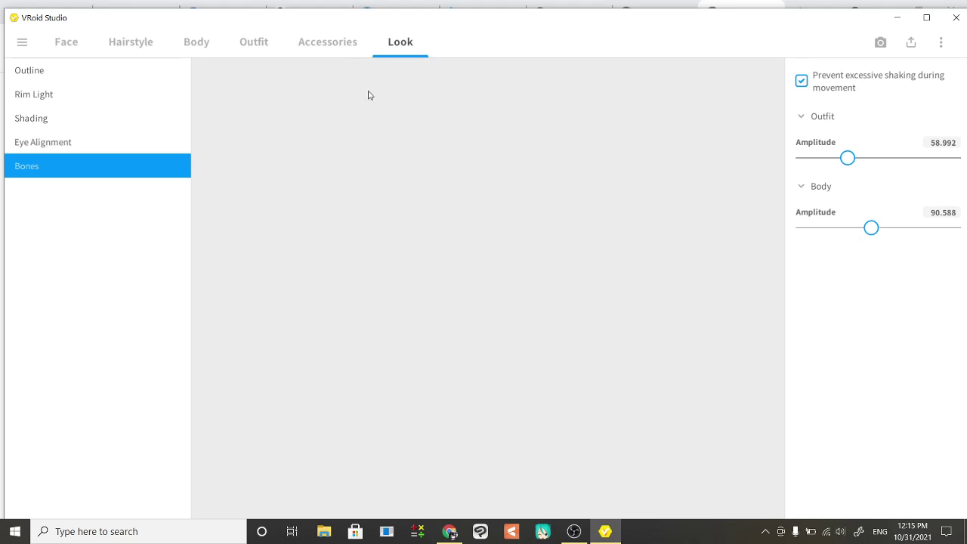
View the Accessories section, return to the Face editor, and examine the character from face to shoes.
left_click(330, 51)
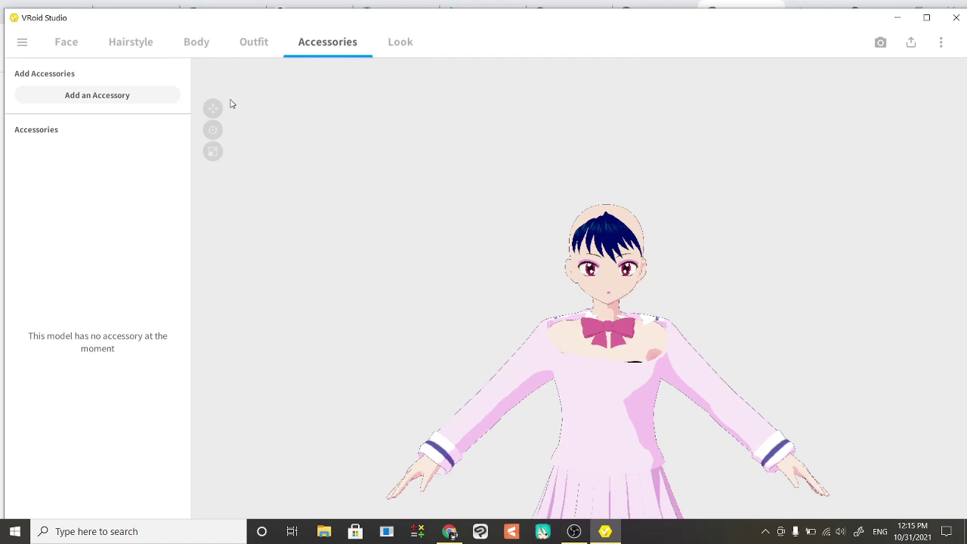
left_click(65, 43)
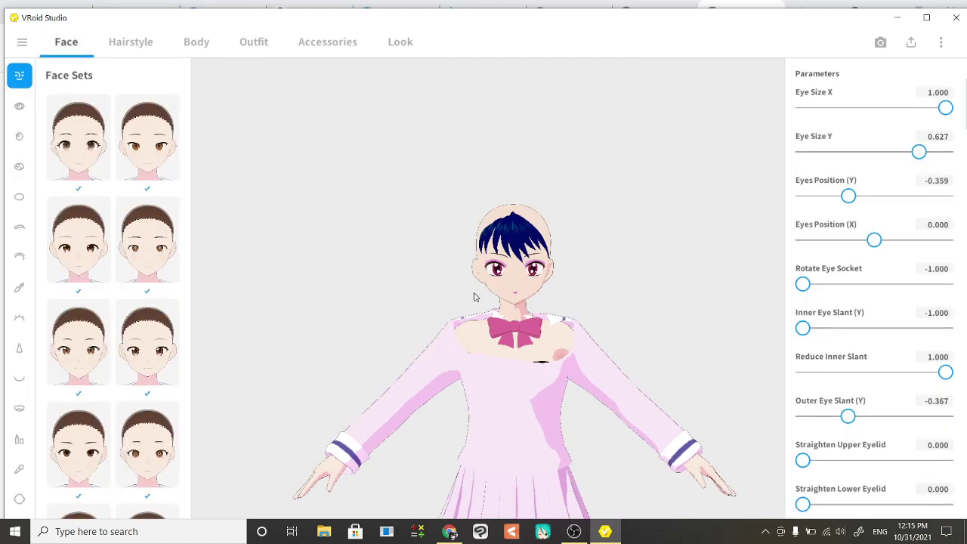
scroll(488, 306, "up", 2)
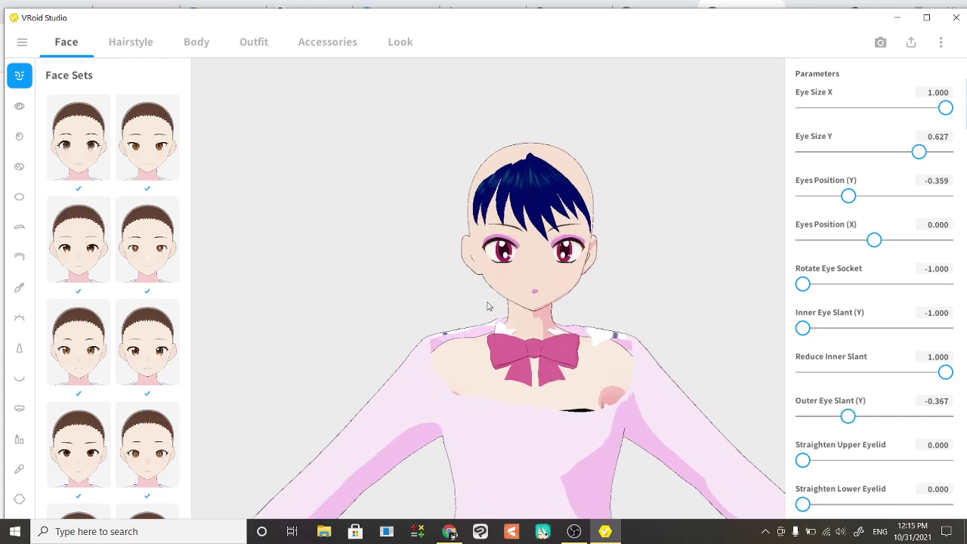
mouse_move(489, 305)
right_mouse_down()
mouse_move(424, 304)
mouse_move(486, 306)
right_mouse_up()
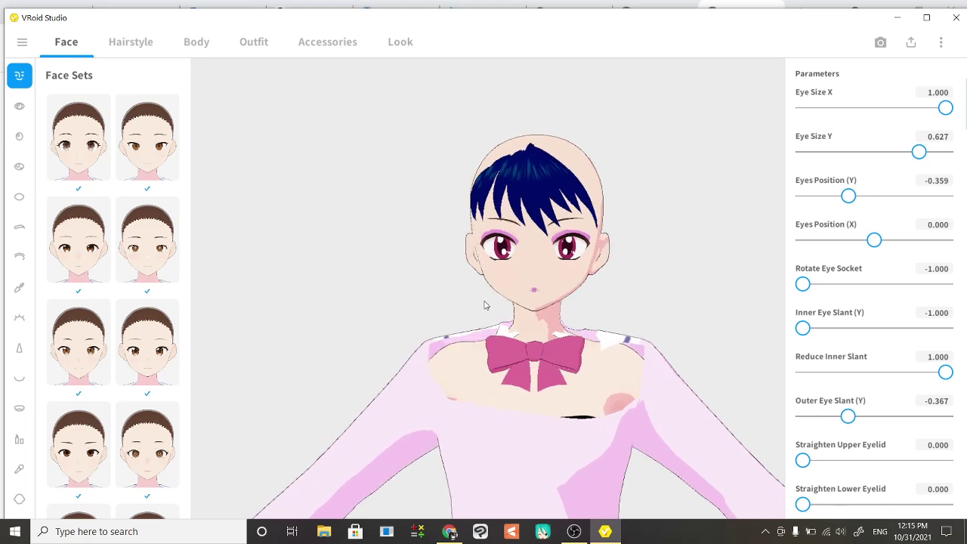
scroll(486, 306, "down", 1)
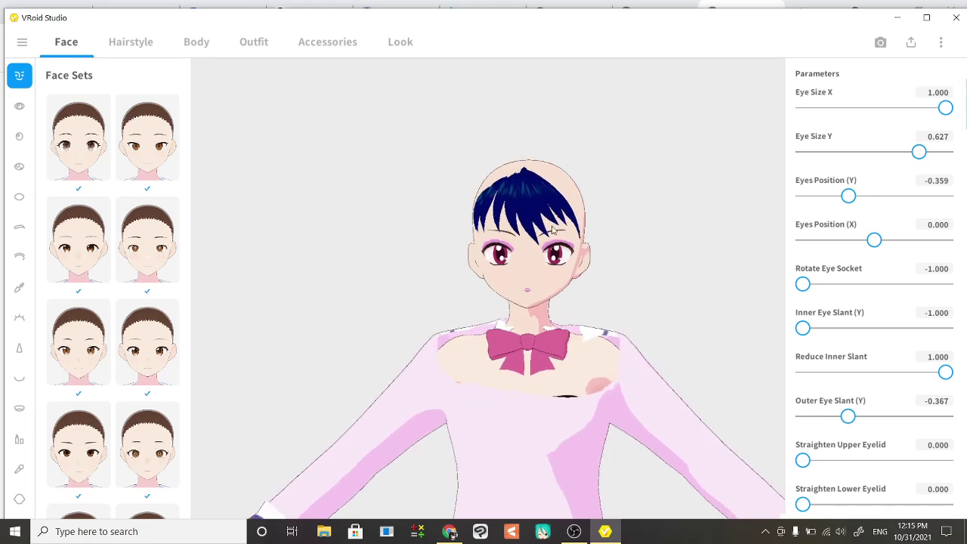
left_click_drag(523, 375, 448, 399)
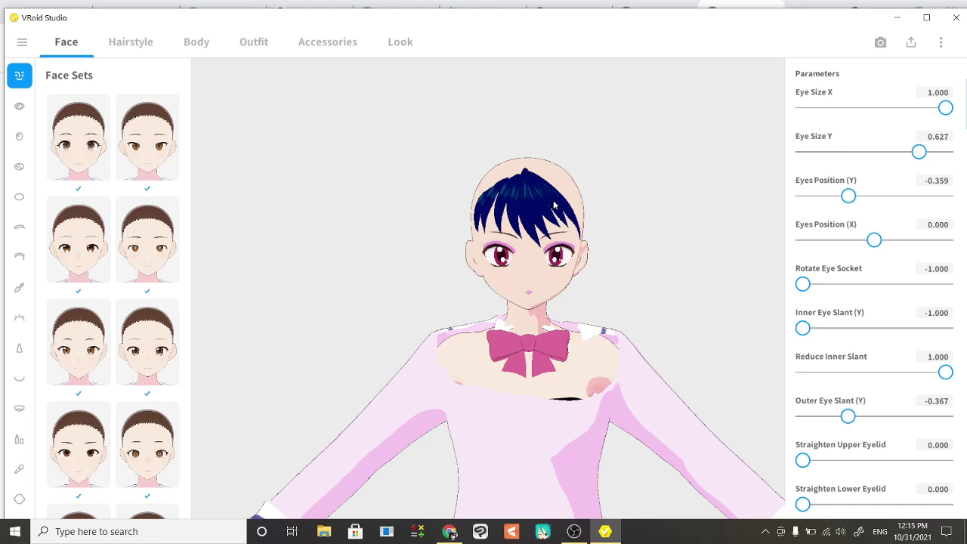
scroll(554, 205, "down", 3)
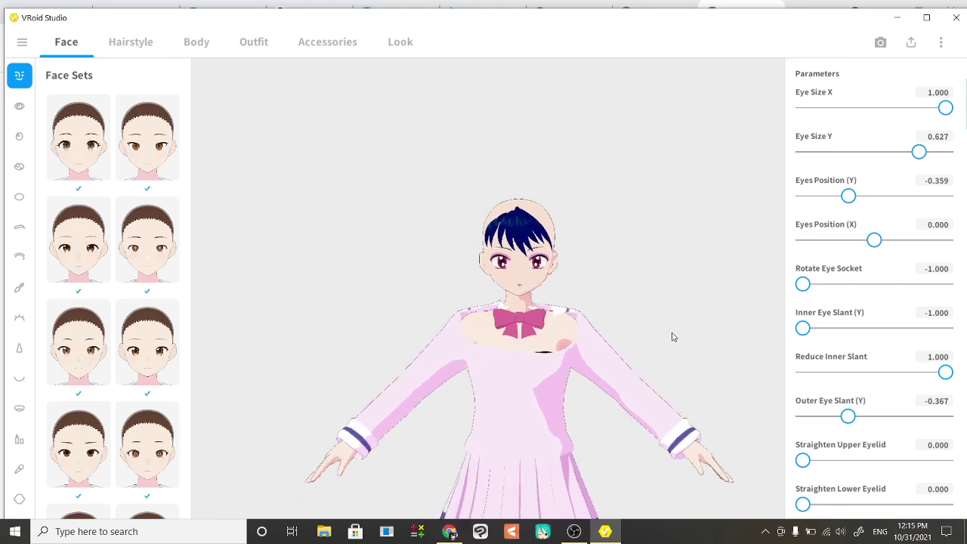
right_click_drag(673, 337, 663, 244)
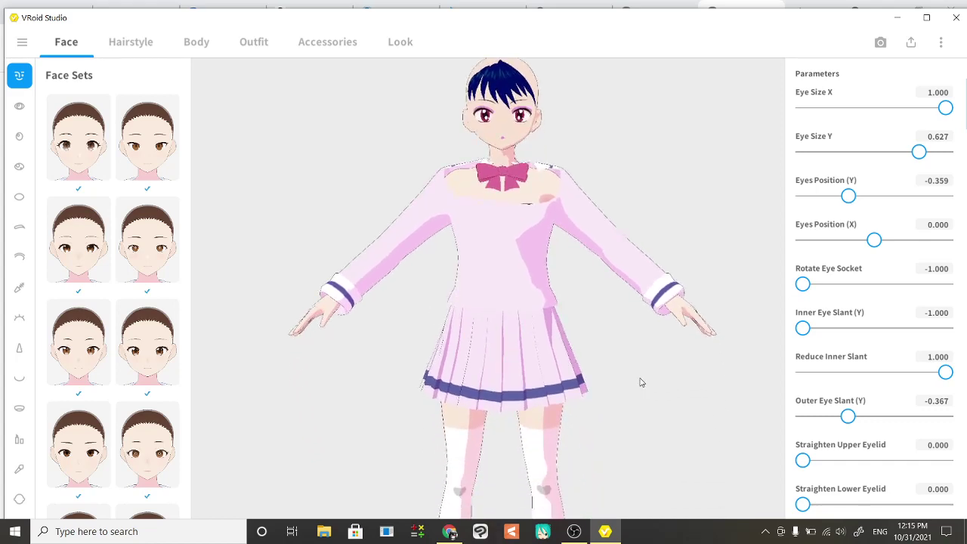
right_click_drag(641, 383, 646, 275)
mouse_move(600, 415)
left_mouse_down()
mouse_move(642, 415)
mouse_move(601, 414)
left_mouse_up()
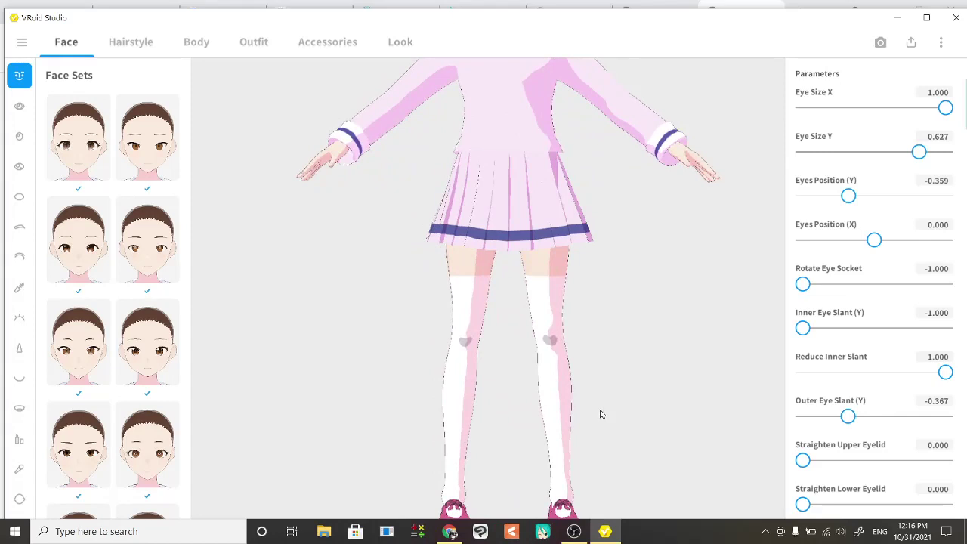
right_click_drag(601, 414, 607, 479)
left_click_drag(645, 447, 635, 449)
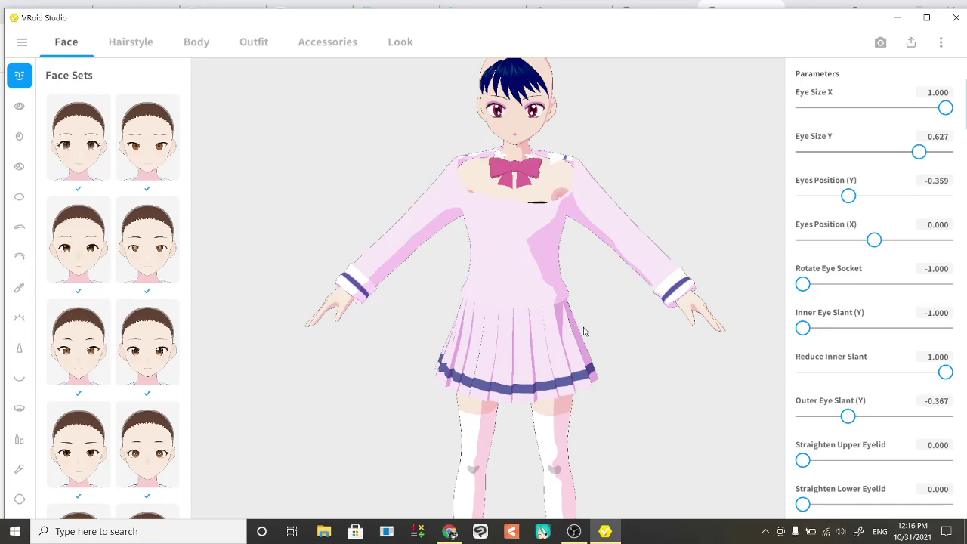
left_click_drag(583, 331, 575, 365)
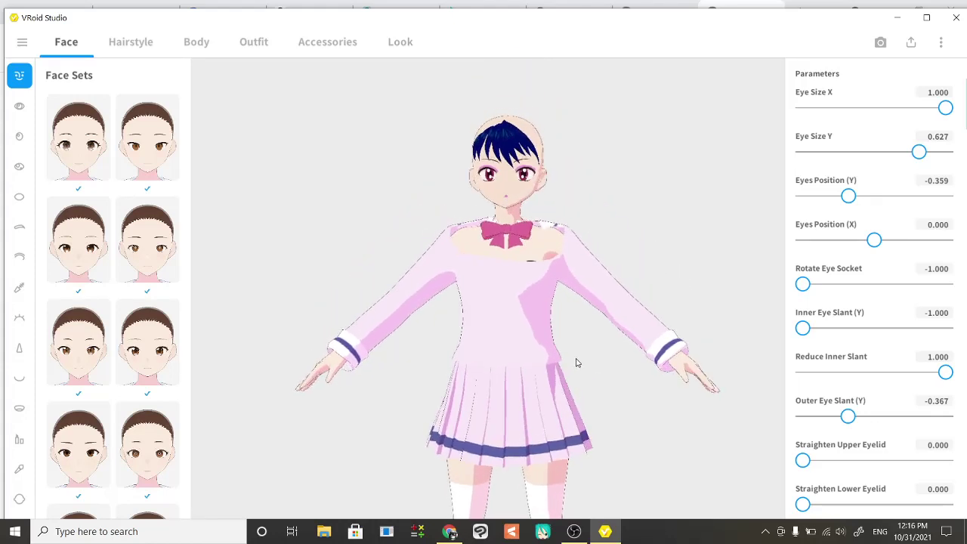
View the Whole Body presets and parameters and return to the Face Sets.
left_click(203, 52)
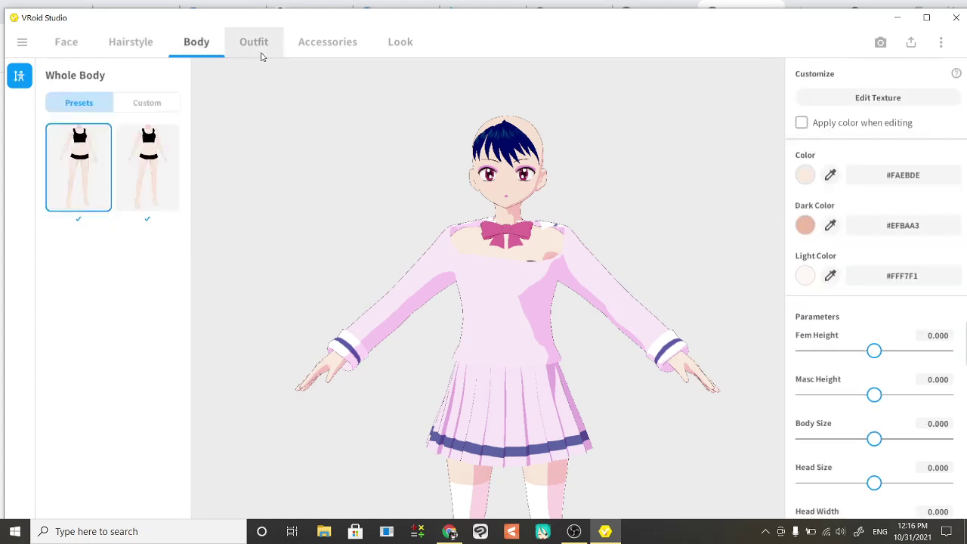
left_click(74, 48)
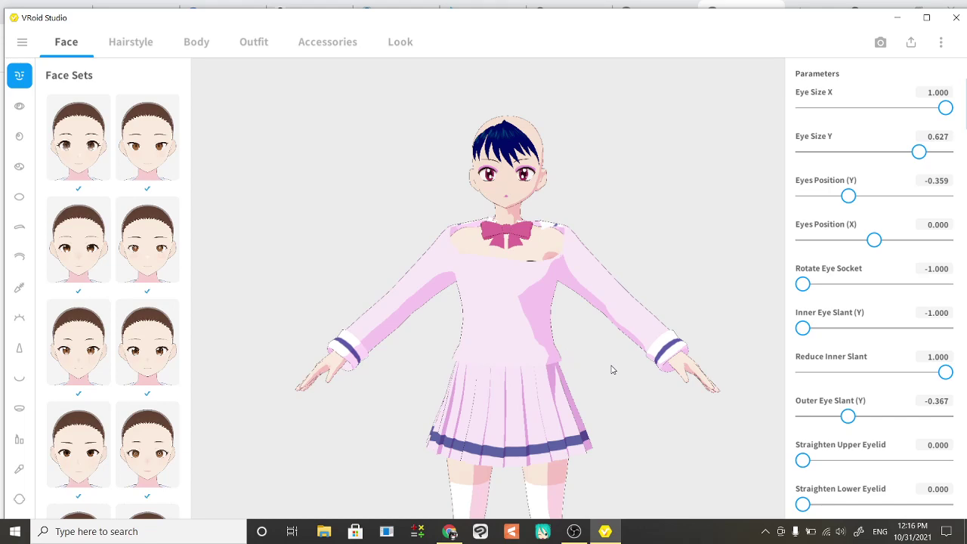
mouse_move(479, 388)
left_mouse_down()
mouse_move(396, 395)
mouse_move(527, 393)
mouse_move(469, 392)
left_mouse_up()
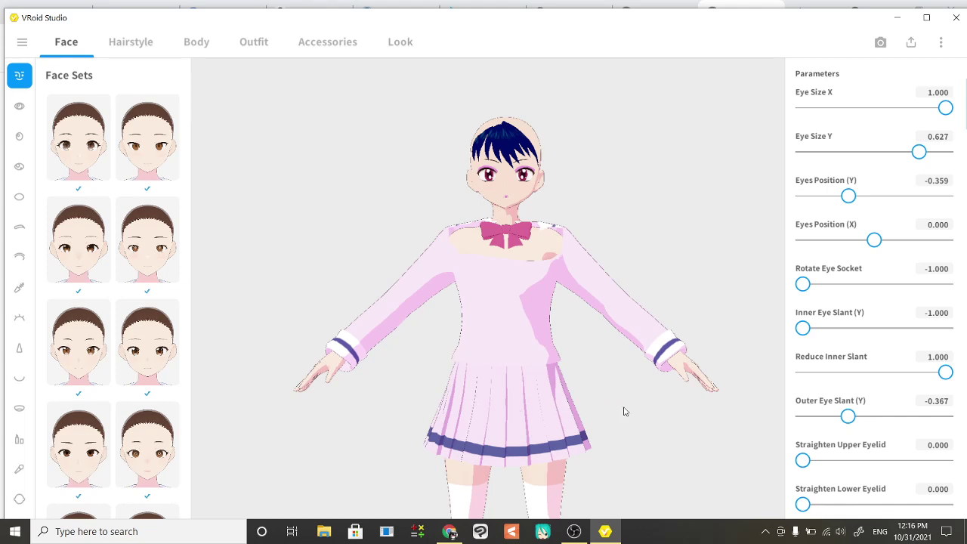
scroll(624, 411, "up", 5)
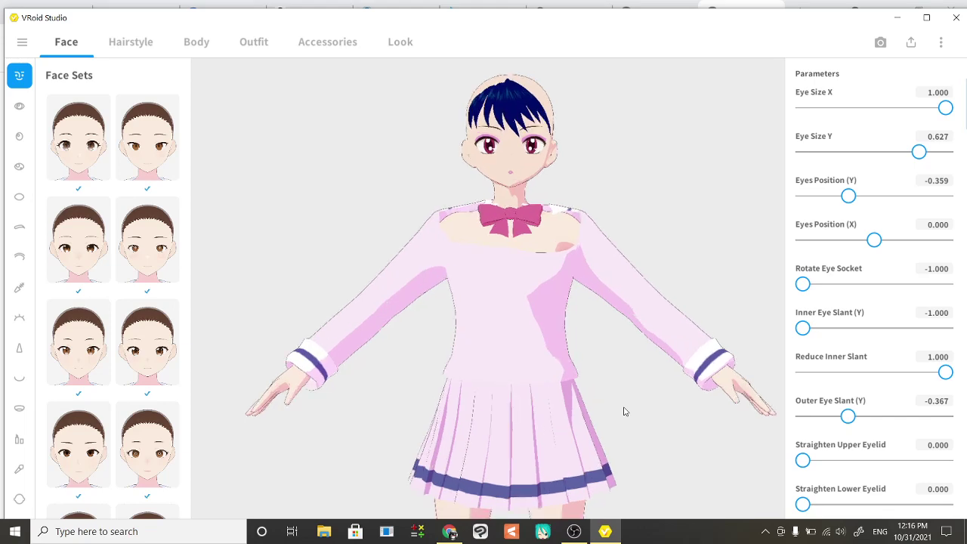
mouse_move(619, 411)
left_mouse_down()
mouse_move(572, 406)
mouse_move(598, 420)
mouse_move(631, 408)
mouse_move(618, 415)
left_mouse_up()
scroll(618, 415, "down", 8)
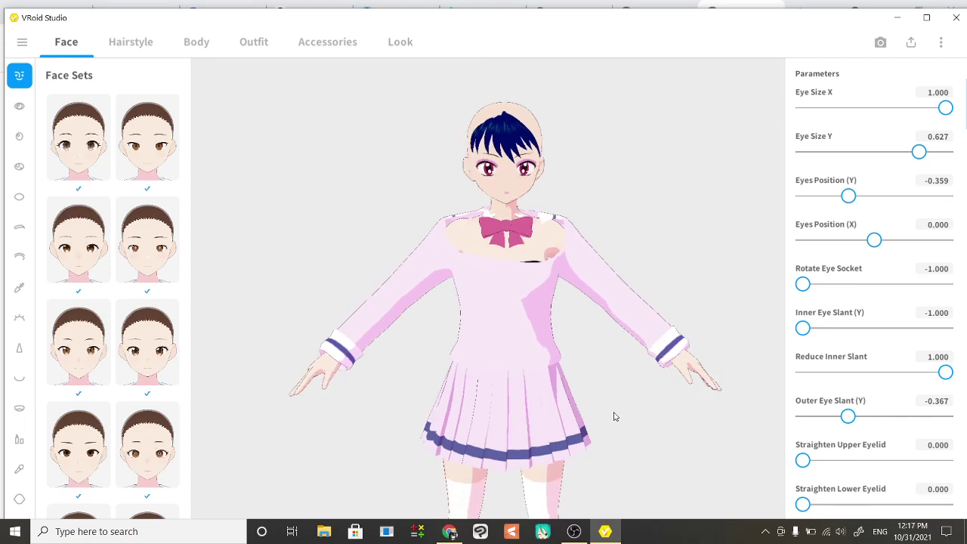
scroll(613, 412, "up", 3)
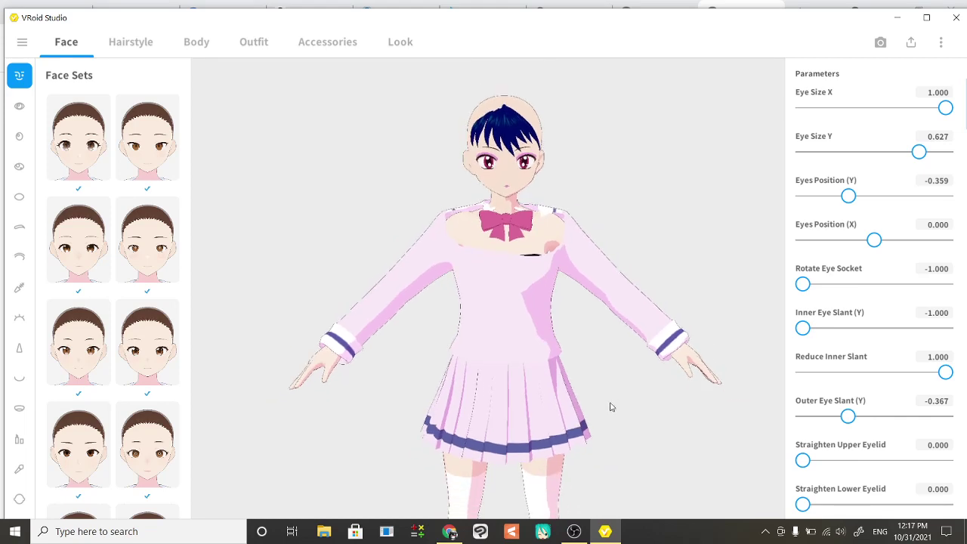
right_click_drag(611, 404, 610, 352)
mouse_move(458, 406)
left_mouse_down()
mouse_move(498, 415)
mouse_move(441, 406)
left_mouse_up()
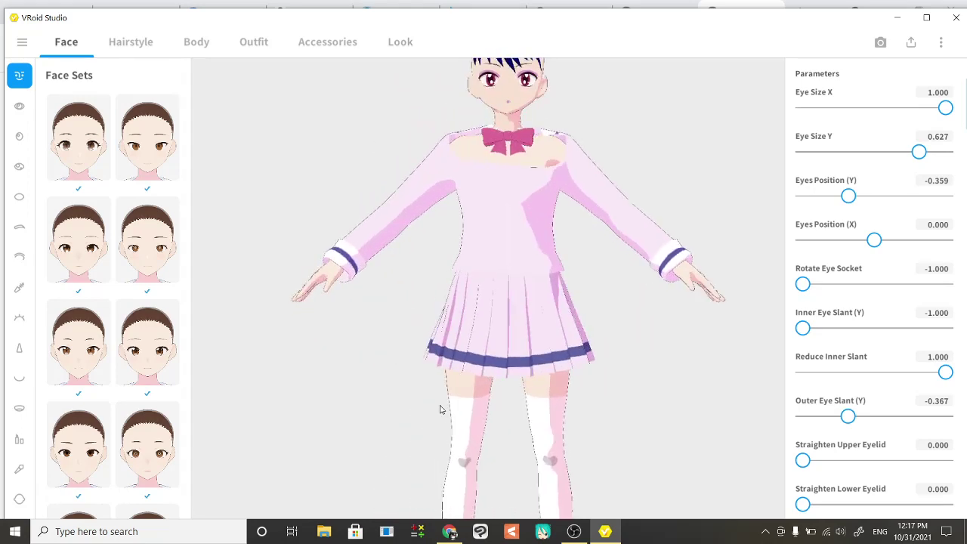
scroll(441, 410, "down", 3)
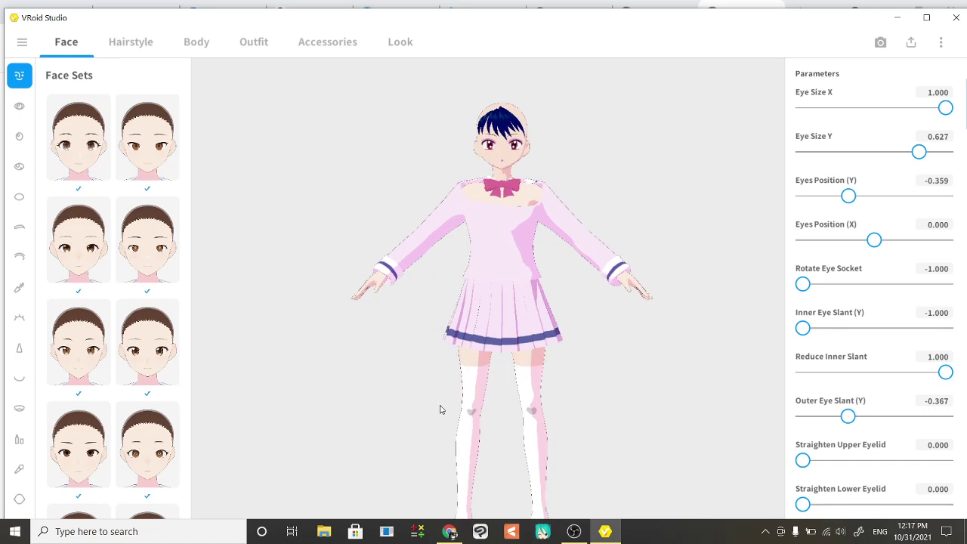
left_click_drag(441, 410, 450, 368)
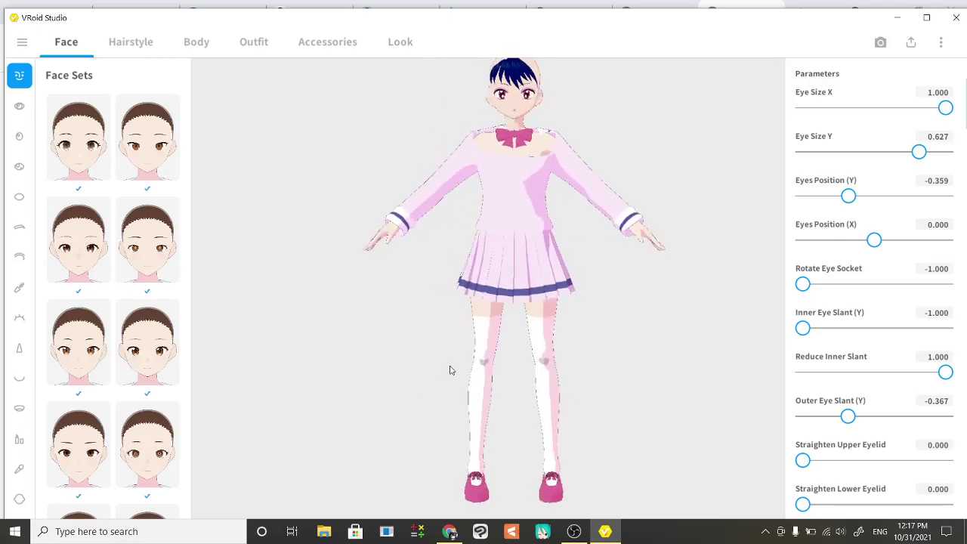
scroll(462, 403, "up", 3)
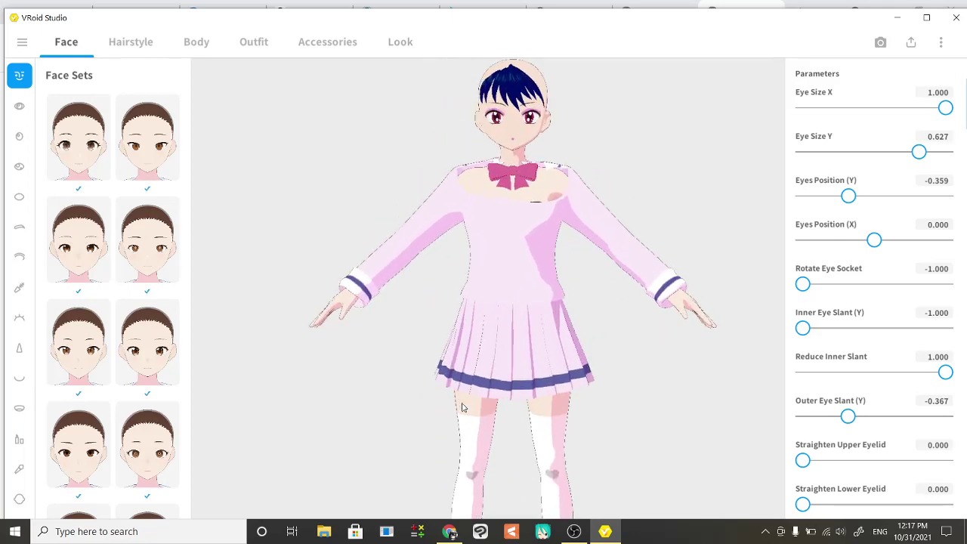
scroll(463, 407, "up", 5)
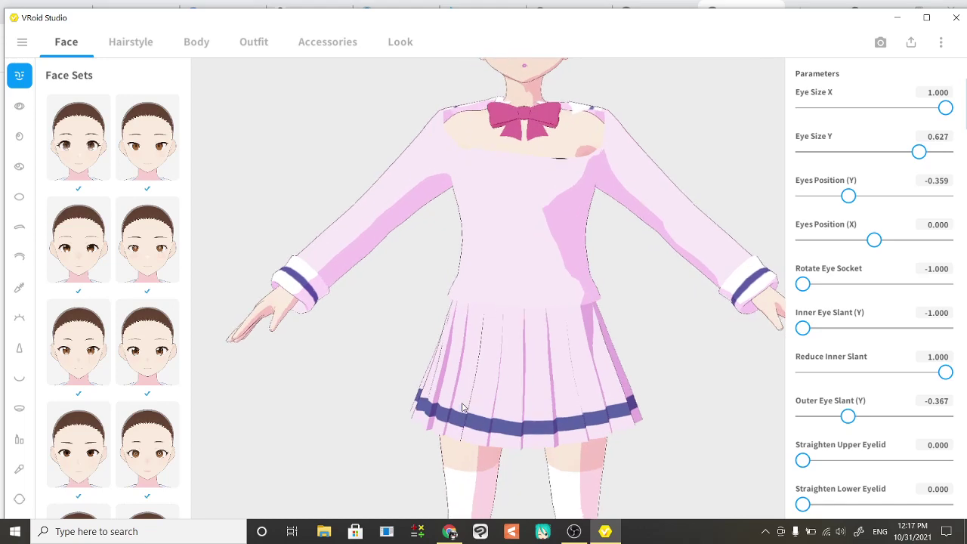
right_click_drag(463, 407, 473, 430)
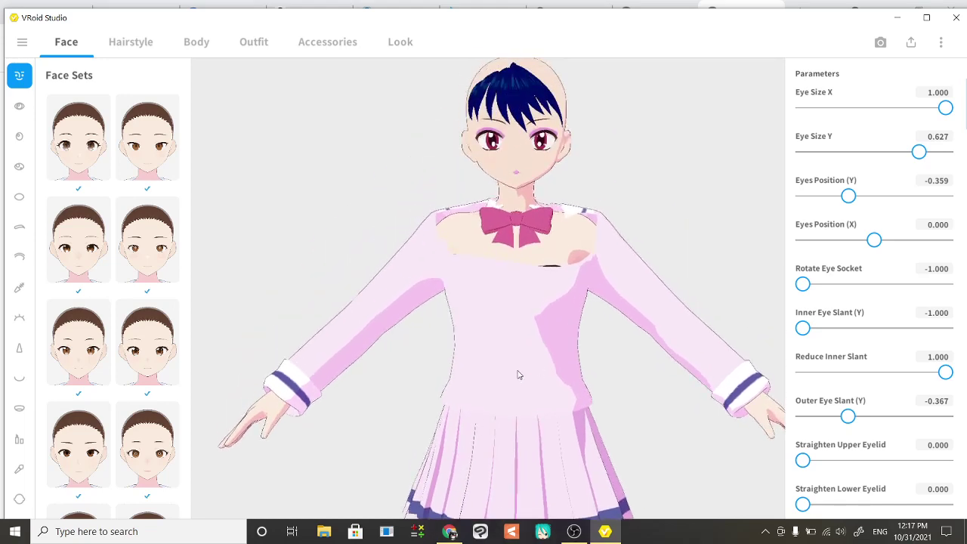
mouse_move(460, 352)
left_mouse_down()
mouse_move(548, 350)
mouse_move(453, 352)
mouse_move(460, 358)
left_mouse_up()
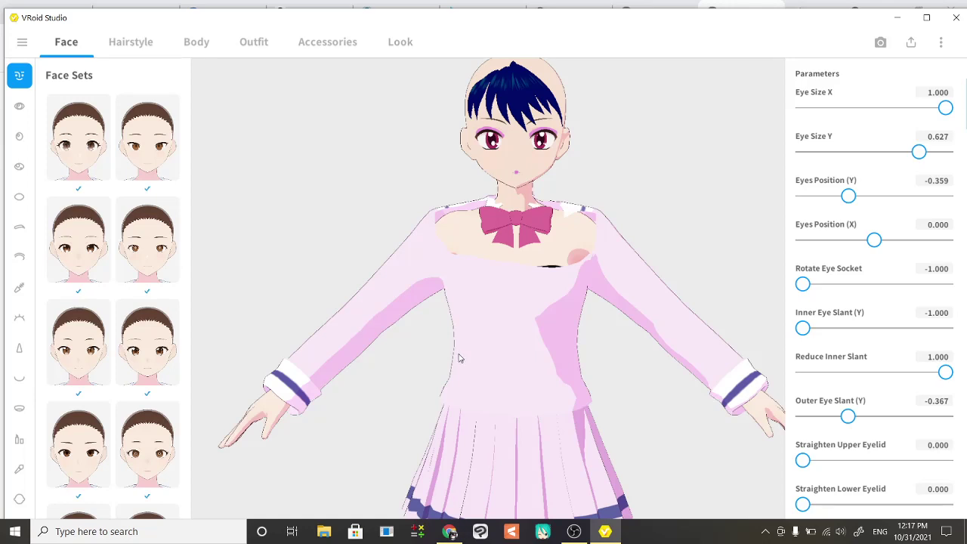
right_click_drag(643, 393, 636, 418)
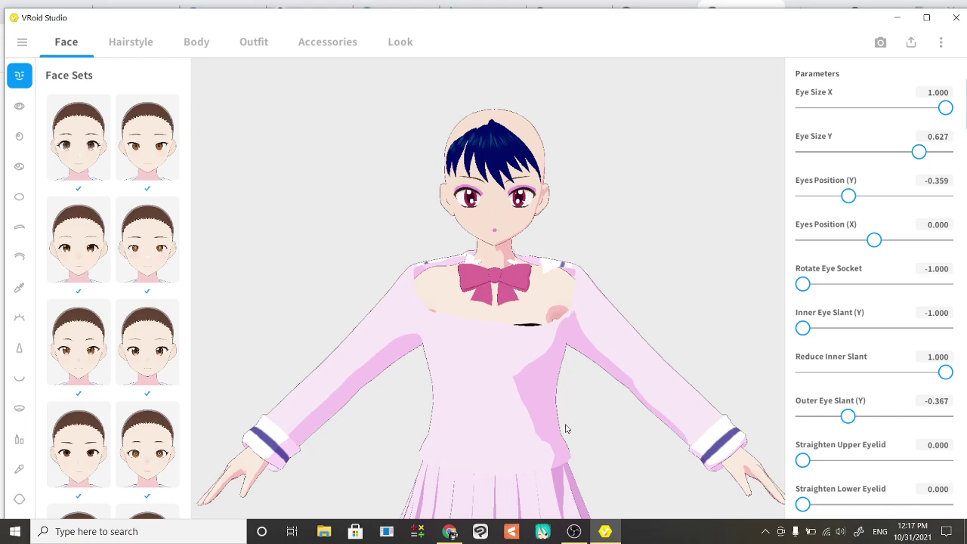
mouse_move(479, 405)
left_mouse_down()
mouse_move(540, 403)
mouse_move(482, 405)
left_mouse_up()
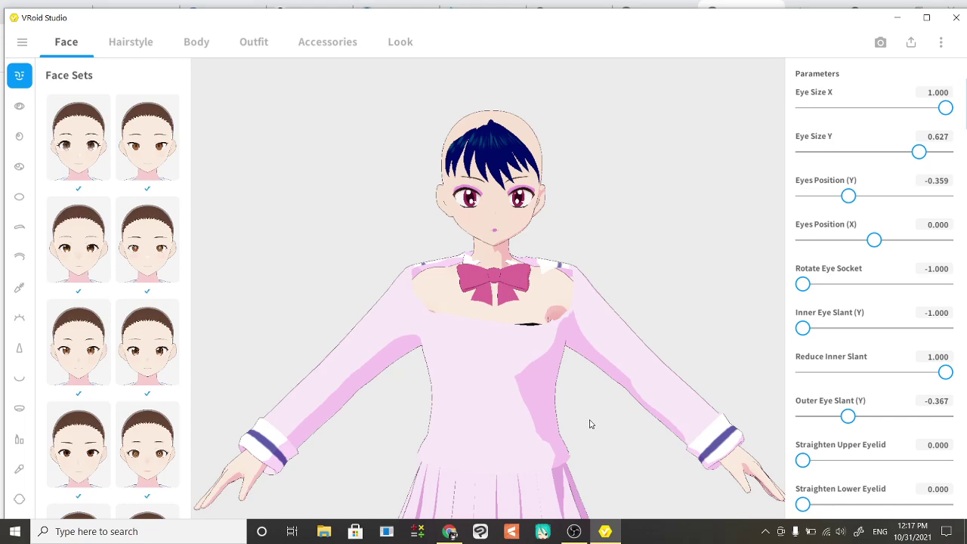
mouse_move(591, 424)
left_mouse_down()
mouse_move(552, 423)
mouse_move(589, 425)
left_mouse_up()
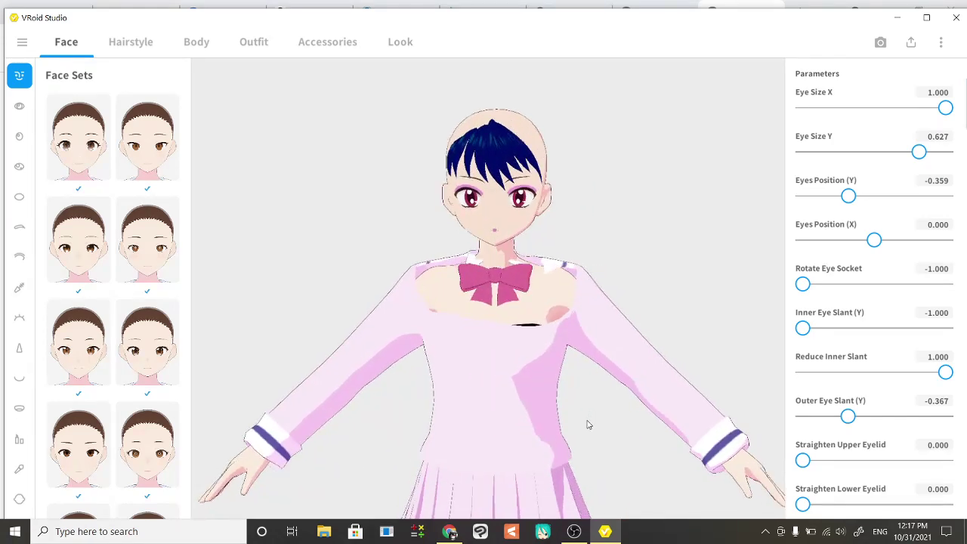